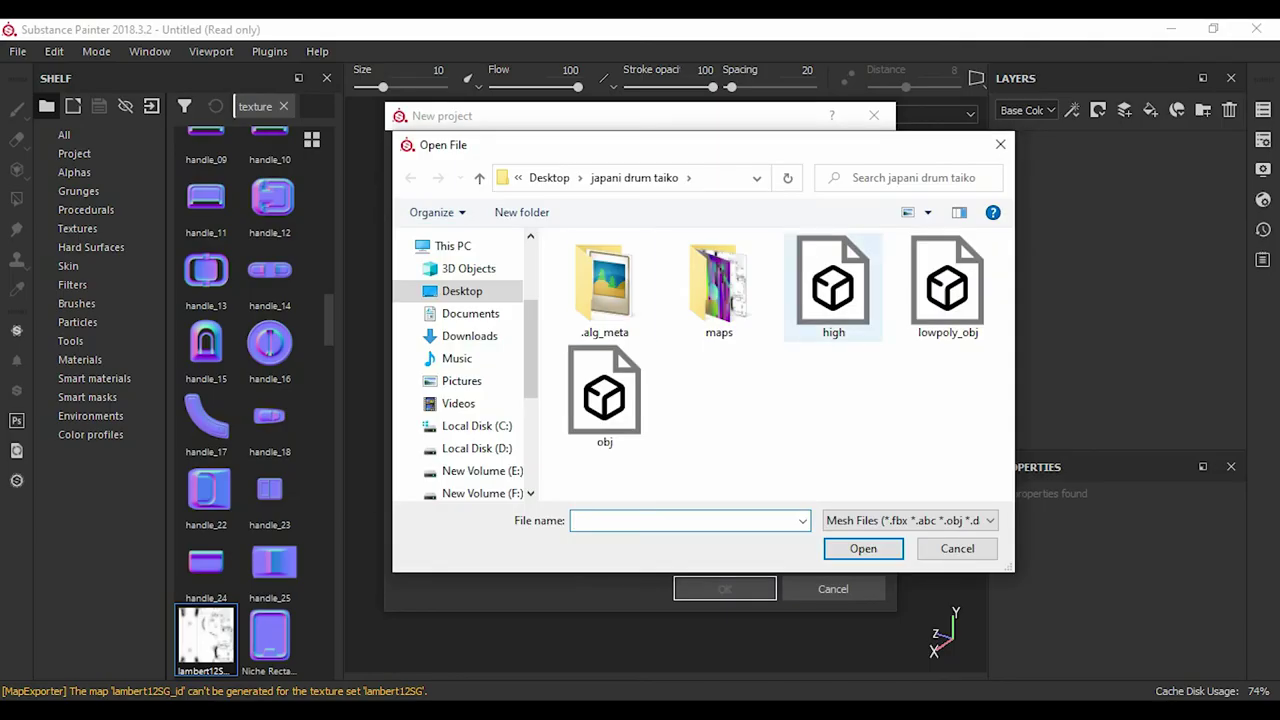
- Create a new project from lowpoly_obj.obj using the fiani.tga normal map
{"action": "double_click", "coordinate": [947, 288]}
{"action": "left_click", "coordinate": [720, 395]}
{"action": "double_click", "coordinate": [814, 285]}
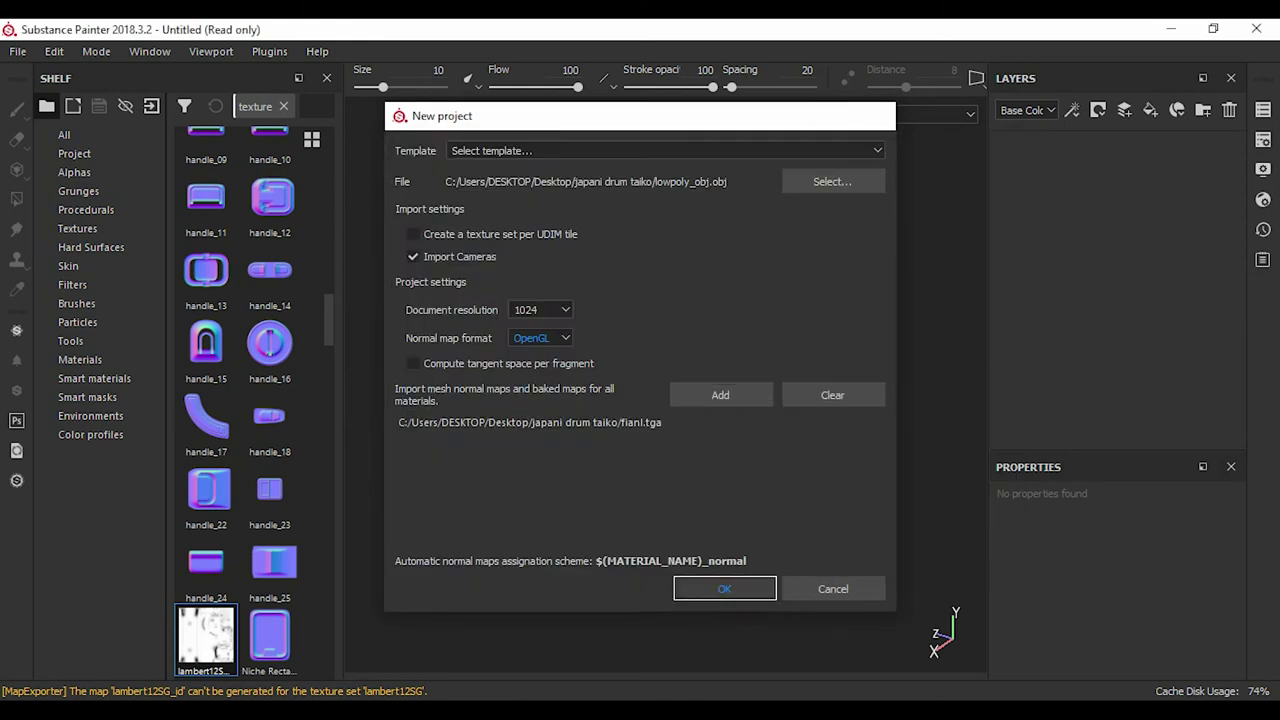
{"action": "key", "text": "Return"}
{"action": "left_click_drag", "start_coordinate": [666, 143], "coordinate": [600, 390], "text": "alt"}
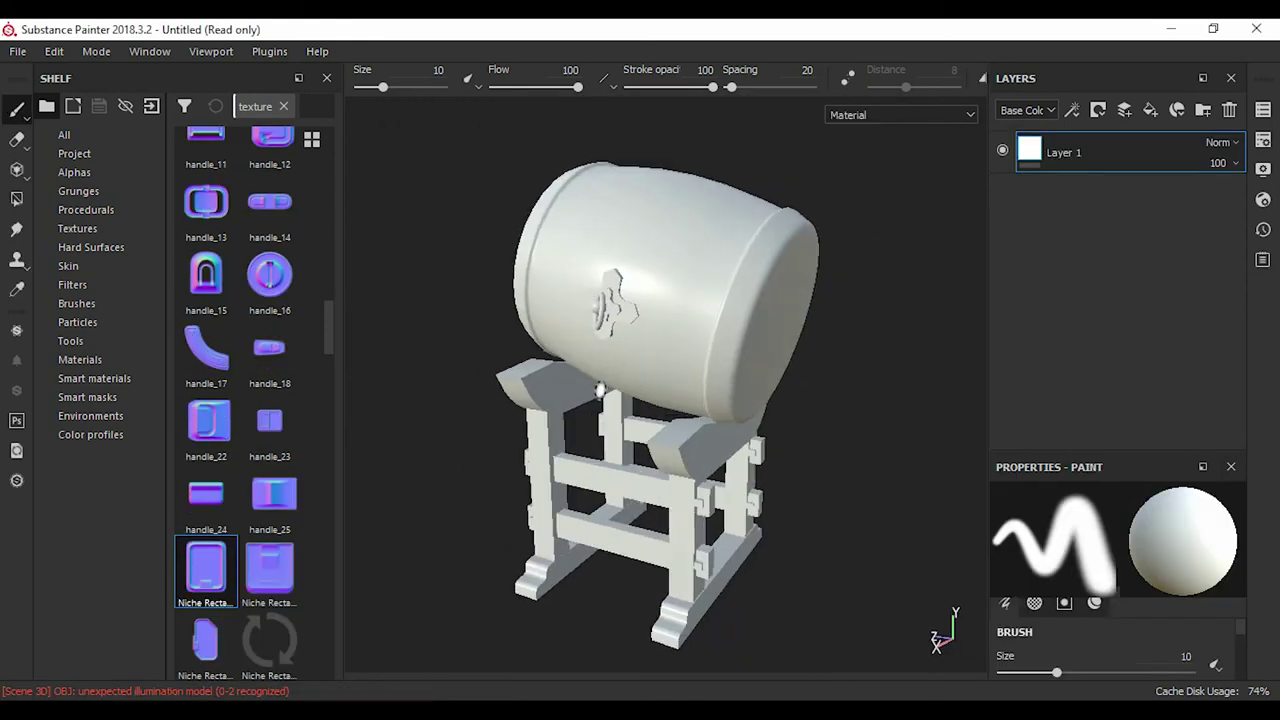
- Bake the mesh maps and set the texture set resolution to 2048
{"action": "left_click", "coordinate": [1263, 140]}
{"action": "left_click", "coordinate": [1185, 472]}
{"action": "left_click", "coordinate": [660, 109]}
{"action": "left_click", "coordinate": [660, 206]}
{"action": "left_click", "coordinate": [783, 659]}
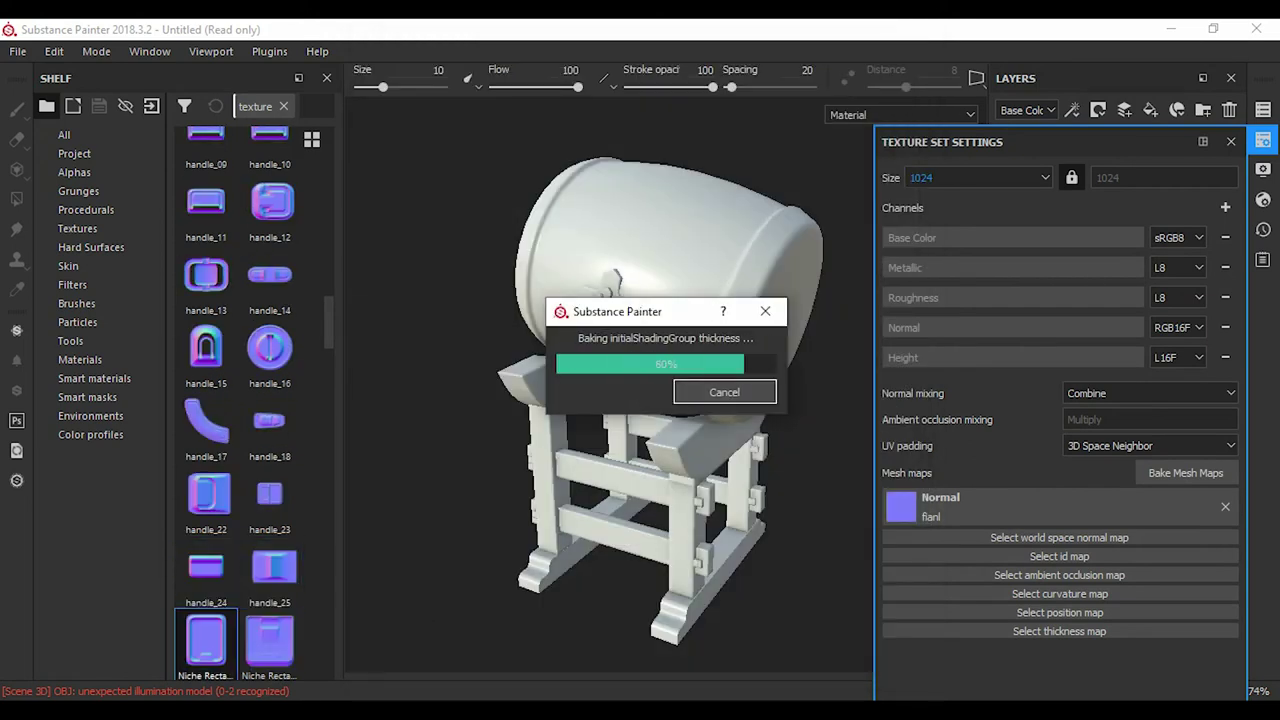
{"action": "key", "text": "Return"}
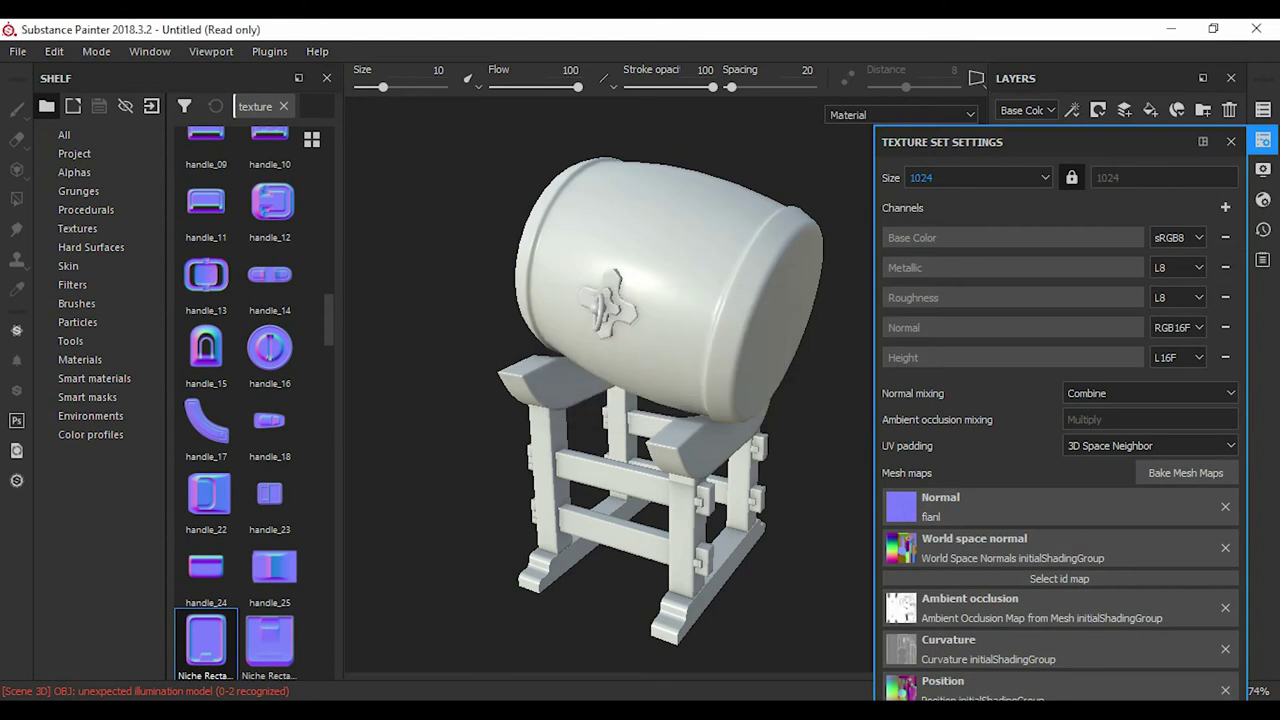
{"action": "scroll", "coordinate": [610, 384], "scroll_direction": "up", "scroll_amount": 5}
{"action": "left_click", "coordinate": [978, 177]}
{"action": "left_click", "coordinate": [960, 248]}
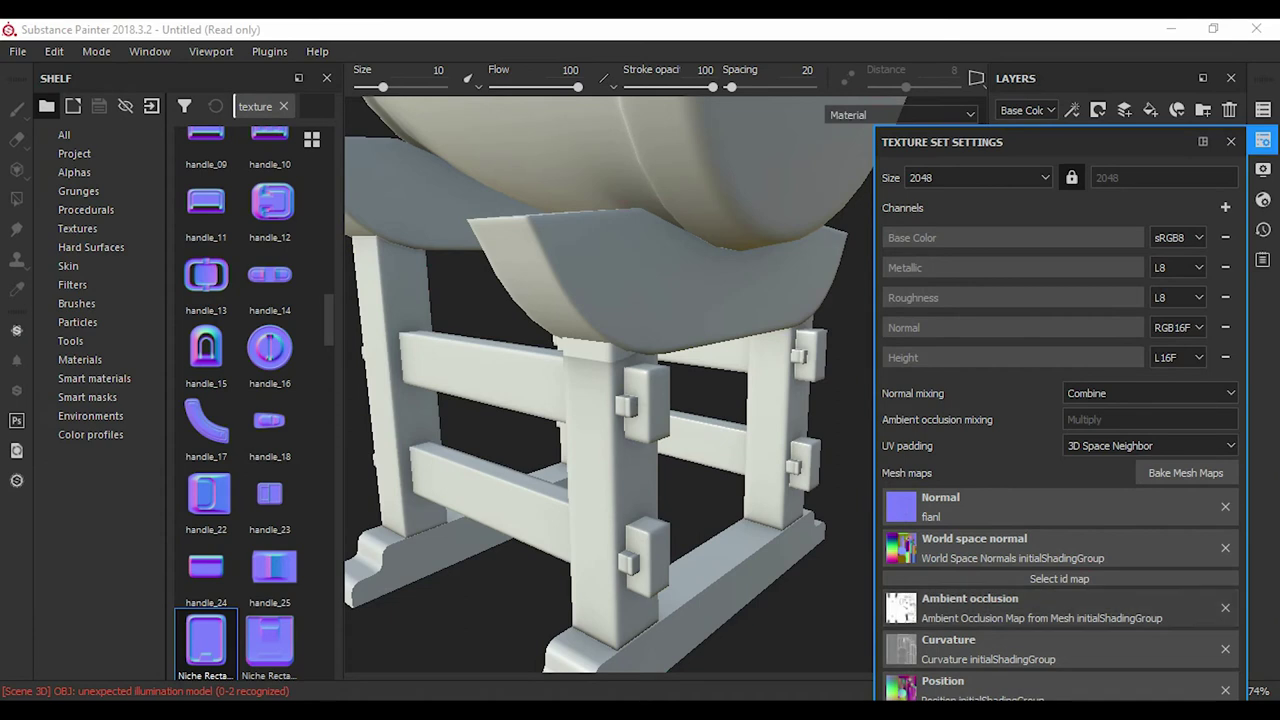
- Replace the baked AO with imported lambert12SG_ambient_occlusion.jpg and add a 'wooden' layer folder
{"action": "left_click", "coordinate": [1225, 607]}
{"action": "left_click_drag", "start_coordinate": [894, 600], "coordinate": [380, 526]}
{"action": "left_click", "coordinate": [878, 173]}
{"action": "left_click", "coordinate": [890, 233]}
{"action": "left_click", "coordinate": [888, 596]}
{"action": "left_click", "coordinate": [870, 638]}
{"action": "left_click", "coordinate": [775, 623]}
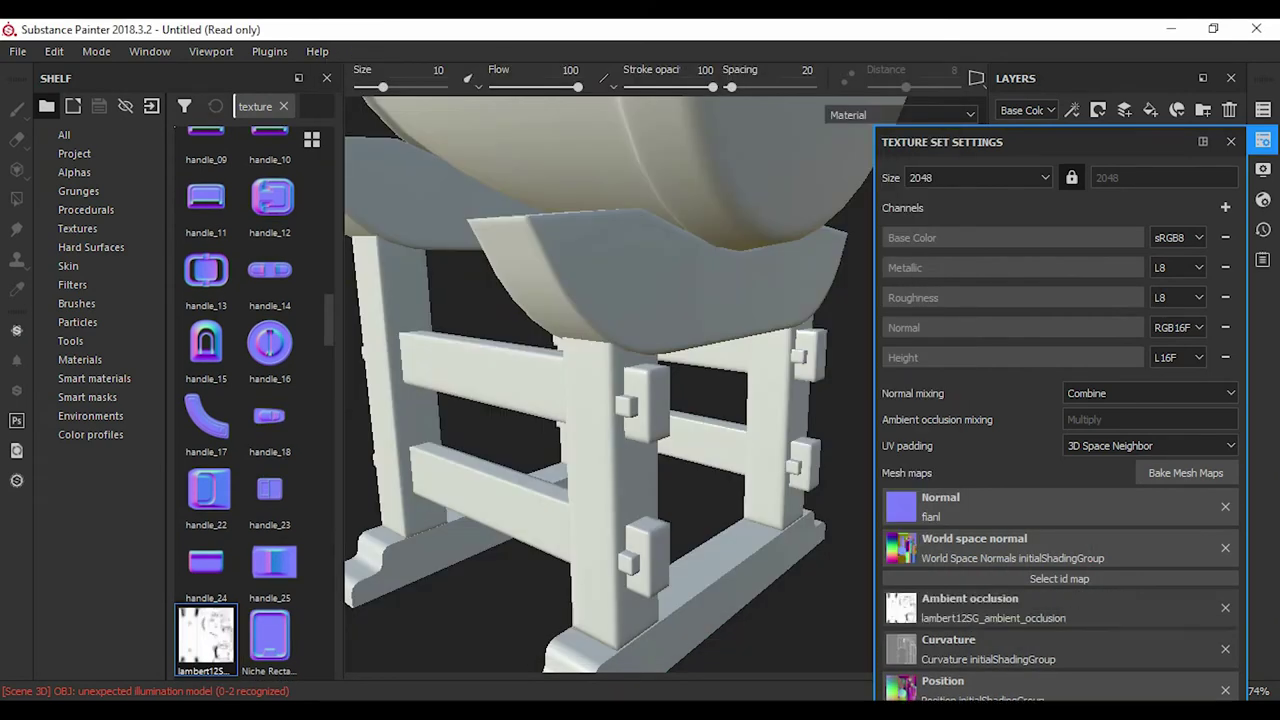
{"action": "scroll", "coordinate": [610, 380], "scroll_direction": "down", "scroll_amount": 5}
{"action": "left_click_drag", "start_coordinate": [560, 380], "coordinate": [720, 350], "text": "alt"}
{"action": "left_click", "coordinate": [1231, 141]}
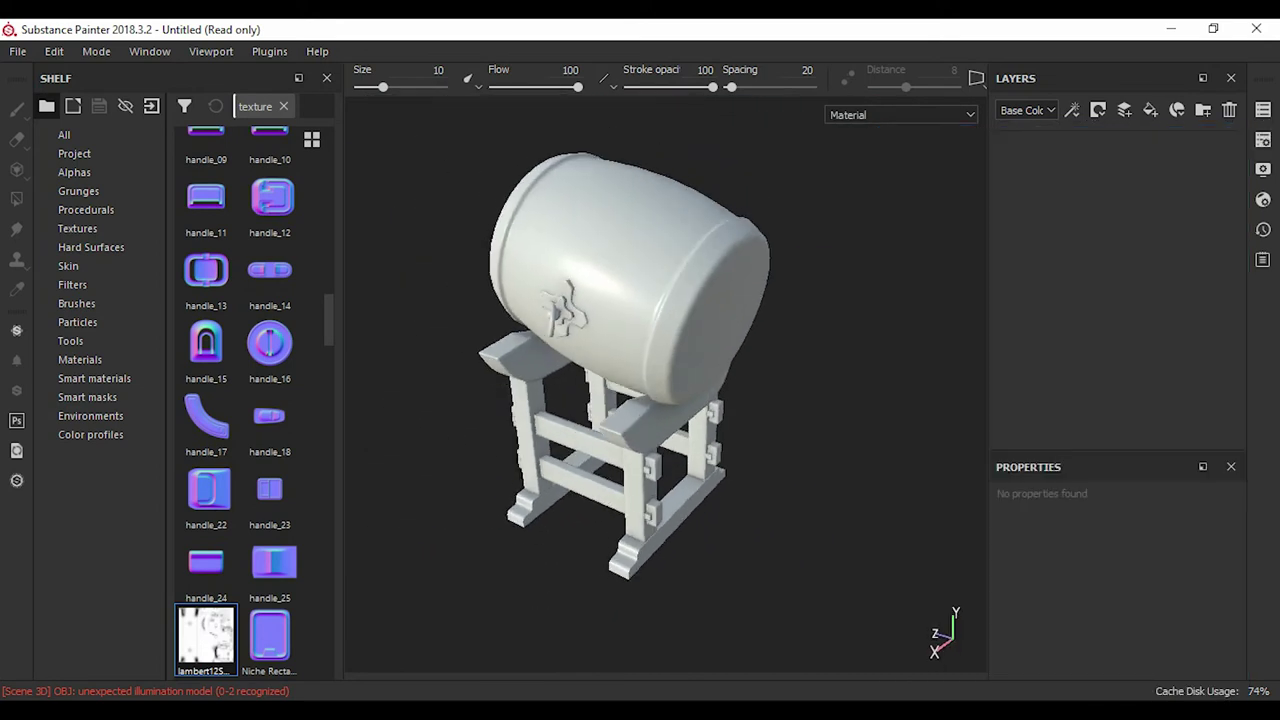
{"action": "left_click", "coordinate": [1203, 110]}
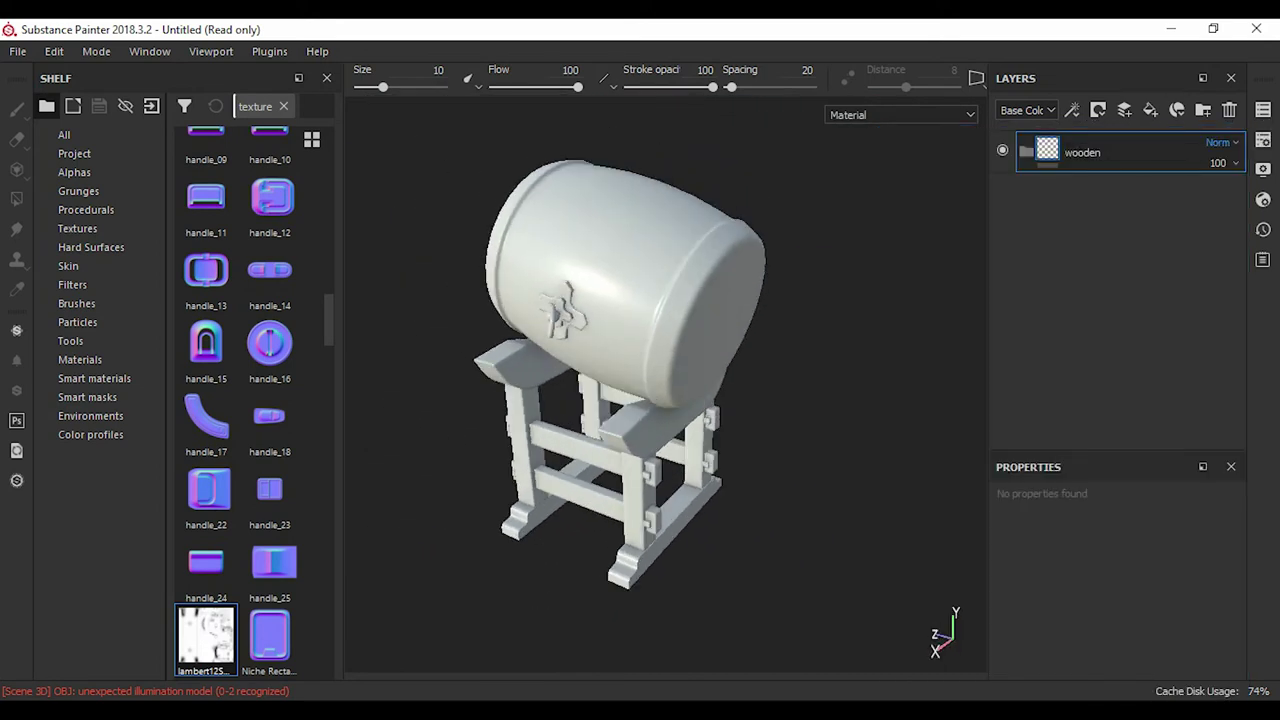
- Add the Wood Walnut material as a fill inside the 'wooden' folder
{"action": "left_click", "coordinate": [16, 109]}
{"action": "left_click", "coordinate": [80, 359]}
{"action": "scroll", "coordinate": [240, 400], "scroll_direction": "down", "scroll_amount": 5}
{"action": "scroll", "coordinate": [240, 400], "scroll_direction": "down", "scroll_amount": 3}
{"action": "left_click", "coordinate": [269, 568]}
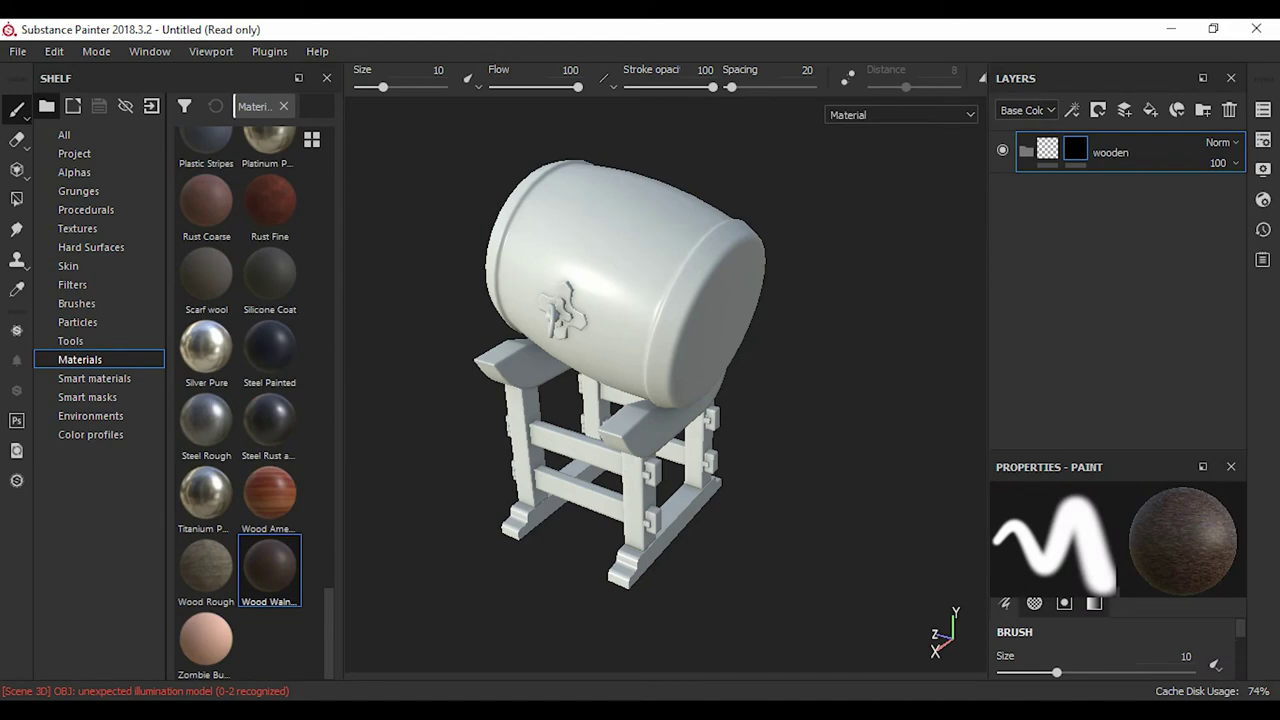
{"action": "mouse_move", "coordinate": [269, 568]}
{"action": "left_mouse_down"}
{"action": "mouse_move", "coordinate": [1100, 195]}
{"action": "mouse_move", "coordinate": [1110, 152]}
{"action": "left_mouse_up"}
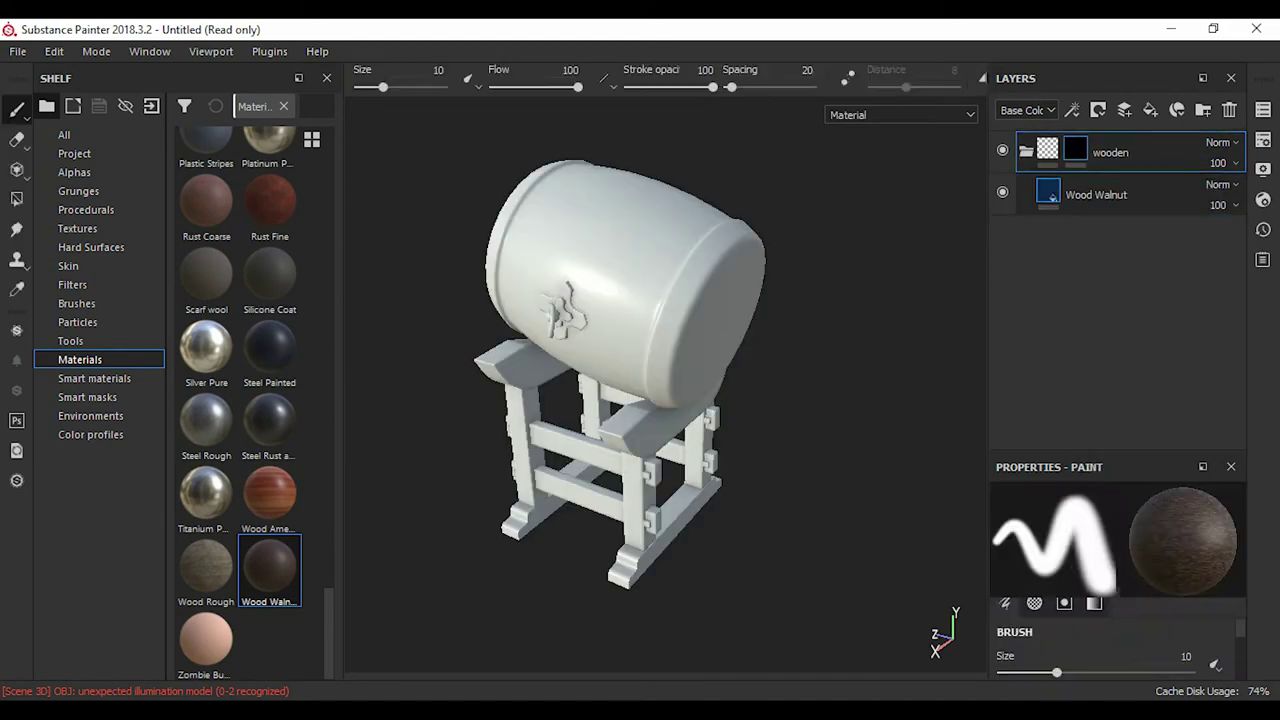
- Polygon-fill the folder mask on the stand's saddles, legs, crossbars and base feet
{"action": "left_click", "coordinate": [1075, 150]}
{"action": "left_click", "coordinate": [16, 198]}
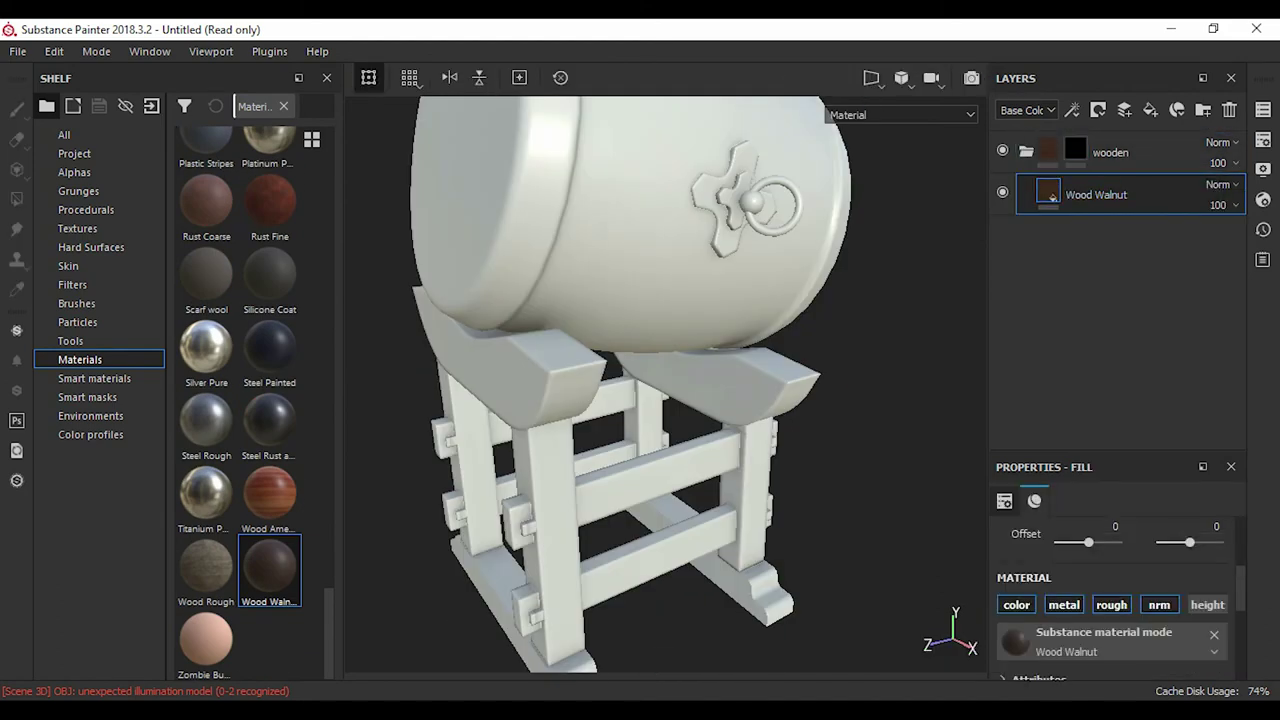
{"action": "left_click", "coordinate": [530, 380]}
{"action": "left_click", "coordinate": [715, 385]}
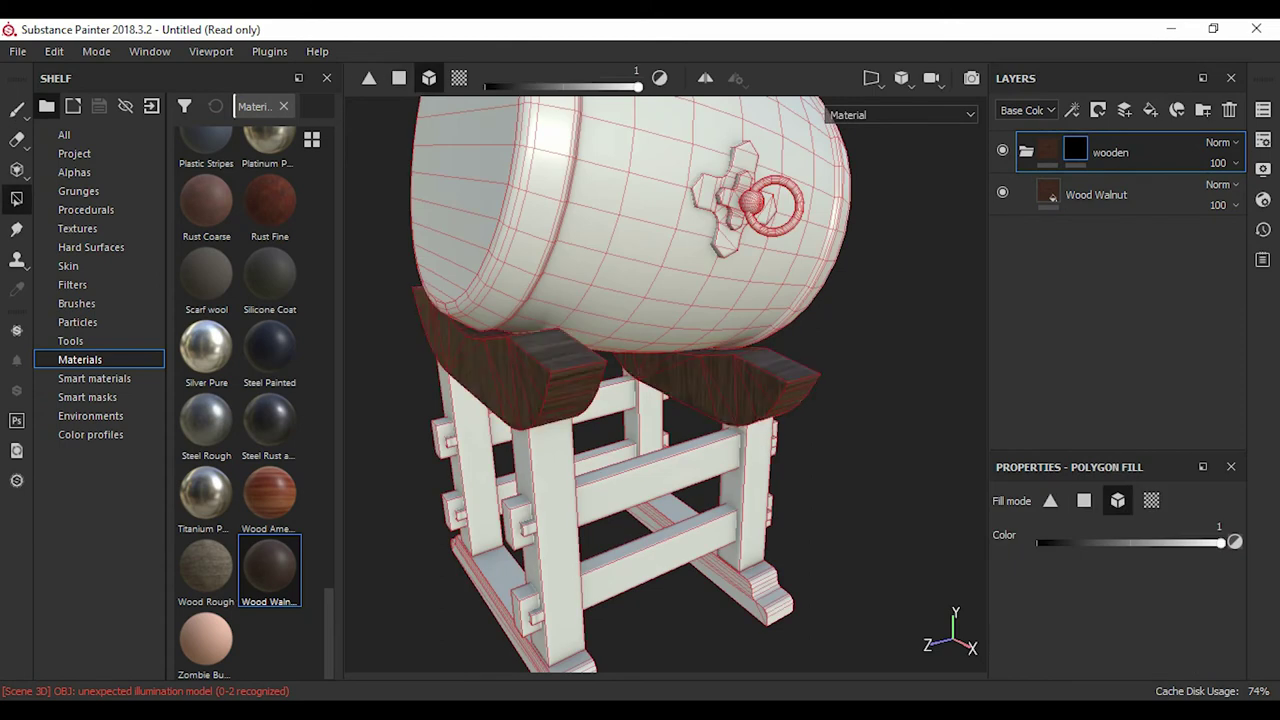
{"action": "left_click", "coordinate": [745, 490]}
{"action": "left_click", "coordinate": [690, 360]}
{"action": "left_click", "coordinate": [550, 330]}
{"action": "left_click", "coordinate": [690, 425]}
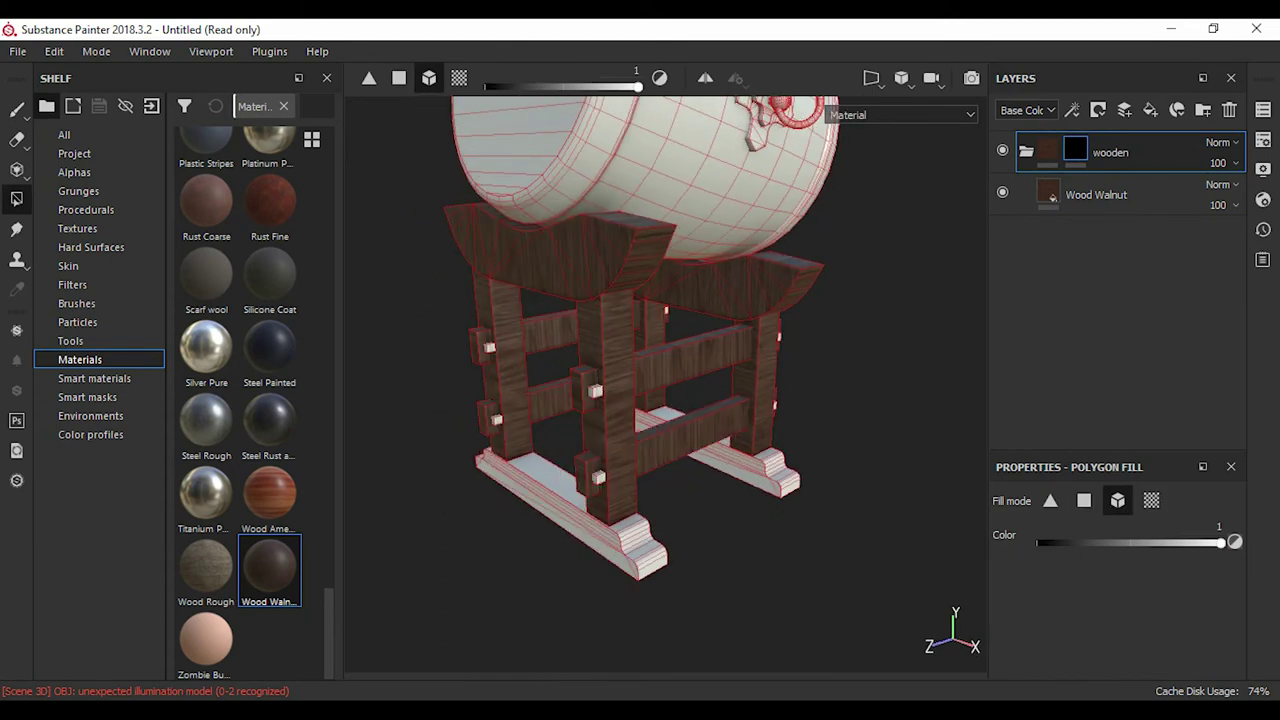
{"action": "left_click", "coordinate": [570, 515]}
- Rotate the walnut grain and lighten the wood's base colour
{"action": "left_click", "coordinate": [1096, 194]}
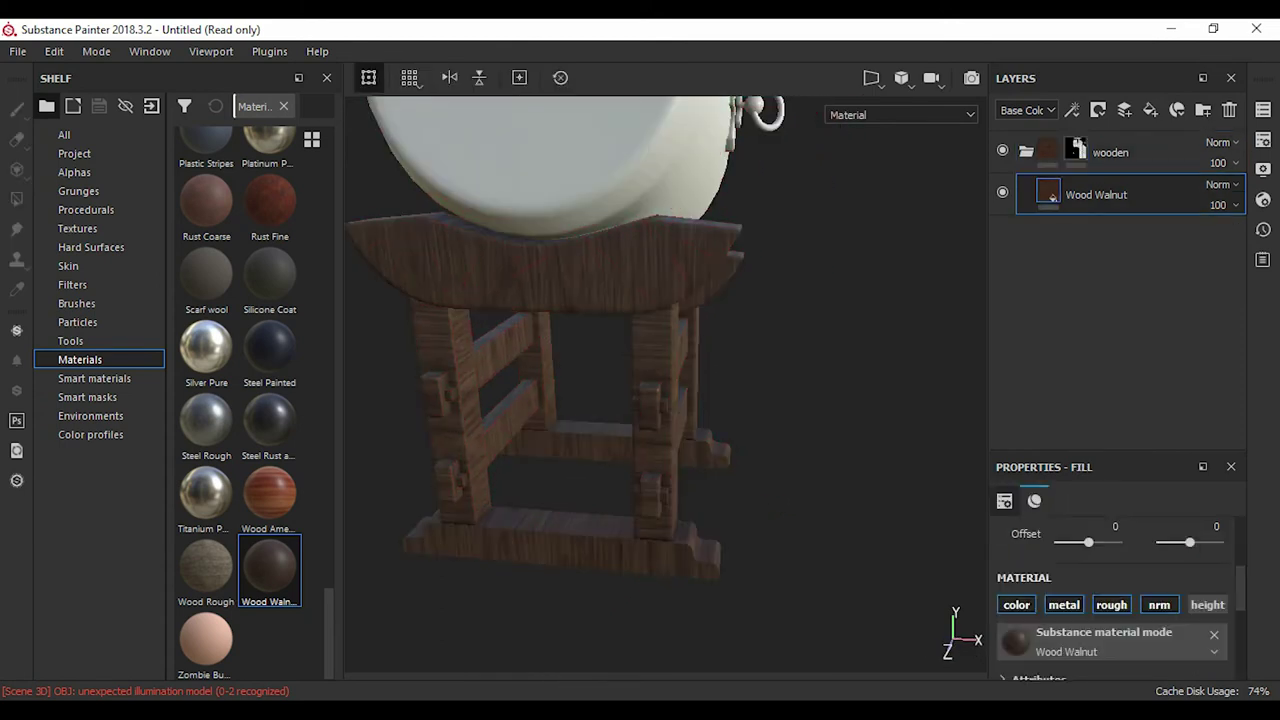
{"action": "scroll", "coordinate": [1110, 580], "scroll_direction": "down", "scroll_amount": 2}
{"action": "left_click_drag", "start_coordinate": [1056, 621], "coordinate": [1141, 621]}
{"action": "mouse_move", "coordinate": [660, 380]}
{"action": "left_mouse_down", "text": "alt"}
{"action": "mouse_move", "coordinate": [740, 360]}
{"action": "mouse_move", "coordinate": [700, 390]}
{"action": "left_mouse_up", "text": "alt"}
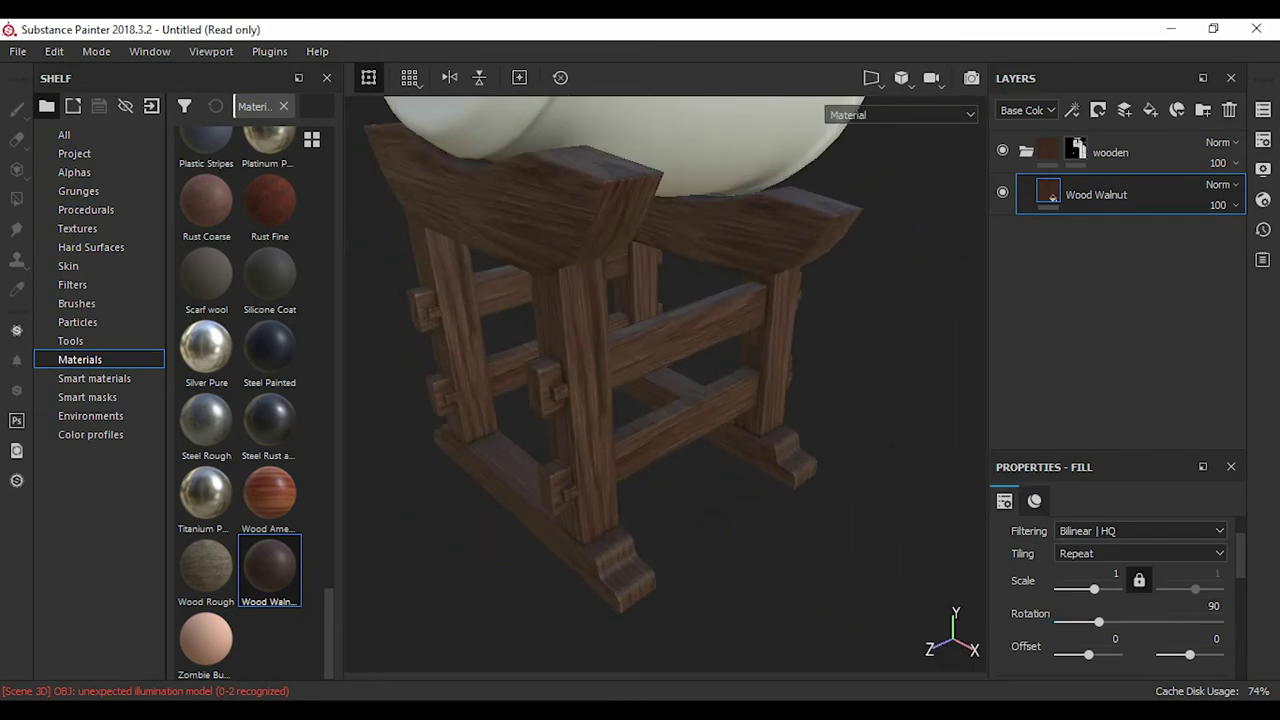
{"action": "scroll", "coordinate": [1110, 580], "scroll_direction": "up", "scroll_amount": 5}
{"action": "left_click", "coordinate": [1147, 552]}
{"action": "left_click", "coordinate": [1094, 463]}
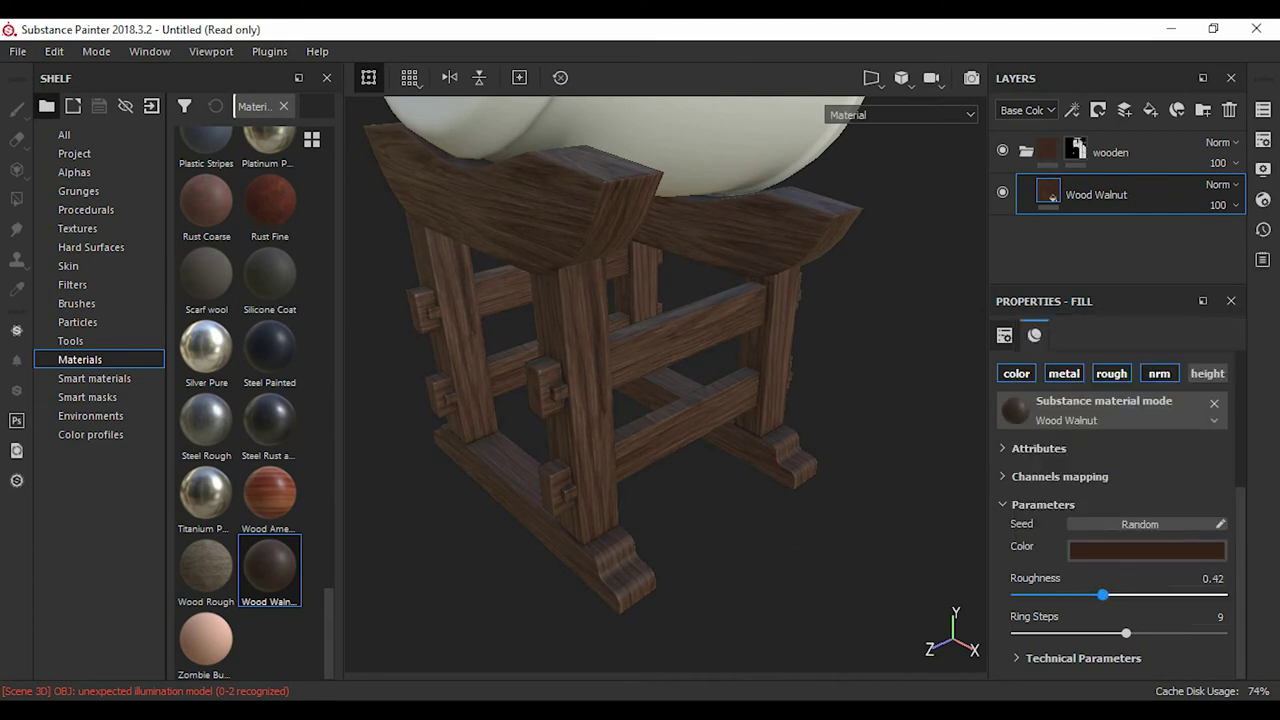
- Set wood roughness to 0.52, ring steps to 7 and height position to 0
{"action": "left_click_drag", "start_coordinate": [1102, 595], "coordinate": [1123, 595]}
{"action": "left_click_drag", "start_coordinate": [660, 400], "coordinate": [620, 370], "text": "alt"}
{"action": "left_click_drag", "start_coordinate": [1112, 633], "coordinate": [1099, 633]}
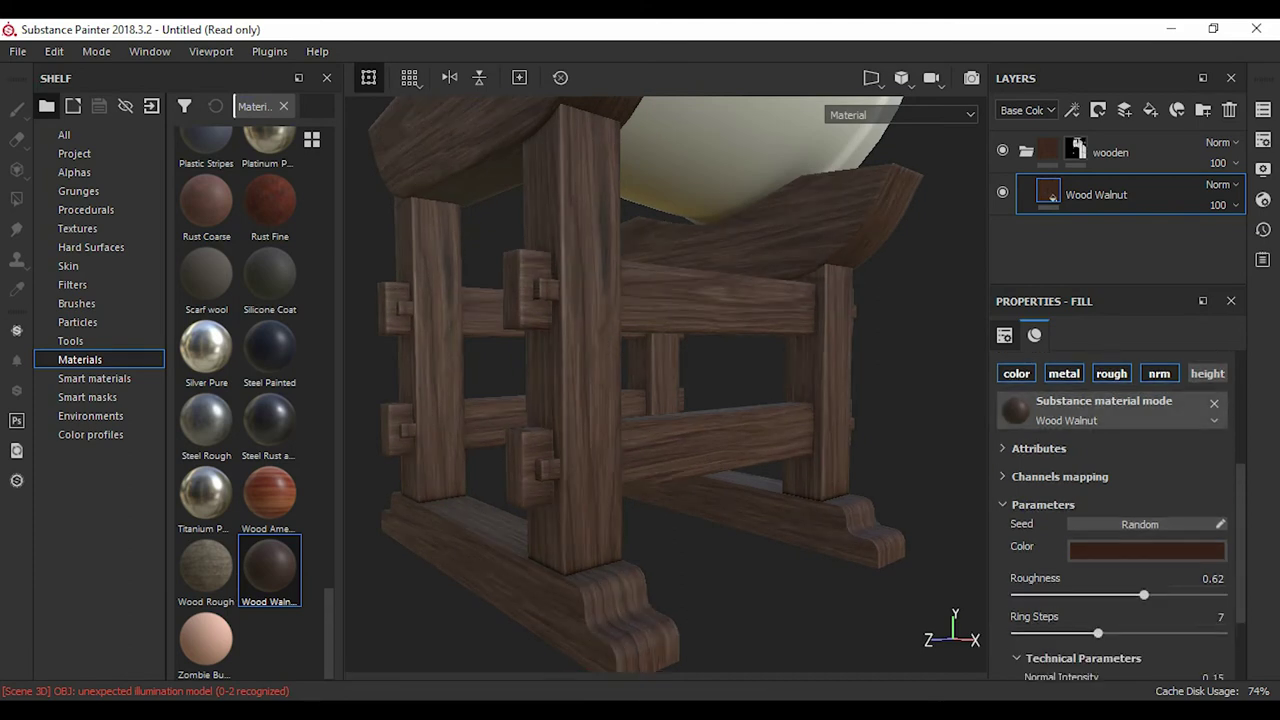
{"action": "left_click", "coordinate": [1083, 658]}
{"action": "scroll", "coordinate": [1110, 520], "scroll_direction": "down", "scroll_amount": 2}
{"action": "left_click_drag", "start_coordinate": [1126, 657], "coordinate": [1029, 657]}
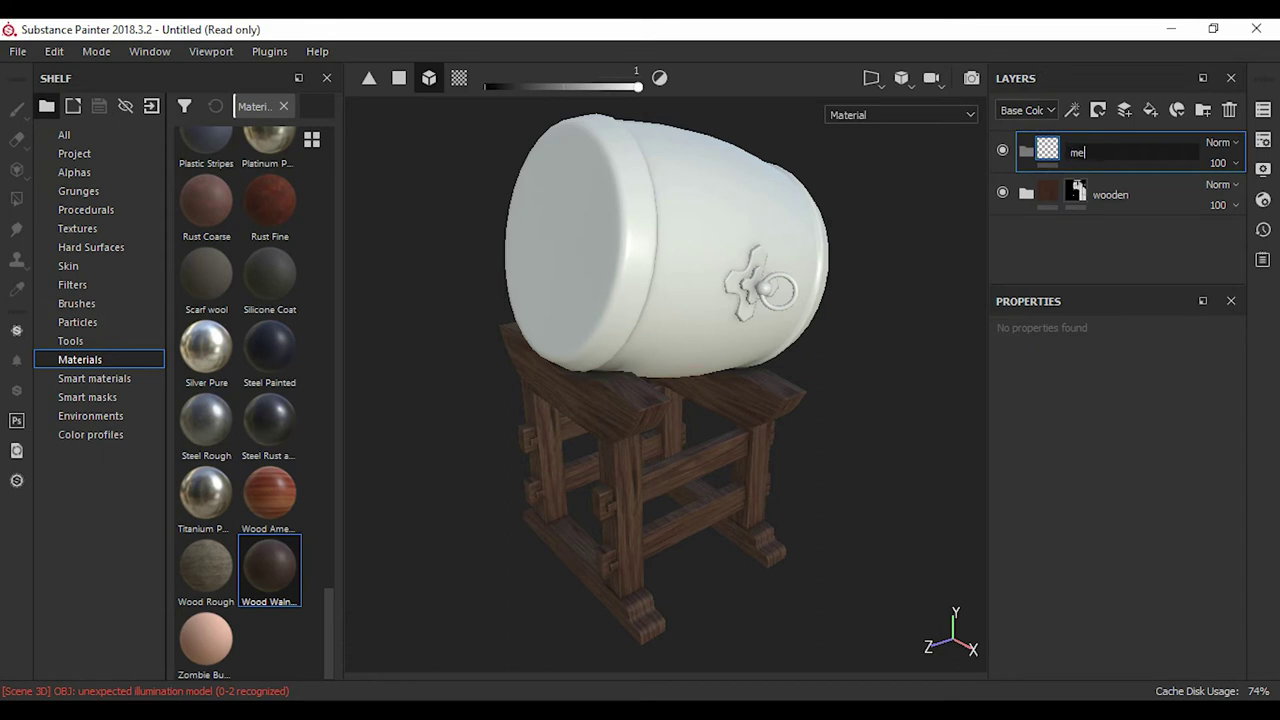
- Give the metal folder a mask and add a grey fill layer inside it
{"action": "left_click", "coordinate": [16, 198]}
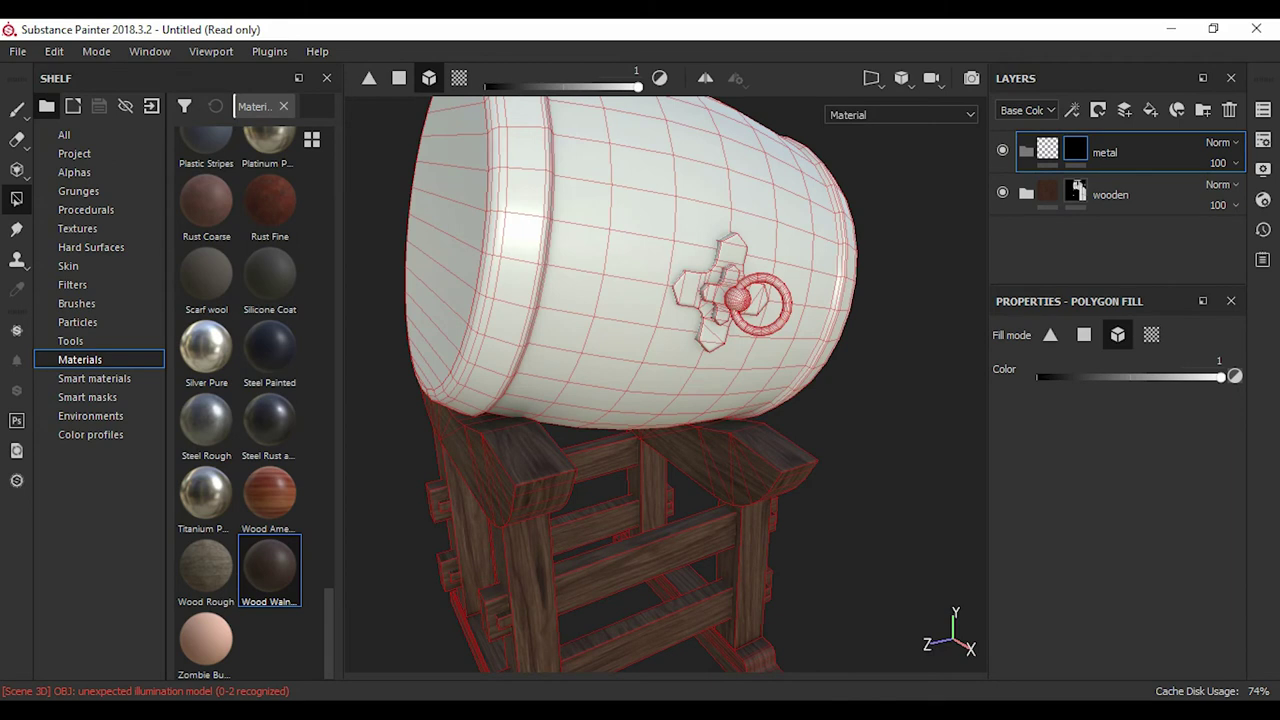
{"action": "left_click", "coordinate": [1150, 109]}
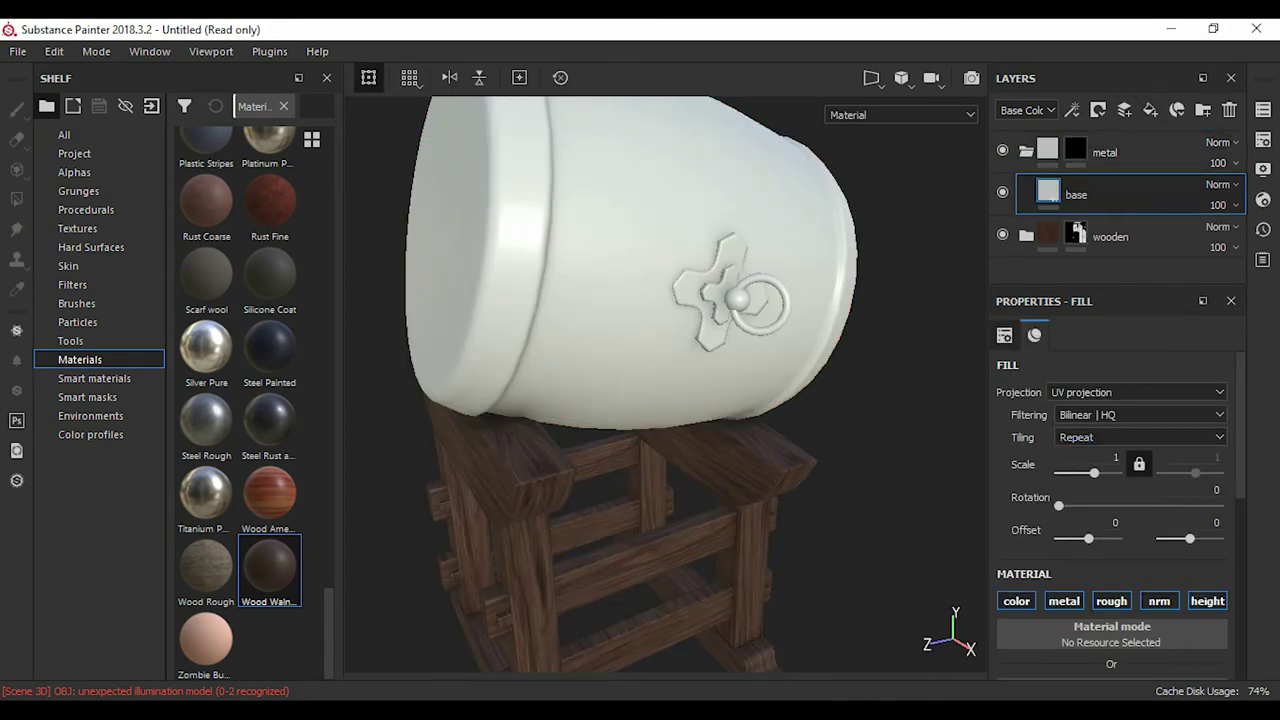
{"action": "scroll", "coordinate": [1110, 480], "scroll_direction": "down", "scroll_amount": 2}
{"action": "left_click", "coordinate": [1111, 591]}
{"action": "left_click_drag", "start_coordinate": [1218, 420], "coordinate": [1218, 480]}
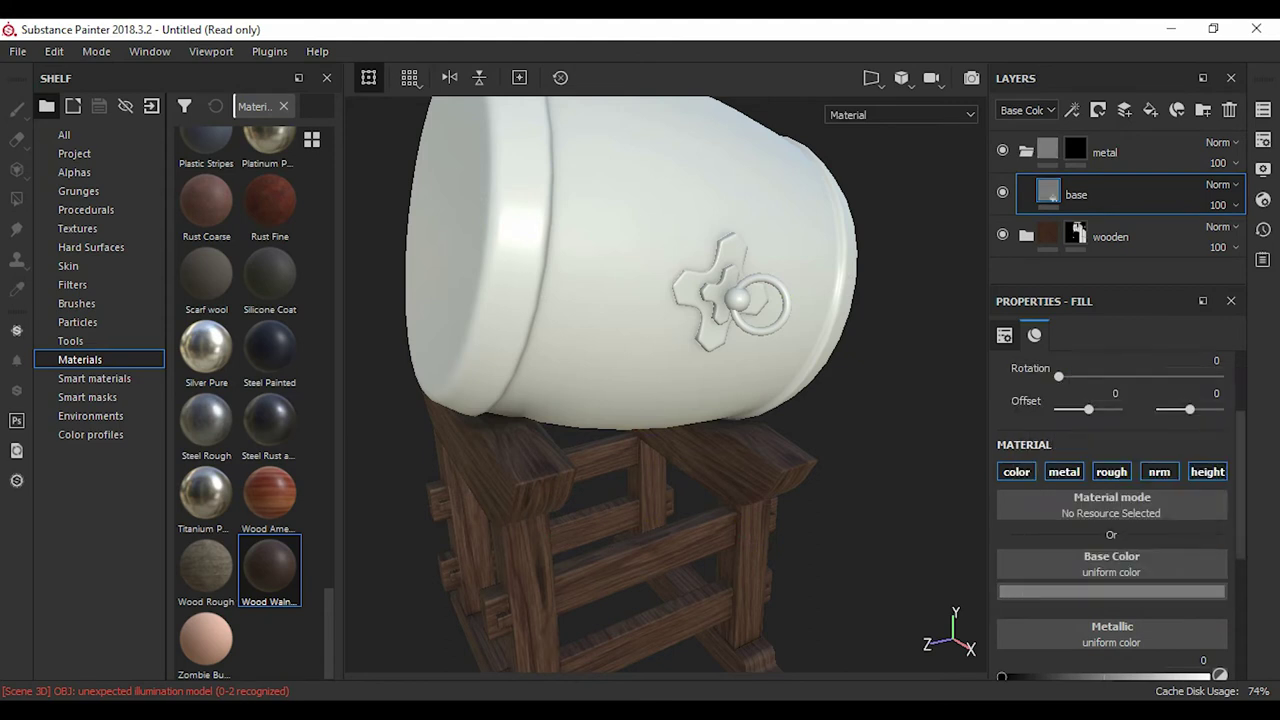
{"action": "scroll", "coordinate": [1110, 500], "scroll_direction": "down", "scroll_amount": 2}
- Fill the cross-shaped fitting, its inner parts and small sphere into the metal mask by UV chunk
{"action": "left_click", "coordinate": [1075, 152]}
{"action": "left_click", "coordinate": [16, 198]}
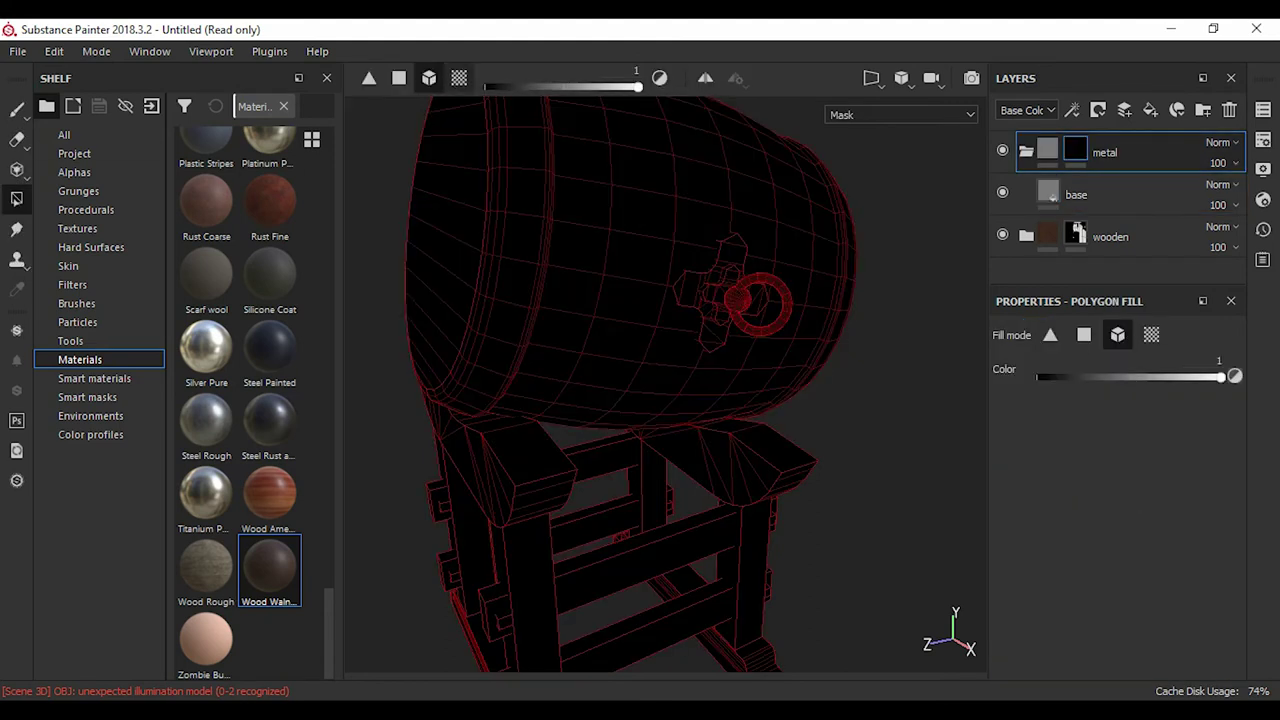
{"action": "left_click", "coordinate": [459, 77]}
{"action": "left_click", "coordinate": [715, 290]}
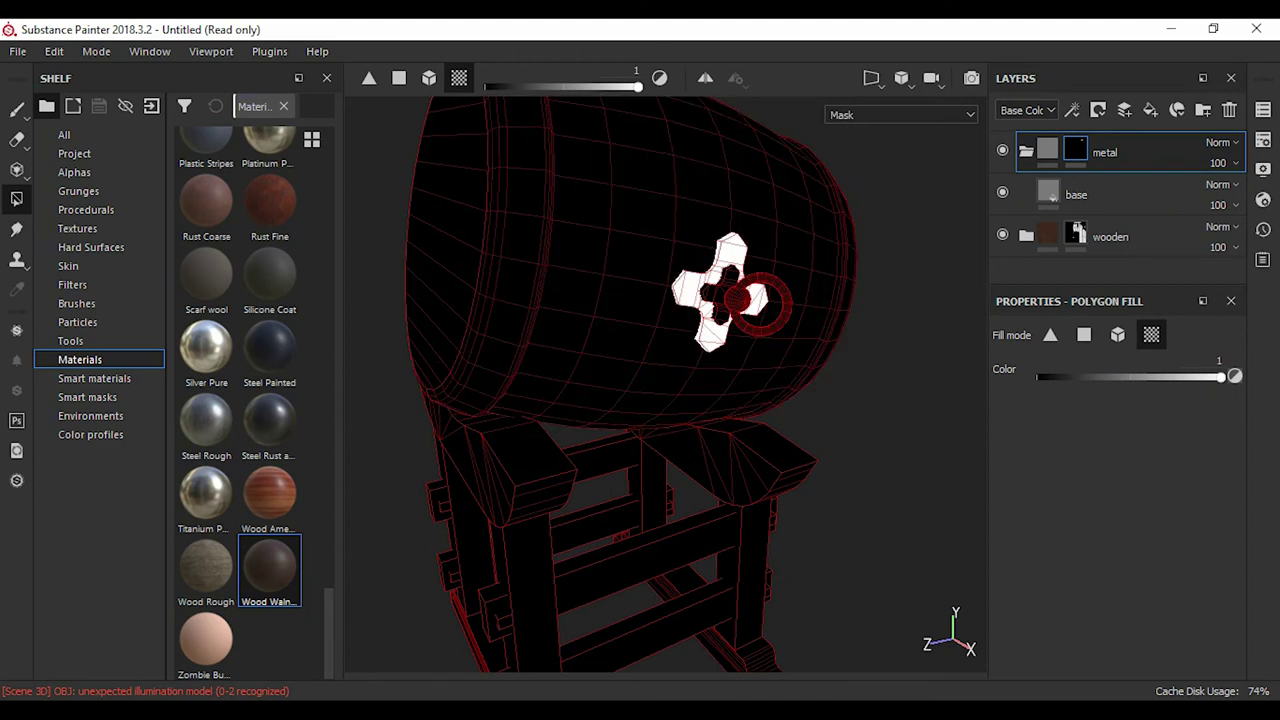
{"action": "left_click", "coordinate": [725, 278]}
{"action": "left_click", "coordinate": [737, 298]}
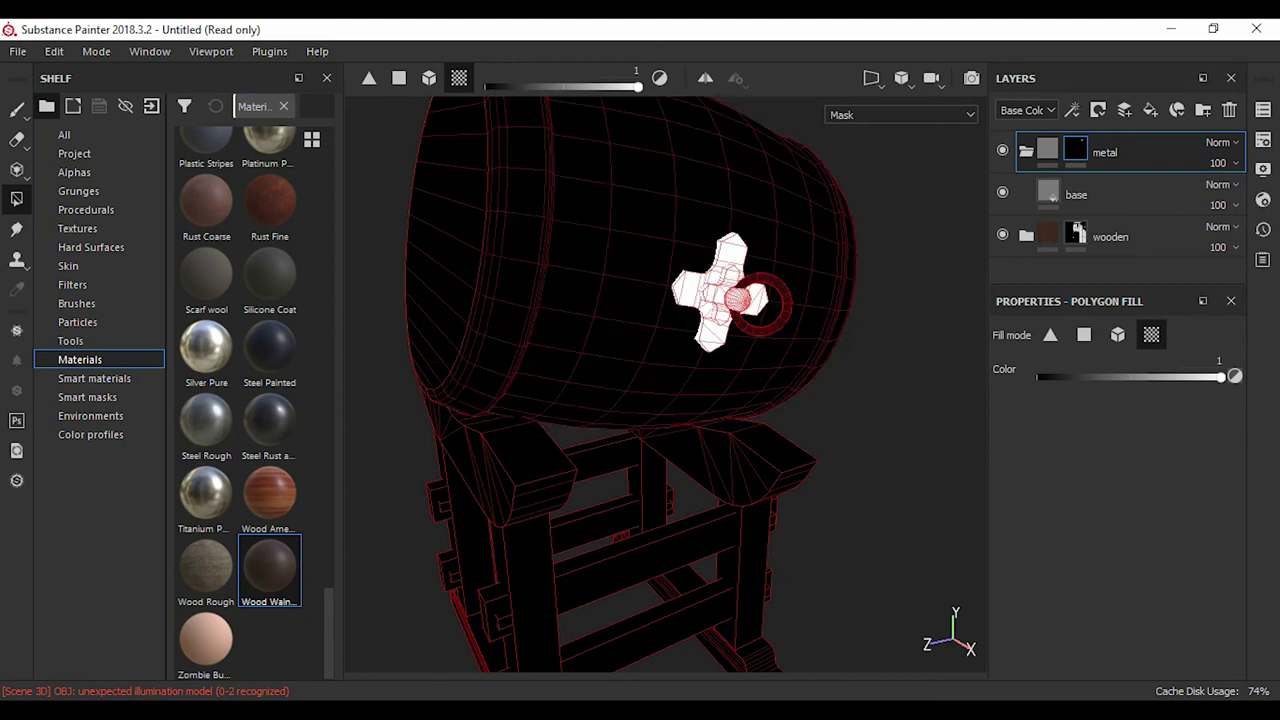
{"action": "left_click_drag", "start_coordinate": [720, 300], "coordinate": [760, 330], "text": "alt"}
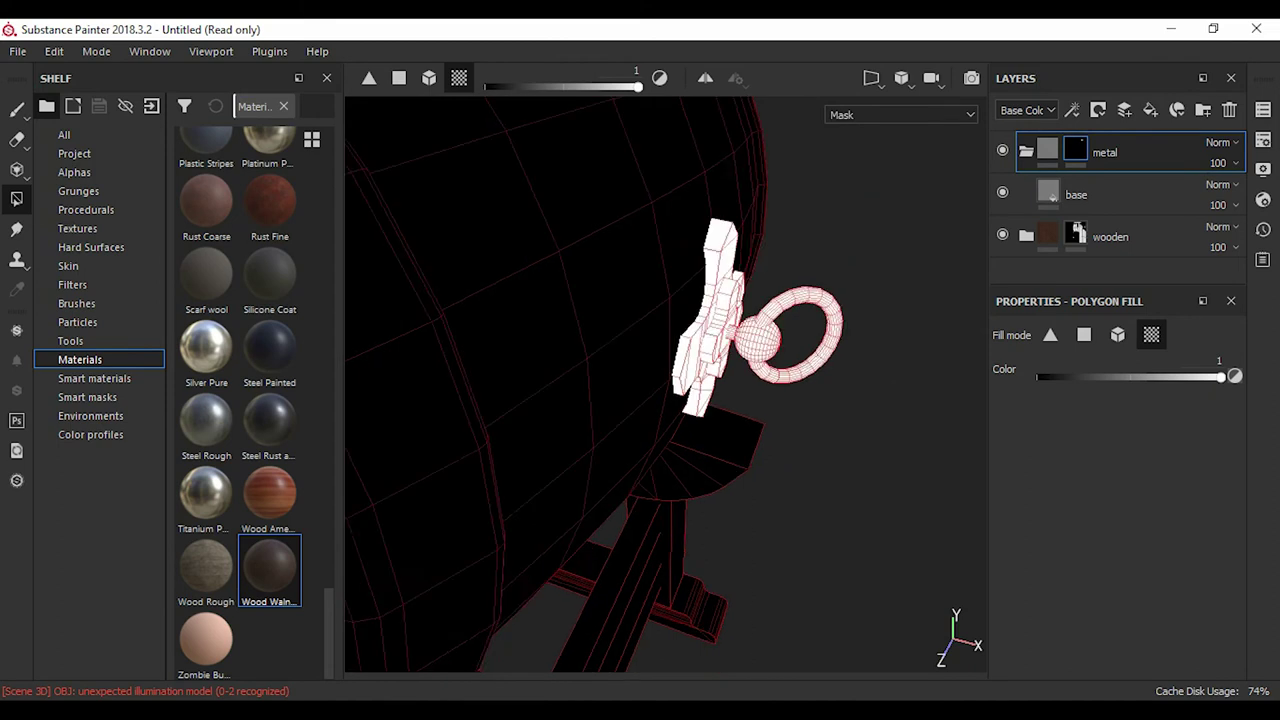
{"action": "right_click_drag", "start_coordinate": [720, 330], "coordinate": [760, 300], "text": "alt"}
{"action": "left_click_drag", "start_coordinate": [720, 330], "coordinate": [580, 350], "text": "alt"}
{"action": "right_click_drag", "start_coordinate": [600, 350], "coordinate": [620, 320], "text": "alt"}
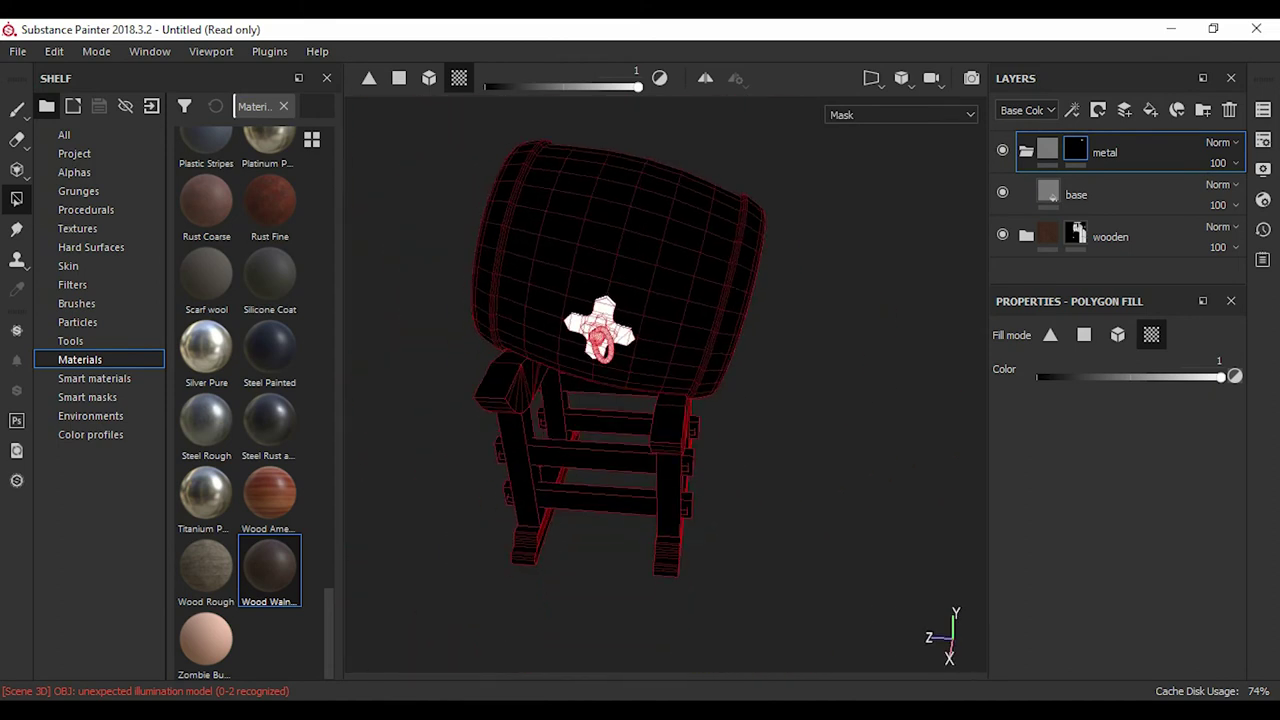
- Add a new fill layer at the top of the stack and begin naming it
{"action": "left_click", "coordinate": [1076, 194]}
{"action": "mouse_move", "coordinate": [640, 380]}
{"action": "left_mouse_down", "text": "alt"}
{"action": "mouse_move", "coordinate": [600, 380]}
{"action": "mouse_move", "coordinate": [660, 370]}
{"action": "mouse_move", "coordinate": [700, 340]}
{"action": "left_mouse_up", "text": "alt"}
{"action": "key", "text": "Delete"}
{"action": "key", "text": "4"}
{"action": "left_click", "coordinate": [1150, 110]}
{"action": "double_click", "coordinate": [1093, 152]}
{"action": "type", "text": "drum cloth"}
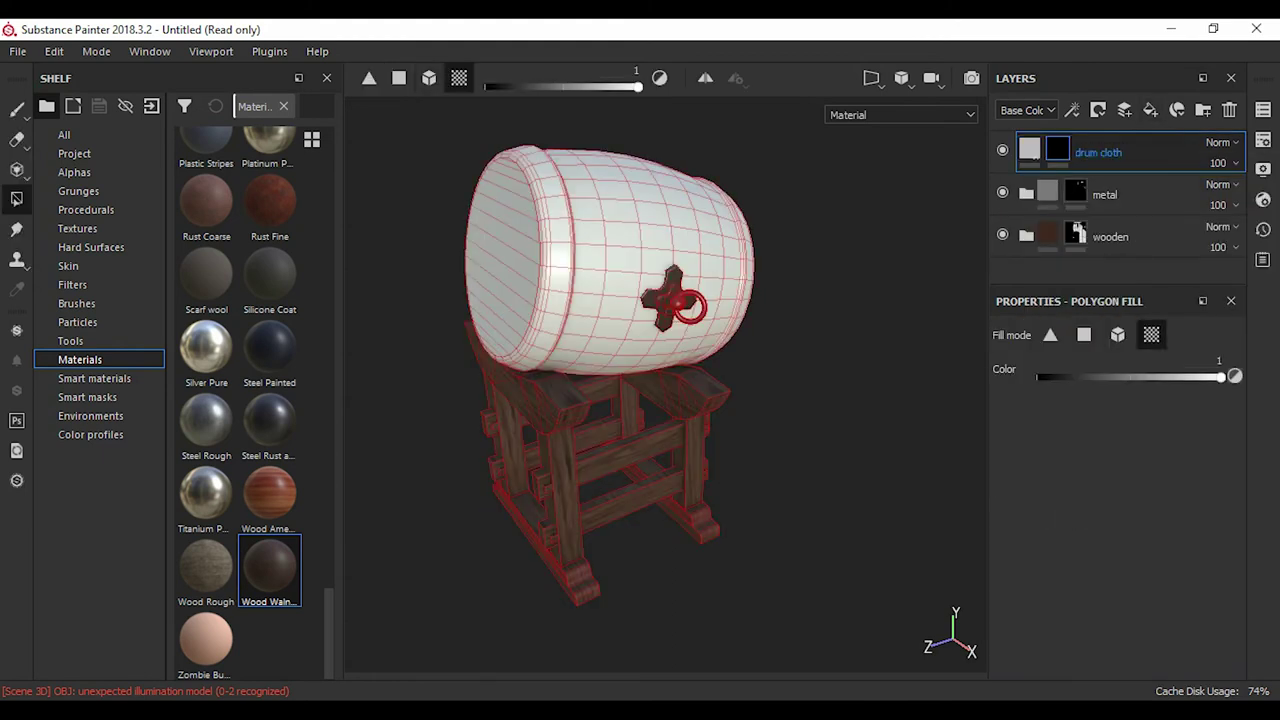
- Group the layer into a 'drum cloth' folder with a black mask and a 'base' fill inside
{"action": "left_click", "coordinate": [1124, 110]}
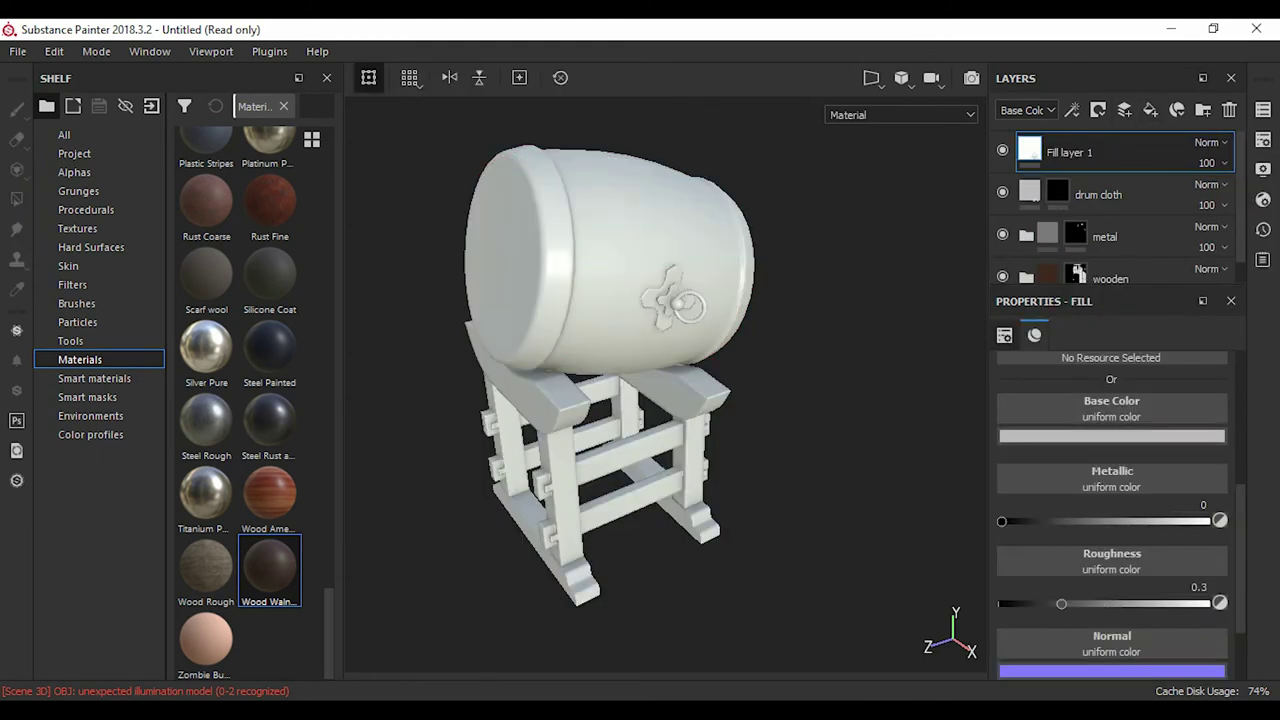
{"action": "mouse_move", "coordinate": [1070, 152]}
{"action": "left_mouse_down"}
{"action": "mouse_move", "coordinate": [1070, 196]}
{"action": "mouse_move", "coordinate": [1050, 150]}
{"action": "mouse_move", "coordinate": [1050, 210]}
{"action": "mouse_move", "coordinate": [1050, 150]}
{"action": "left_mouse_up"}
{"action": "left_click", "coordinate": [1229, 110]}
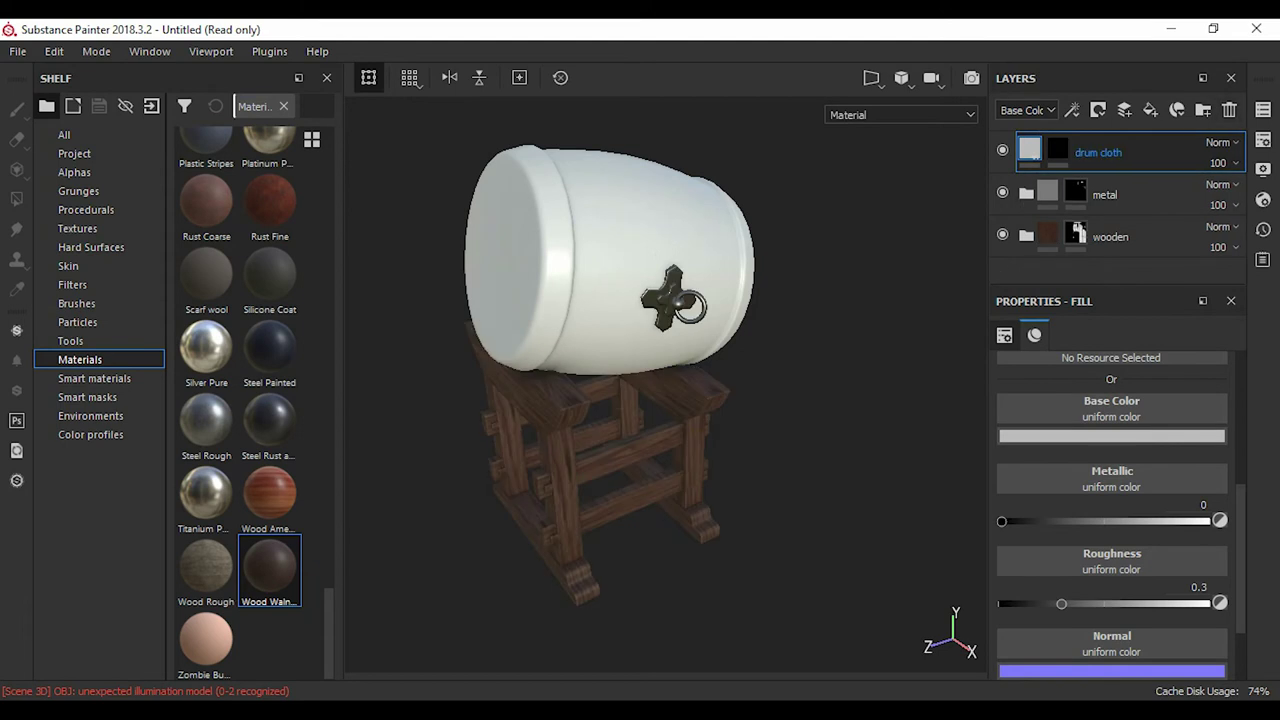
{"action": "key", "text": "ctrl+g"}
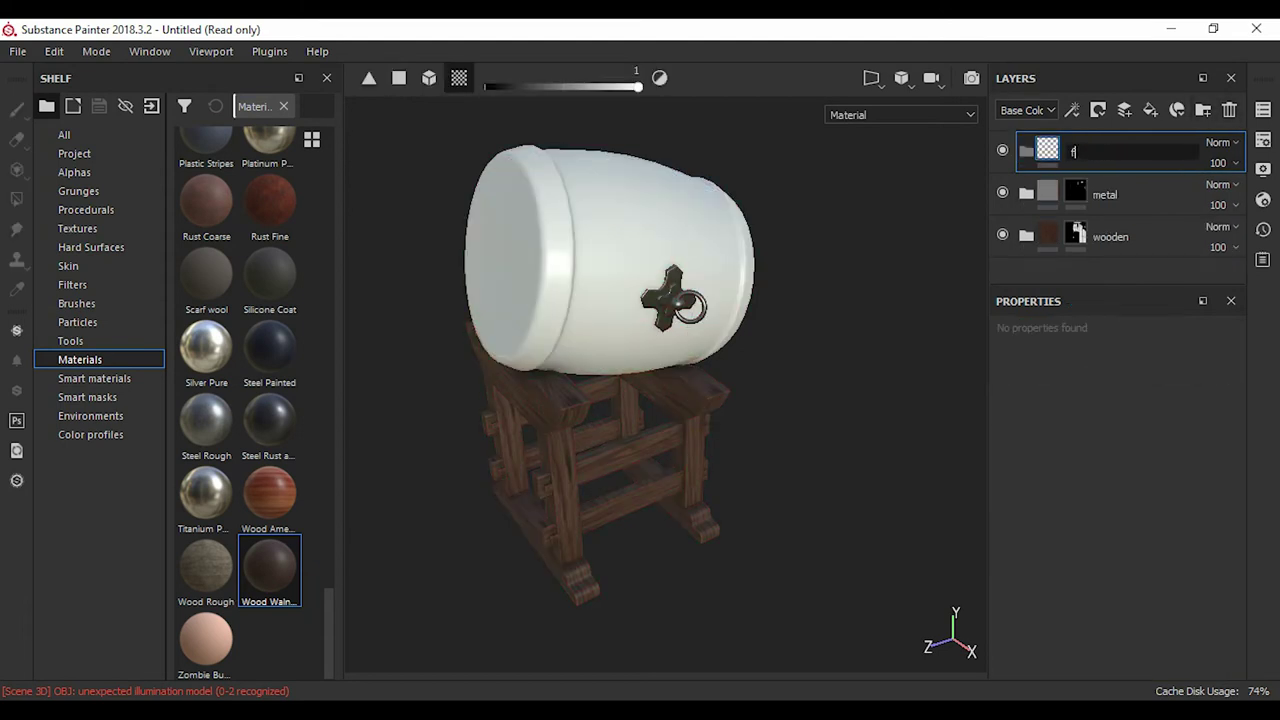
{"action": "right_click", "coordinate": [1032, 140]}
{"action": "left_click", "coordinate": [1085, 180]}
{"action": "left_click", "coordinate": [1150, 110]}
{"action": "left_click_drag", "start_coordinate": [1088, 152], "coordinate": [1088, 195]}
{"action": "double_click", "coordinate": [1095, 194]}
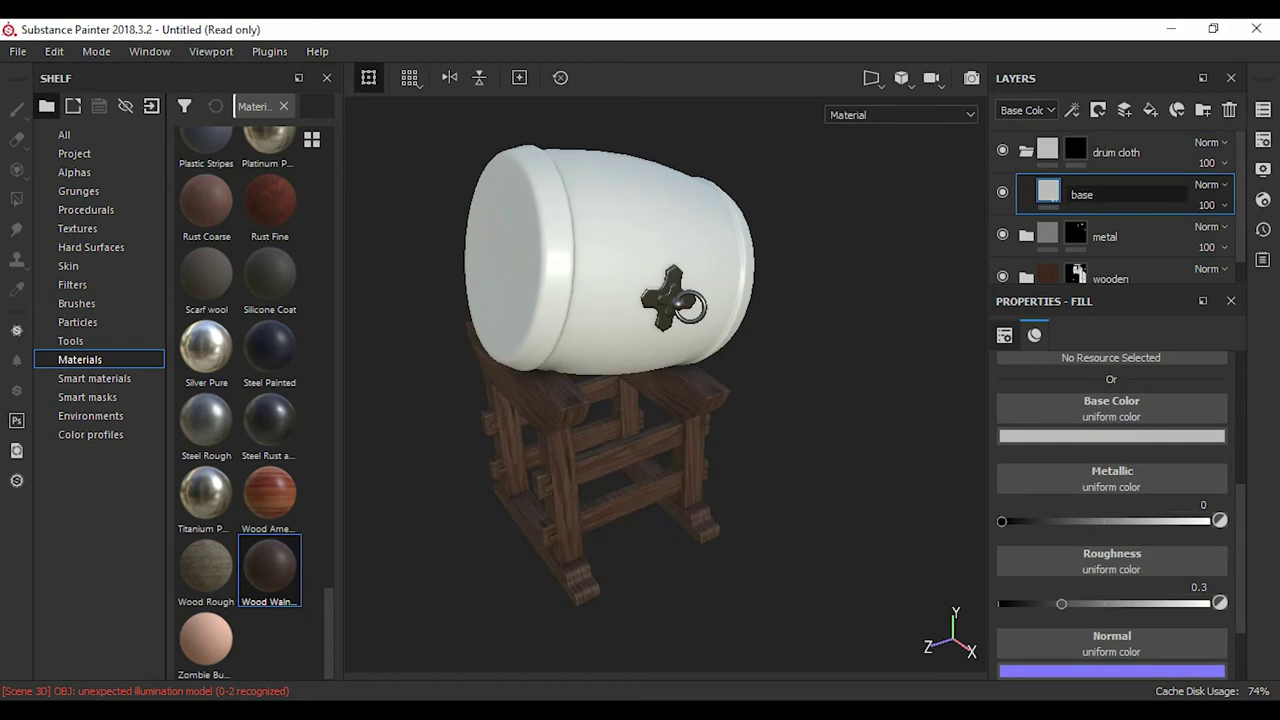
- Colour the 'base' fill pale tan so the barrel turns cream
{"action": "left_click", "coordinate": [1075, 148]}
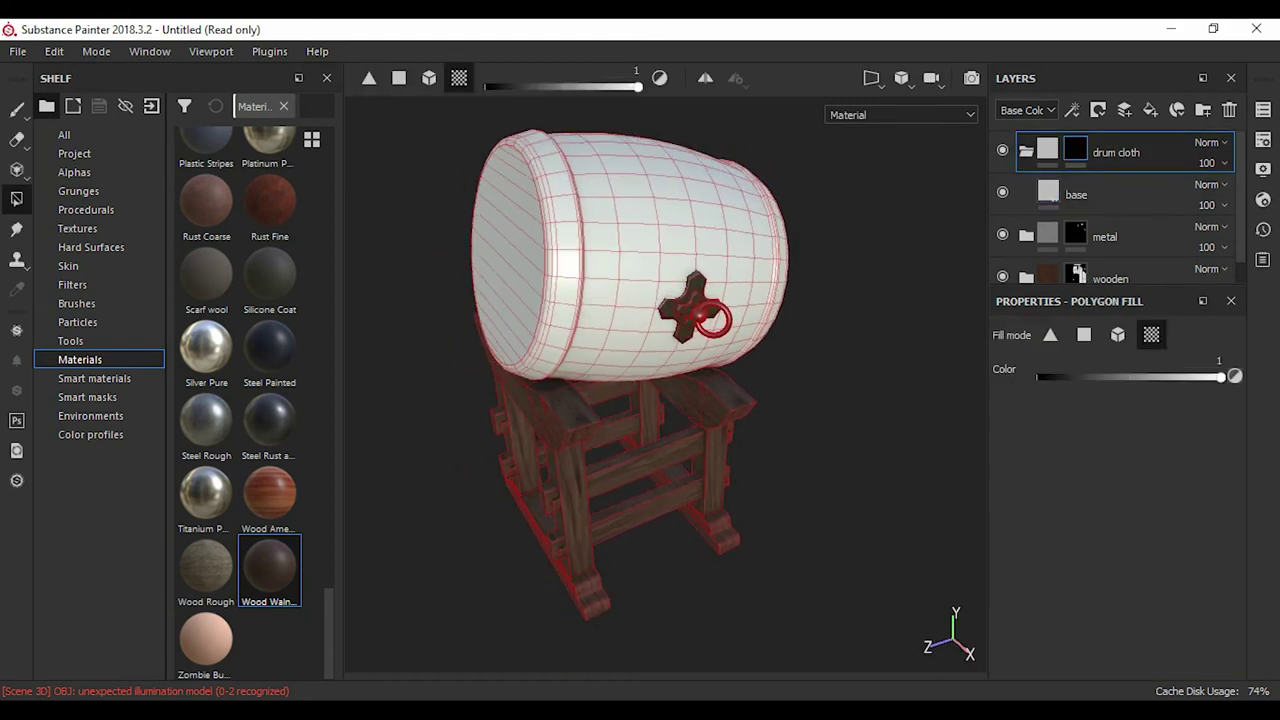
{"action": "left_click", "coordinate": [1075, 194]}
{"action": "left_click_drag", "start_coordinate": [640, 400], "coordinate": [700, 380], "text": "alt"}
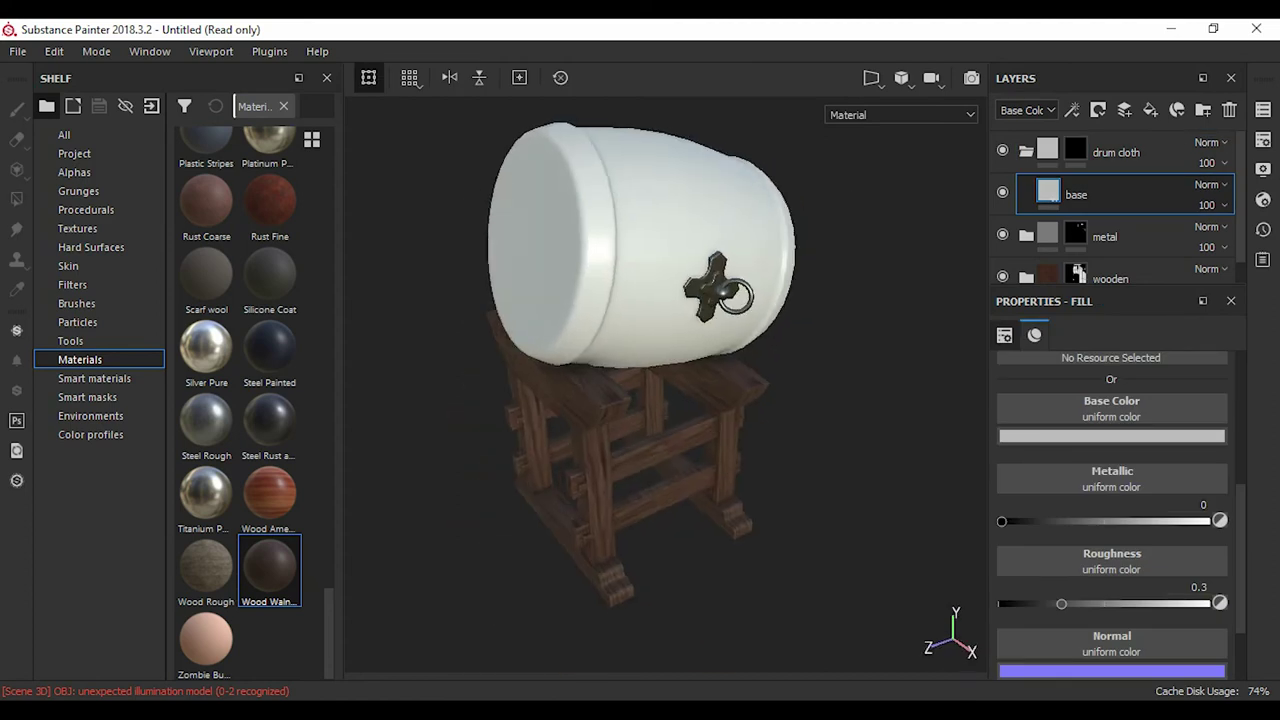
{"action": "left_click", "coordinate": [1075, 148]}
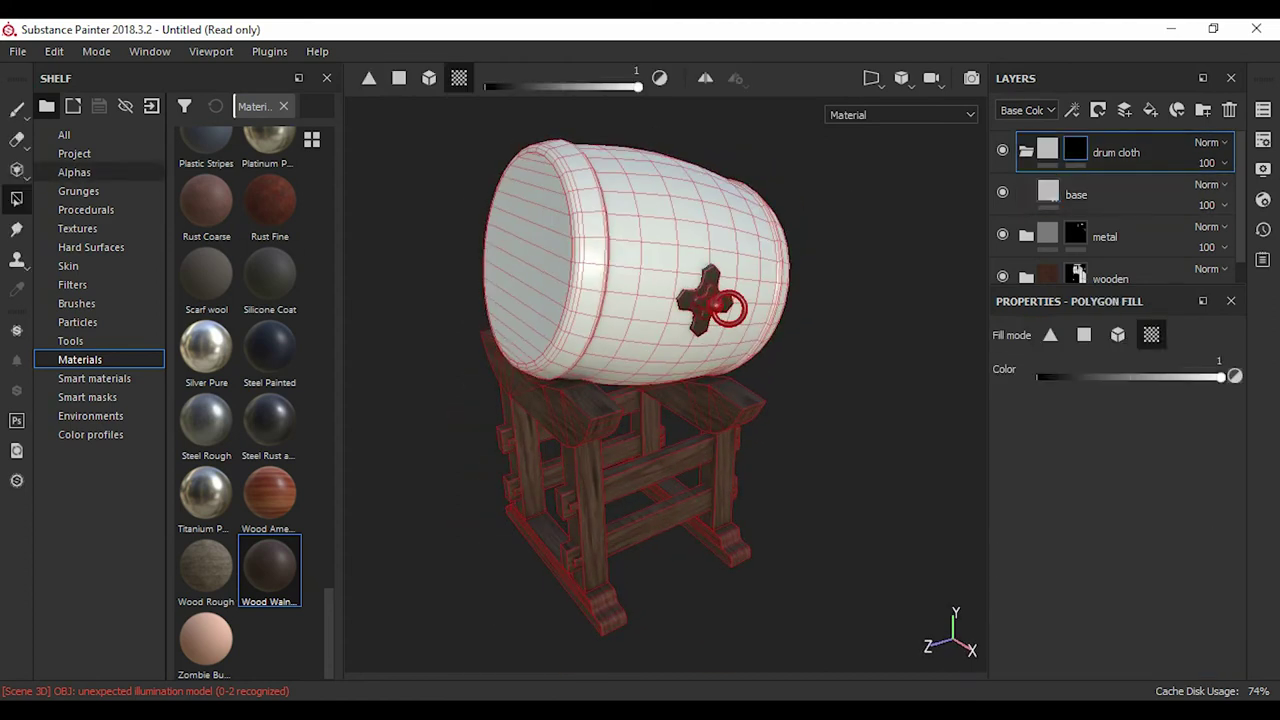
{"action": "left_click", "coordinate": [1075, 194]}
{"action": "left_click", "coordinate": [1110, 436]}
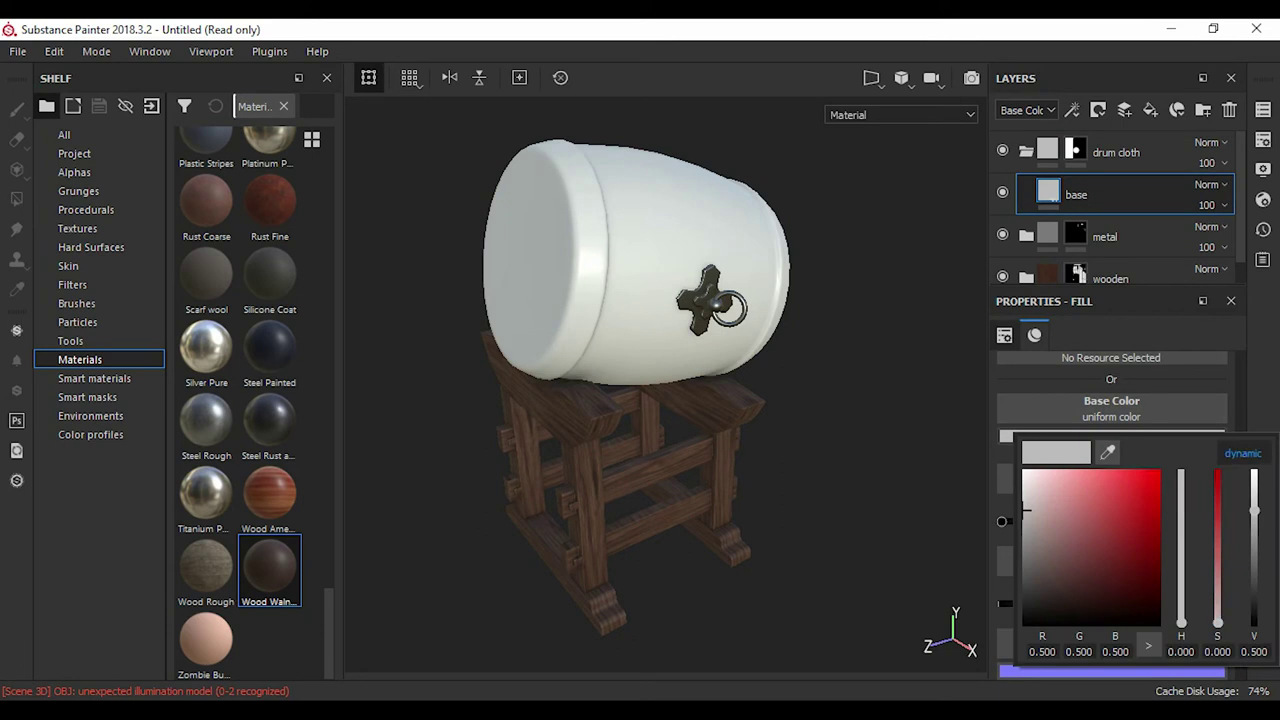
{"action": "left_click", "coordinate": [1066, 508]}
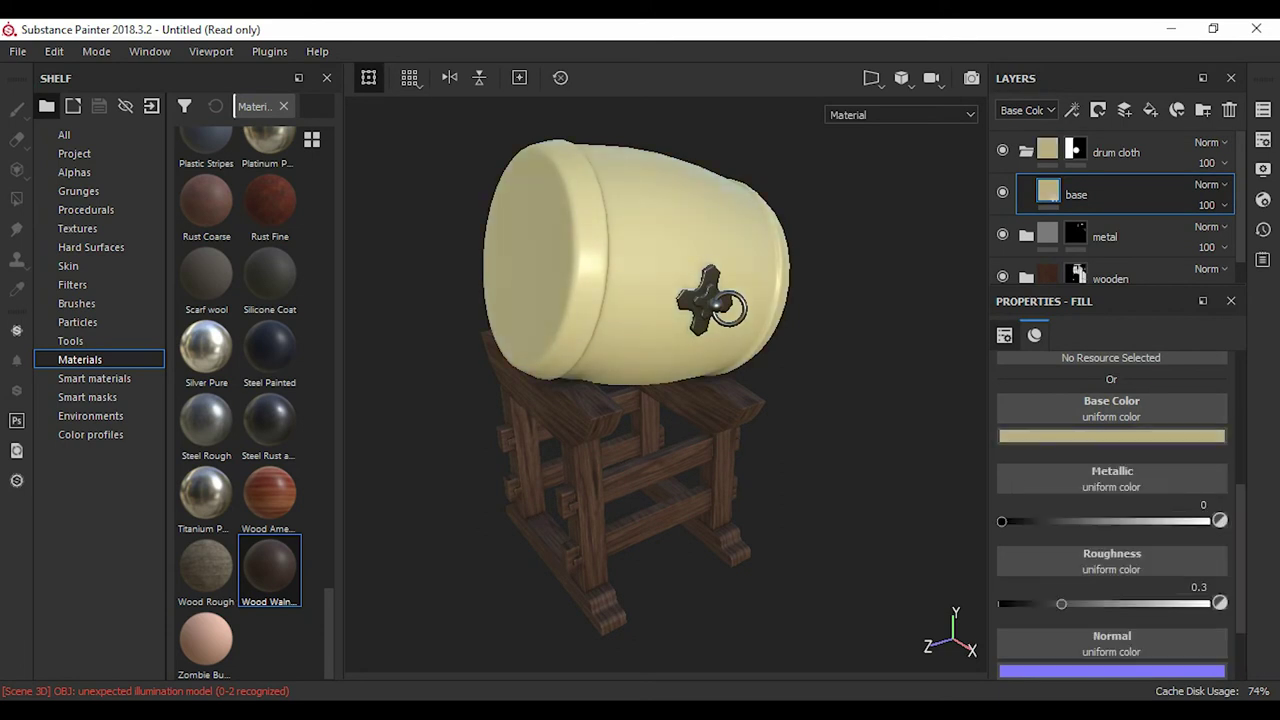
{"action": "left_click", "coordinate": [1075, 148]}
- Set the polygon fill value to 0 and show the 3D and UV views side by side
{"action": "key", "text": "x"}
{"action": "left_click", "coordinate": [650, 260]}
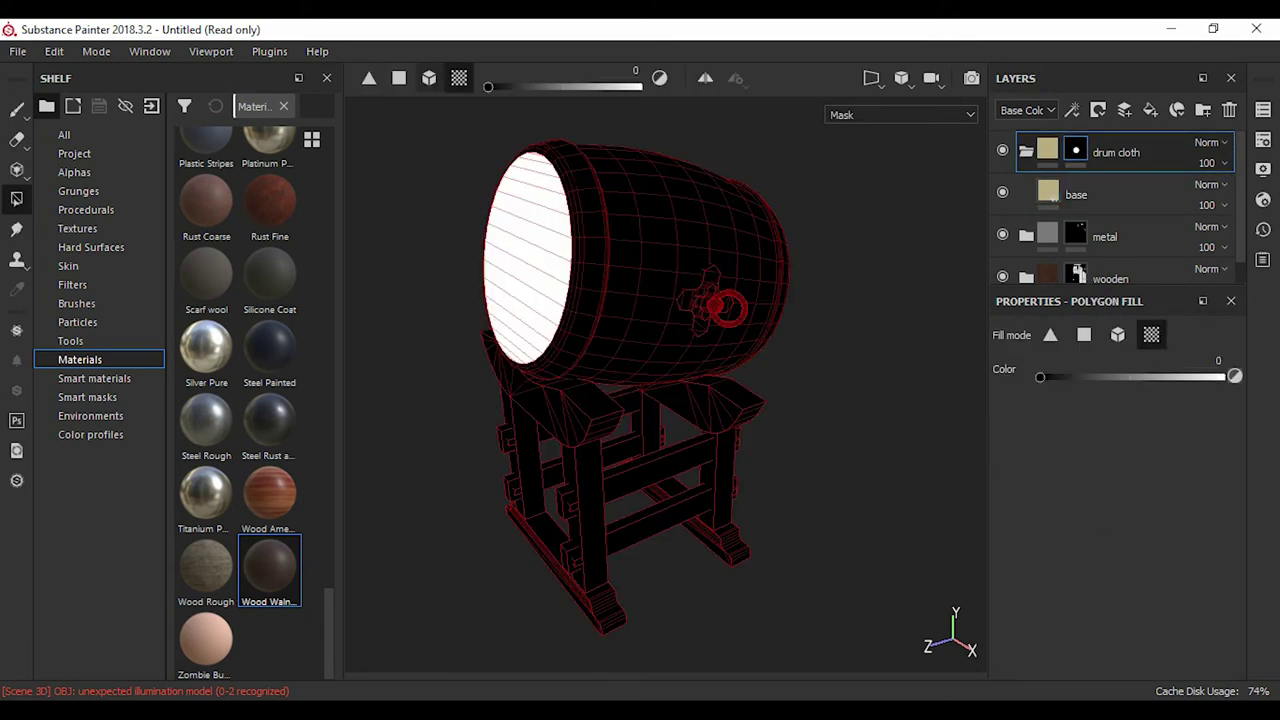
{"action": "left_click_drag", "start_coordinate": [660, 400], "coordinate": [600, 400], "text": "alt"}
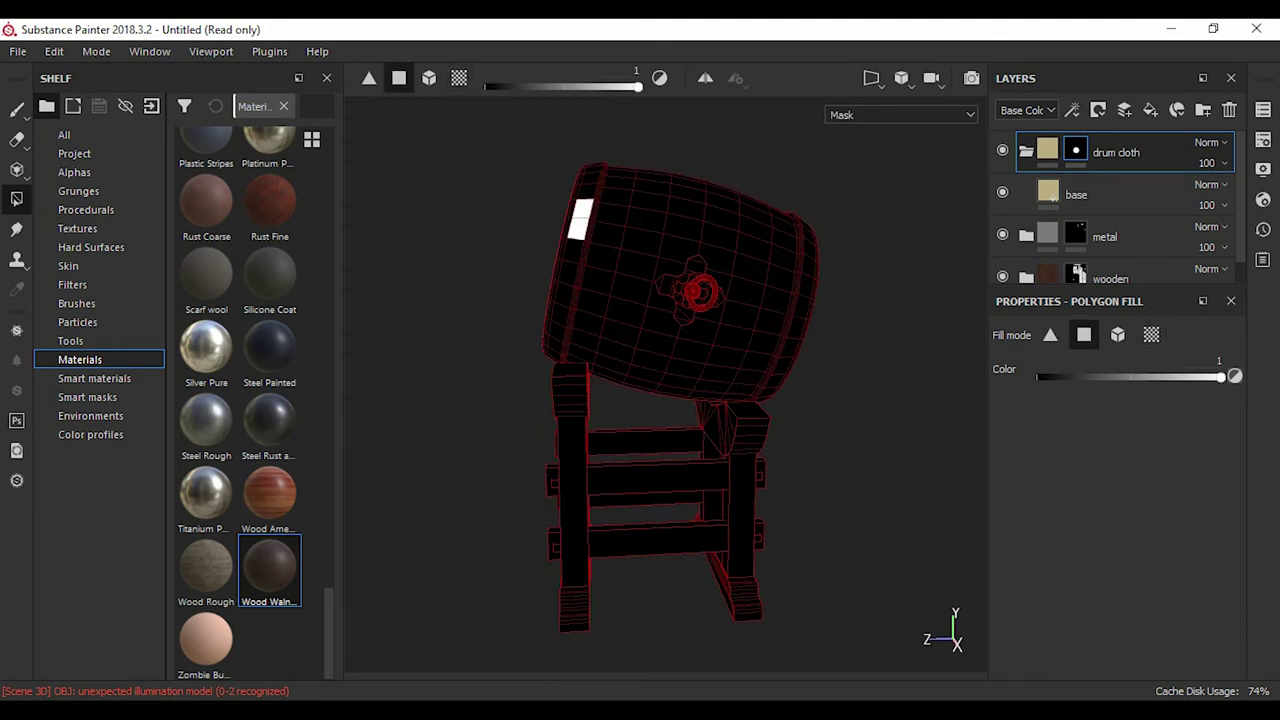
{"action": "left_click_drag", "start_coordinate": [760, 300], "coordinate": [800, 300], "text": "alt"}
{"action": "left_click", "coordinate": [871, 78]}
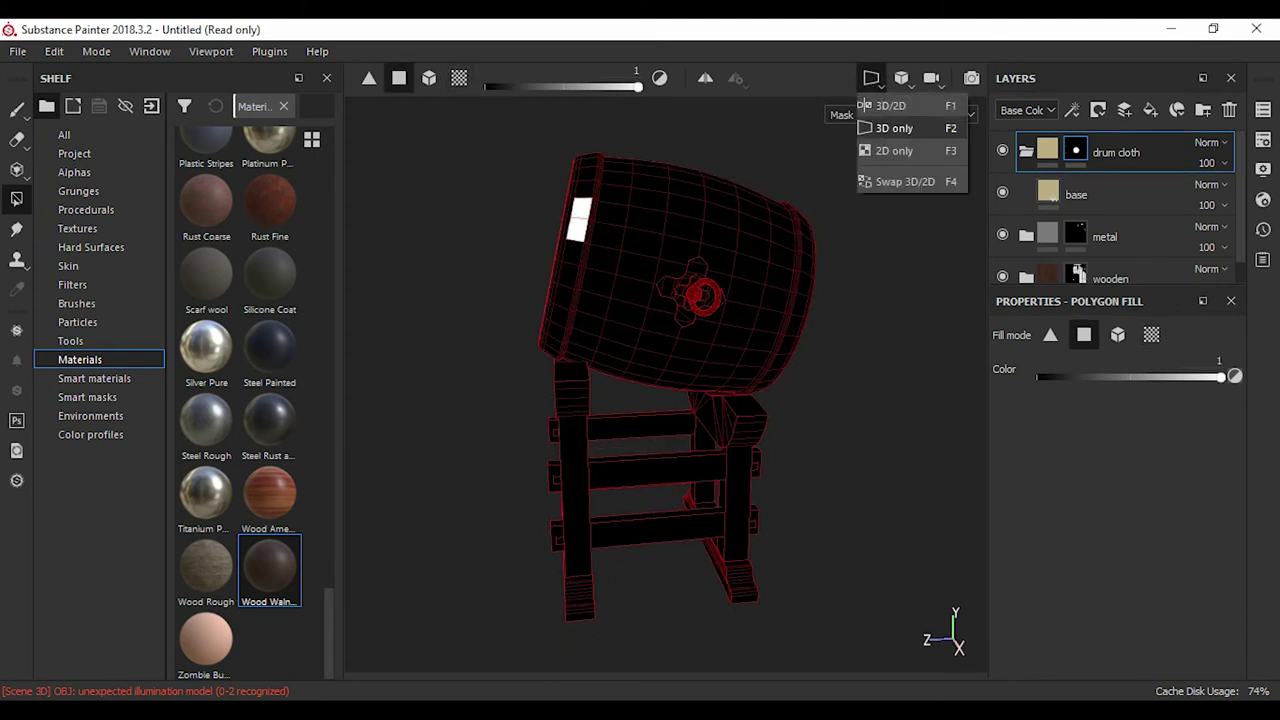
{"action": "left_click", "coordinate": [862, 105]}
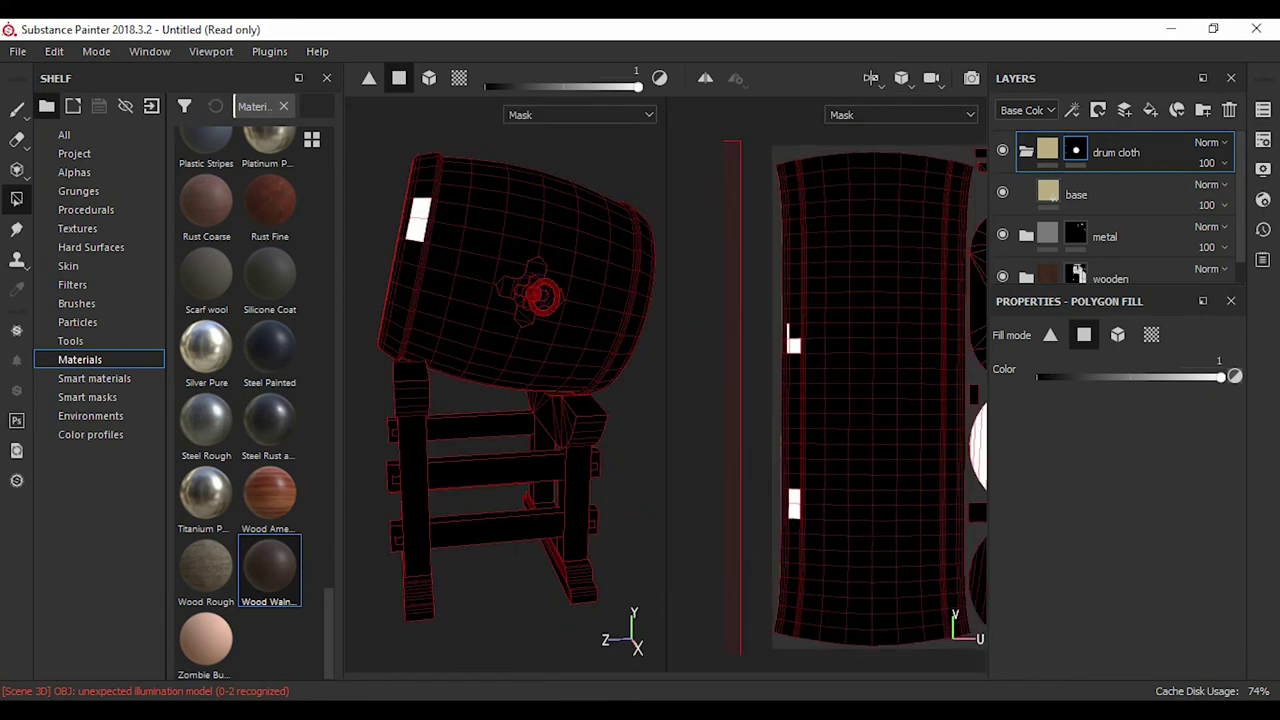
- Fill the first barrel rim strip into the mask, removing its inner part
{"action": "left_click_drag", "start_coordinate": [740, 142], "coordinate": [798, 655]}
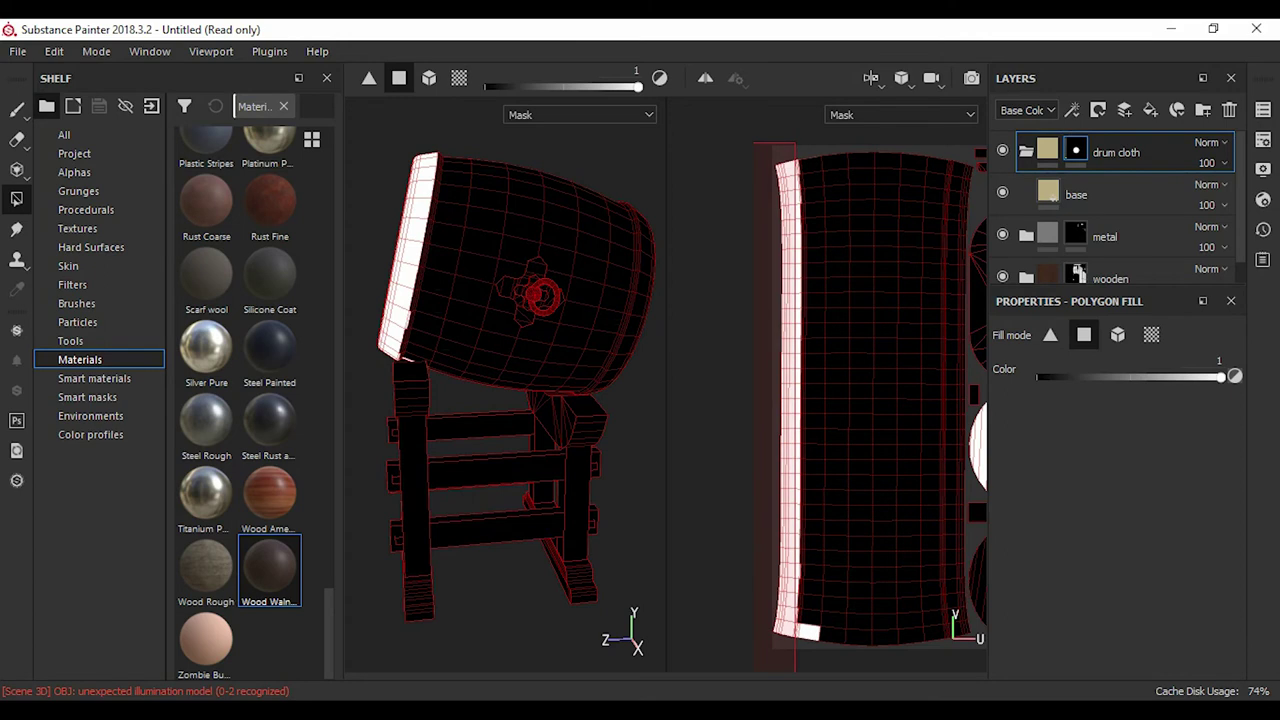
{"action": "key", "text": "ctrl"}
{"action": "key", "text": "x"}
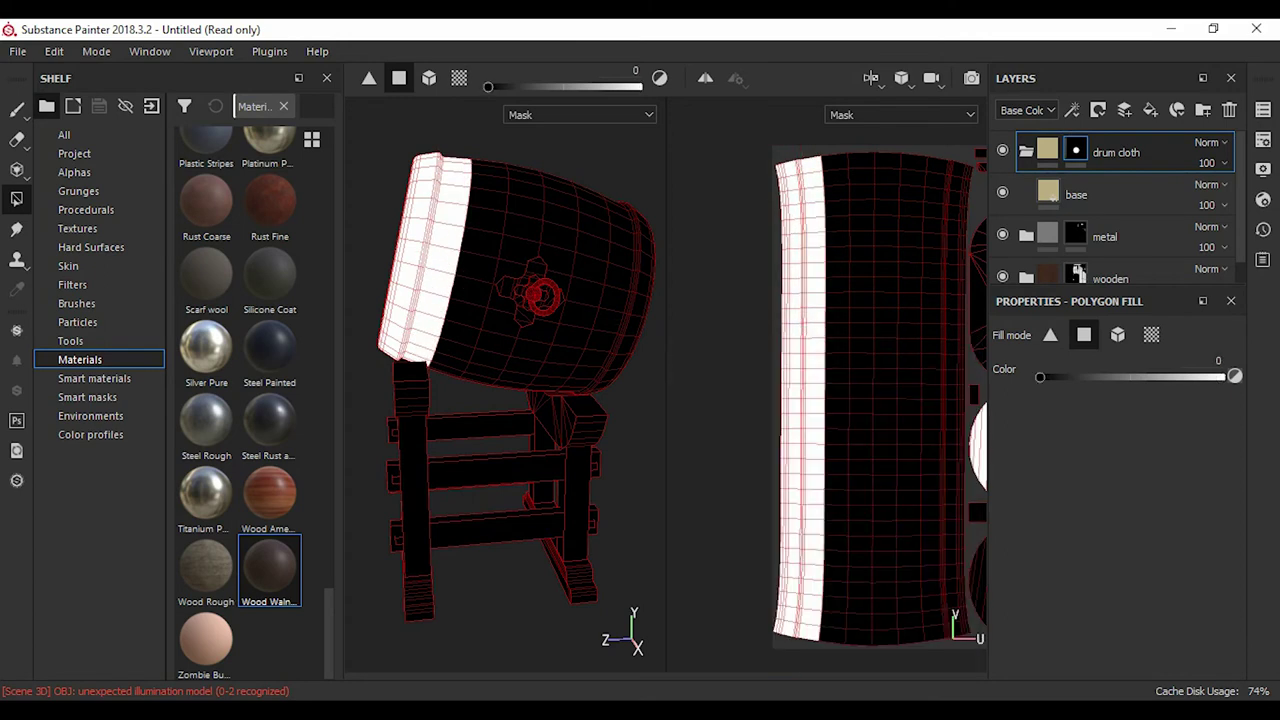
{"action": "left_click_drag", "start_coordinate": [802, 142], "coordinate": [868, 655]}
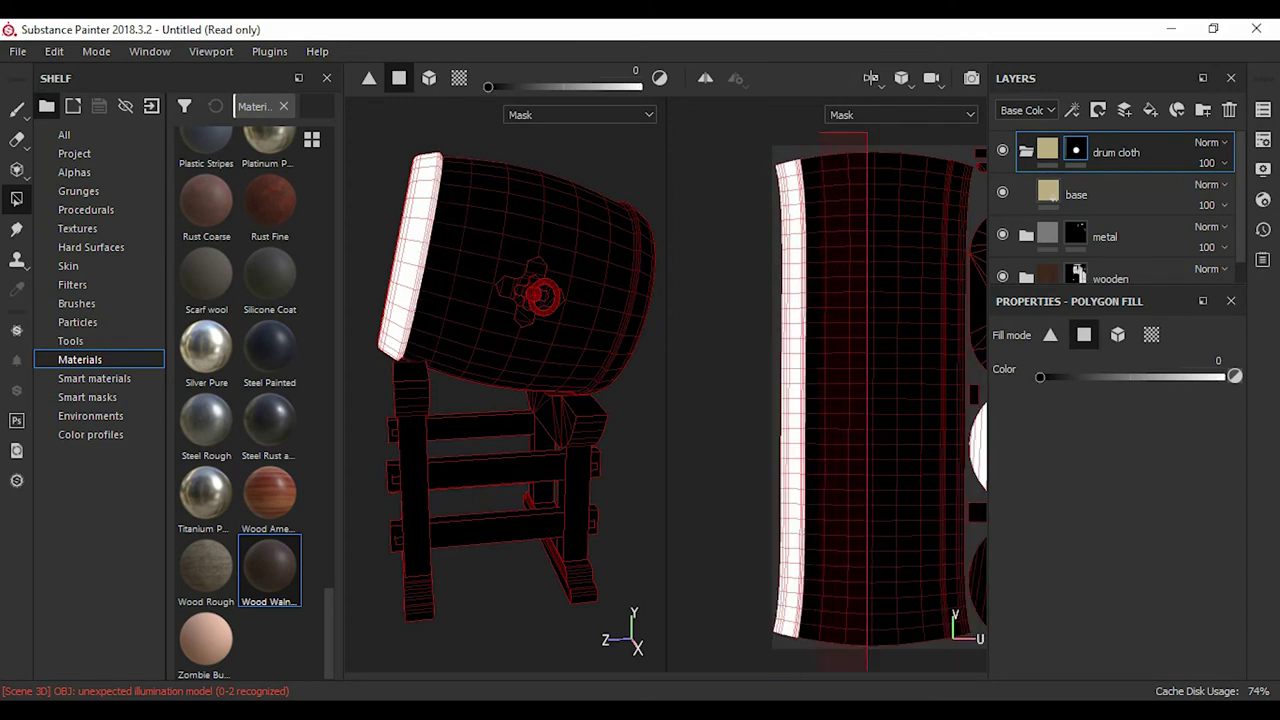
{"action": "left_click_drag", "start_coordinate": [500, 350], "coordinate": [450, 330], "text": "alt"}
{"action": "scroll", "coordinate": [500, 350], "scroll_direction": "up", "scroll_amount": 2}
{"action": "scroll", "coordinate": [880, 400], "scroll_direction": "down", "scroll_amount": 2}
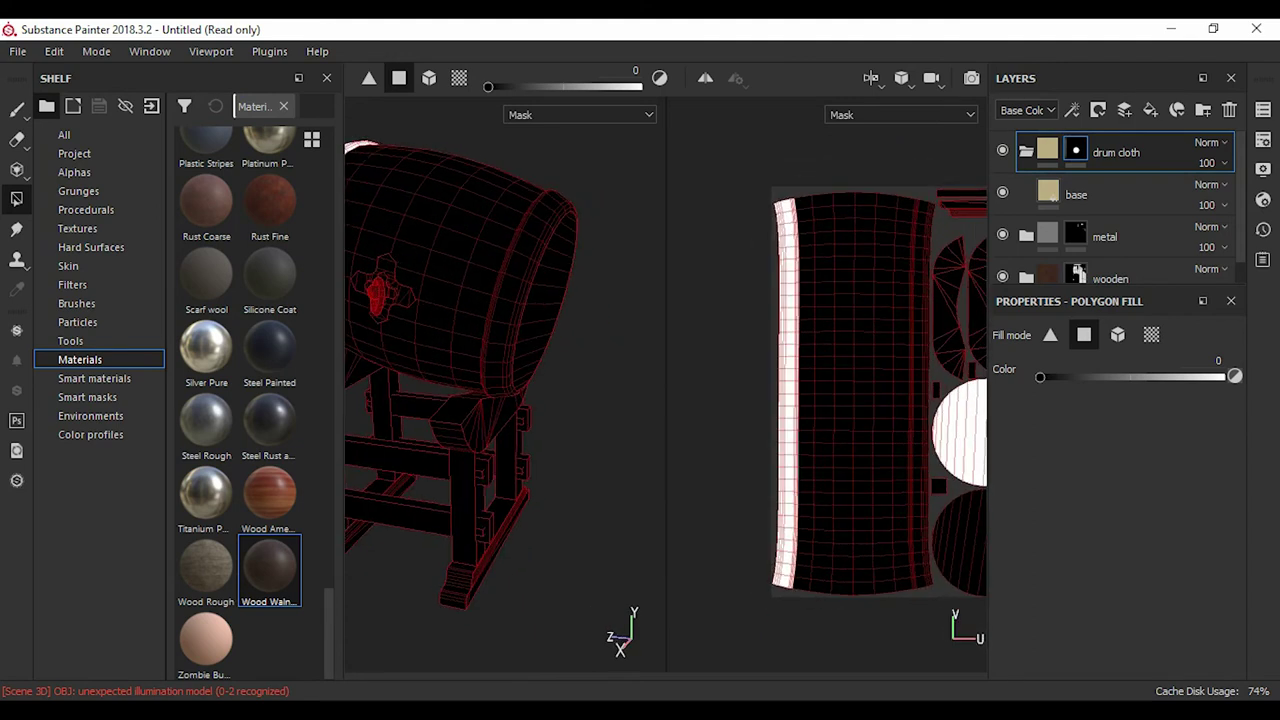
- Fill the opposite rim strip, clear stray stand and circle islands, and return to material view
{"action": "middle_click_drag", "start_coordinate": [880, 400], "coordinate": [824, 394], "text": "alt"}
{"action": "left_click_drag", "start_coordinate": [852, 156], "coordinate": [896, 607]}
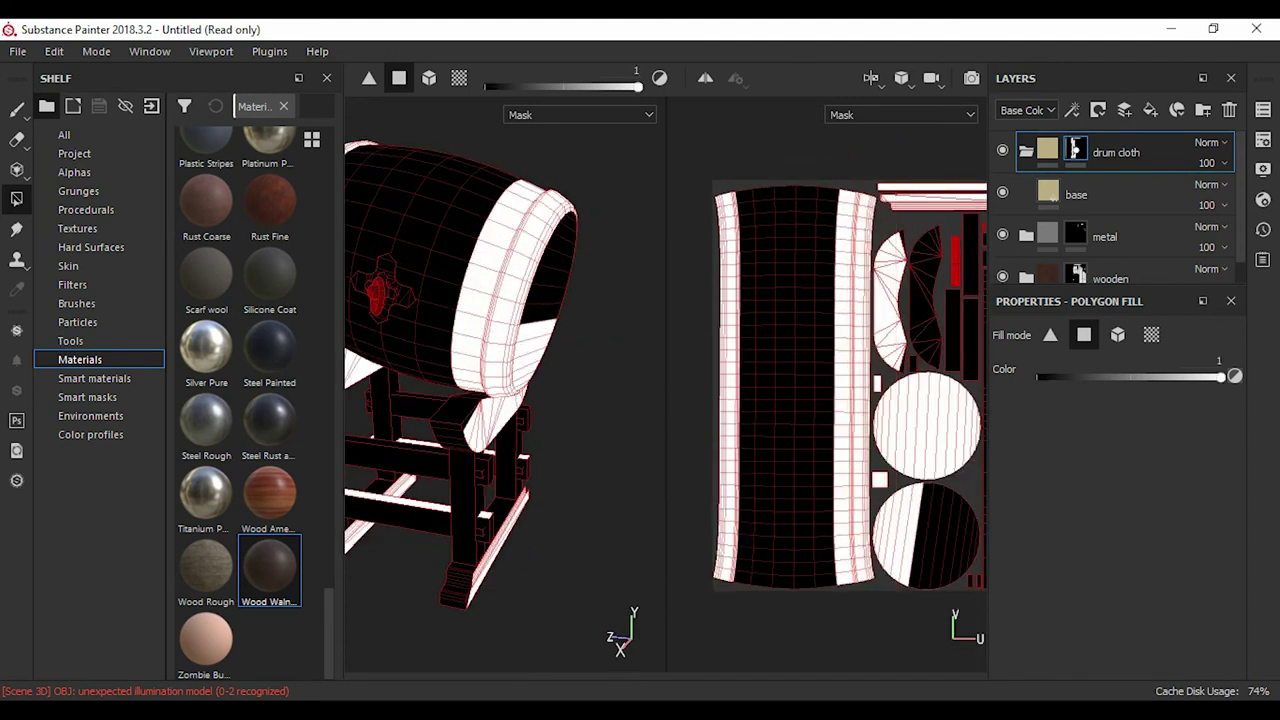
{"action": "left_click_drag", "start_coordinate": [808, 140], "coordinate": [856, 607], "text": "ctrl"}
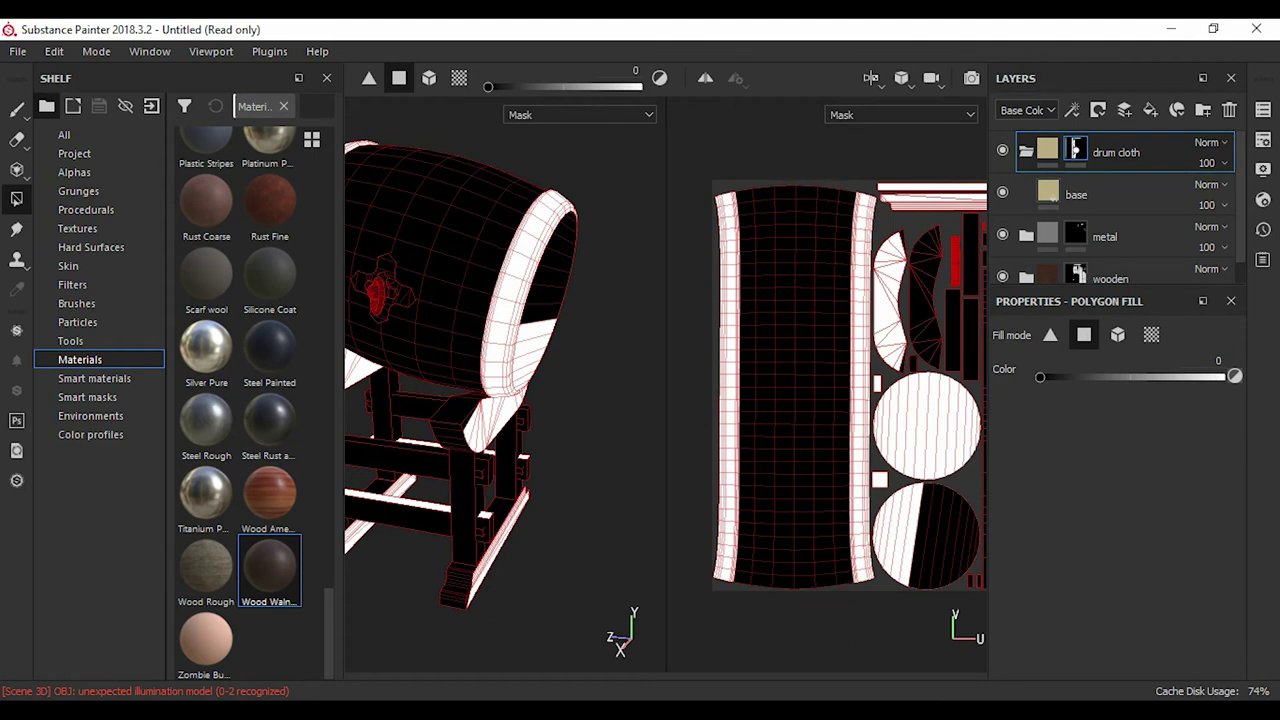
{"action": "left_click_drag", "start_coordinate": [910, 136], "coordinate": [930, 590]}
{"action": "left_click_drag", "start_coordinate": [920, 140], "coordinate": [985, 656], "text": "ctrl"}
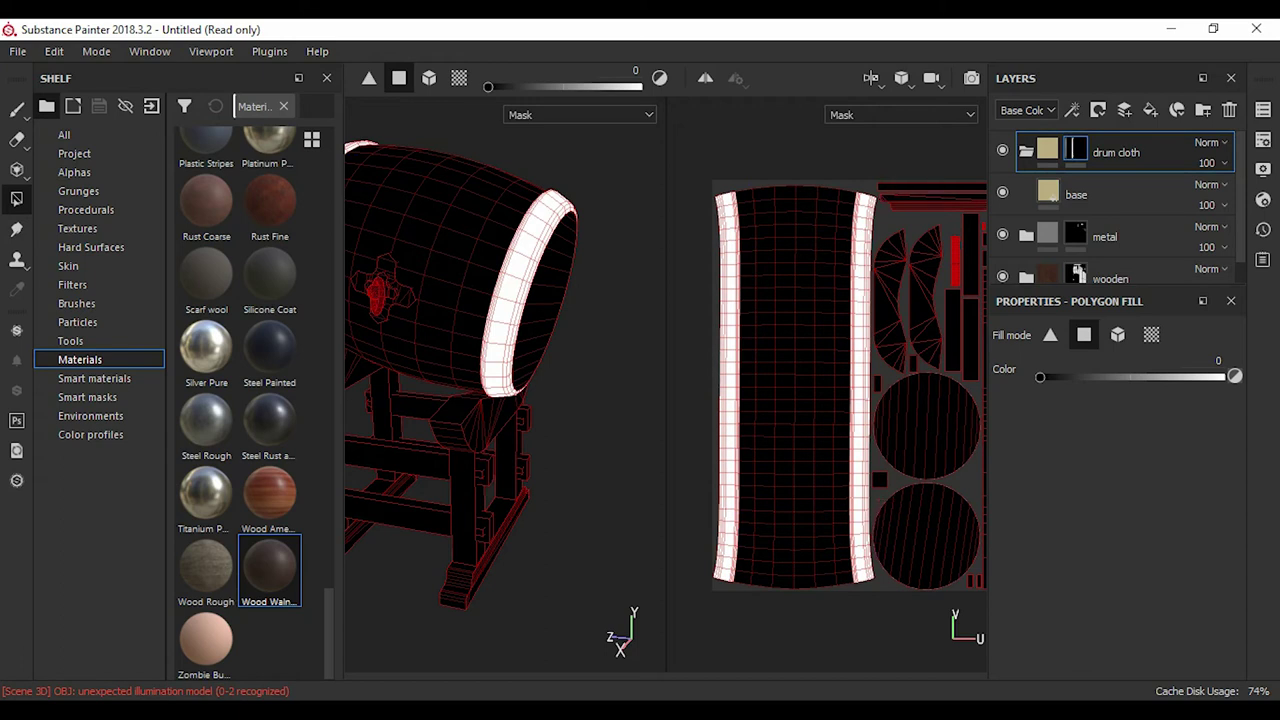
{"action": "key", "text": "m"}
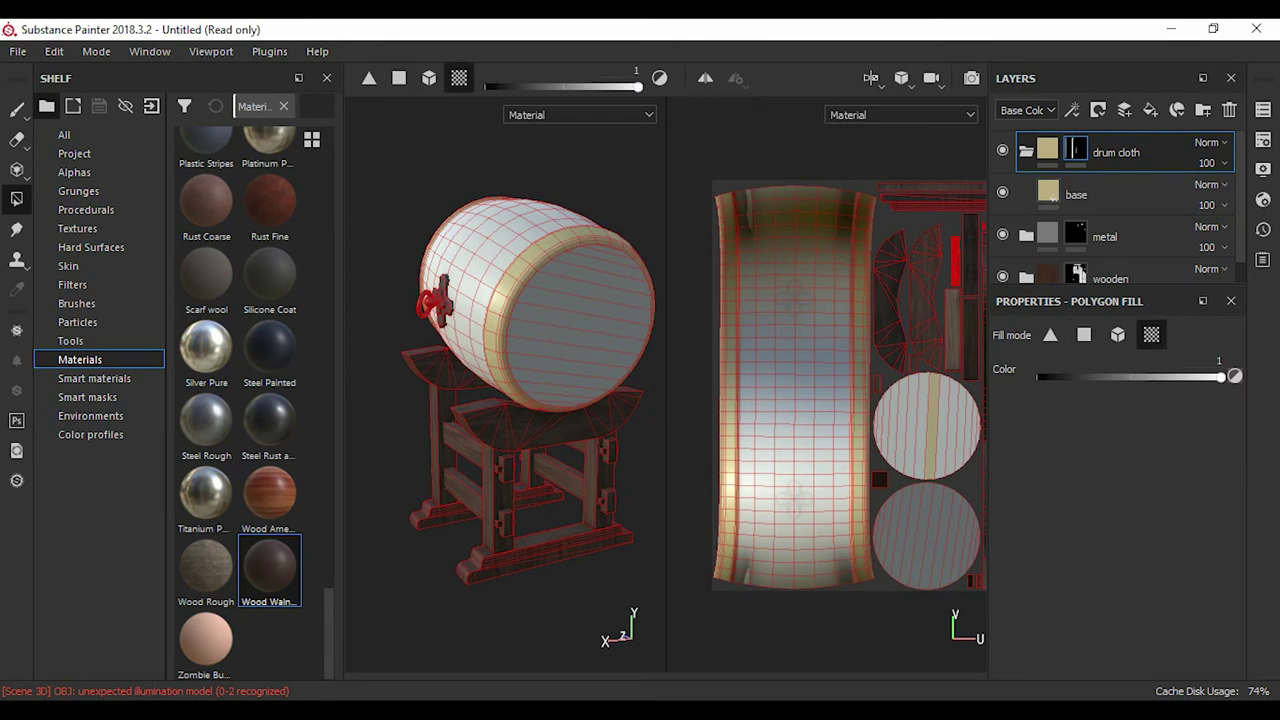
- Add a new folder named 'drum paint part'
{"action": "key", "text": "1"}
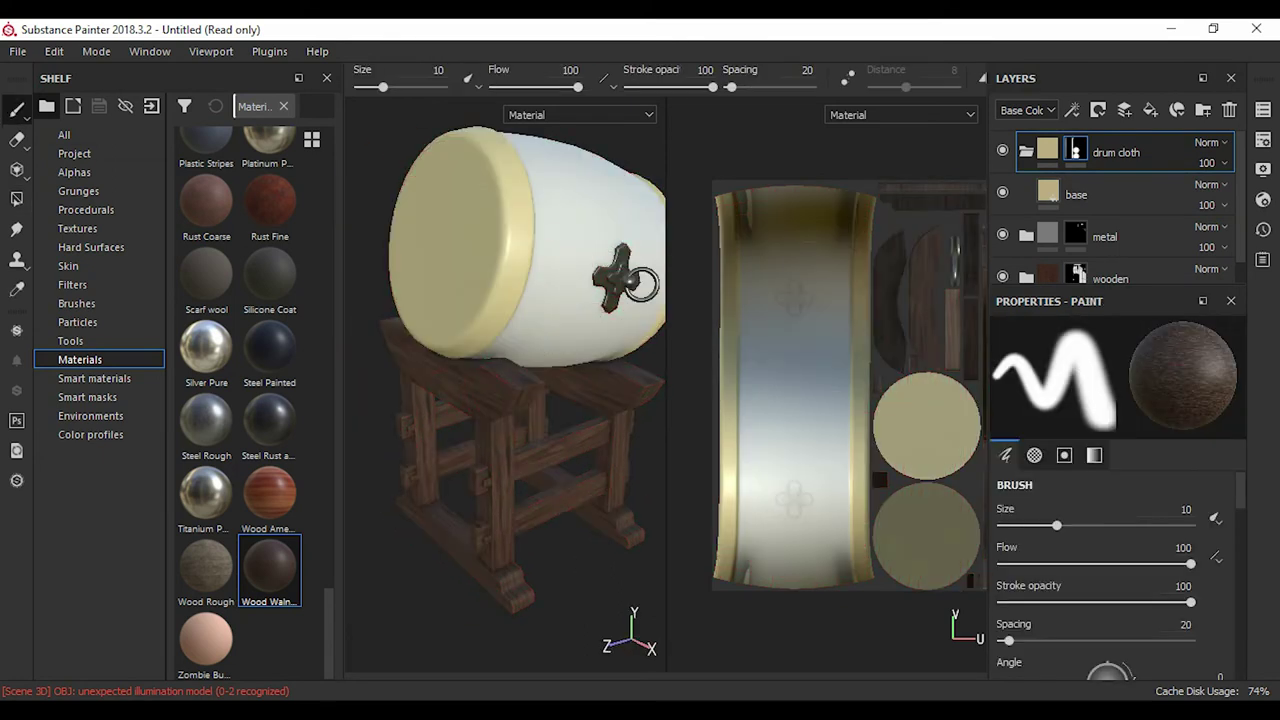
{"action": "right_click", "coordinate": [1060, 150]}
{"action": "left_click", "coordinate": [1110, 377]}
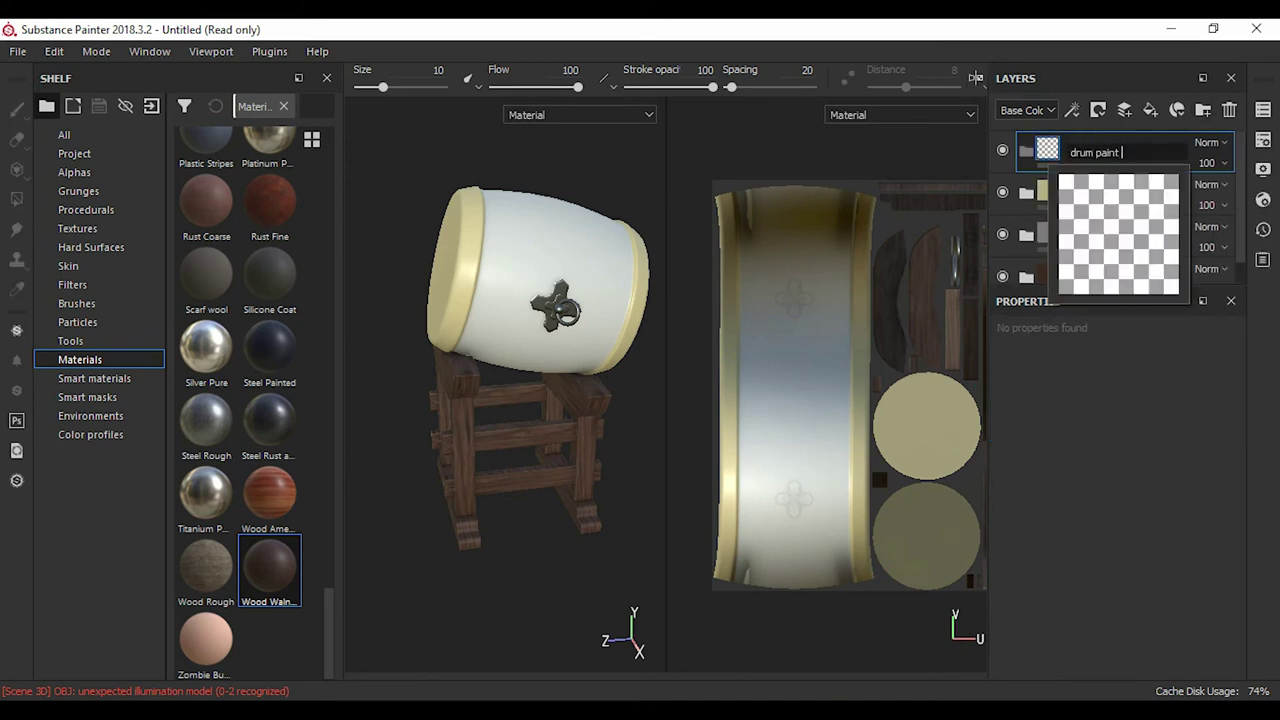
{"action": "type", "text": "part"}
{"action": "key", "text": "Return"}
- Add a red 'base' fill inside the folder and give the folder a mask
{"action": "left_click", "coordinate": [1150, 110]}
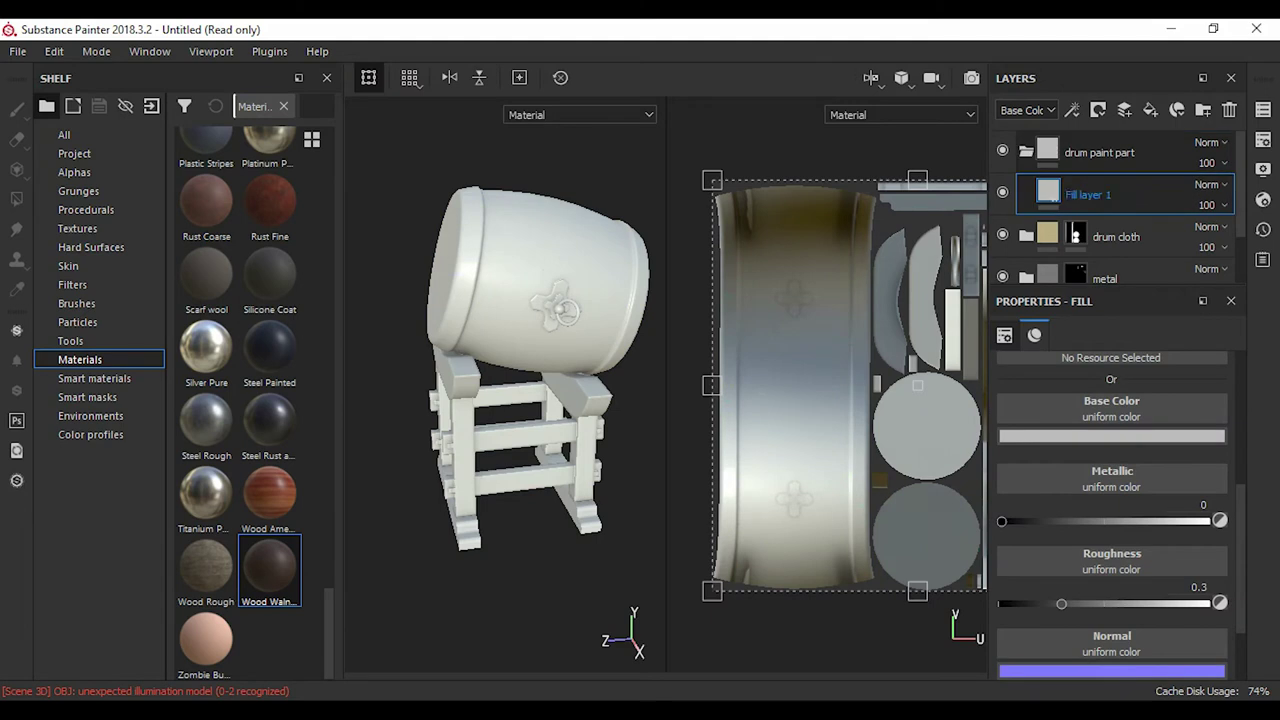
{"action": "left_click", "coordinate": [1111, 436]}
{"action": "left_click", "coordinate": [1152, 462]}
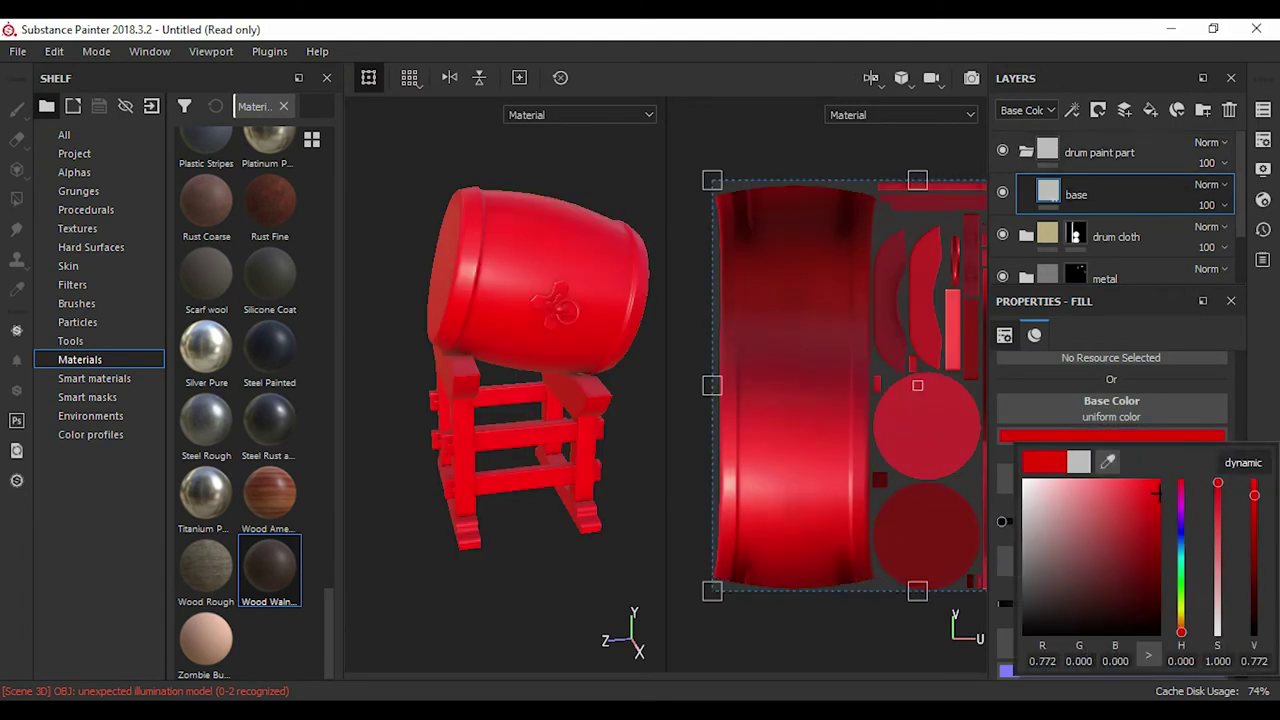
{"action": "right_click", "coordinate": [1047, 152]}
{"action": "left_click", "coordinate": [1100, 60]}
{"action": "right_click", "coordinate": [1075, 152]}
{"action": "left_click", "coordinate": [1100, 446]}
- Add a Levels effect to the drum paint part mask, then delete it
{"action": "right_click", "coordinate": [1075, 150]}
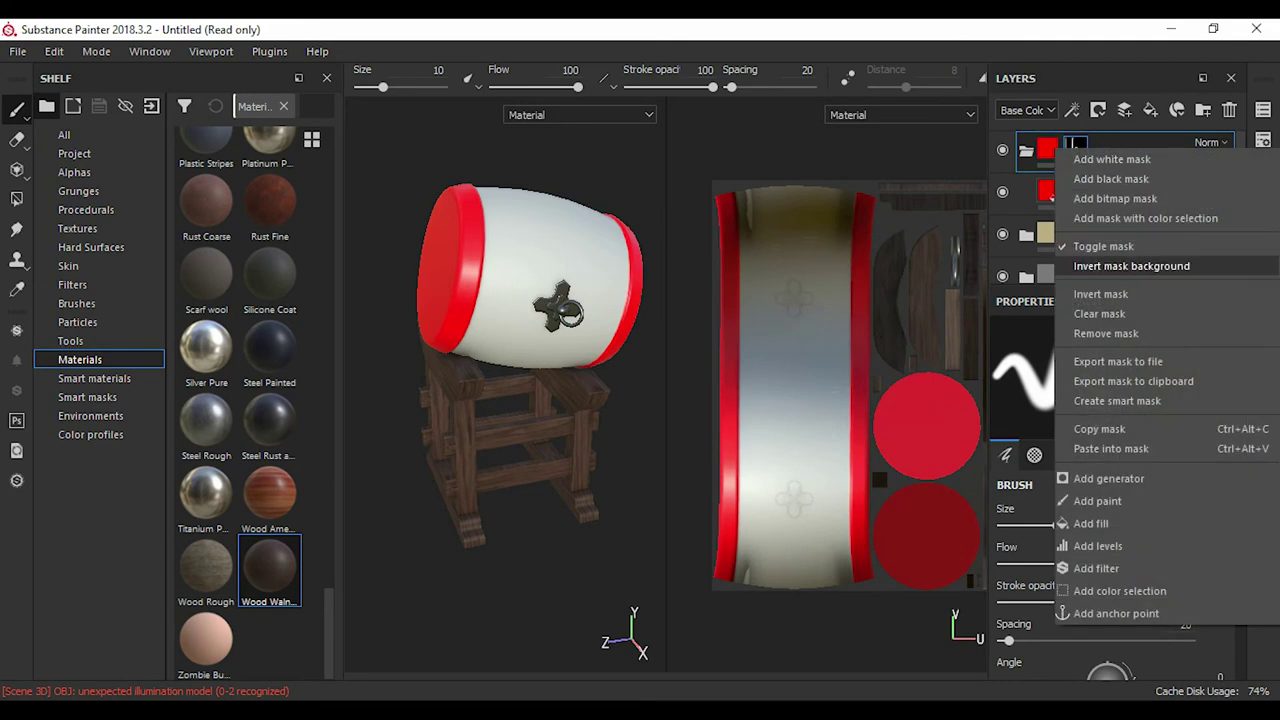
{"action": "left_click", "coordinate": [1100, 543]}
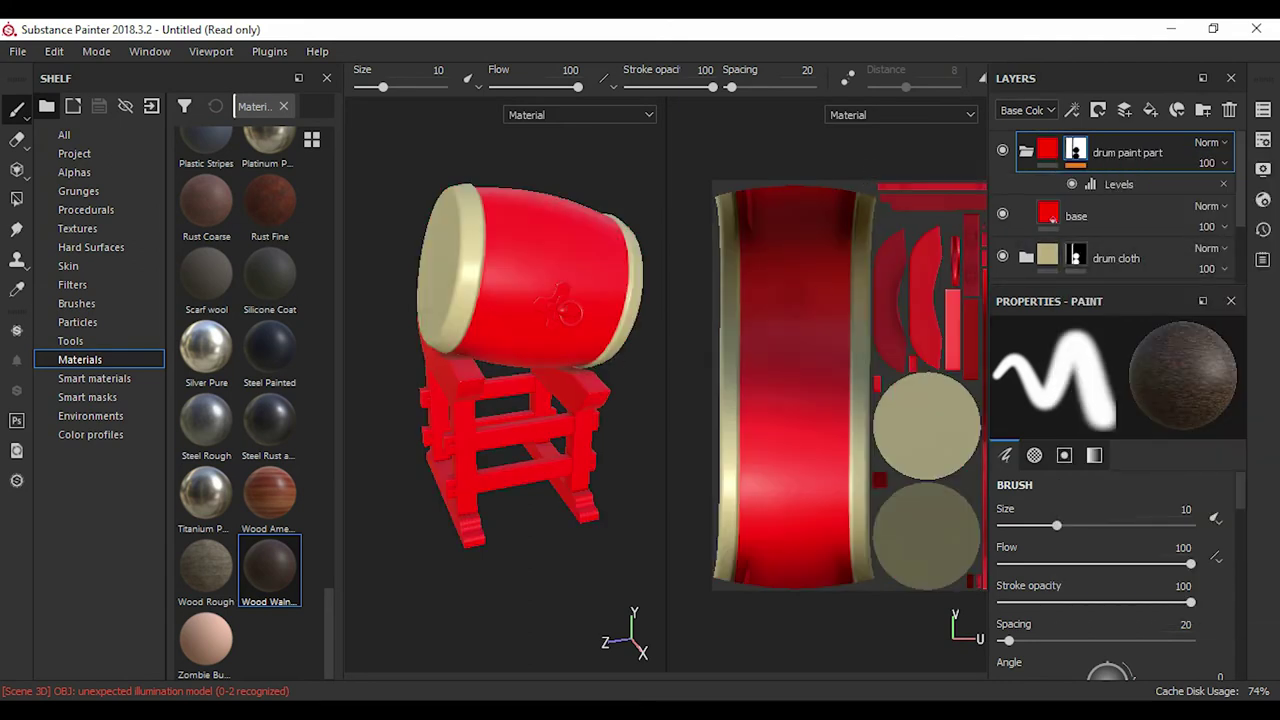
{"action": "left_click_drag", "start_coordinate": [602, 303], "coordinate": [640, 310], "text": "alt"}
{"action": "left_click", "coordinate": [1076, 216]}
{"action": "left_click", "coordinate": [1111, 436]}
{"action": "left_click", "coordinate": [1075, 150], "text": "alt"}
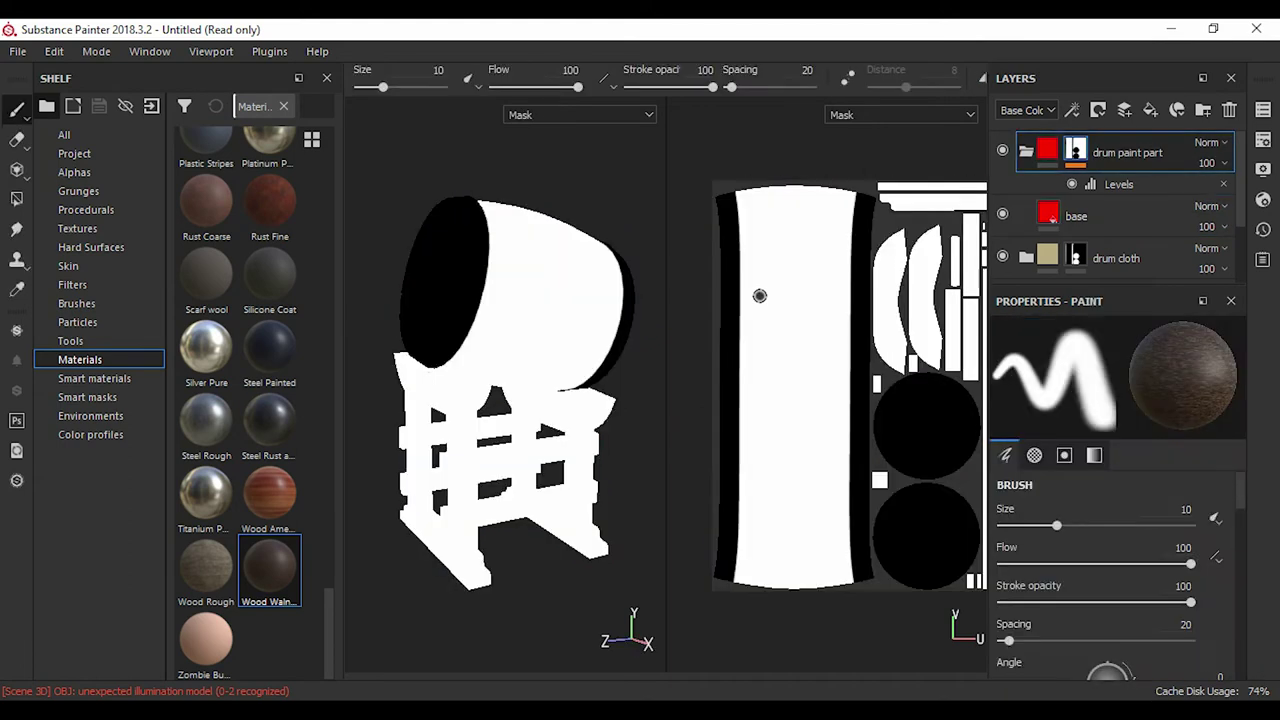
{"action": "left_click", "coordinate": [1118, 184]}
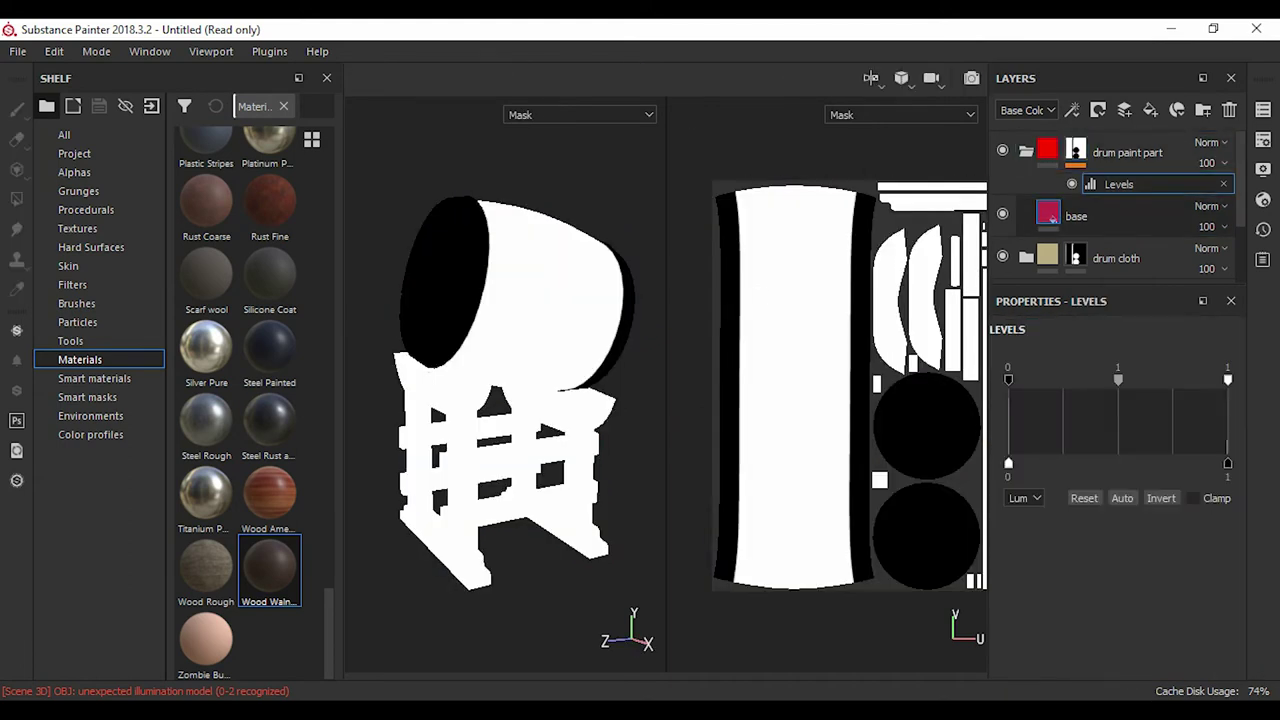
{"action": "left_click", "coordinate": [1076, 216]}
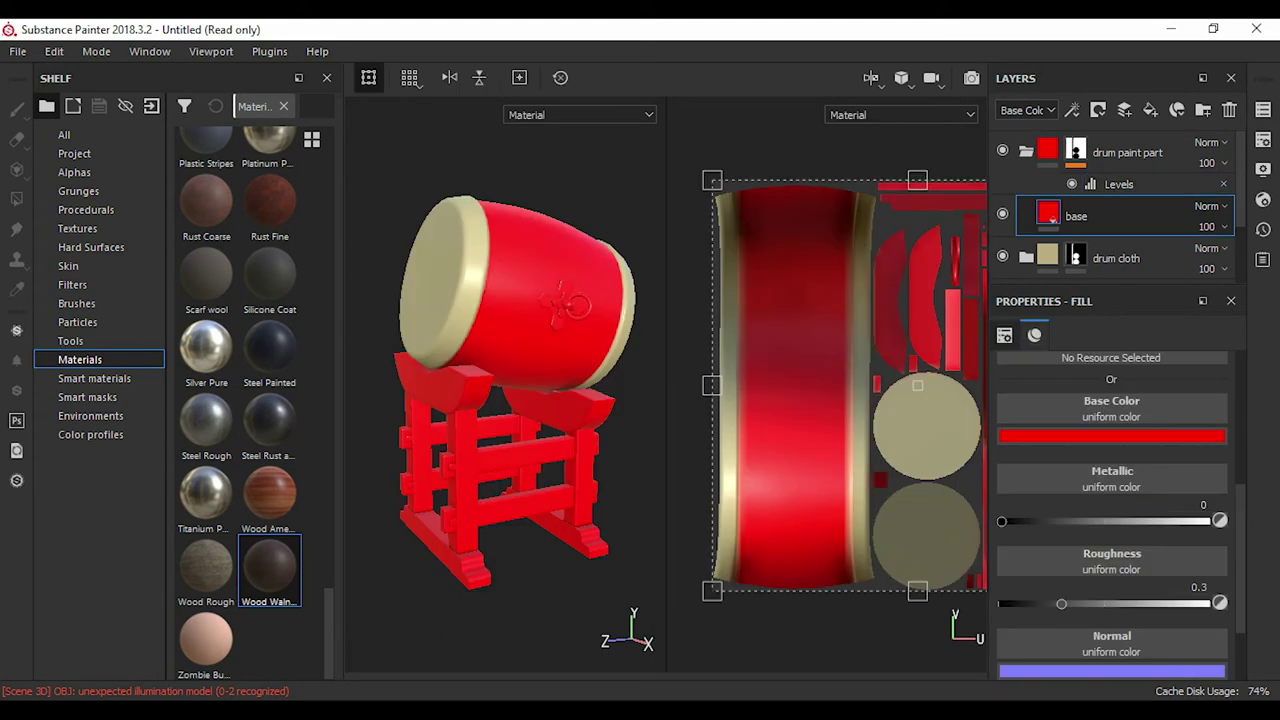
{"action": "left_click", "coordinate": [1118, 184]}
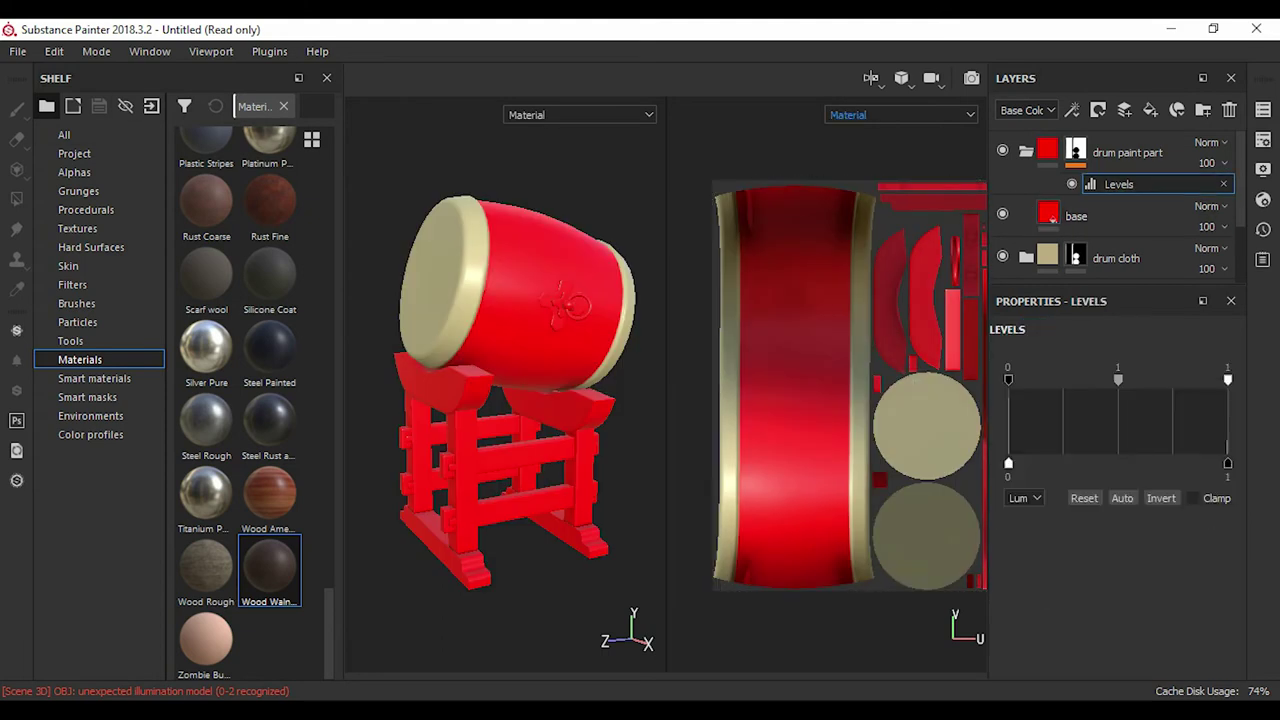
{"action": "key", "text": "Delete"}
{"action": "right_click", "coordinate": [1075, 152]}
{"action": "key", "text": "Escape"}
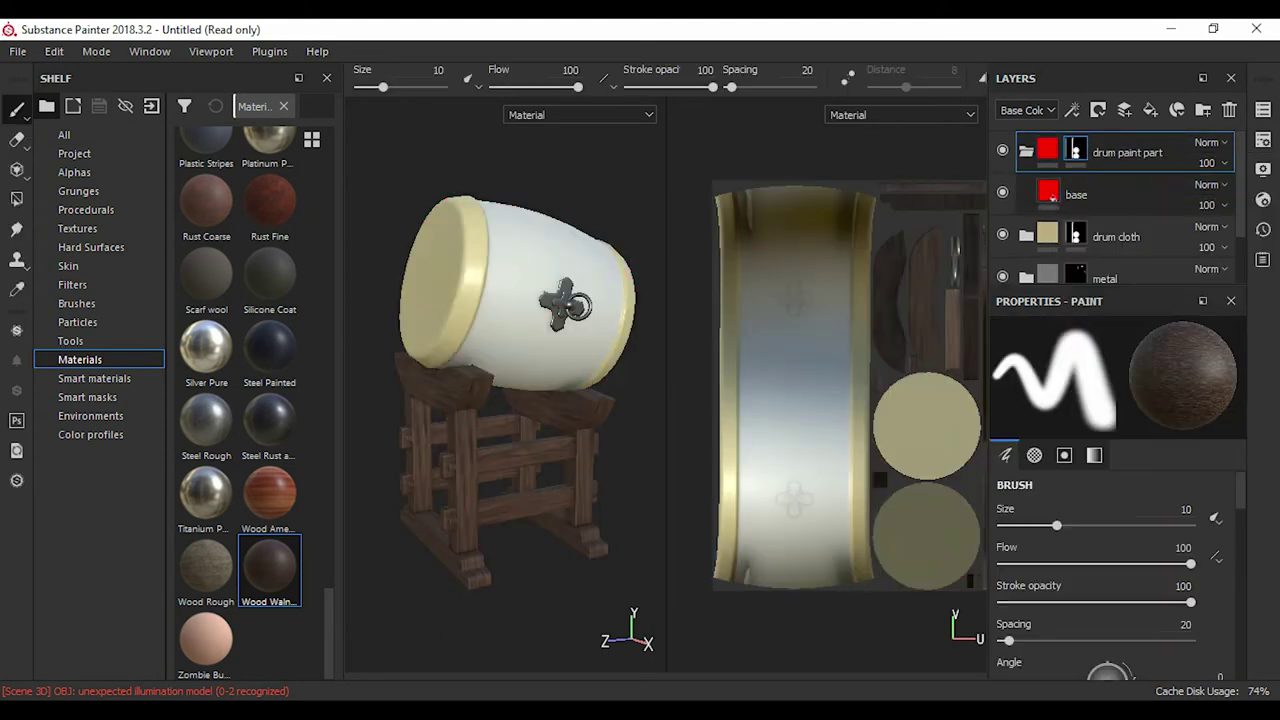
{"action": "left_click_drag", "start_coordinate": [540, 204], "coordinate": [574, 202], "text": "alt"}
- Face-fill the drum body in the drum paint part mask so the body shows red
{"action": "key", "text": "4"}
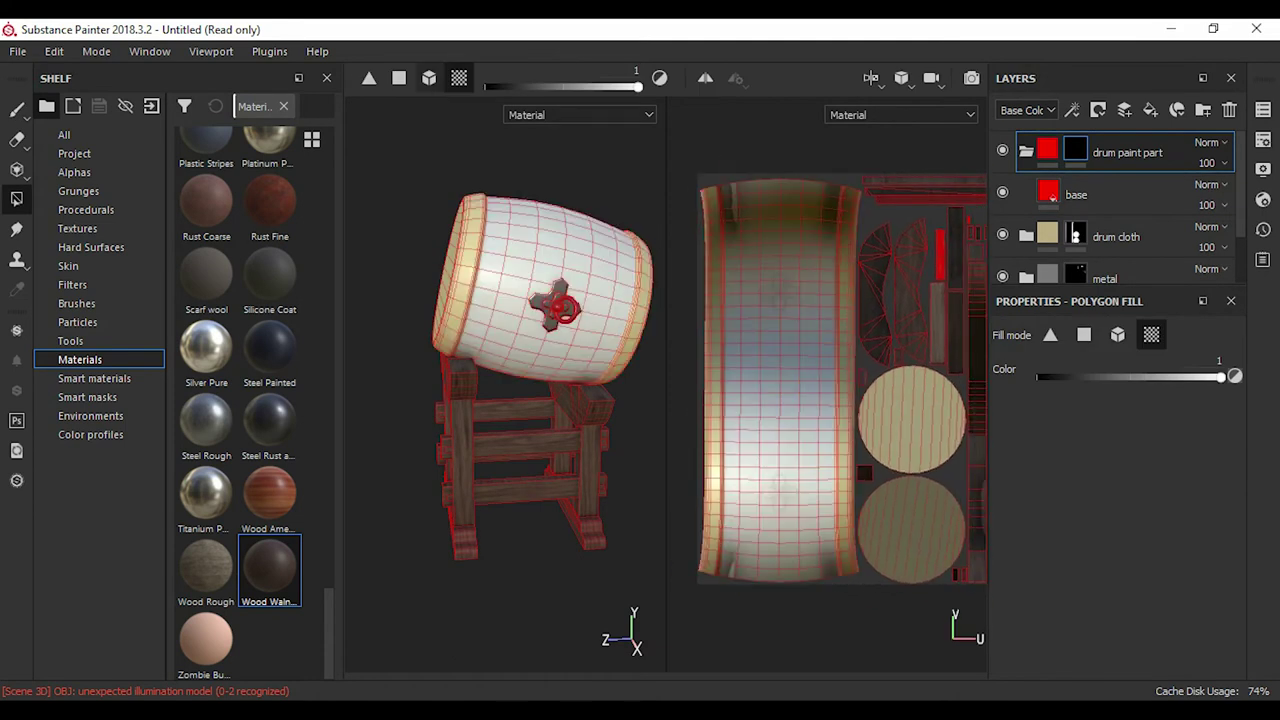
{"action": "left_click", "coordinate": [755, 200]}
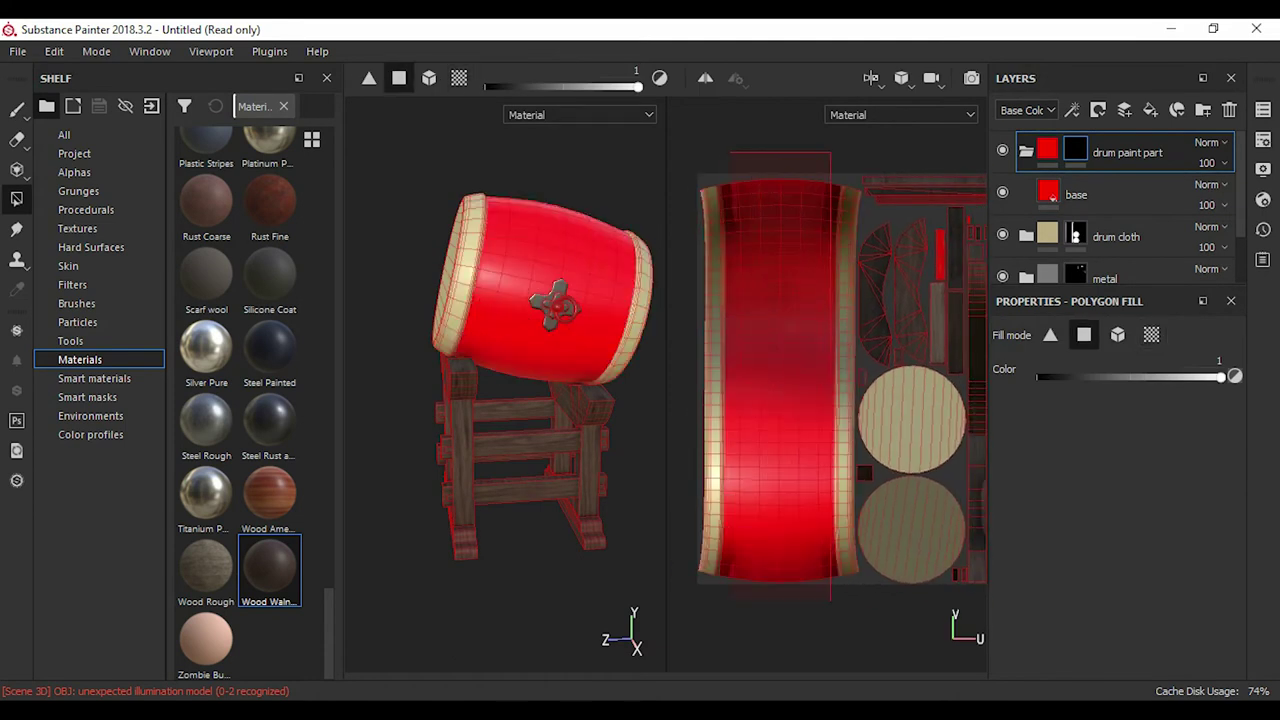
{"action": "left_click_drag", "start_coordinate": [540, 350], "coordinate": [500, 350], "text": "alt"}
- Delete the drum paint part group's extra base fill layer
{"action": "left_click", "coordinate": [1100, 194]}
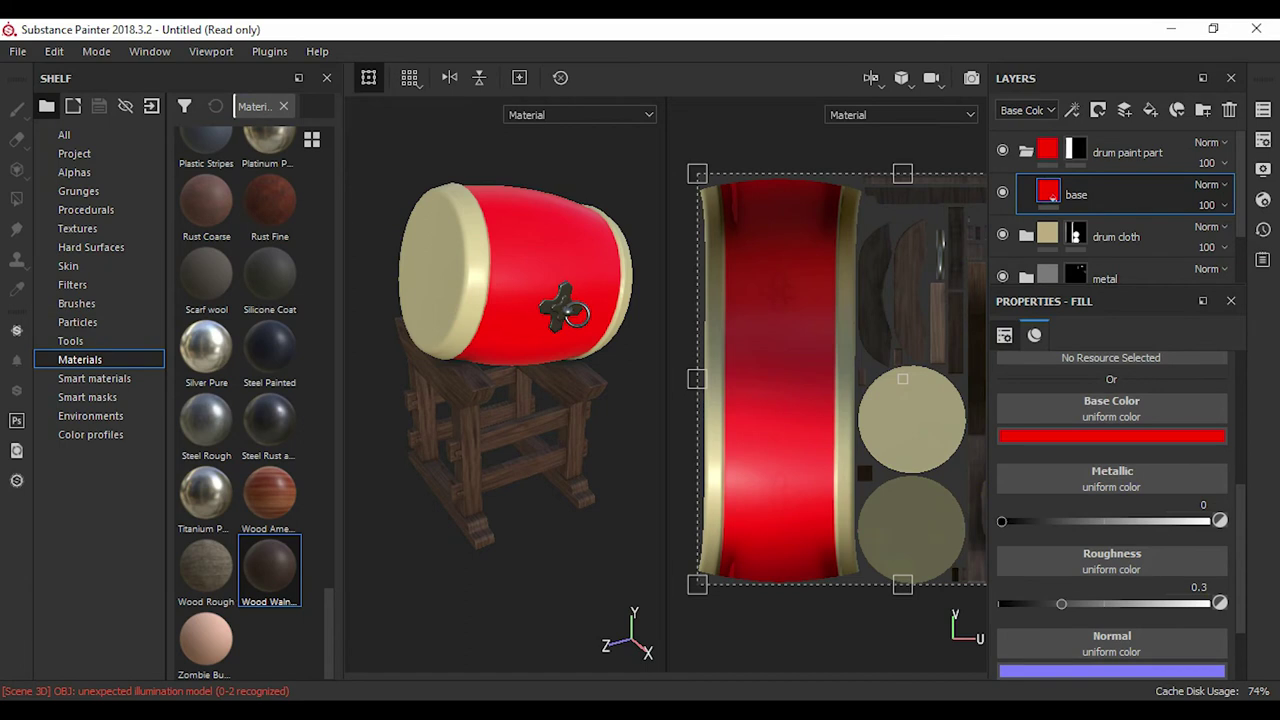
{"action": "left_click", "coordinate": [931, 78]}
{"action": "left_click", "coordinate": [931, 78]}
{"action": "left_click", "coordinate": [931, 78]}
{"action": "left_click", "coordinate": [931, 78]}
{"action": "key", "text": "Delete"}
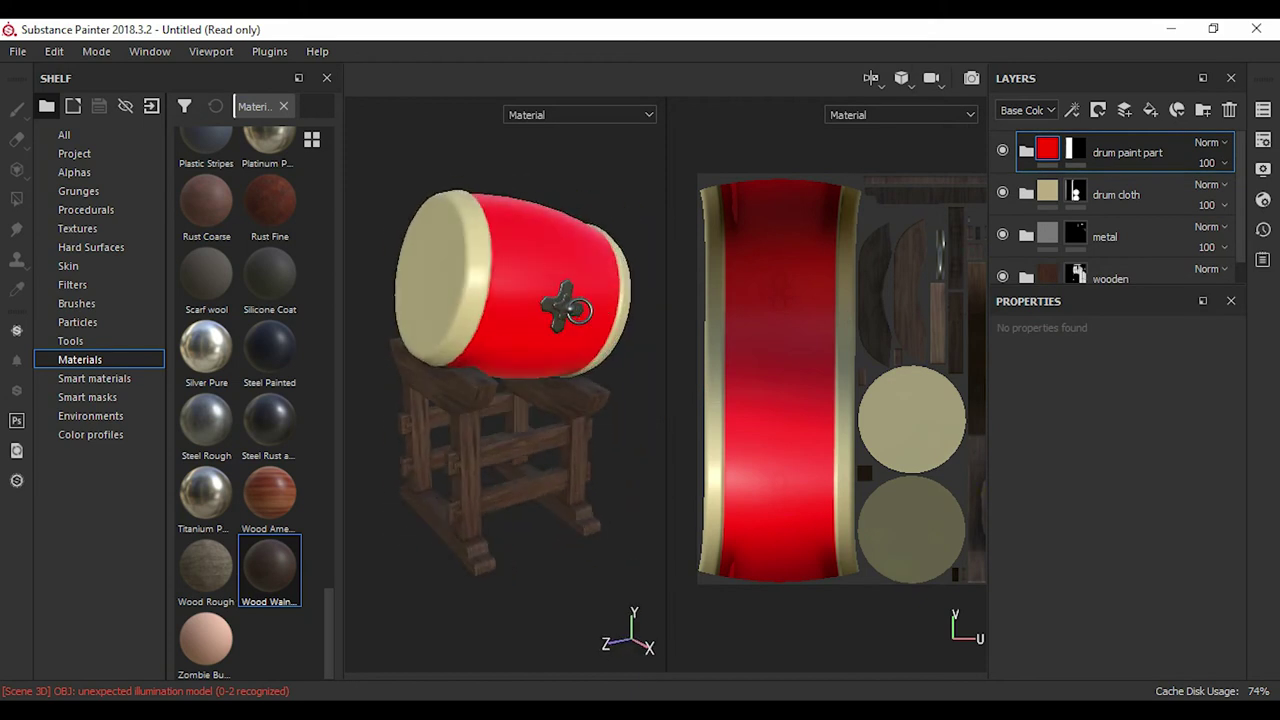
- Restore the deleted base fill and darken the drum body to a deep red
{"action": "left_click", "coordinate": [871, 78]}
{"action": "left_click", "coordinate": [890, 126]}
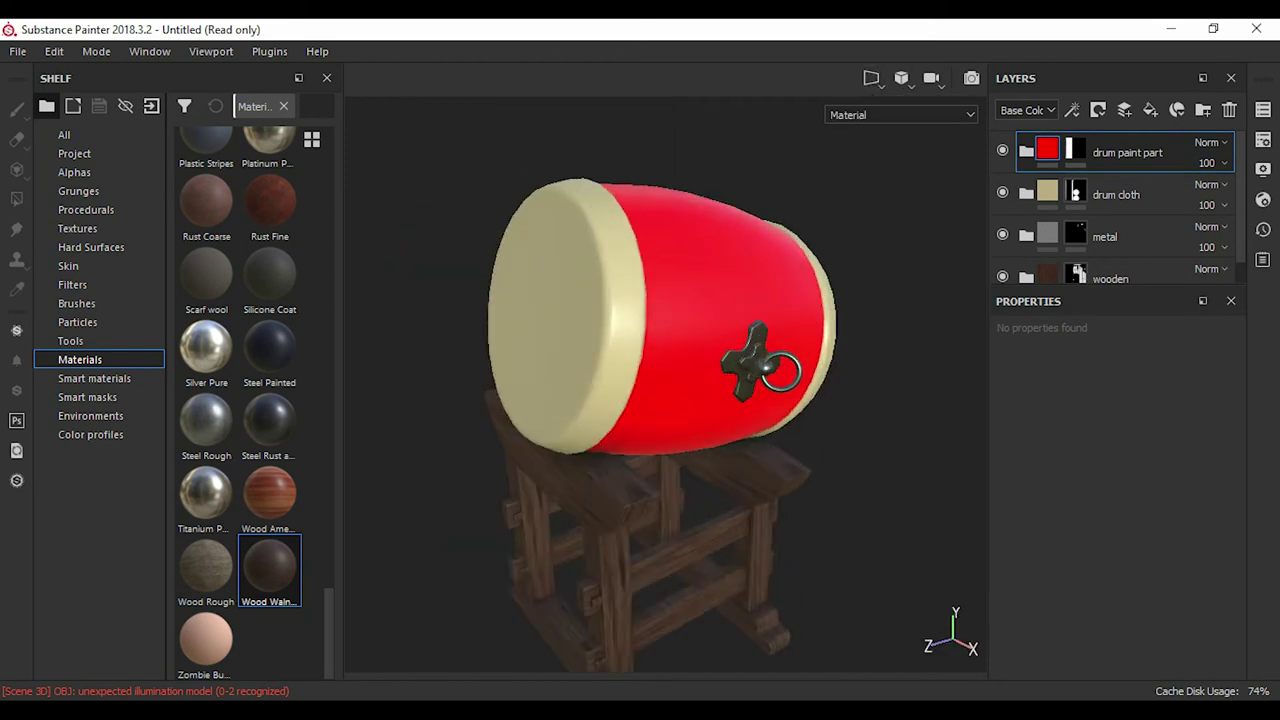
{"action": "key", "text": "ctrl+z"}
{"action": "left_click", "coordinate": [1111, 436]}
{"action": "mouse_move", "coordinate": [1158, 490]}
{"action": "left_mouse_down"}
{"action": "mouse_move", "coordinate": [1157, 545]}
{"action": "mouse_move", "coordinate": [1108, 537]}
{"action": "left_mouse_up"}
- Recolour the drumhead base fill to a pale off-white
{"action": "scroll", "coordinate": [1110, 210], "scroll_direction": "down", "scroll_amount": 1}
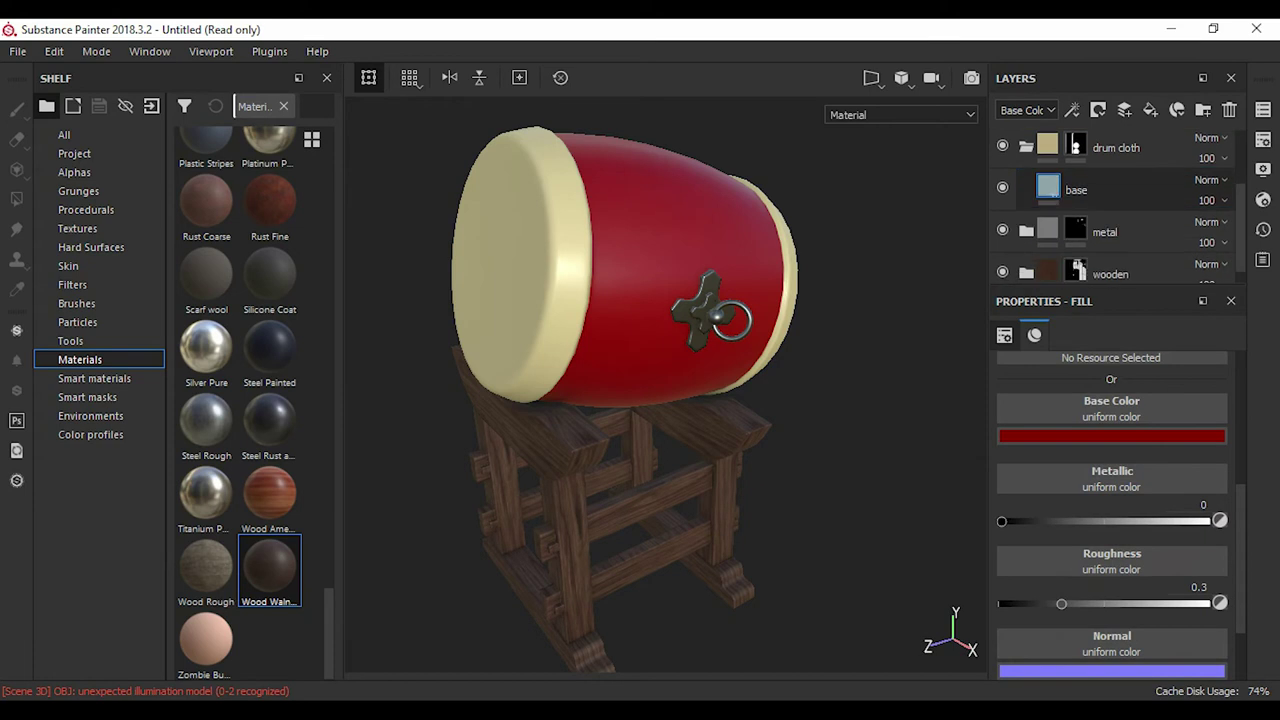
{"action": "left_click", "coordinate": [1111, 436]}
{"action": "left_click_drag", "start_coordinate": [700, 400], "coordinate": [760, 390], "text": "alt"}
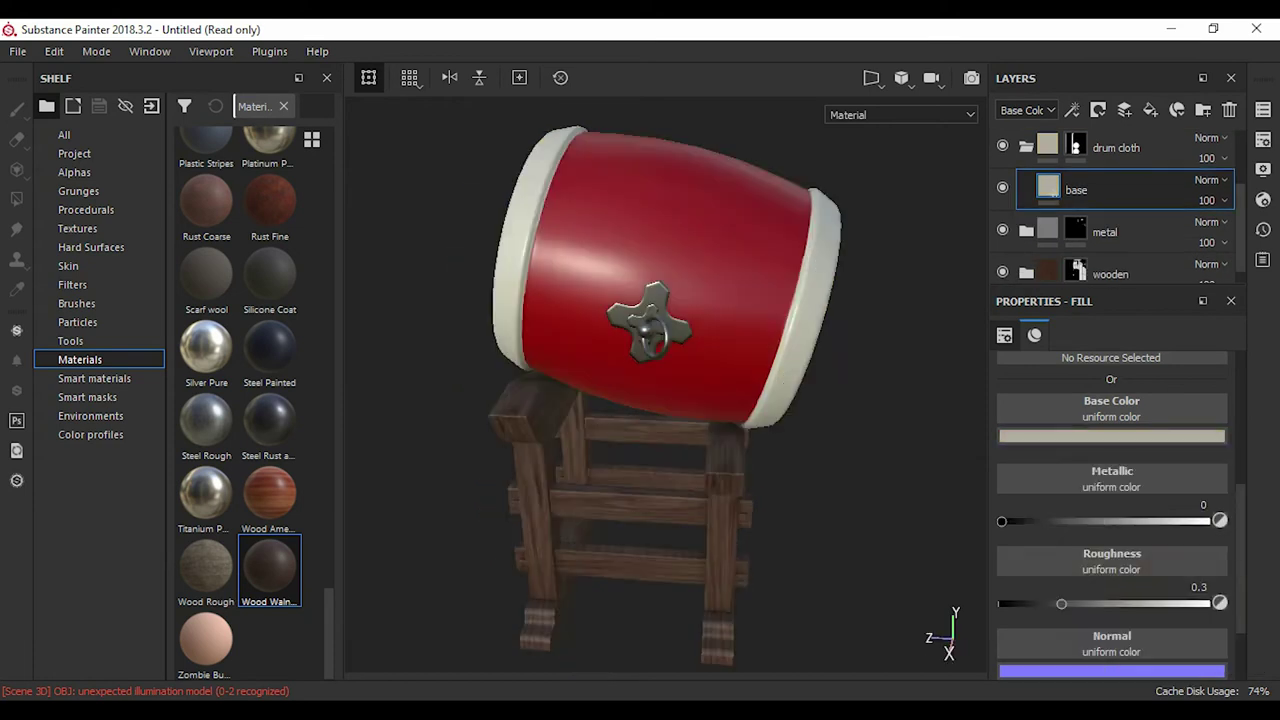
{"action": "scroll", "coordinate": [700, 400], "scroll_direction": "down", "scroll_amount": 3}
{"action": "scroll", "coordinate": [700, 400], "scroll_direction": "up", "scroll_amount": 3}
- Return to the 3D/UV split view and select the drum cloth mask in face-fill mode
{"action": "left_click", "coordinate": [871, 77]}
{"action": "left_click", "coordinate": [885, 105]}
{"action": "left_click", "coordinate": [1076, 147]}
{"action": "left_click", "coordinate": [16, 198]}
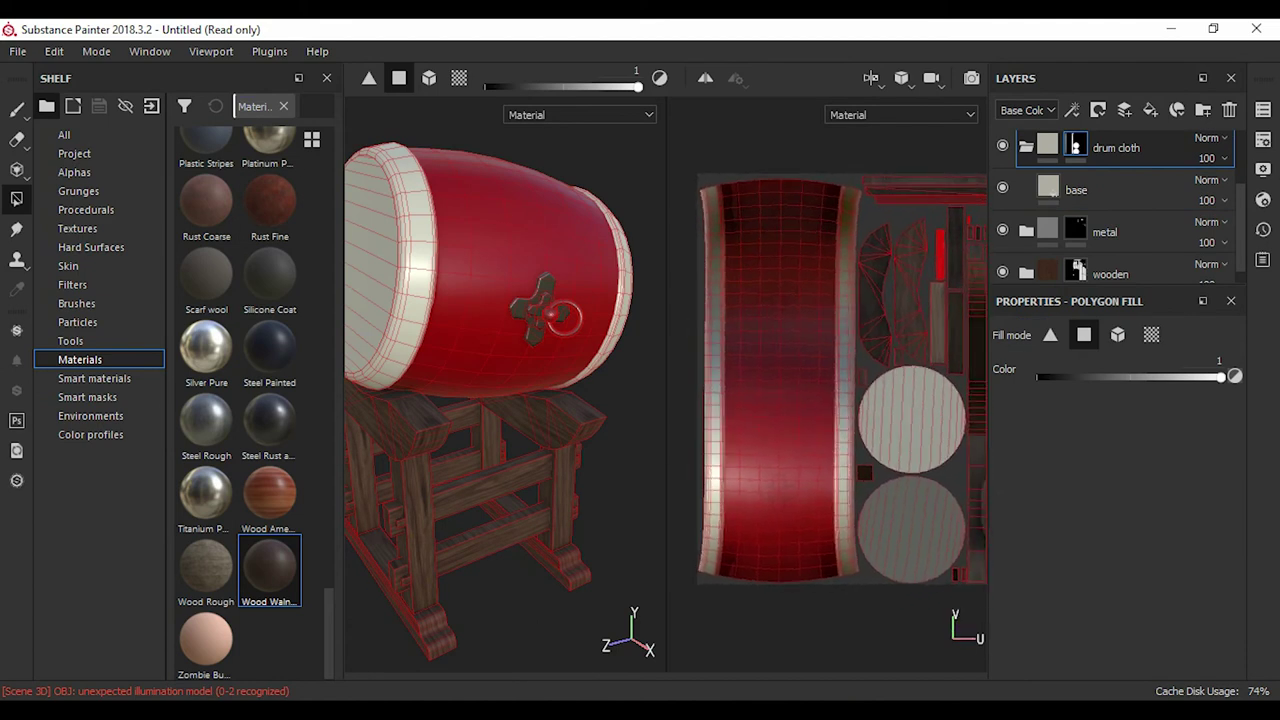
{"action": "scroll", "coordinate": [760, 380], "scroll_direction": "up", "scroll_amount": 5}
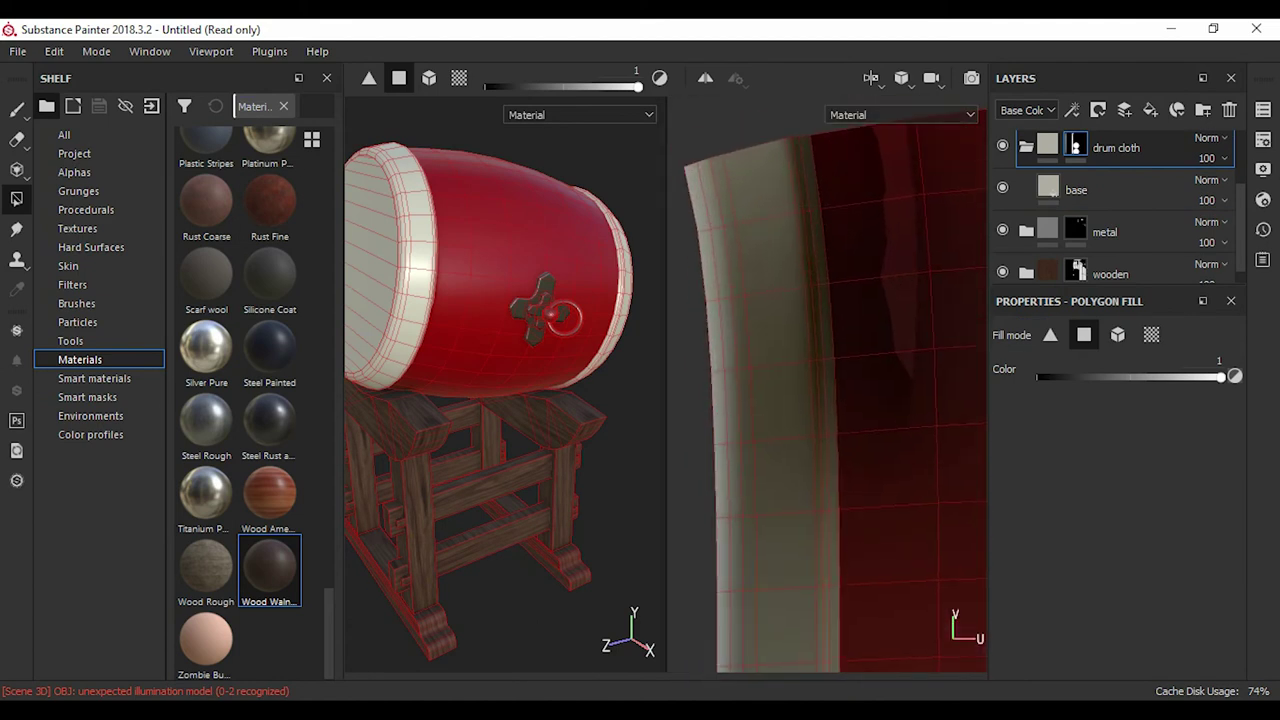
{"action": "left_click", "coordinate": [1076, 189]}
{"action": "left_click", "coordinate": [820, 400]}
{"action": "left_click", "coordinate": [1076, 147]}
- Add a Paint effect to the drum cloth mask and choose the Basic Hard brush
{"action": "left_click", "coordinate": [1072, 109]}
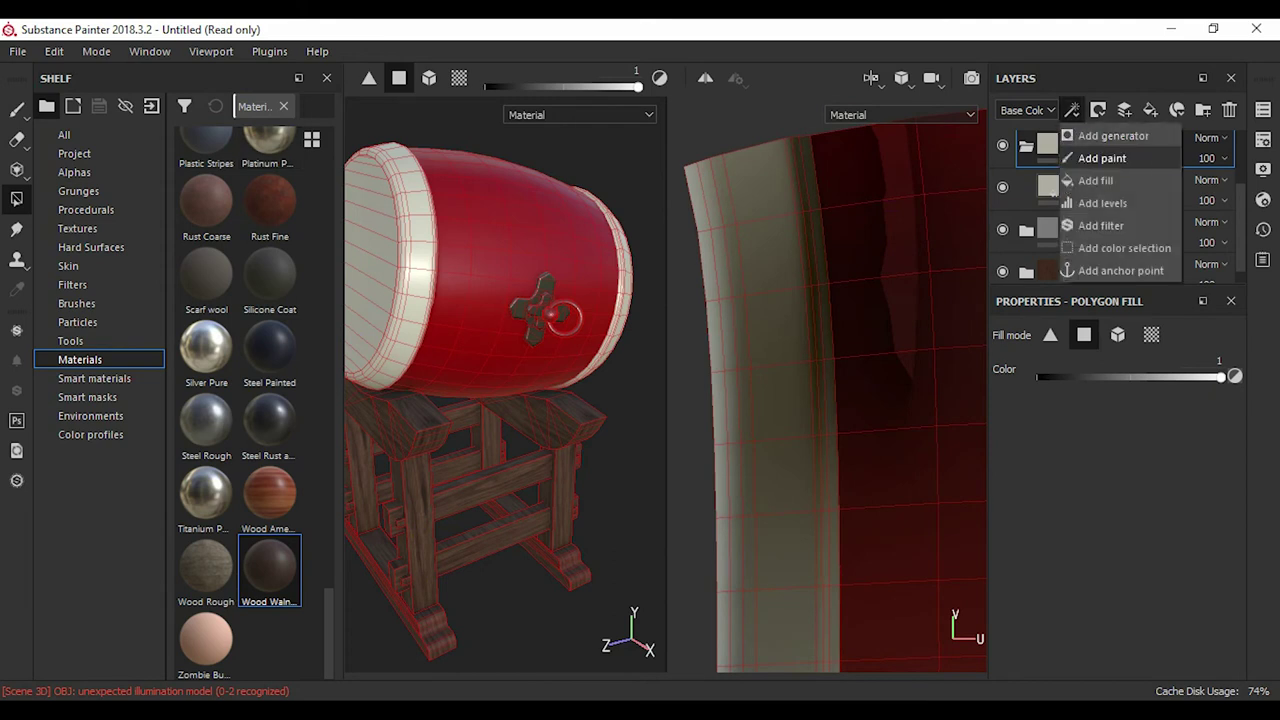
{"action": "left_click", "coordinate": [1100, 157]}
{"action": "key", "text": "1"}
{"action": "left_click", "coordinate": [76, 303]}
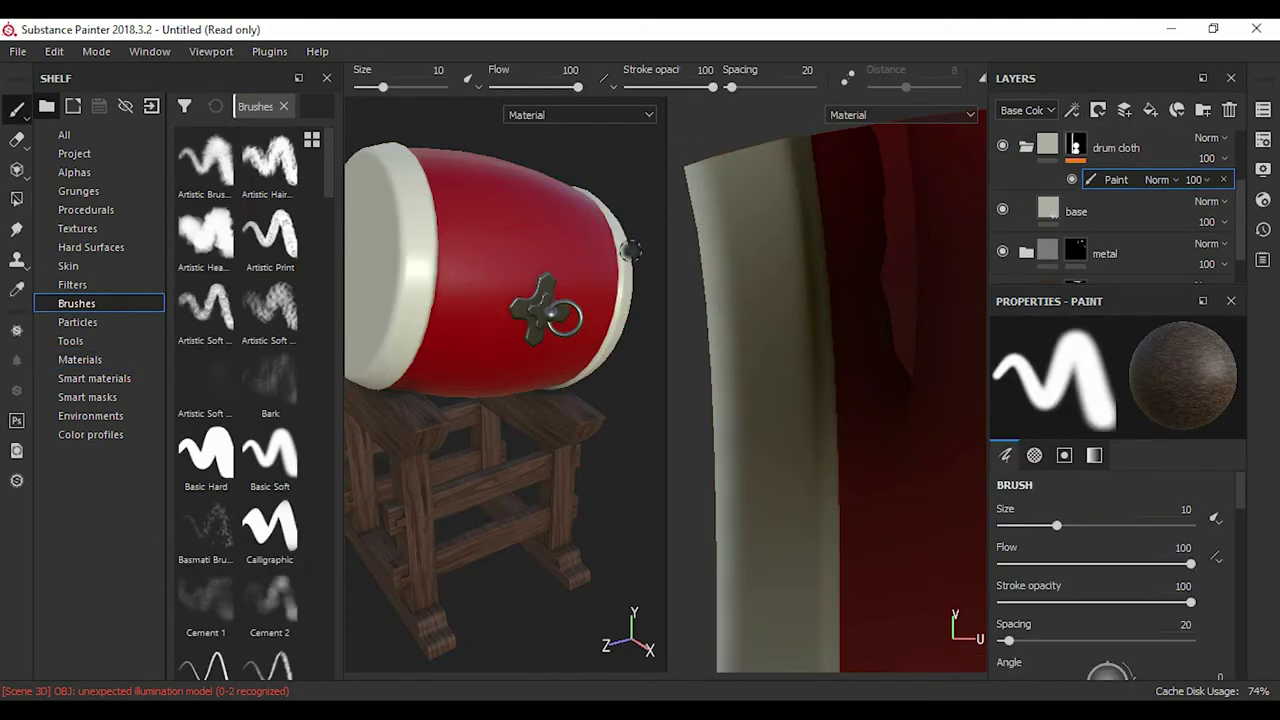
{"action": "left_click", "coordinate": [206, 455]}
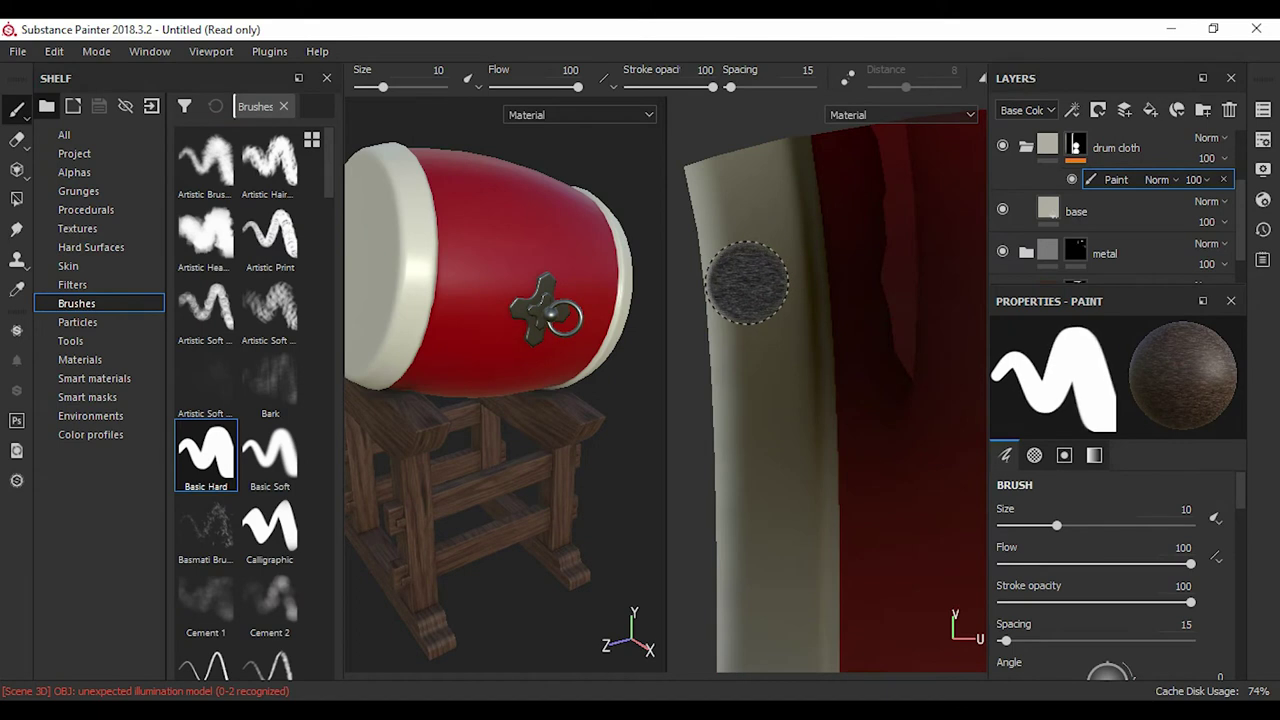
- Remove the brush's Wood Walnut grayscale, shrink it to about 2.4, and add a 'bullets' folder
{"action": "scroll", "coordinate": [1110, 580], "scroll_direction": "down", "scroll_amount": 3}
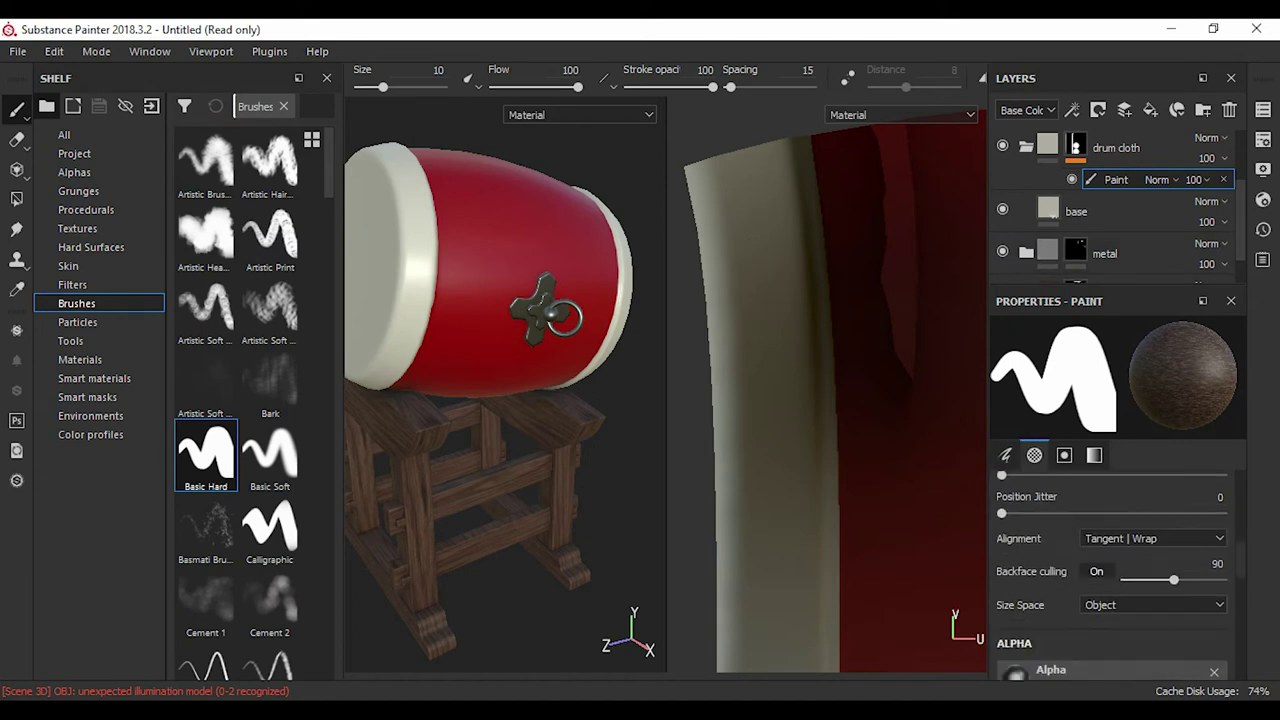
{"action": "scroll", "coordinate": [1110, 580], "scroll_direction": "down", "scroll_amount": 3}
{"action": "scroll", "coordinate": [1110, 600], "scroll_direction": "down", "scroll_amount": 1}
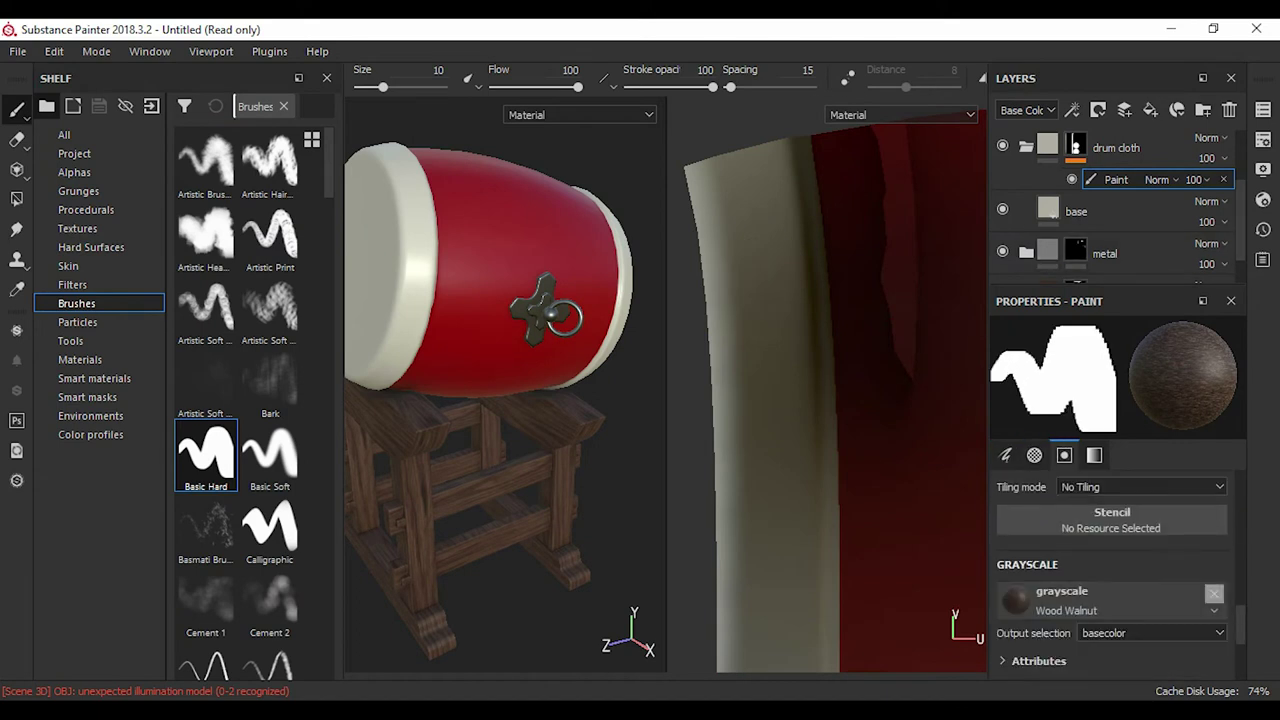
{"action": "left_click", "coordinate": [1214, 590]}
{"action": "scroll", "coordinate": [1110, 590], "scroll_direction": "up", "scroll_amount": 5}
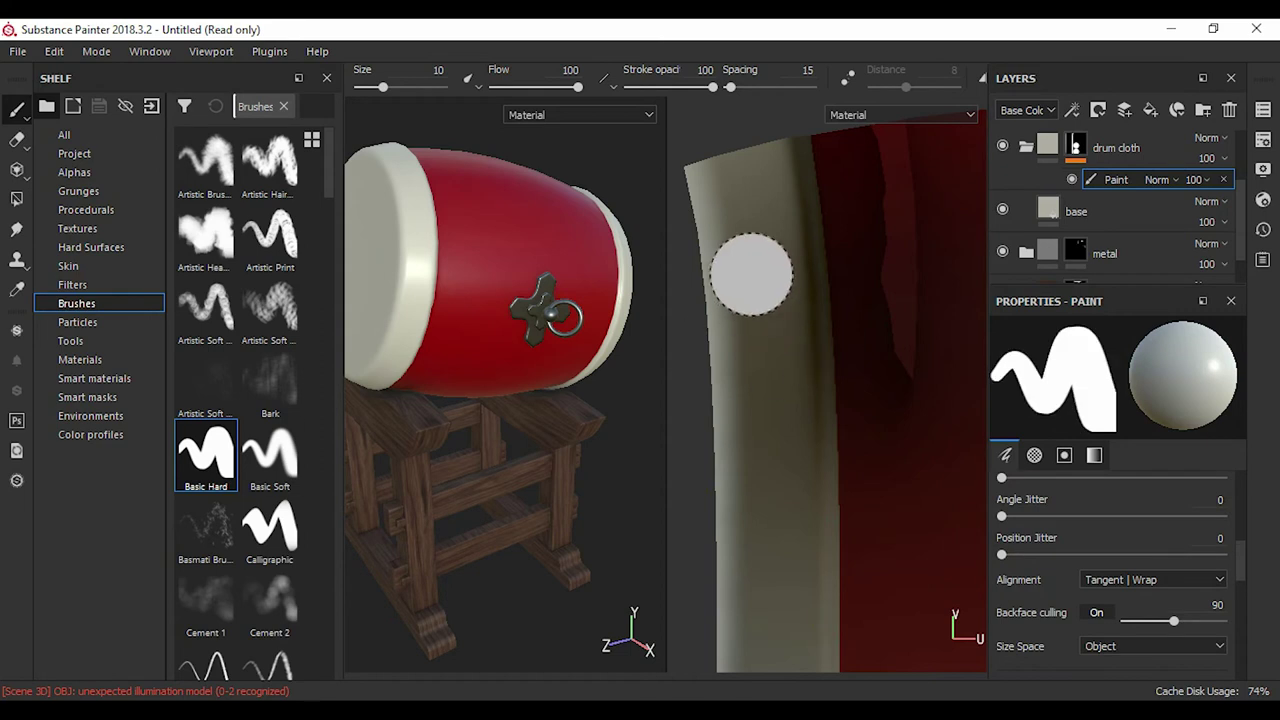
{"action": "right_click_drag", "start_coordinate": [723, 249], "coordinate": [730, 209], "text": "ctrl"}
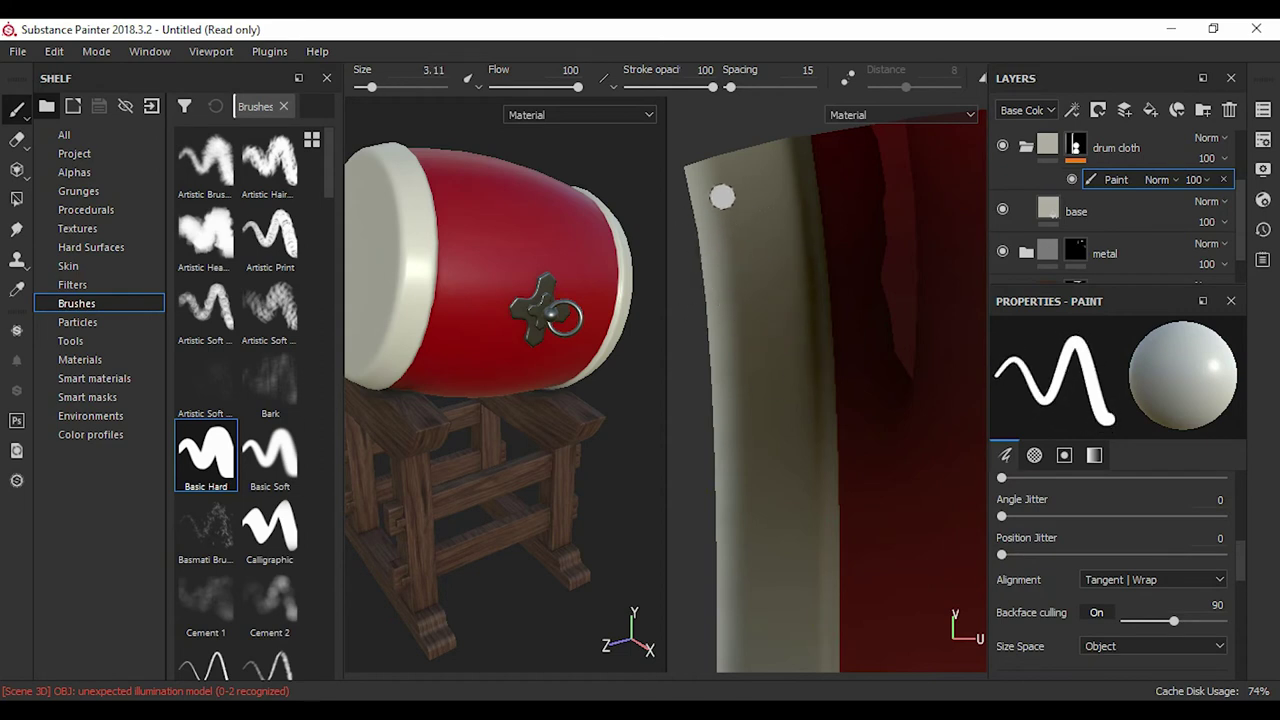
{"action": "left_click", "coordinate": [1115, 151]}
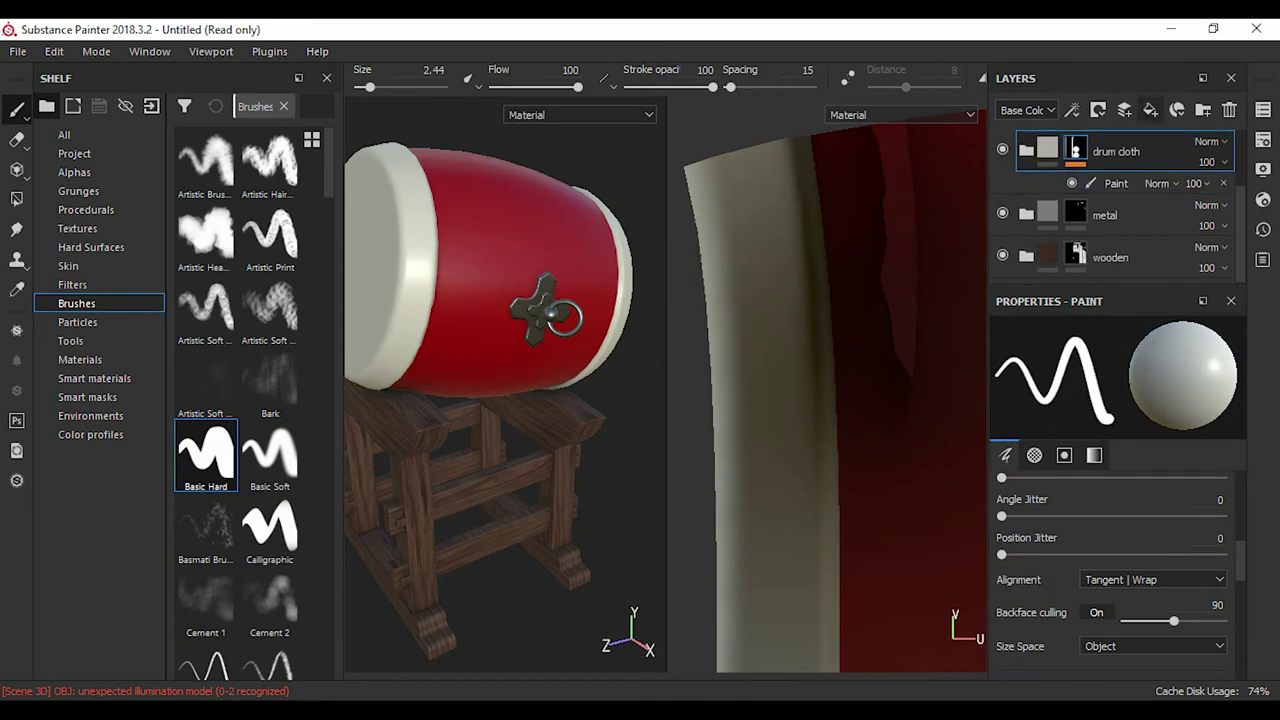
{"action": "left_click", "coordinate": [1203, 110]}
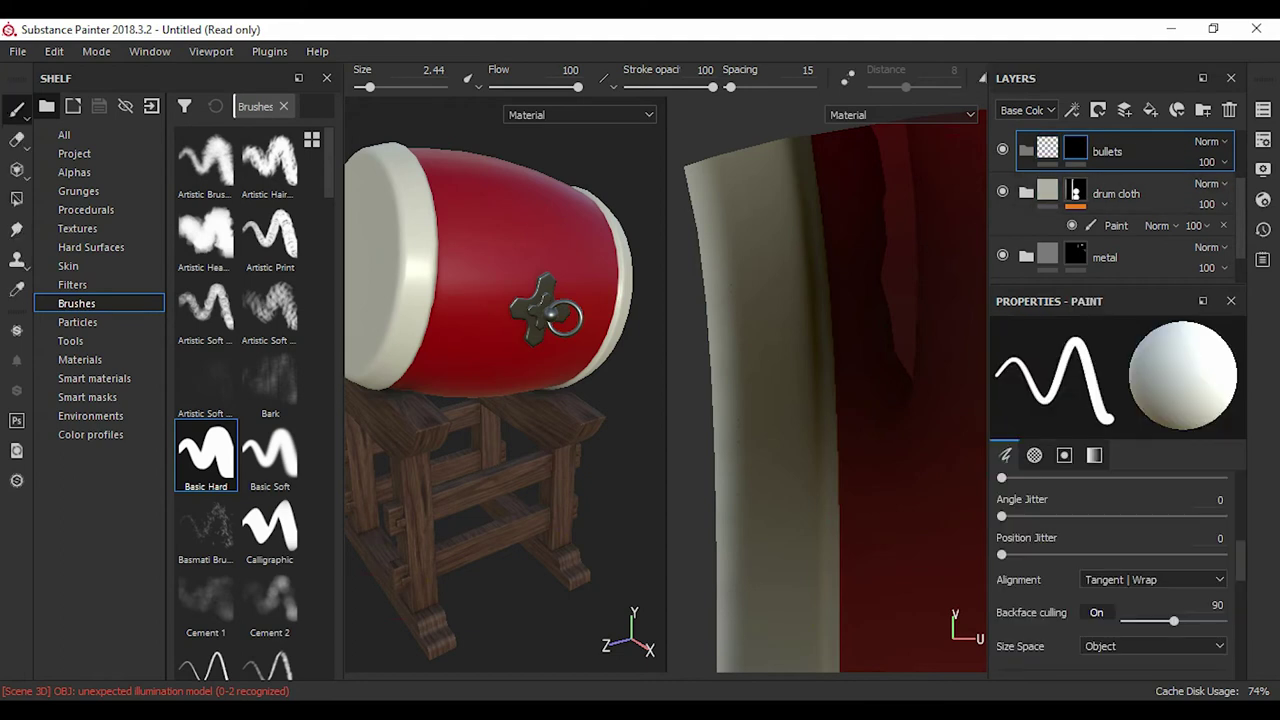
- Add a Paint effect to the bullets folder mask and enlarge the brush
{"action": "left_click", "coordinate": [1072, 110]}
{"action": "left_click", "coordinate": [1100, 158]}
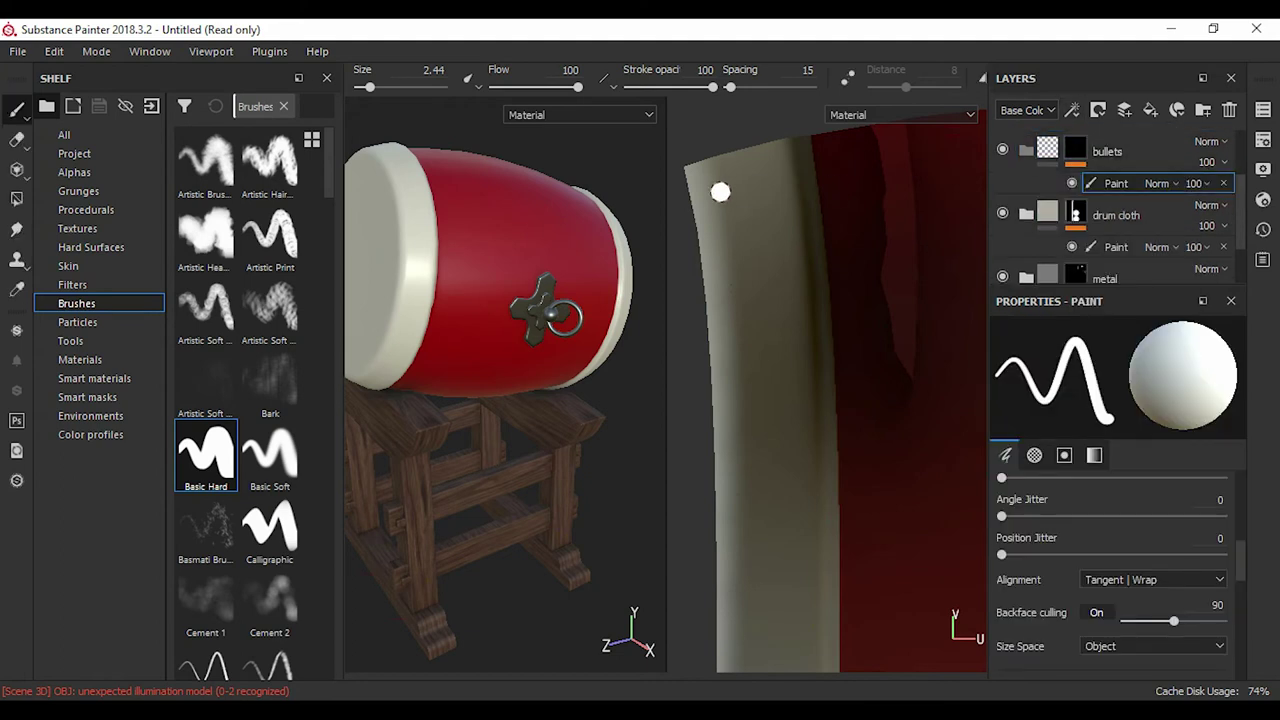
{"action": "key", "text": "bracketright"}
- Show the bullets mask on its own and find the ring-shaped Shape Border alpha
{"action": "left_click", "coordinate": [1075, 150], "text": "alt"}
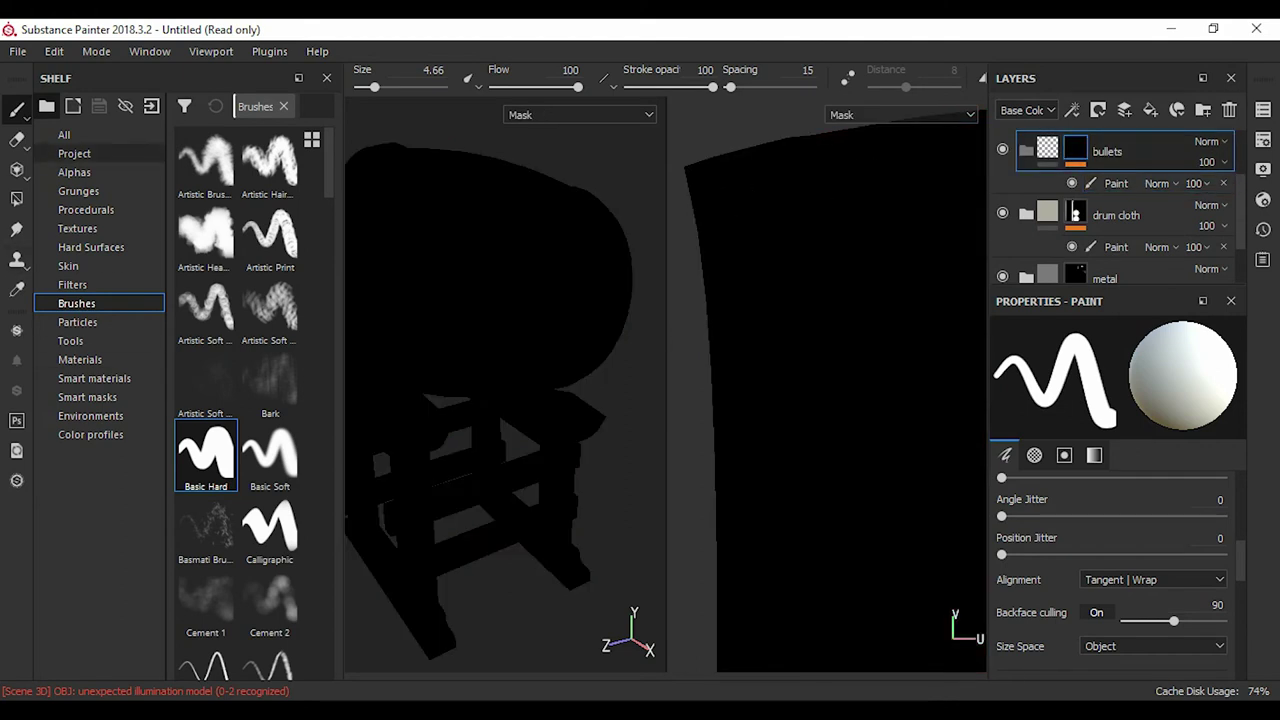
{"action": "left_click", "coordinate": [74, 172]}
{"action": "scroll", "coordinate": [237, 400], "scroll_direction": "down", "scroll_amount": 3}
{"action": "scroll", "coordinate": [237, 400], "scroll_direction": "down", "scroll_amount": 2}
{"action": "scroll", "coordinate": [237, 400], "scroll_direction": "down", "scroll_amount": 2}
{"action": "scroll", "coordinate": [237, 400], "scroll_direction": "down", "scroll_amount": 3}
{"action": "scroll", "coordinate": [237, 400], "scroll_direction": "down", "scroll_amount": 3}
{"action": "scroll", "coordinate": [237, 400], "scroll_direction": "down", "scroll_amount": 3}
{"action": "scroll", "coordinate": [237, 400], "scroll_direction": "down", "scroll_amount": 3}
{"action": "scroll", "coordinate": [239, 400], "scroll_direction": "down", "scroll_amount": 2}
{"action": "scroll", "coordinate": [239, 400], "scroll_direction": "down", "scroll_amount": 3}
{"action": "scroll", "coordinate": [239, 400], "scroll_direction": "down", "scroll_amount": 3}
{"action": "scroll", "coordinate": [239, 400], "scroll_direction": "down", "scroll_amount": 3}
{"action": "scroll", "coordinate": [237, 400], "scroll_direction": "down", "scroll_amount": 3}
{"action": "scroll", "coordinate": [237, 400], "scroll_direction": "down", "scroll_amount": 3}
{"action": "scroll", "coordinate": [237, 400], "scroll_direction": "down", "scroll_amount": 3}
{"action": "scroll", "coordinate": [237, 400], "scroll_direction": "down", "scroll_amount": 3}
{"action": "scroll", "coordinate": [237, 400], "scroll_direction": "down", "scroll_amount": 3}
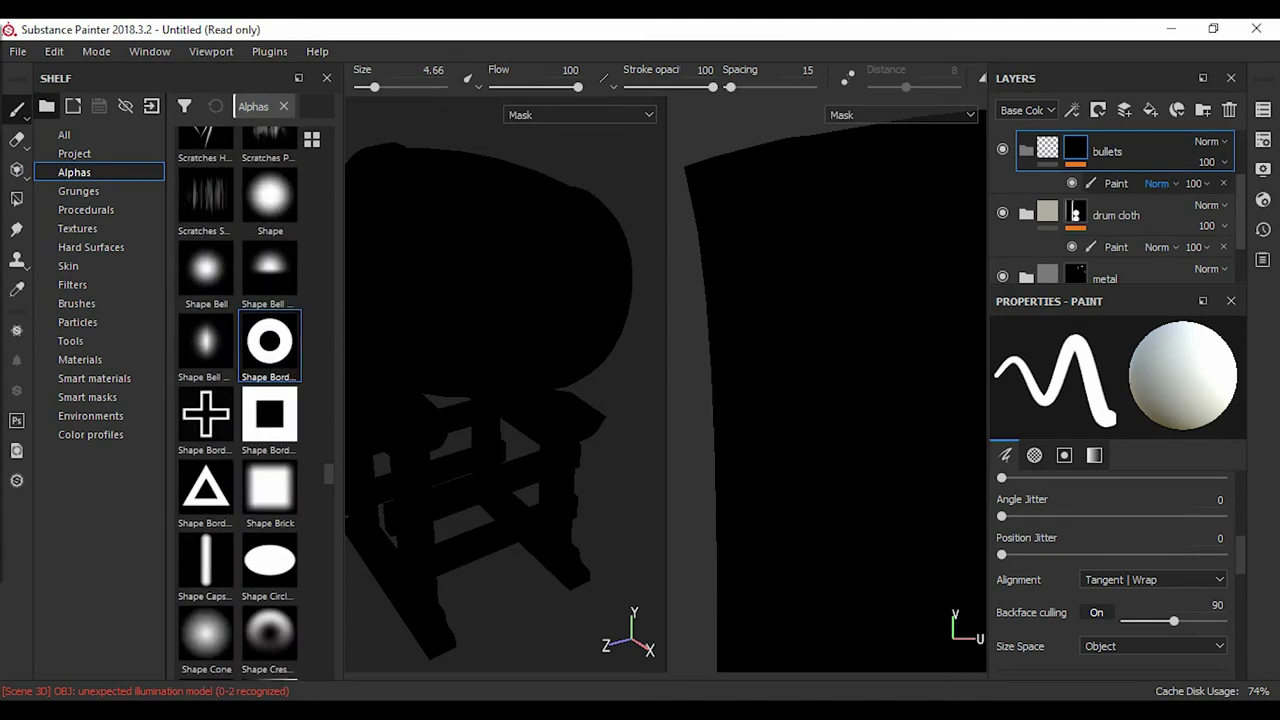
- Select the bullets paint effect and return to the full material view
{"action": "left_click", "coordinate": [1130, 183]}
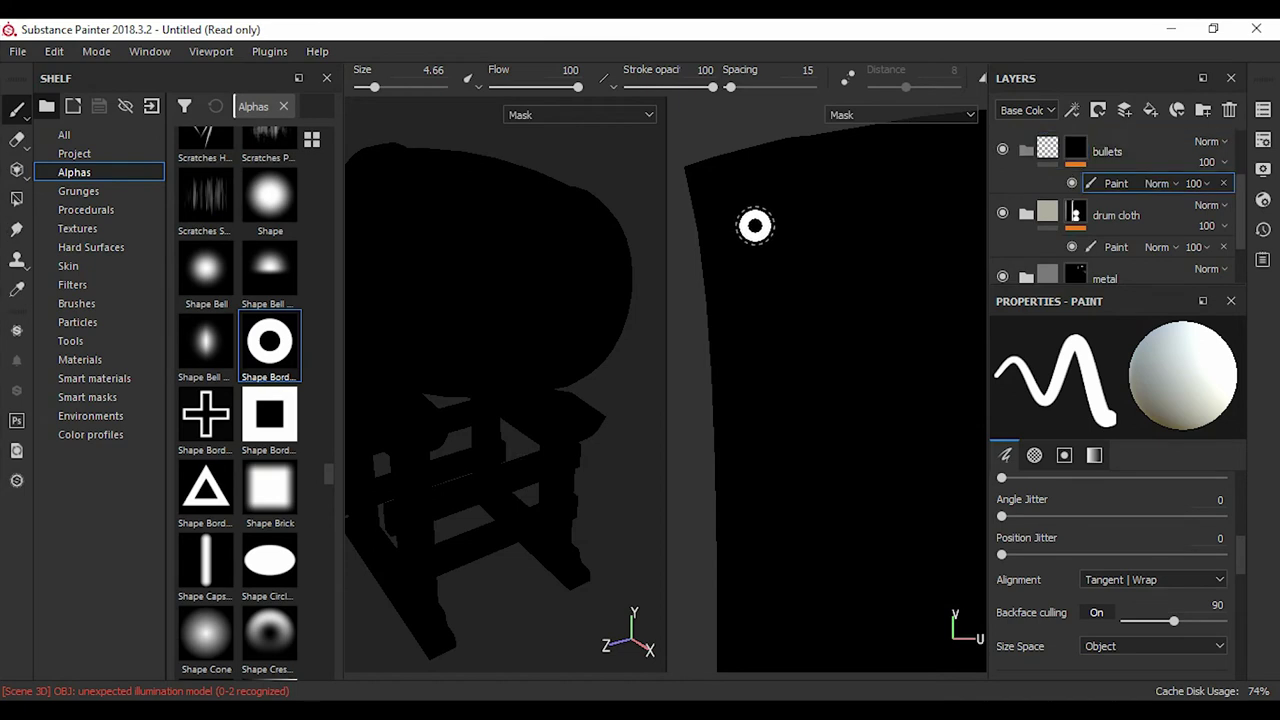
{"action": "left_click", "coordinate": [1120, 151]}
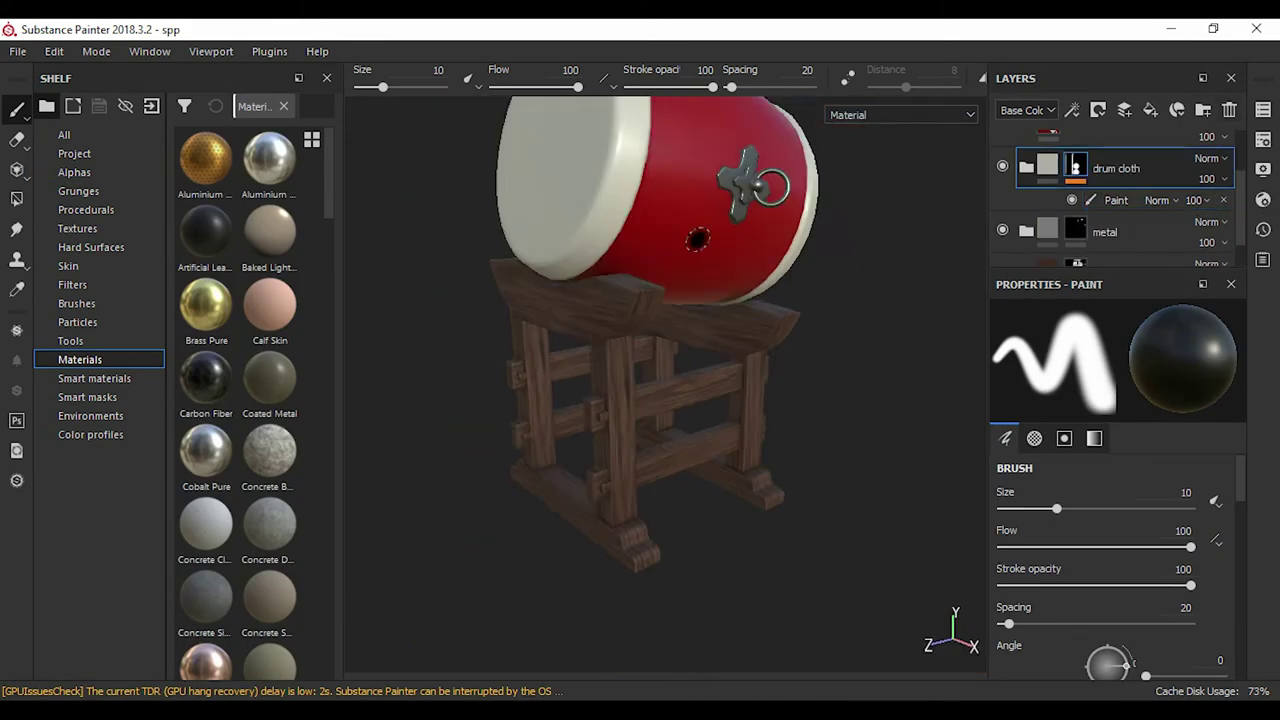
{"action": "left_click_drag", "start_coordinate": [697, 239], "coordinate": [760, 250], "text": "alt"}
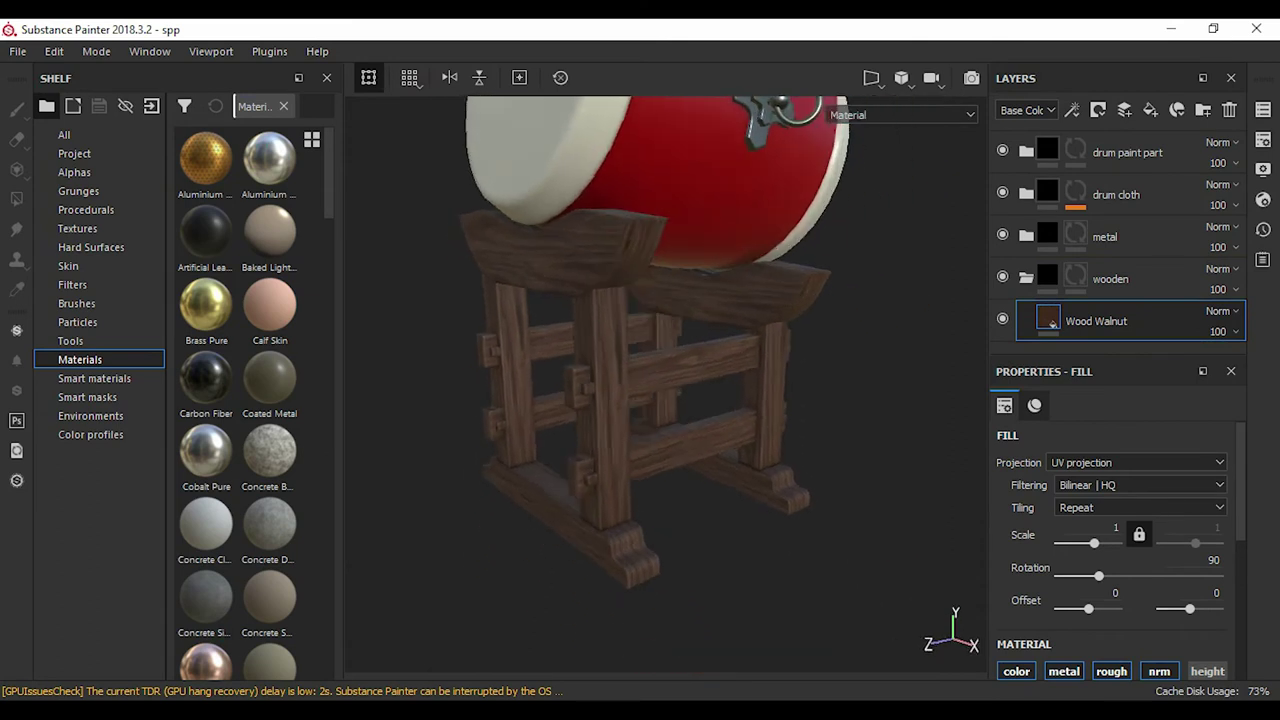
- Name the new black-masked fill layer in the wooden folder 'scratch'
{"action": "right_click", "coordinate": [1110, 279]}
{"action": "key", "text": "Escape"}
{"action": "double_click", "coordinate": [1120, 320]}
{"action": "type", "text": "scratch"}
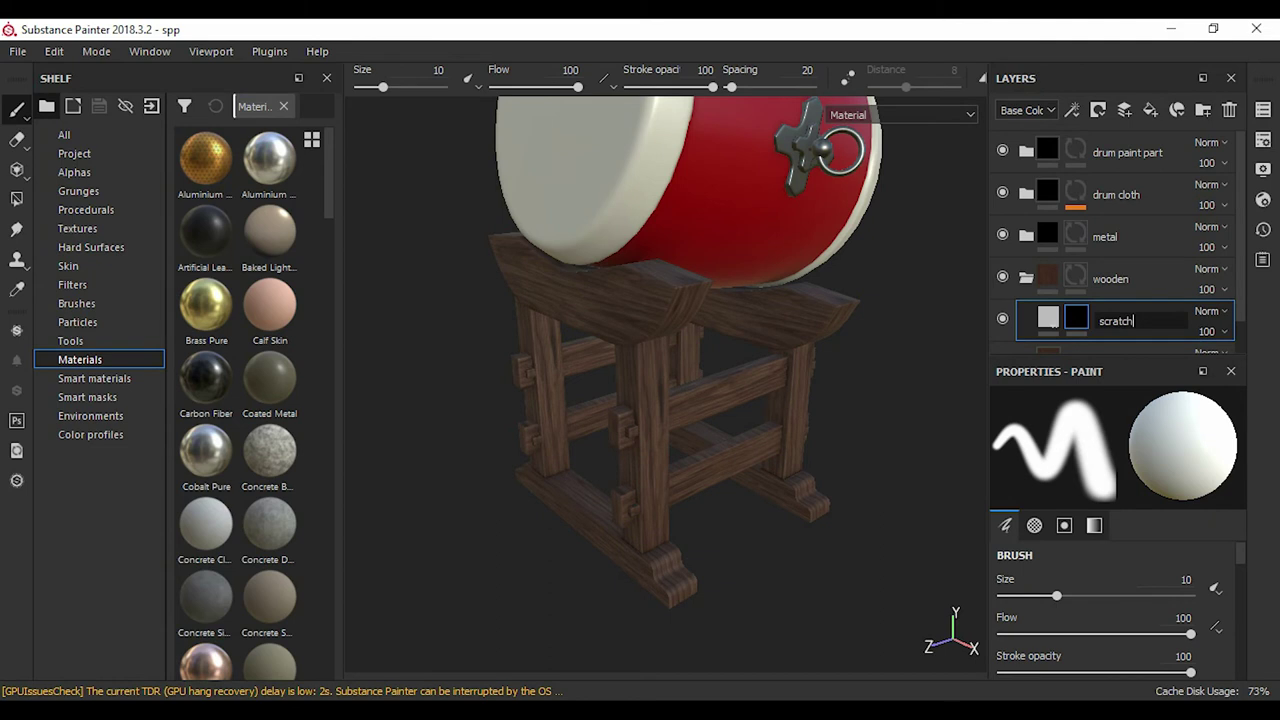
{"action": "key", "text": "Return"}
- Set the scratch layer's base colour to a dark, slightly orange brown
{"action": "scroll", "coordinate": [1112, 500], "scroll_direction": "down", "scroll_amount": 3}
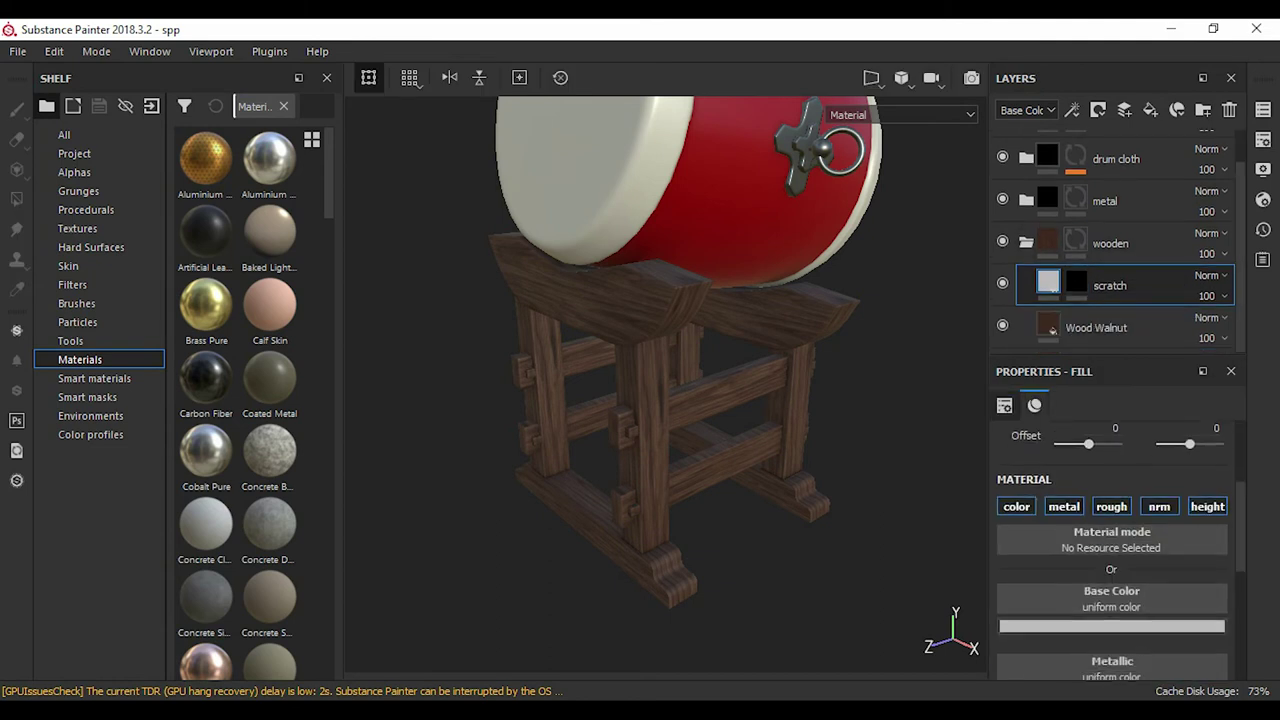
{"action": "left_click", "coordinate": [1112, 615]}
{"action": "left_click_drag", "start_coordinate": [1025, 557], "coordinate": [1063, 551]}
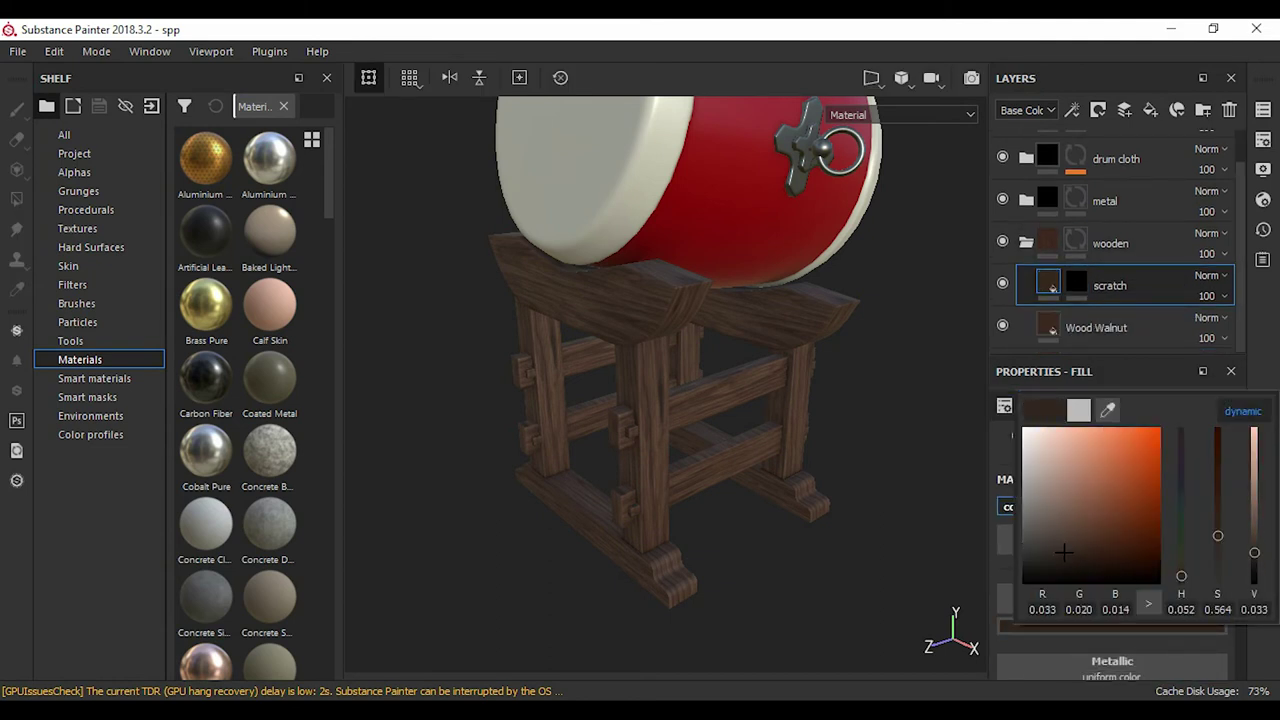
{"action": "left_click_drag", "start_coordinate": [1181, 576], "coordinate": [1181, 572]}
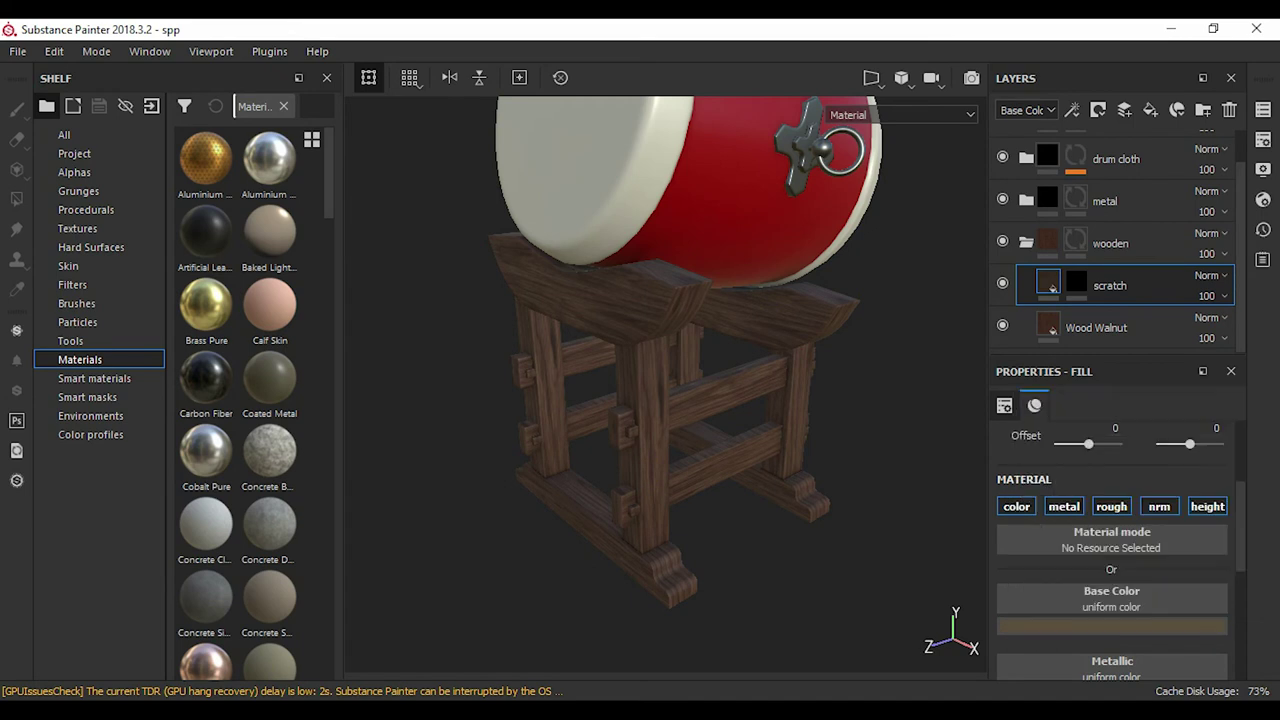
- Select the scratch mask and search the shelf for 'scrat'
{"action": "left_click", "coordinate": [1076, 283]}
{"action": "key", "text": "BackSpace"}
{"action": "type", "text": "sc"}
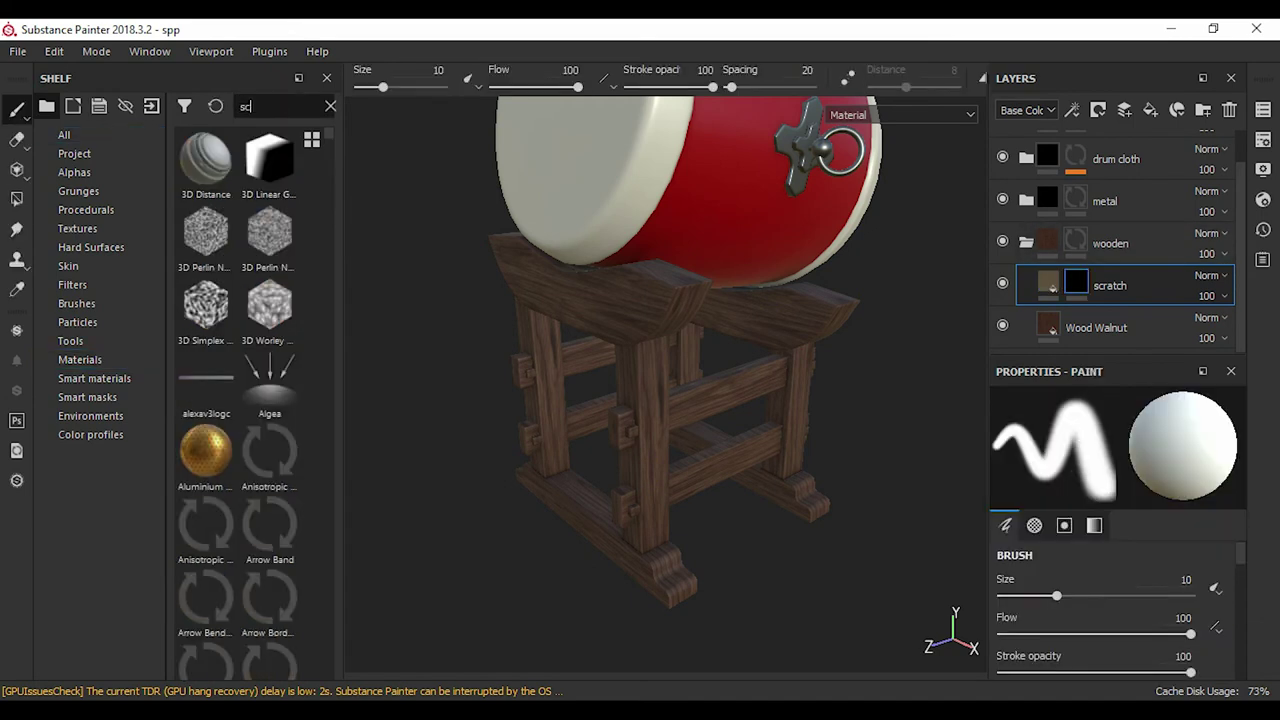
{"action": "type", "text": "rat"}
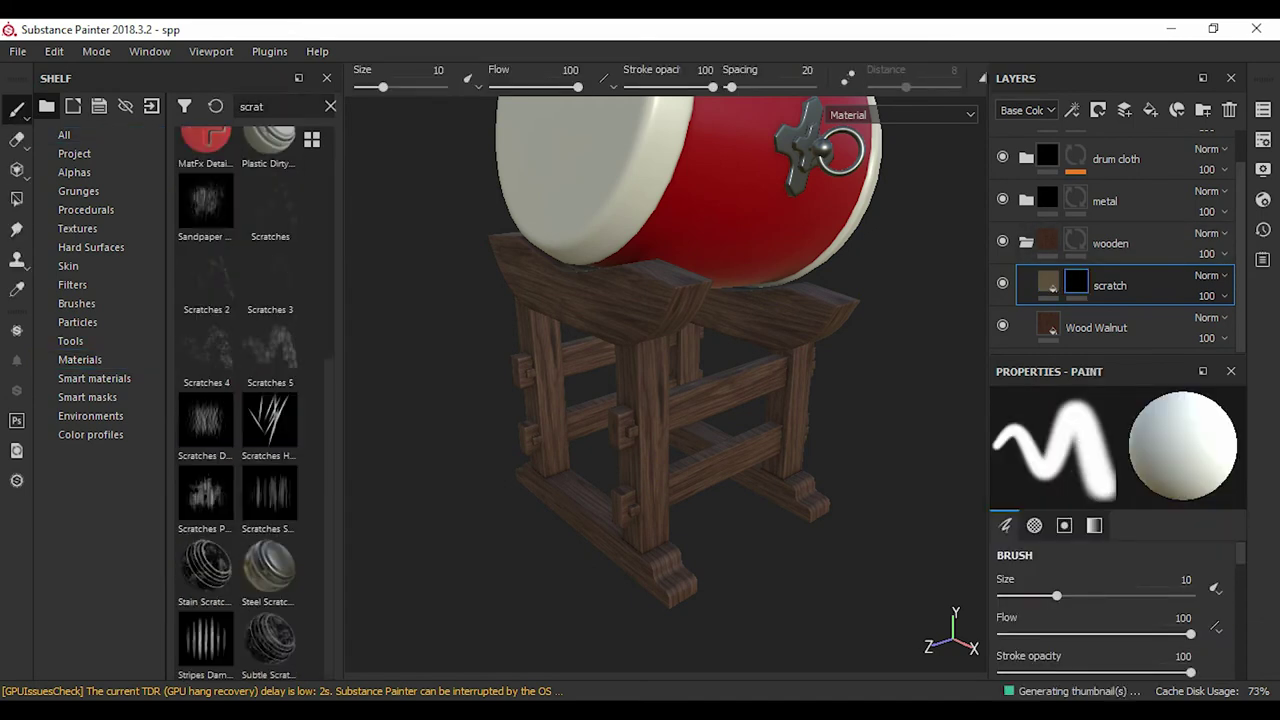
- Apply Stain Scratches to the scratch mask, easing contrast and lowering texture to 0.32
{"action": "left_click_drag", "start_coordinate": [206, 568], "coordinate": [1076, 283]}
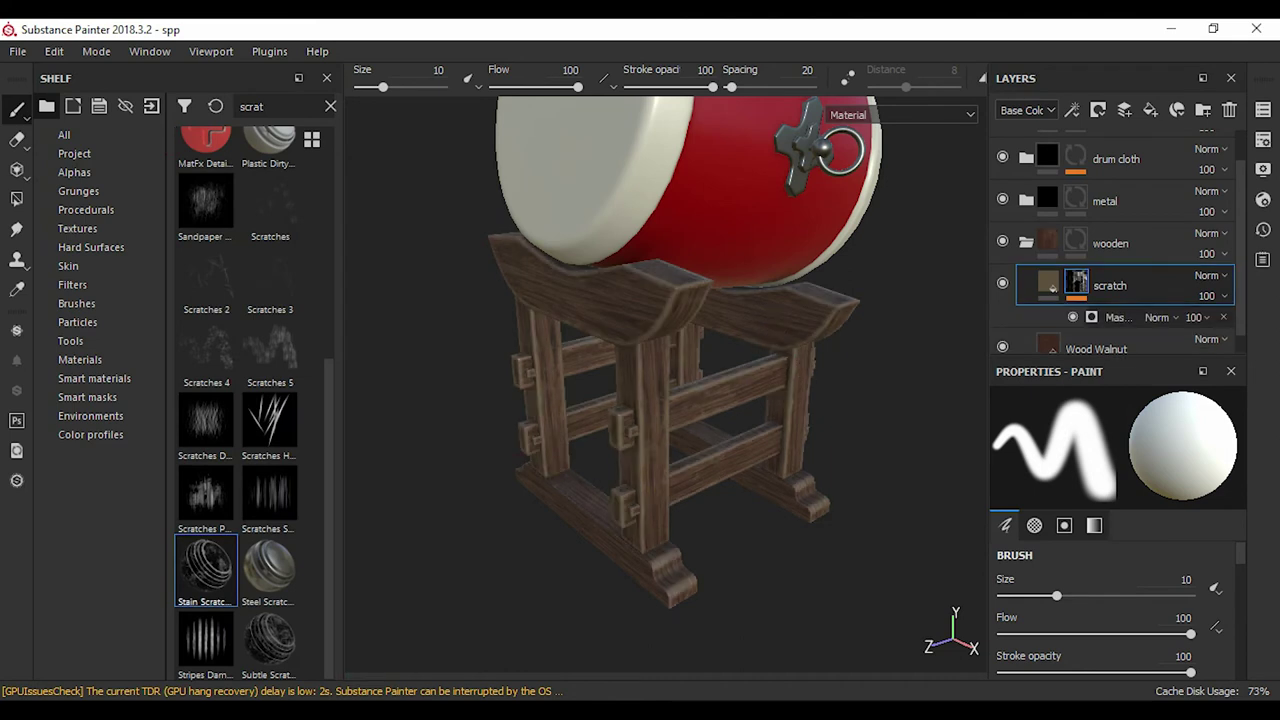
{"action": "left_click", "coordinate": [1115, 317]}
{"action": "scroll", "coordinate": [1110, 500], "scroll_direction": "down", "scroll_amount": 2}
{"action": "left_click_drag", "start_coordinate": [1113, 528], "coordinate": [1108, 528]}
{"action": "mouse_move", "coordinate": [1116, 595]}
{"action": "left_mouse_down"}
{"action": "mouse_move", "coordinate": [1090, 595]}
{"action": "mouse_move", "coordinate": [1147, 595]}
{"action": "left_mouse_up"}
{"action": "scroll", "coordinate": [1120, 500], "scroll_direction": "down", "scroll_amount": 2}
- Set the scratch layer's base colour to dark brown
{"action": "left_click", "coordinate": [1110, 285]}
{"action": "left_click", "coordinate": [1063, 529]}
{"action": "left_click", "coordinate": [1065, 518]}
{"action": "left_click", "coordinate": [1066, 528]}
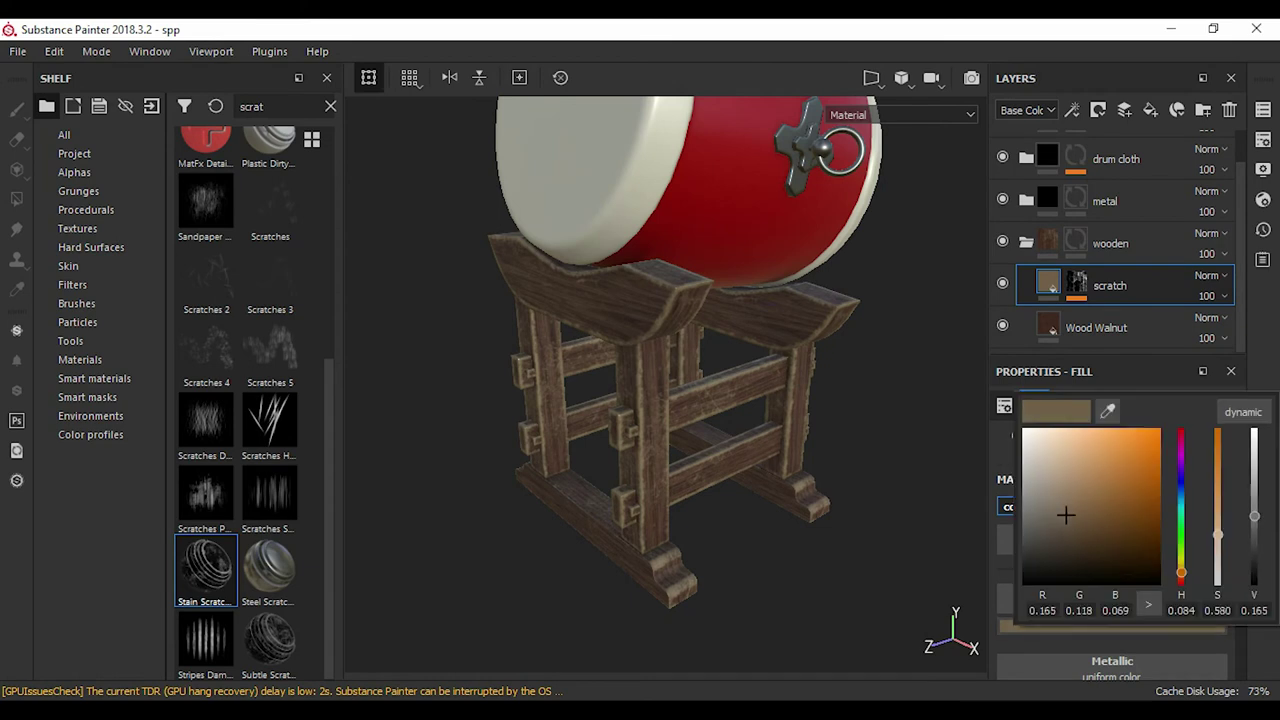
{"action": "left_click", "coordinate": [1061, 521]}
{"action": "scroll", "coordinate": [1110, 520], "scroll_direction": "down", "scroll_amount": 3}
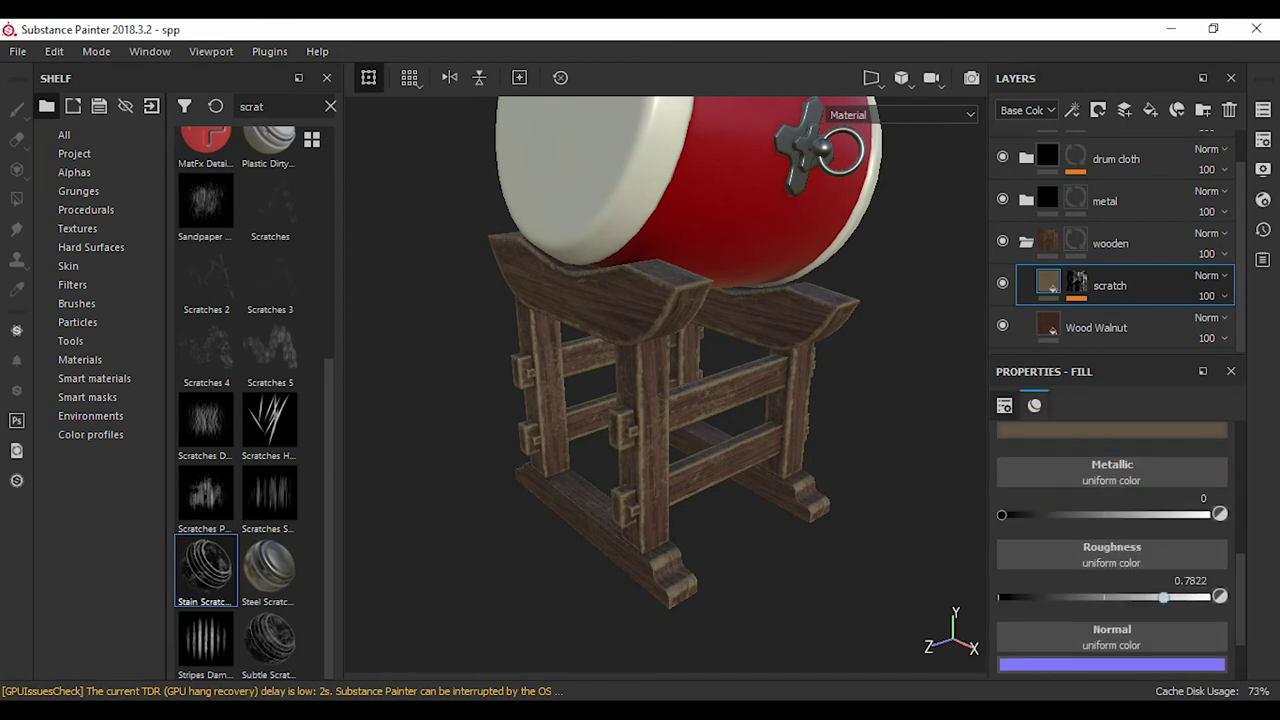
{"action": "left_click", "coordinate": [1076, 283]}
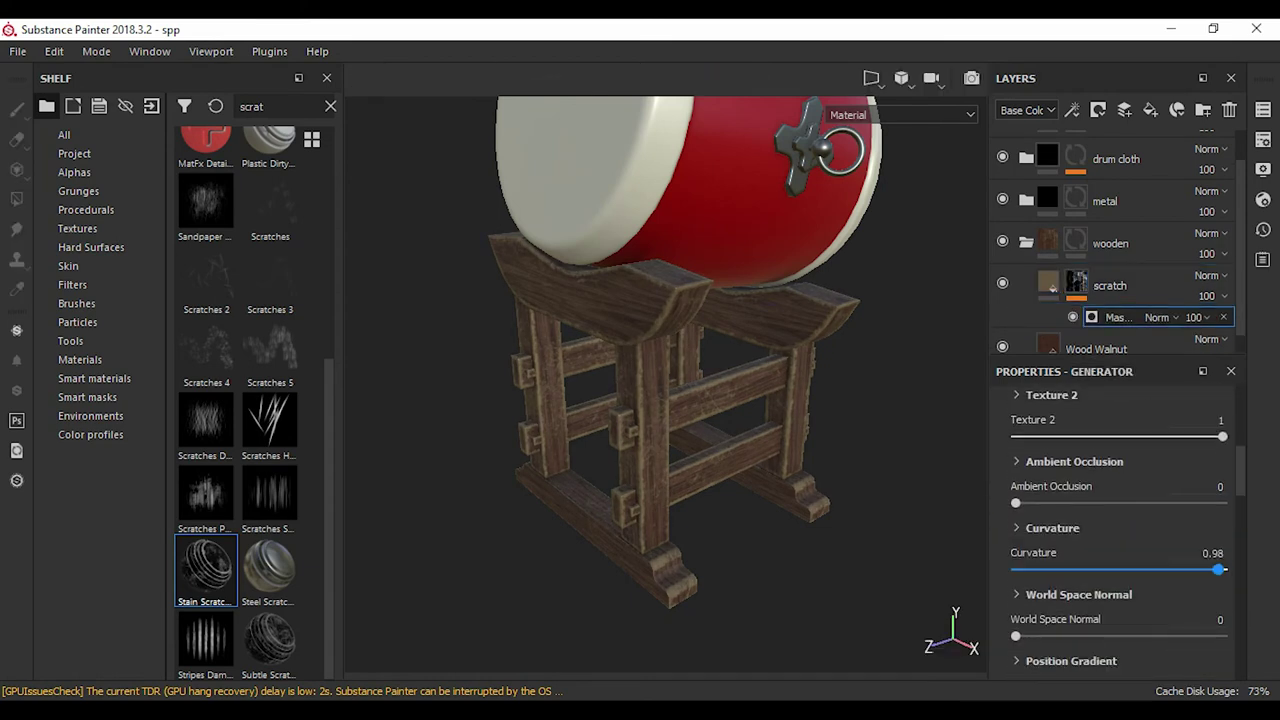
- Lower the scratch mask's curvature to 0.65 and ambient occlusion to 0.15
{"action": "left_click_drag", "start_coordinate": [1174, 569], "coordinate": [1150, 569]}
{"action": "scroll", "coordinate": [665, 380], "scroll_direction": "up", "scroll_amount": 5}
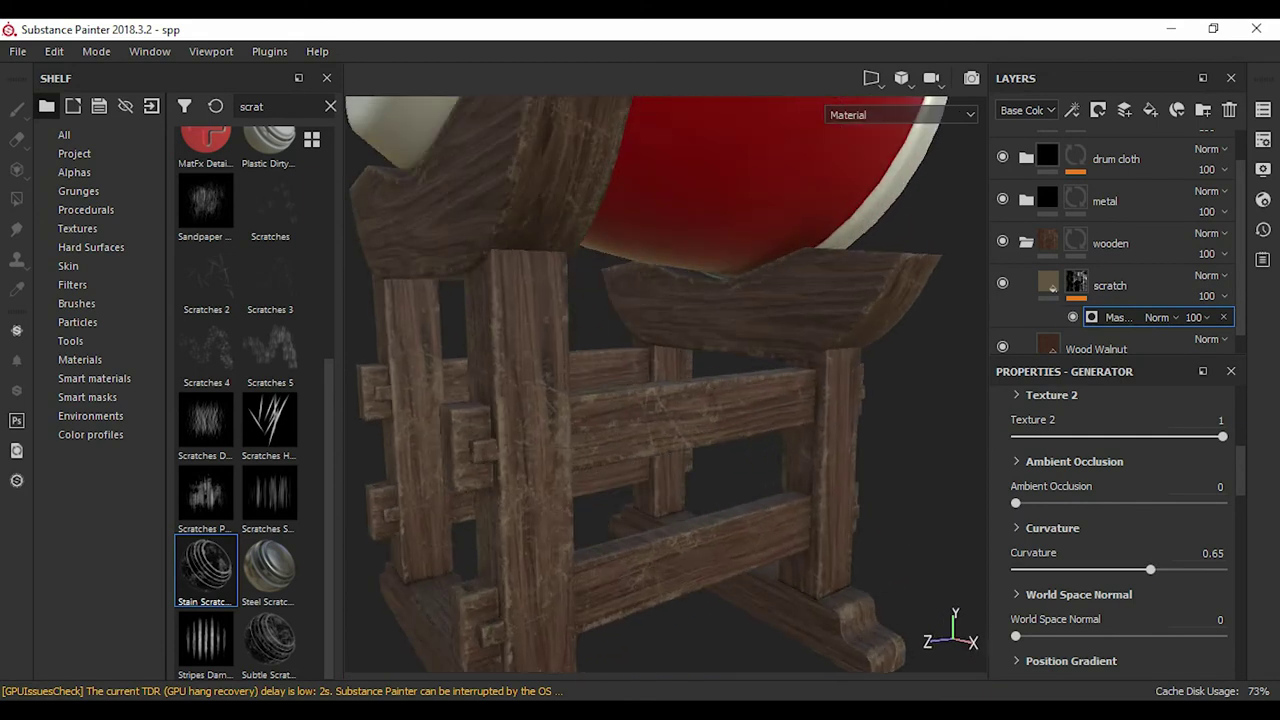
{"action": "mouse_move", "coordinate": [1040, 503]}
{"action": "left_mouse_down"}
{"action": "mouse_move", "coordinate": [1070, 503]}
{"action": "mouse_move", "coordinate": [1046, 503]}
{"action": "left_mouse_up"}
{"action": "left_click_drag", "start_coordinate": [1222, 436], "coordinate": [1168, 436]}
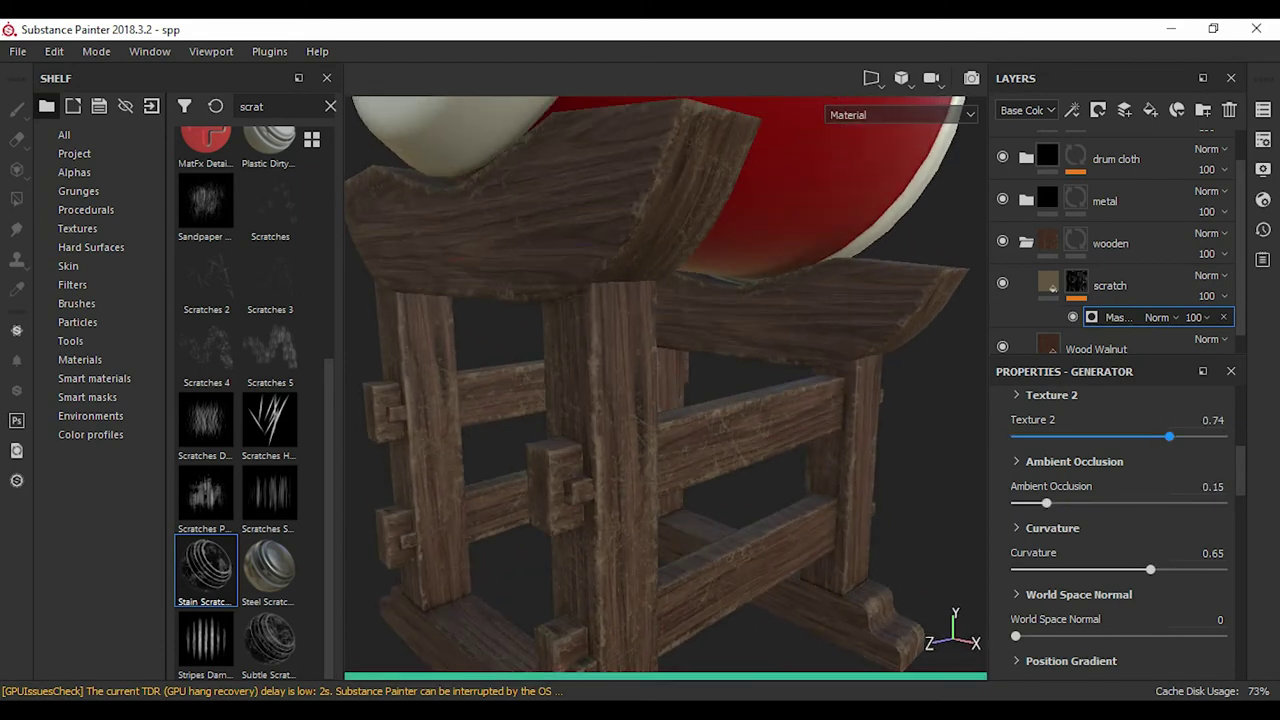
{"action": "scroll", "coordinate": [665, 380], "scroll_direction": "down", "scroll_amount": 5}
{"action": "left_click_drag", "start_coordinate": [700, 380], "coordinate": [760, 380], "text": "alt"}
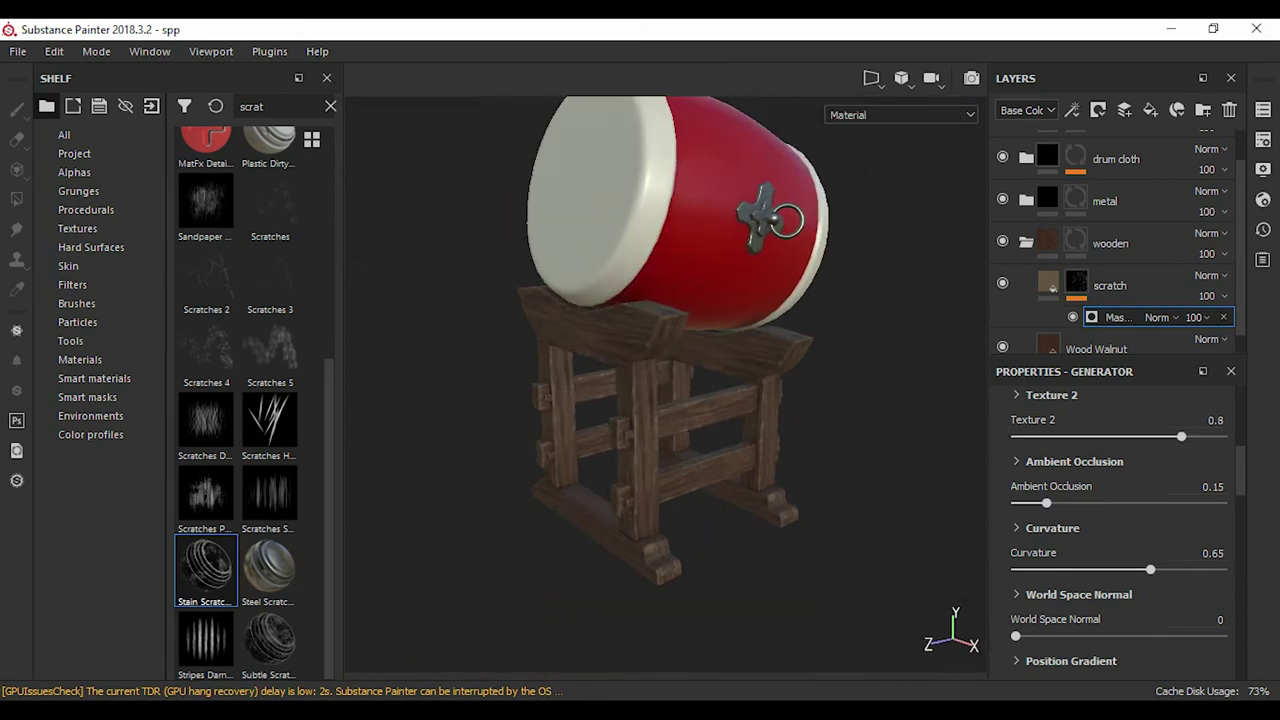
- Check the scratch layer's base colour while orbiting around the drum and stand
{"action": "left_click", "coordinate": [1048, 285]}
{"action": "left_click", "coordinate": [1110, 430]}
{"action": "scroll", "coordinate": [1110, 540], "scroll_direction": "up", "scroll_amount": 5}
{"action": "scroll", "coordinate": [1110, 540], "scroll_direction": "down", "scroll_amount": 5}
{"action": "mouse_move", "coordinate": [665, 380]}
{"action": "left_mouse_down", "text": "alt"}
{"action": "mouse_move", "coordinate": [700, 390]}
{"action": "mouse_move", "coordinate": [620, 390]}
{"action": "left_mouse_up", "text": "alt"}
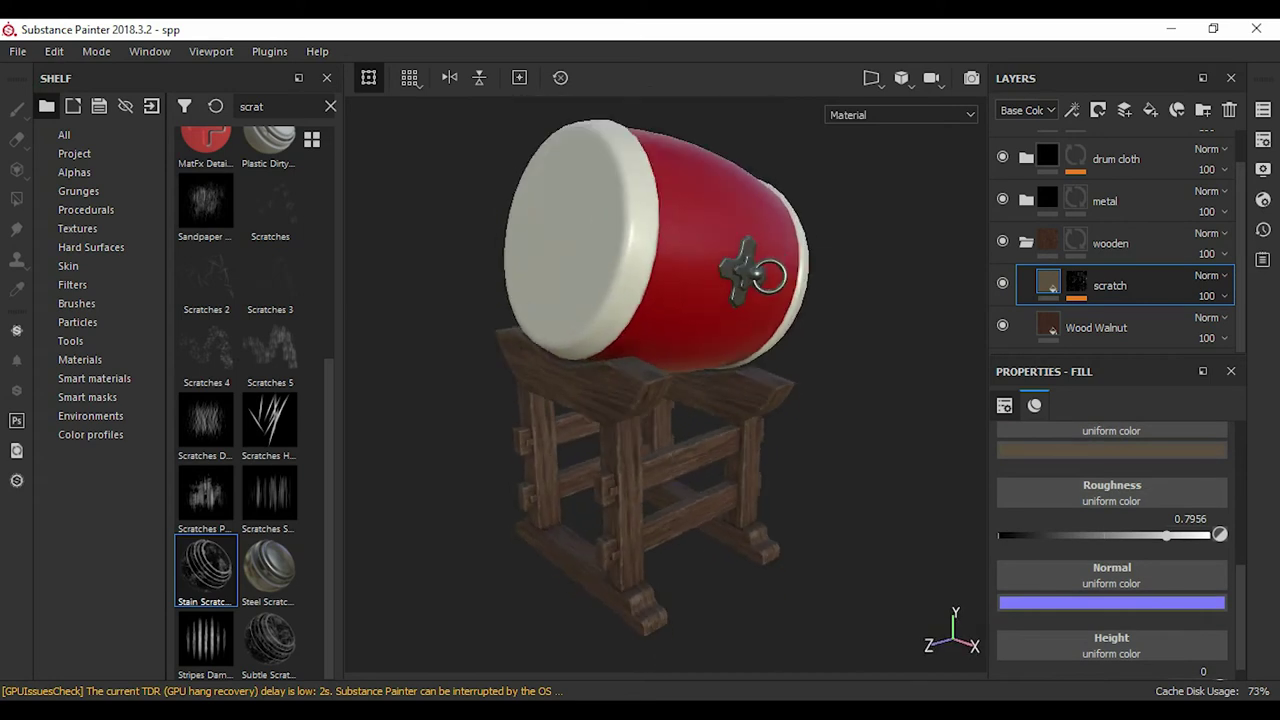
{"action": "right_click_drag", "start_coordinate": [620, 390], "coordinate": [600, 360], "text": "alt"}
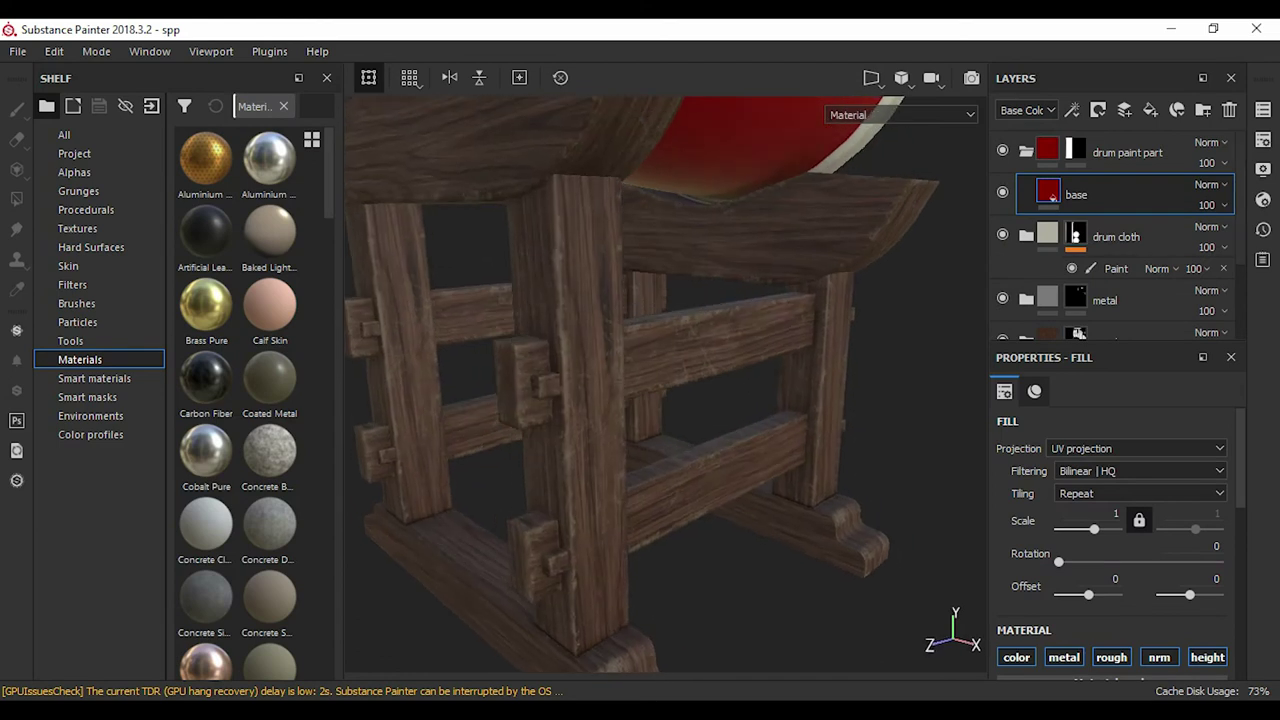
{"action": "scroll", "coordinate": [1120, 236], "scroll_direction": "down", "scroll_amount": 3}
- Reduce the Wood Walnut ring steps from 3 to 1
{"action": "left_click", "coordinate": [1096, 313]}
{"action": "scroll", "coordinate": [1120, 540], "scroll_direction": "down", "scroll_amount": 5}
{"action": "left_click_drag", "start_coordinate": [1098, 633], "coordinate": [1016, 633]}
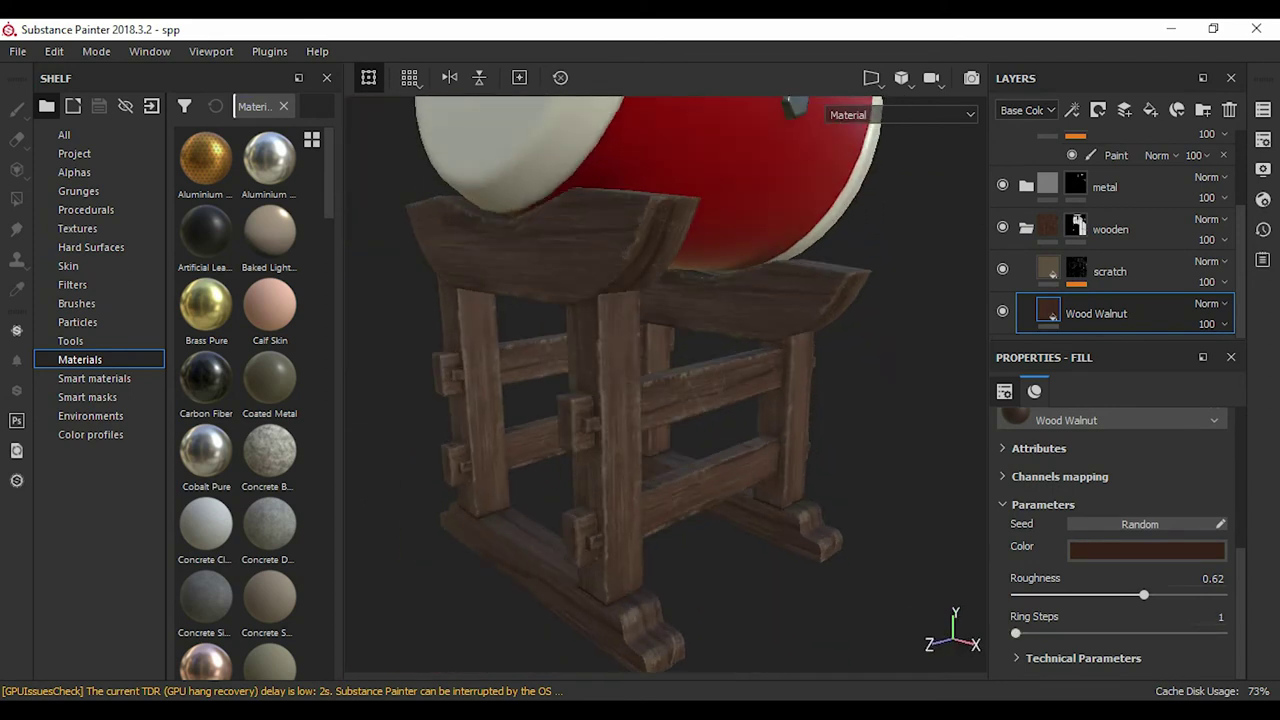
{"action": "left_click", "coordinate": [1110, 271]}
{"action": "left_click", "coordinate": [1111, 492]}
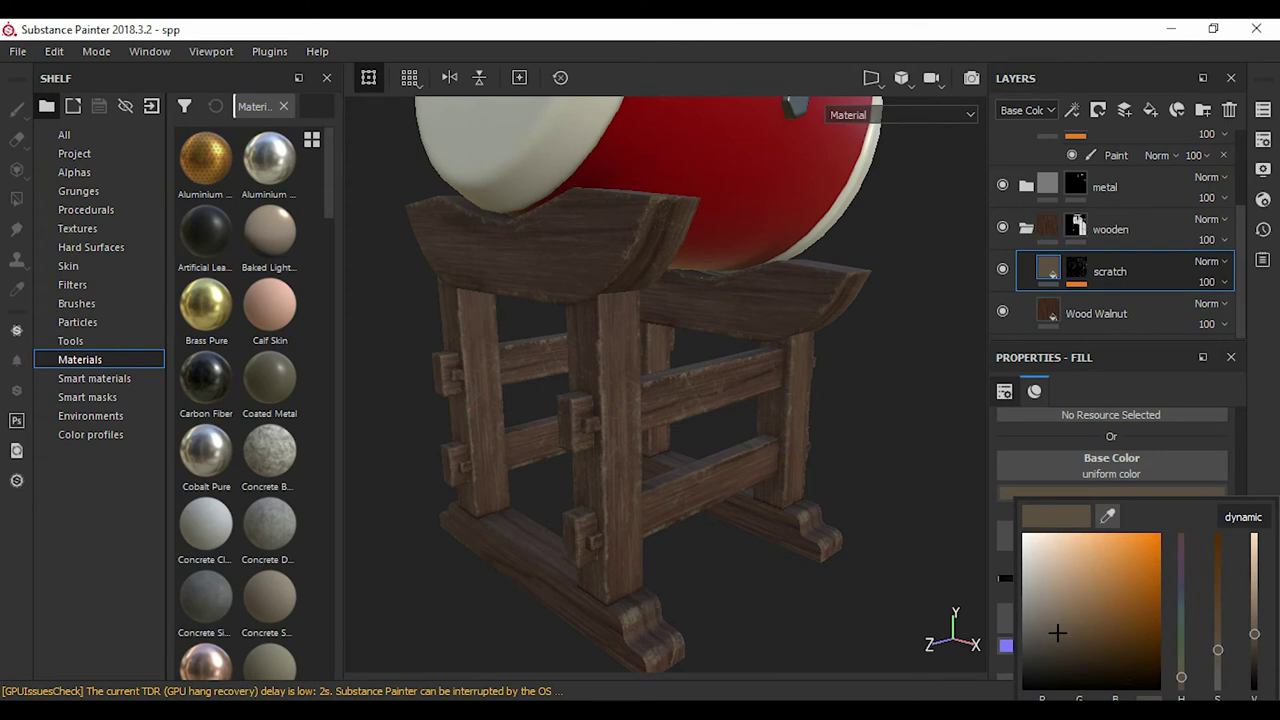
- Raise the scratch mask curvature to 1, lower global balance, and set Texture 2 to 0.89
{"action": "left_click", "coordinate": [1075, 268]}
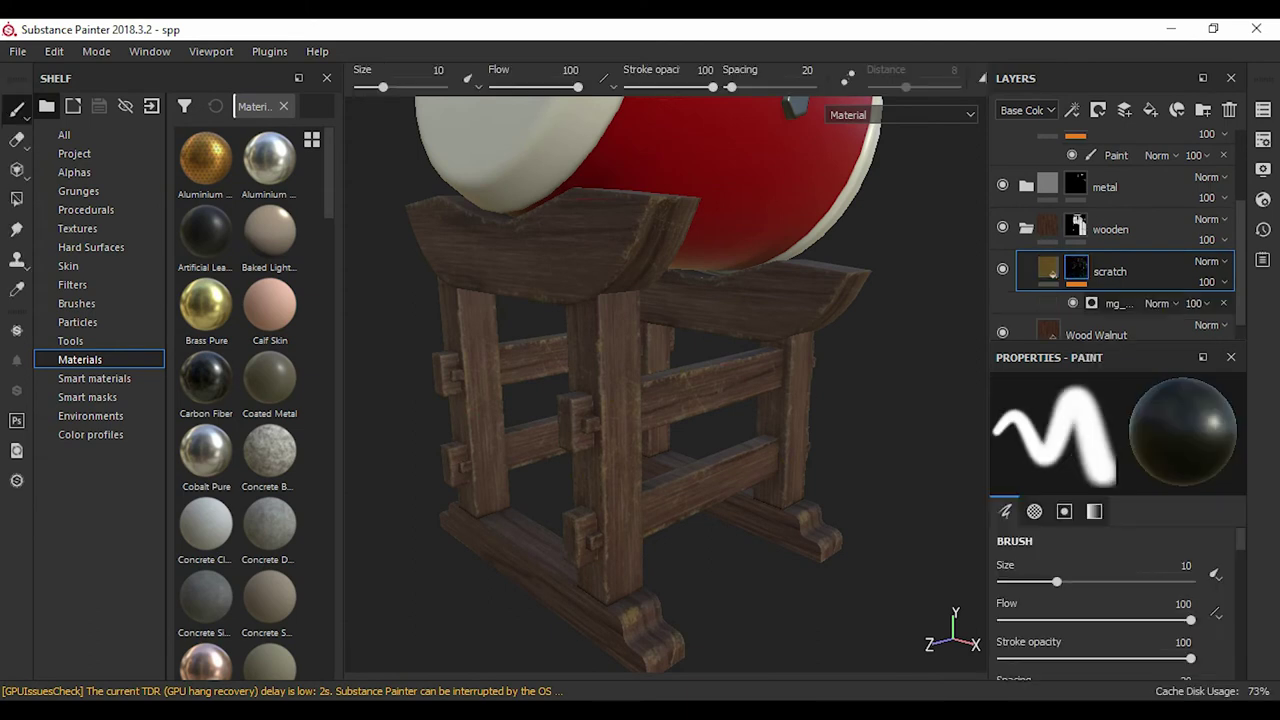
{"action": "scroll", "coordinate": [1110, 520], "scroll_direction": "down", "scroll_amount": 5}
{"action": "left_click_drag", "start_coordinate": [1150, 505], "coordinate": [1221, 499]}
{"action": "scroll", "coordinate": [1118, 520], "scroll_direction": "up", "scroll_amount": 3}
{"action": "scroll", "coordinate": [1118, 520], "scroll_direction": "up", "scroll_amount": 2}
{"action": "left_click_drag", "start_coordinate": [1097, 454], "coordinate": [1091, 454]}
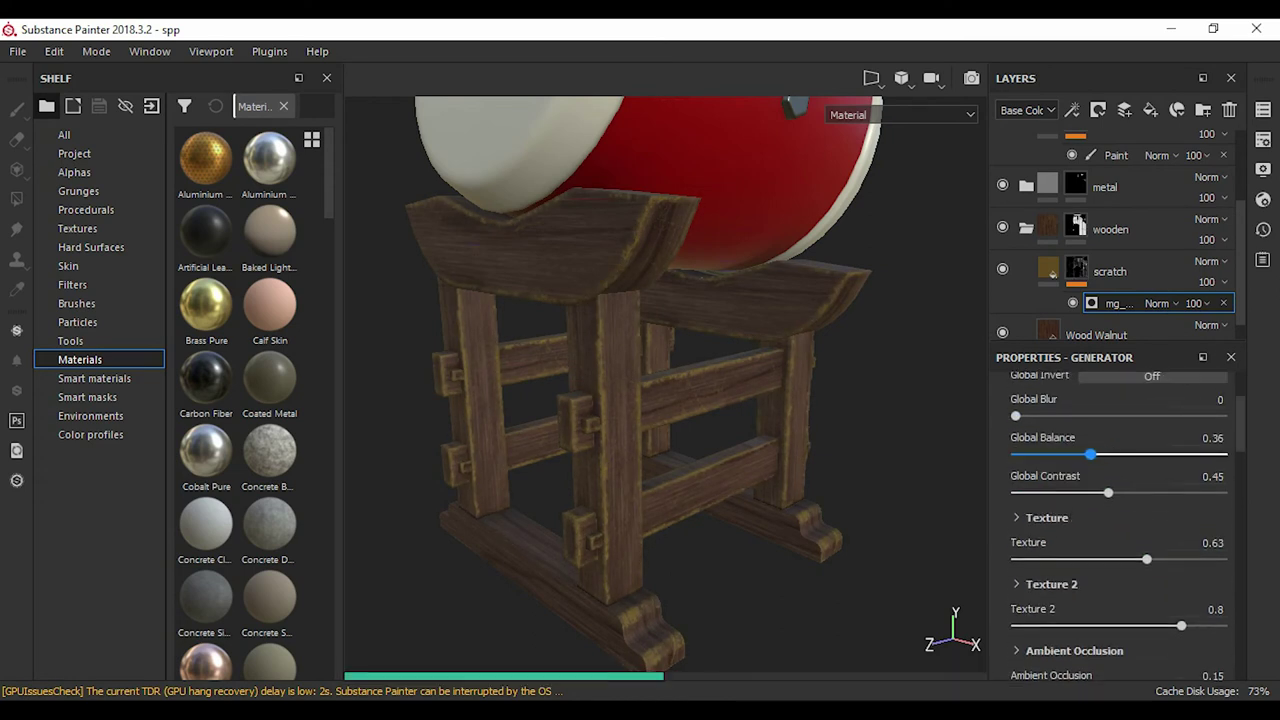
{"action": "scroll", "coordinate": [1118, 500], "scroll_direction": "down", "scroll_amount": 2}
{"action": "mouse_move", "coordinate": [1189, 537]}
{"action": "left_mouse_down"}
{"action": "mouse_move", "coordinate": [1117, 537]}
{"action": "mouse_move", "coordinate": [1199, 537]}
{"action": "left_mouse_up"}
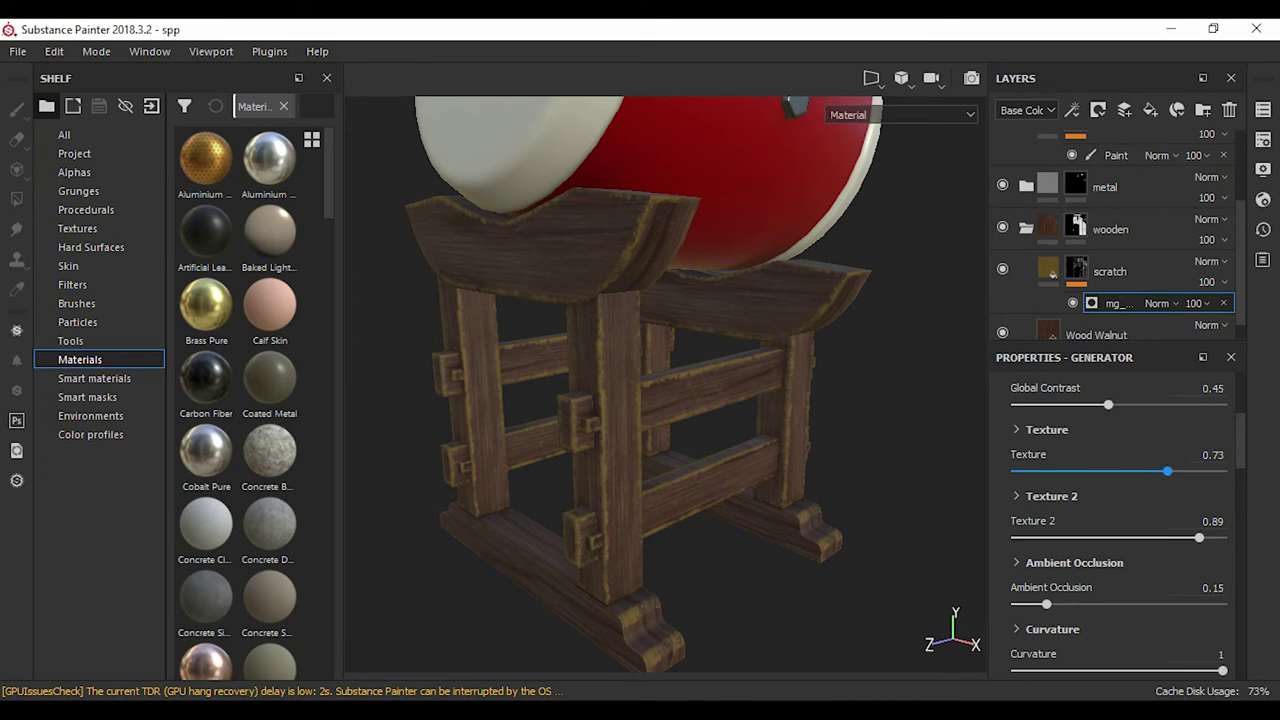
- Make the scratches brown and lower the mask Texture to 0.66
{"action": "left_click", "coordinate": [1110, 271]}
{"action": "left_click", "coordinate": [1111, 492]}
{"action": "left_click_drag", "start_coordinate": [640, 400], "coordinate": [700, 400], "text": "alt"}
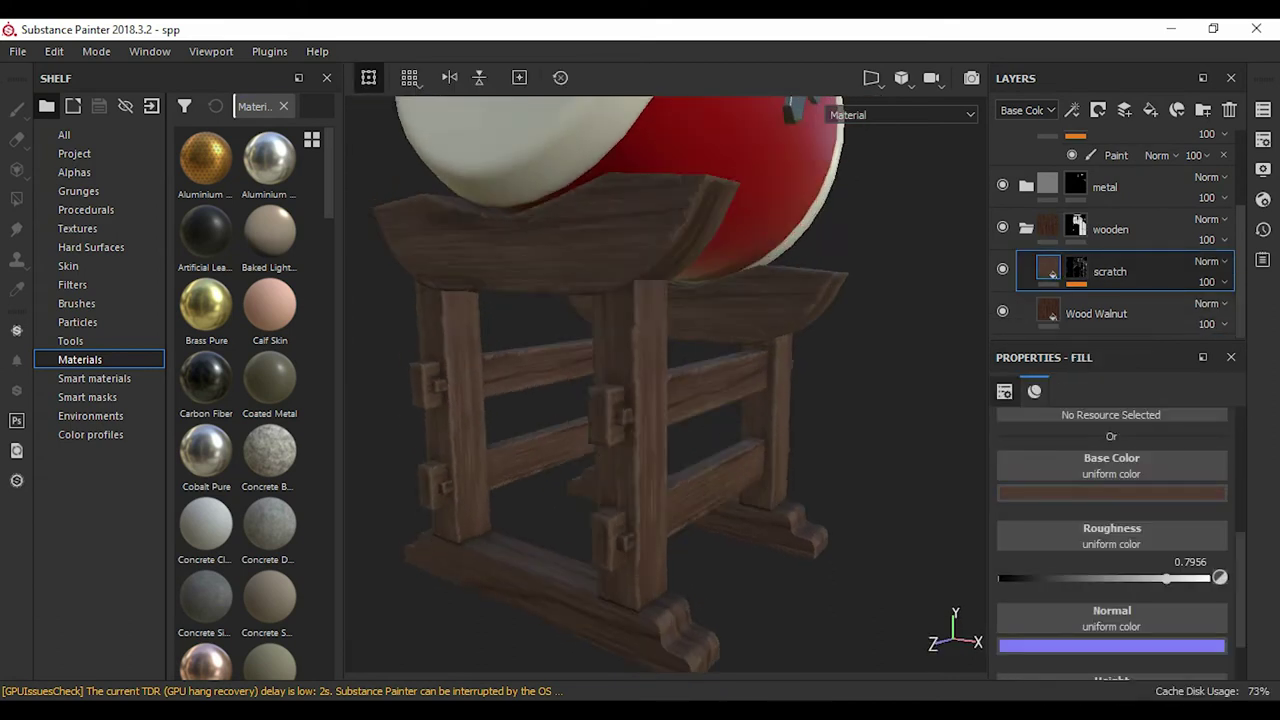
{"action": "left_click", "coordinate": [1115, 303]}
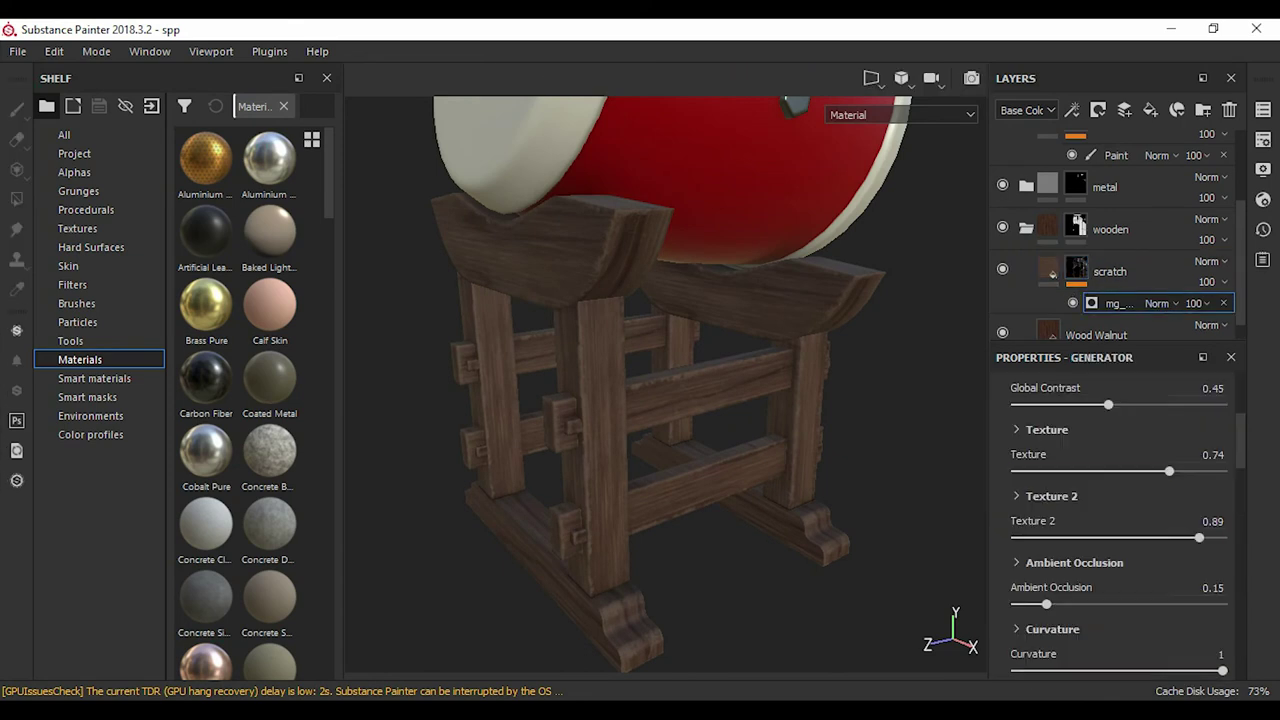
{"action": "left_click_drag", "start_coordinate": [1169, 470], "coordinate": [1151, 470]}
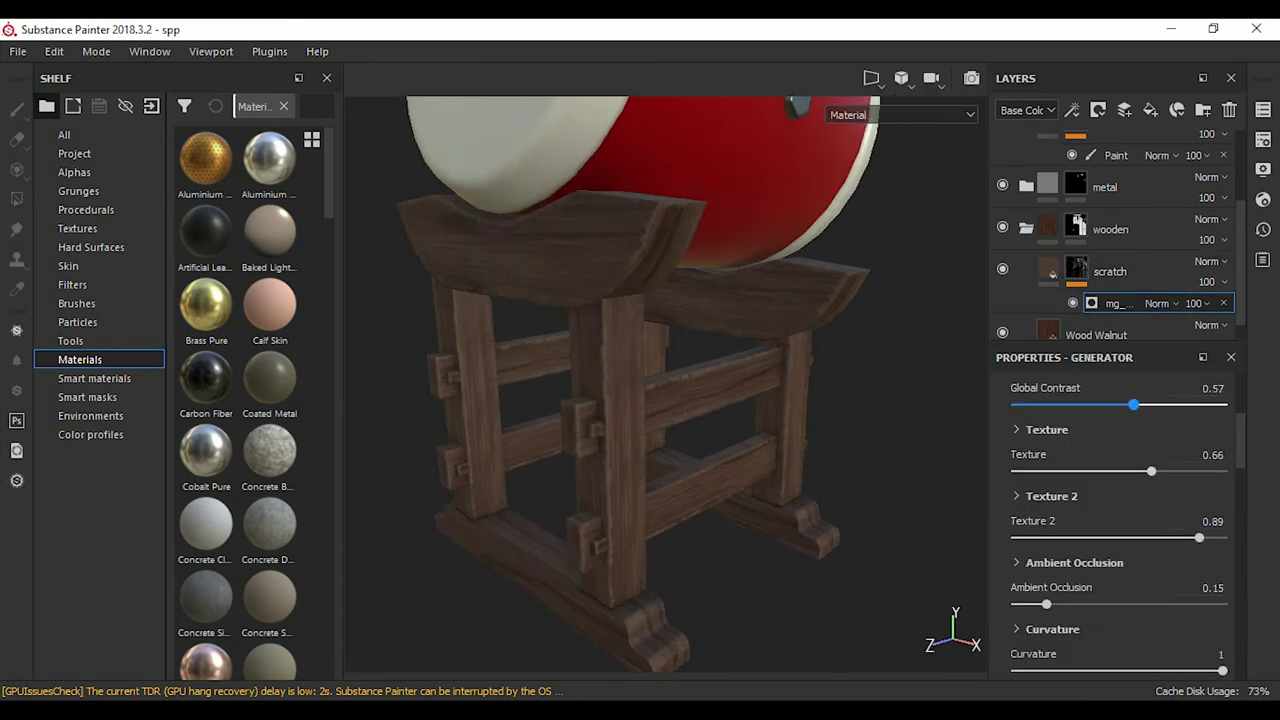
{"action": "left_click_drag", "start_coordinate": [1199, 537], "coordinate": [1124, 537]}
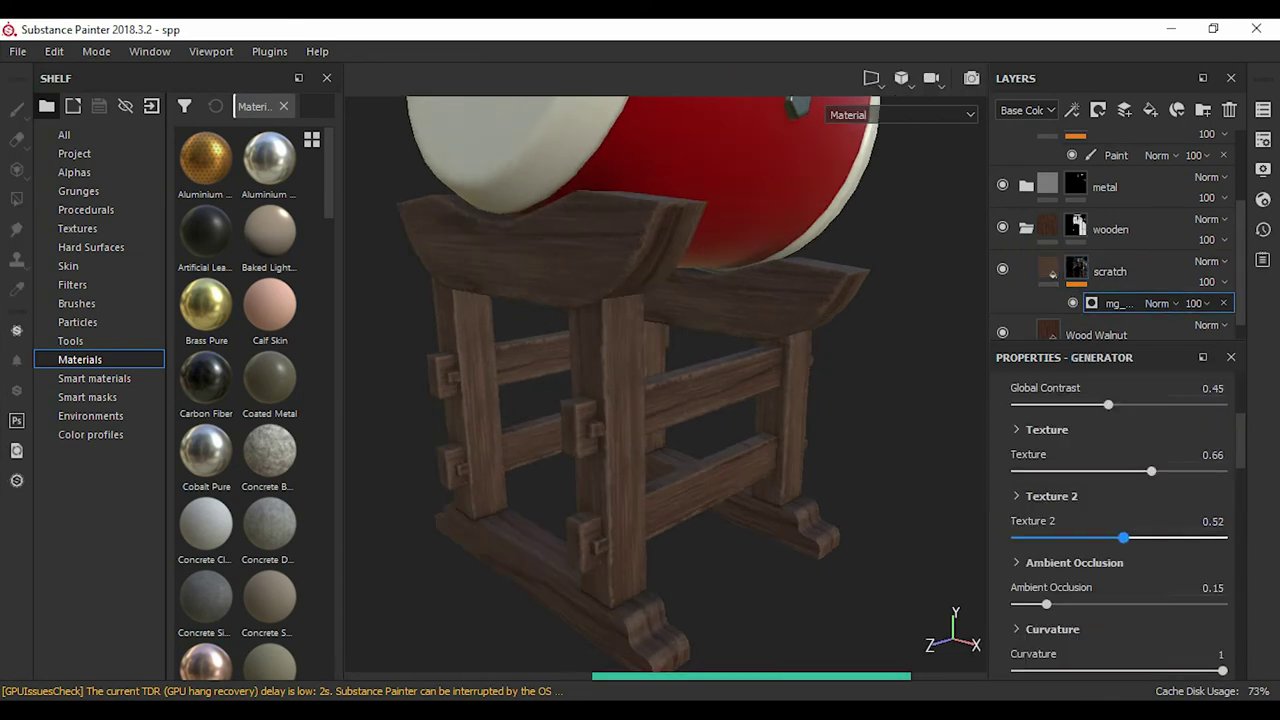
{"action": "key", "text": "ctrl+z"}
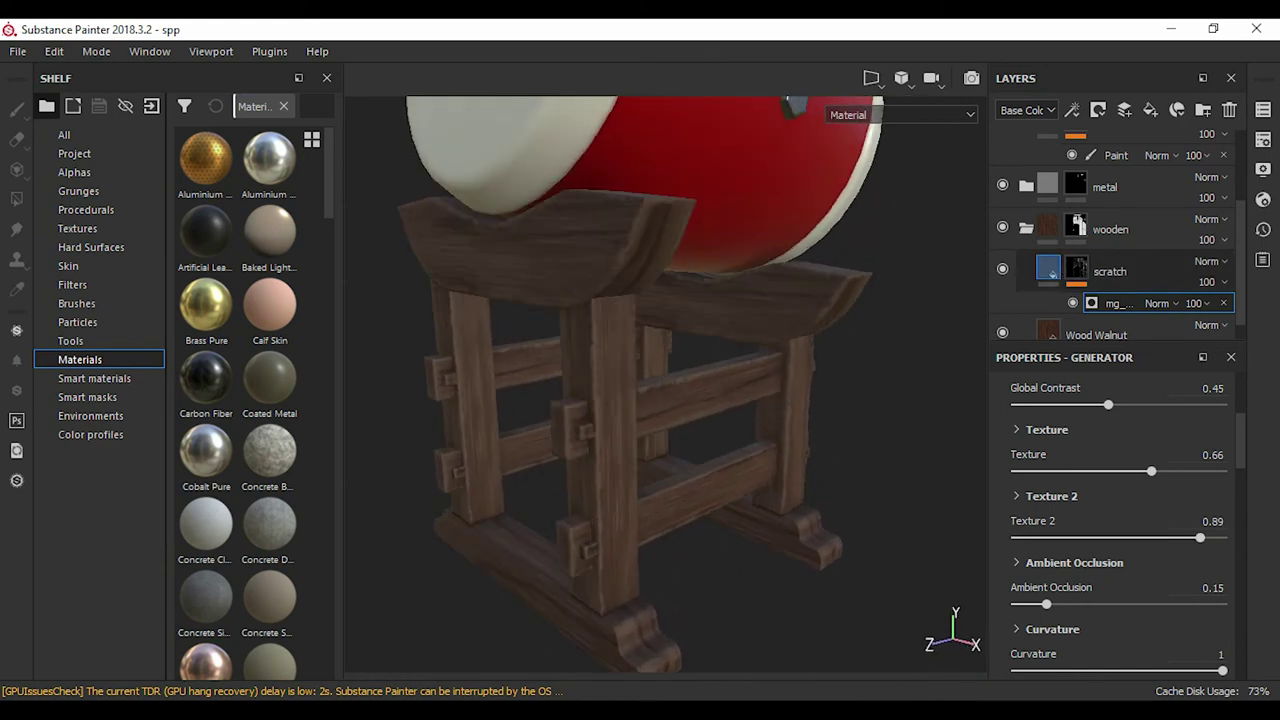
- Warm the Wood Walnut colour toward orange and add a new fill layer
{"action": "left_click", "coordinate": [1110, 271]}
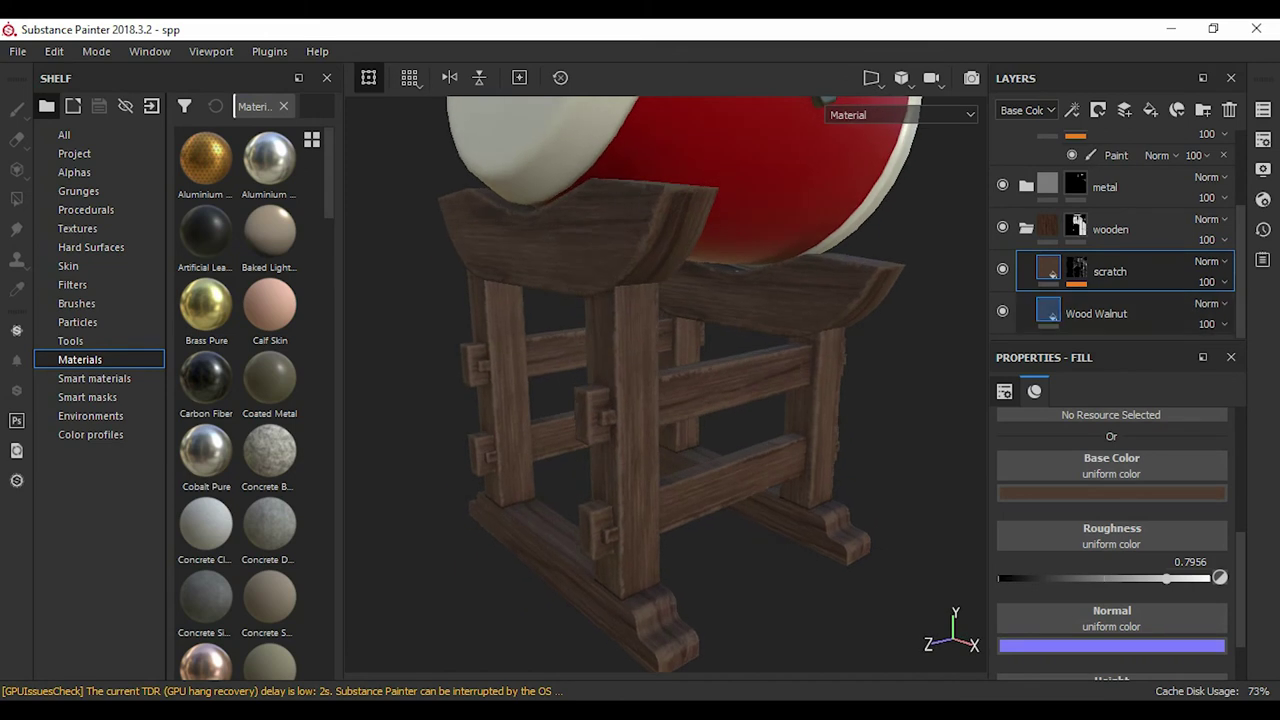
{"action": "left_click", "coordinate": [1096, 313]}
{"action": "left_click", "coordinate": [1110, 548]}
{"action": "left_click", "coordinate": [1181, 502]}
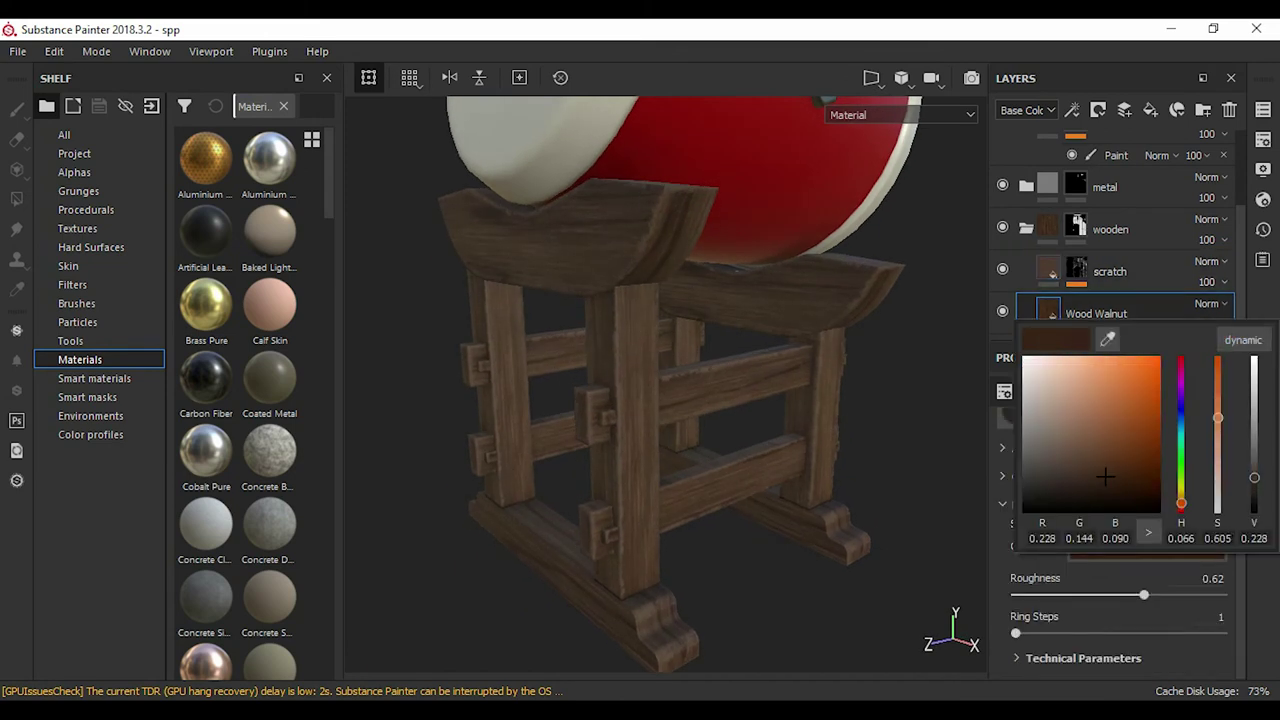
{"action": "key", "text": "Escape"}
{"action": "mouse_move", "coordinate": [660, 380]}
{"action": "left_mouse_down", "text": "alt"}
{"action": "mouse_move", "coordinate": [550, 380]}
{"action": "mouse_move", "coordinate": [505, 405]}
{"action": "left_mouse_up", "text": "alt"}
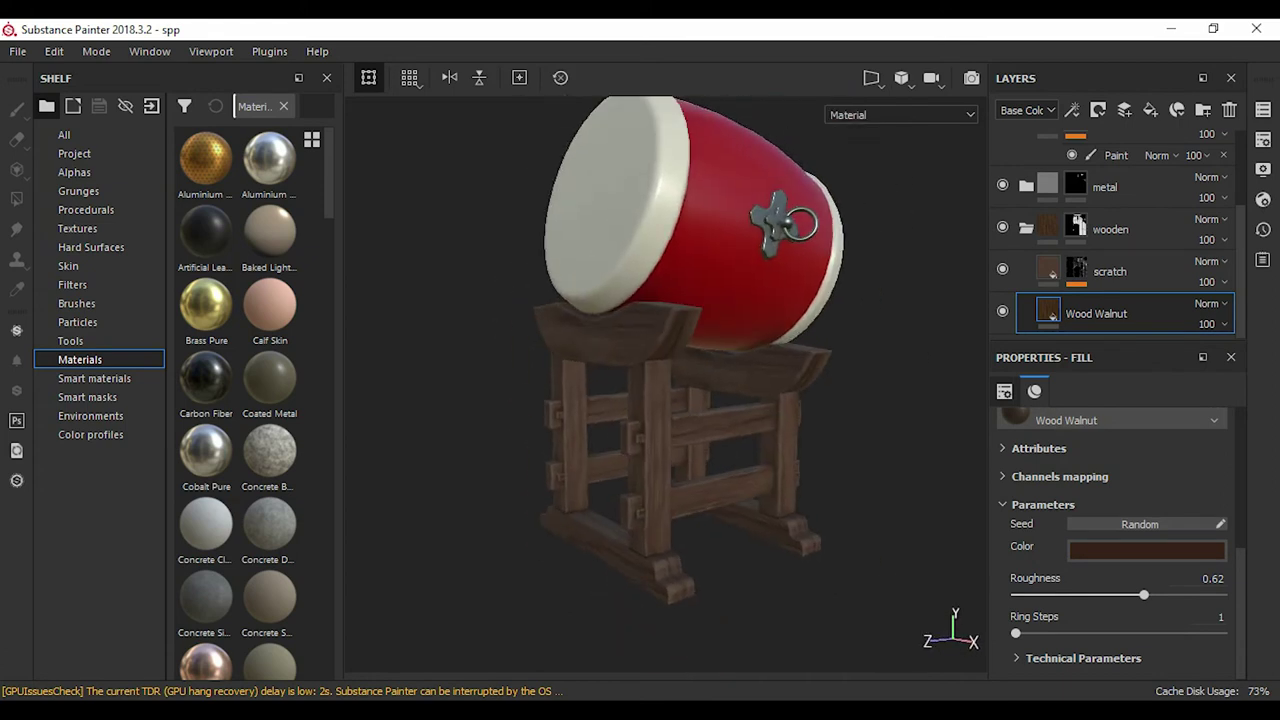
{"action": "left_click", "coordinate": [1150, 110]}
- Give the new 'black variation' fill layer a black mask and darken its base colour
{"action": "right_click", "coordinate": [1110, 271]}
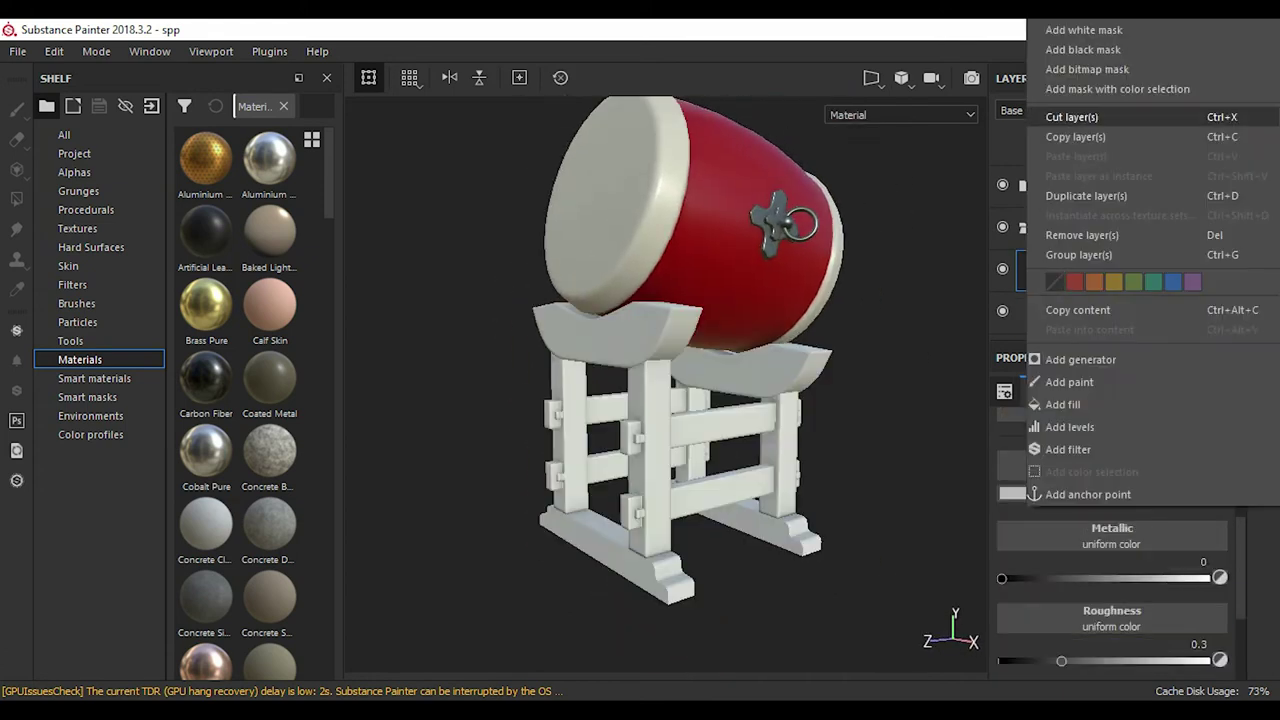
{"action": "left_click", "coordinate": [1090, 49]}
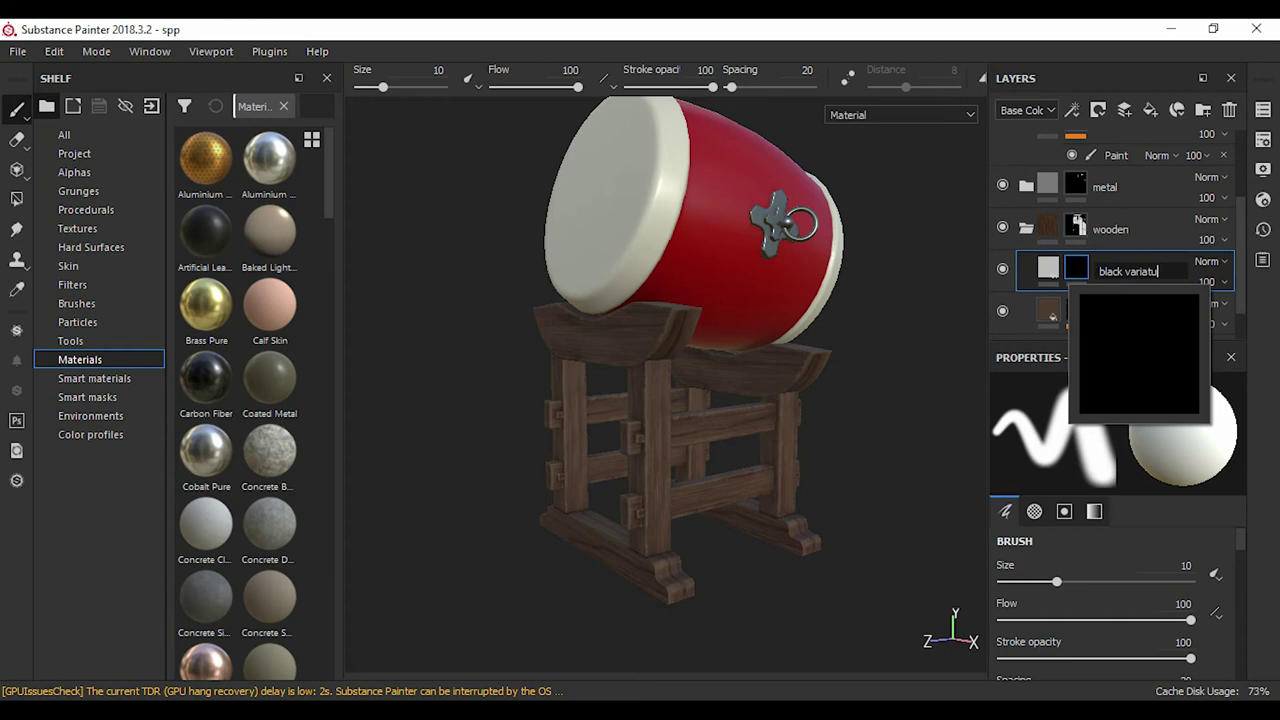
{"action": "key", "text": "BackSpace"}
{"action": "left_click", "coordinate": [1047, 267]}
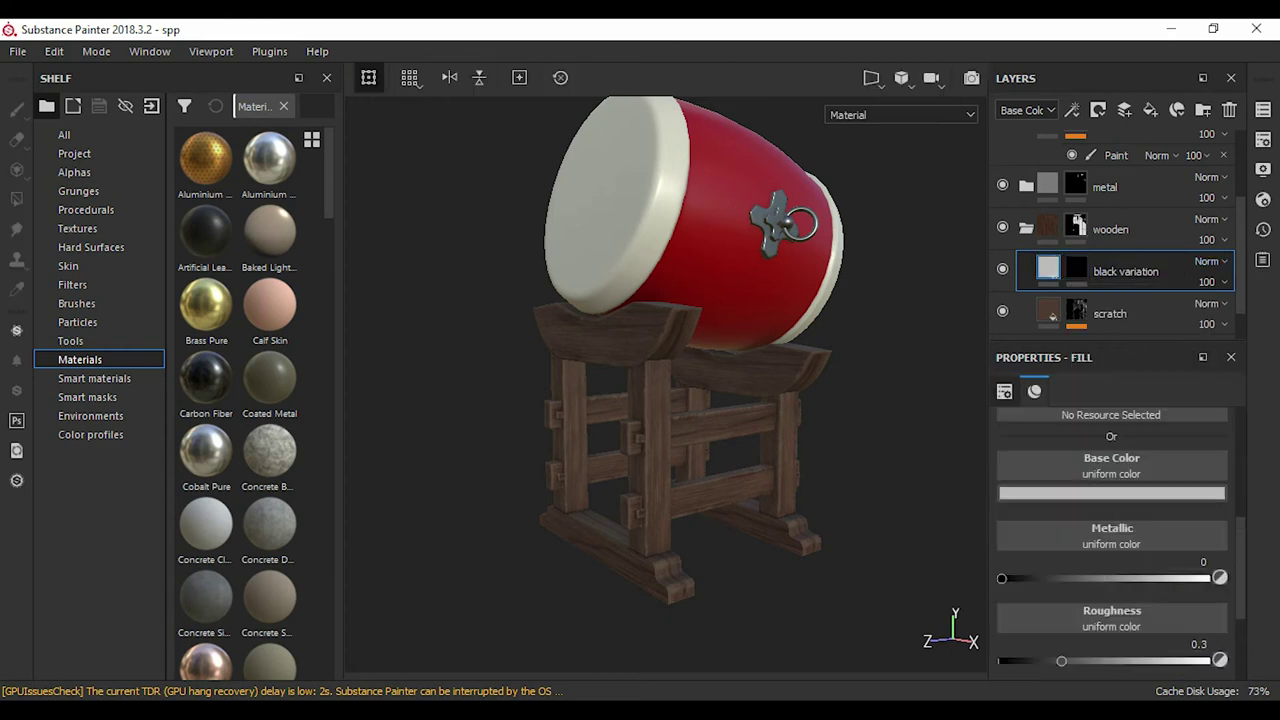
{"action": "left_click", "coordinate": [1111, 492]}
{"action": "left_click_drag", "start_coordinate": [1026, 588], "coordinate": [1030, 670]}
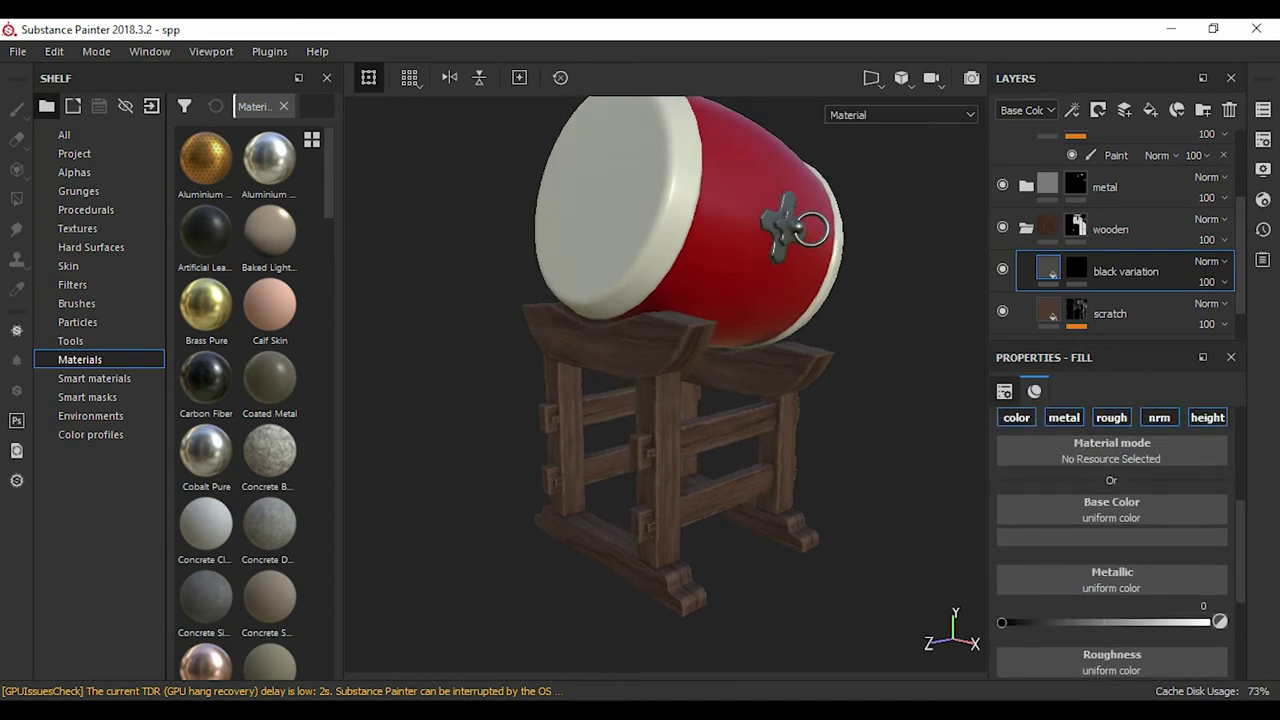
- Search the shelf for grunges and add a Fill effect to the black variation mask
{"action": "left_click_drag", "start_coordinate": [665, 384], "coordinate": [700, 360], "text": "alt"}
{"action": "scroll", "coordinate": [665, 384], "scroll_direction": "up", "scroll_amount": 3}
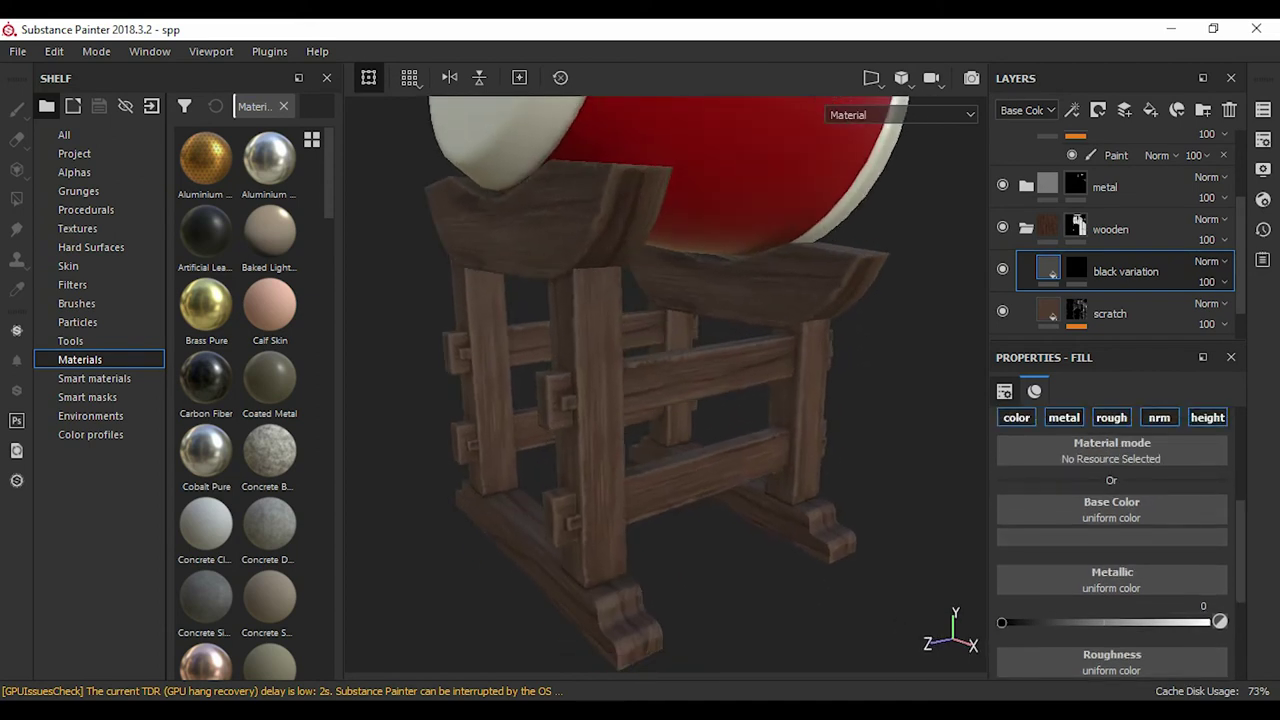
{"action": "left_click", "coordinate": [283, 106]}
{"action": "type", "text": "gel"}
{"action": "key", "text": "BackSpace"}
{"action": "key", "text": "BackSpace"}
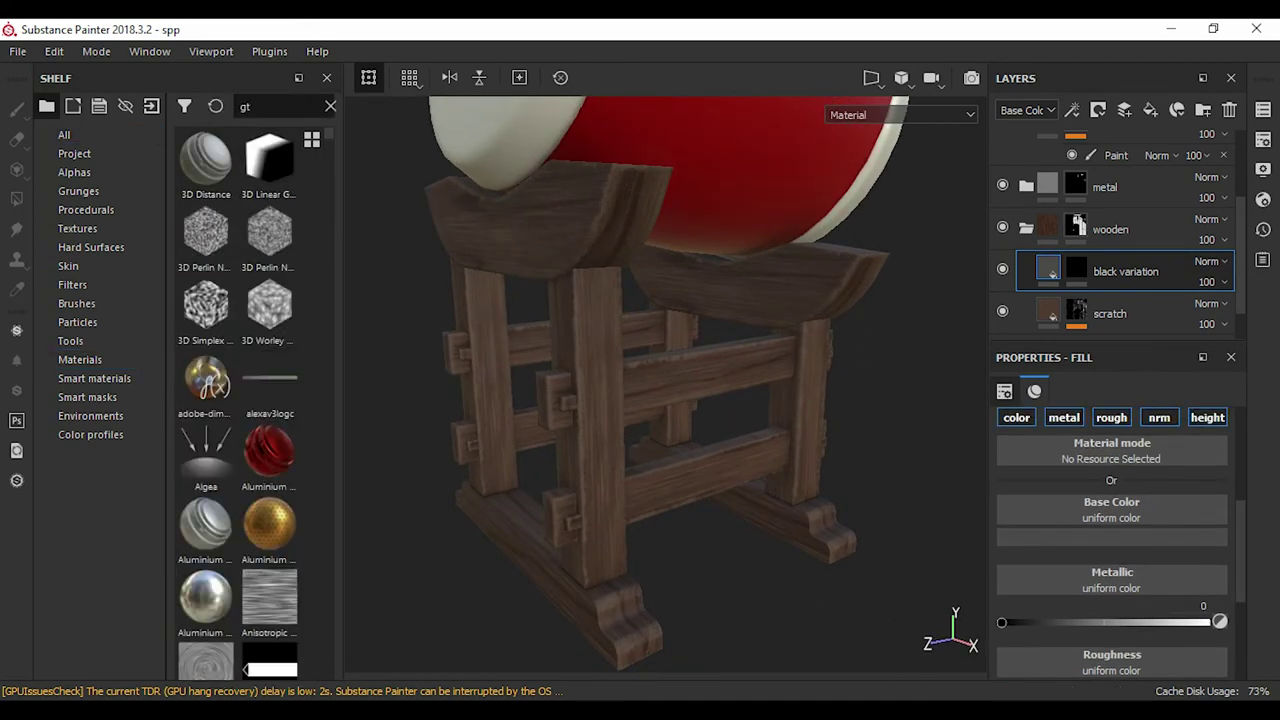
{"action": "type", "text": "ru"}
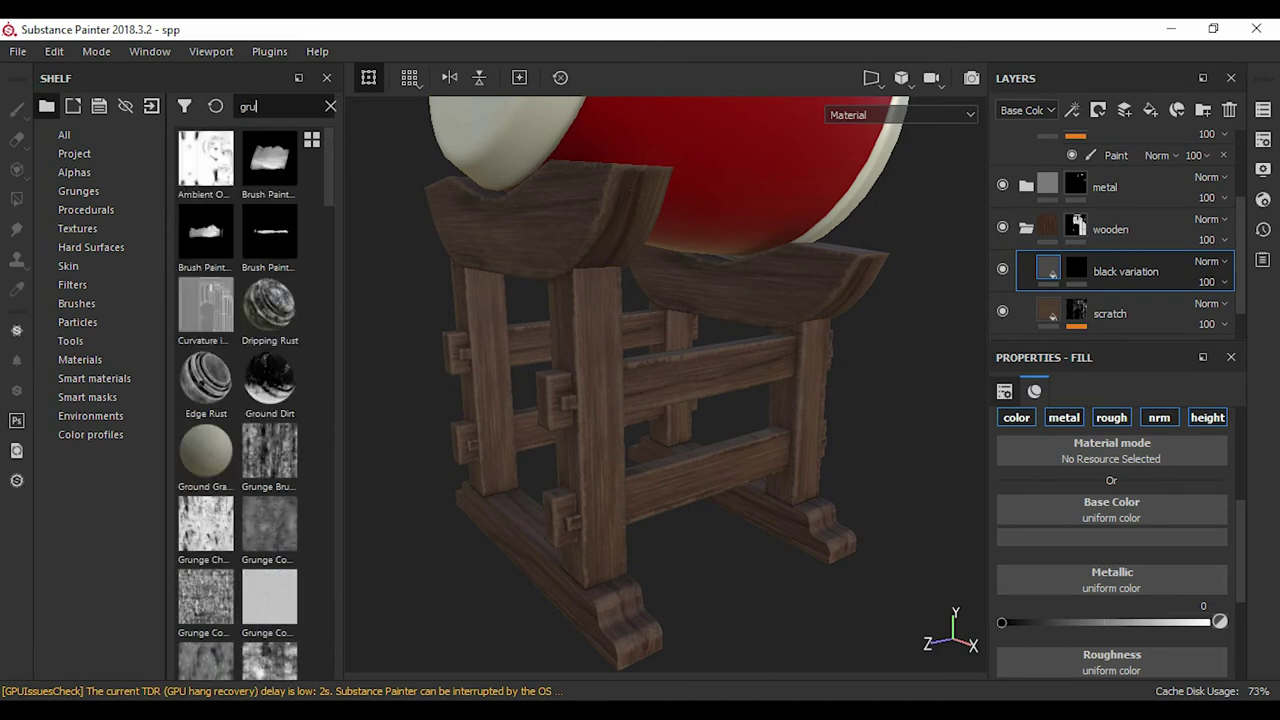
{"action": "scroll", "coordinate": [240, 400], "scroll_direction": "down", "scroll_amount": 3}
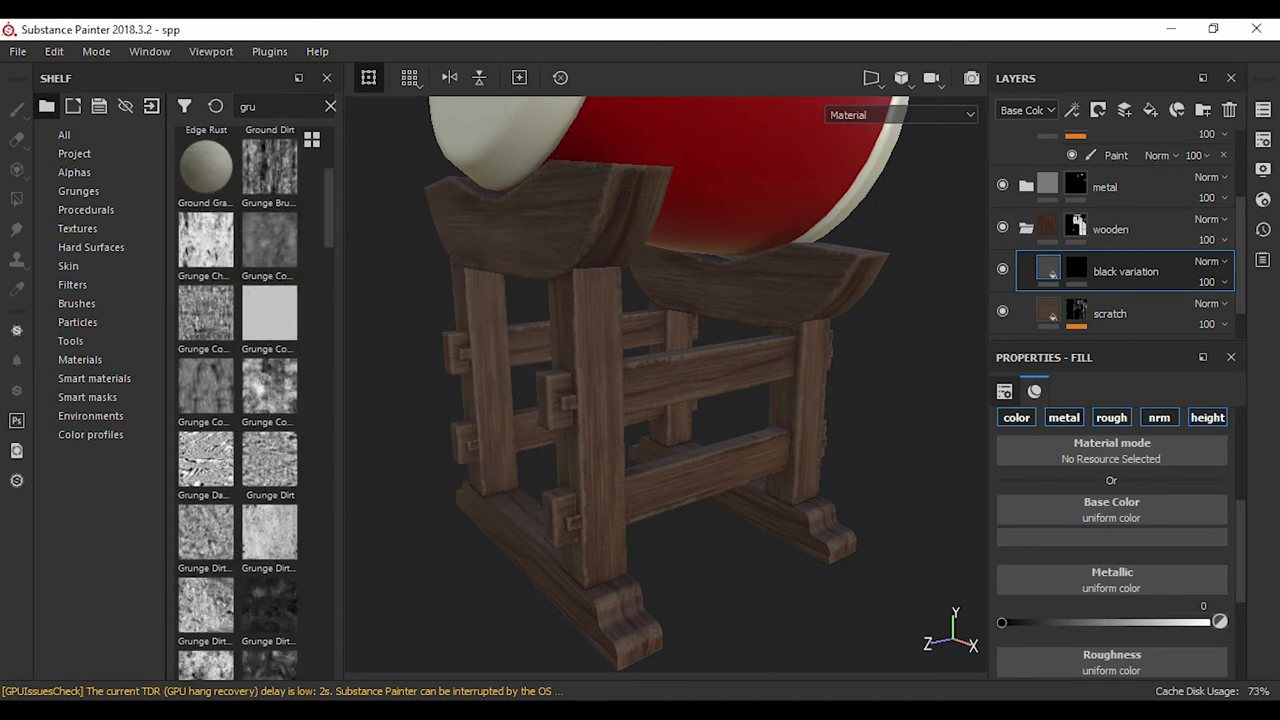
{"action": "left_click", "coordinate": [1076, 271]}
{"action": "left_click", "coordinate": [1072, 110]}
{"action": "left_click", "coordinate": [1100, 177]}
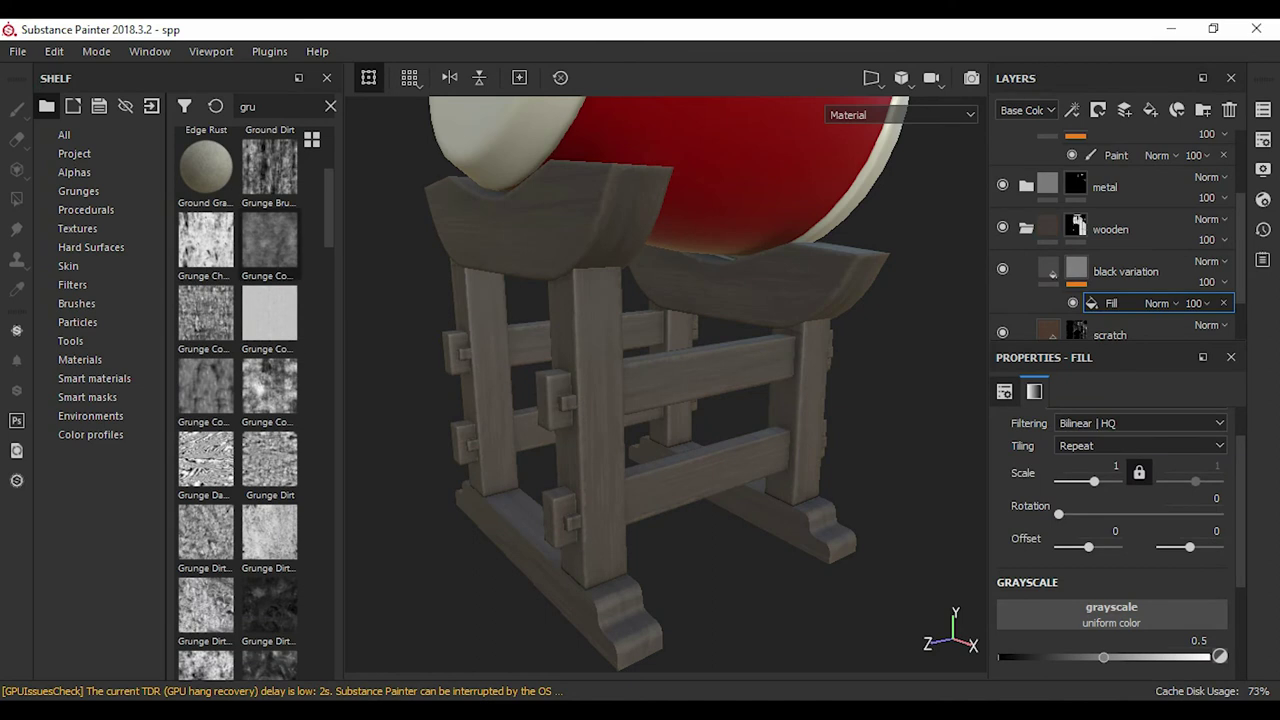
- Drop Grunge Concrete into the mask fill's grayscale and set the layer roughness to 0.52
{"action": "mouse_move", "coordinate": [270, 240]}
{"action": "left_mouse_down"}
{"action": "mouse_move", "coordinate": [1111, 614]}
{"action": "mouse_move", "coordinate": [1133, 647]}
{"action": "left_mouse_up"}
{"action": "scroll", "coordinate": [1110, 540], "scroll_direction": "down", "scroll_amount": 3}
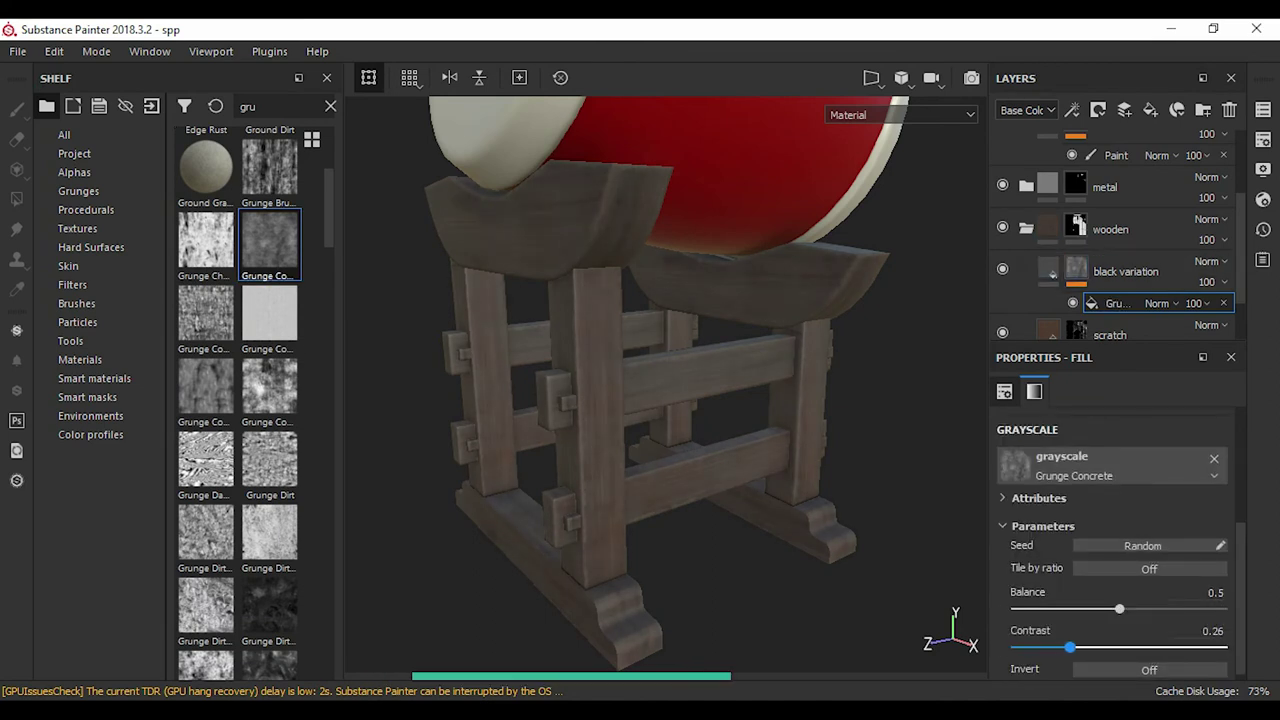
{"action": "left_click", "coordinate": [1126, 271]}
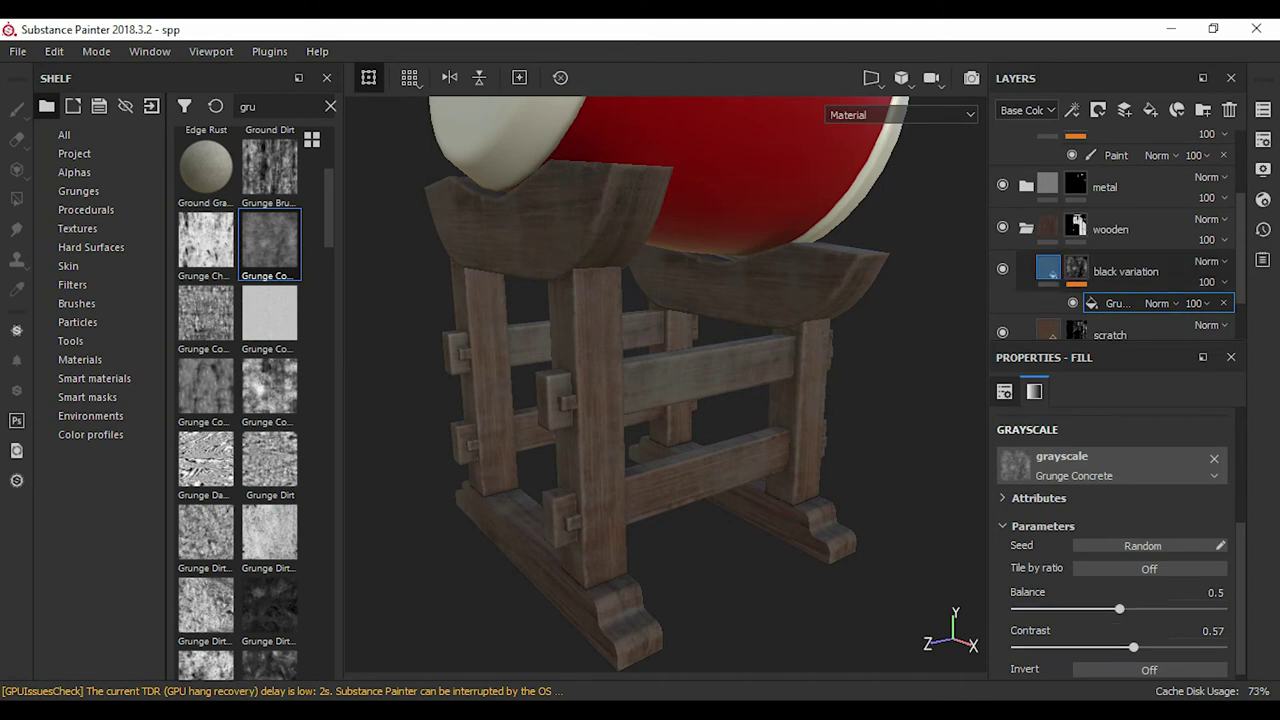
{"action": "left_click", "coordinate": [1110, 497]}
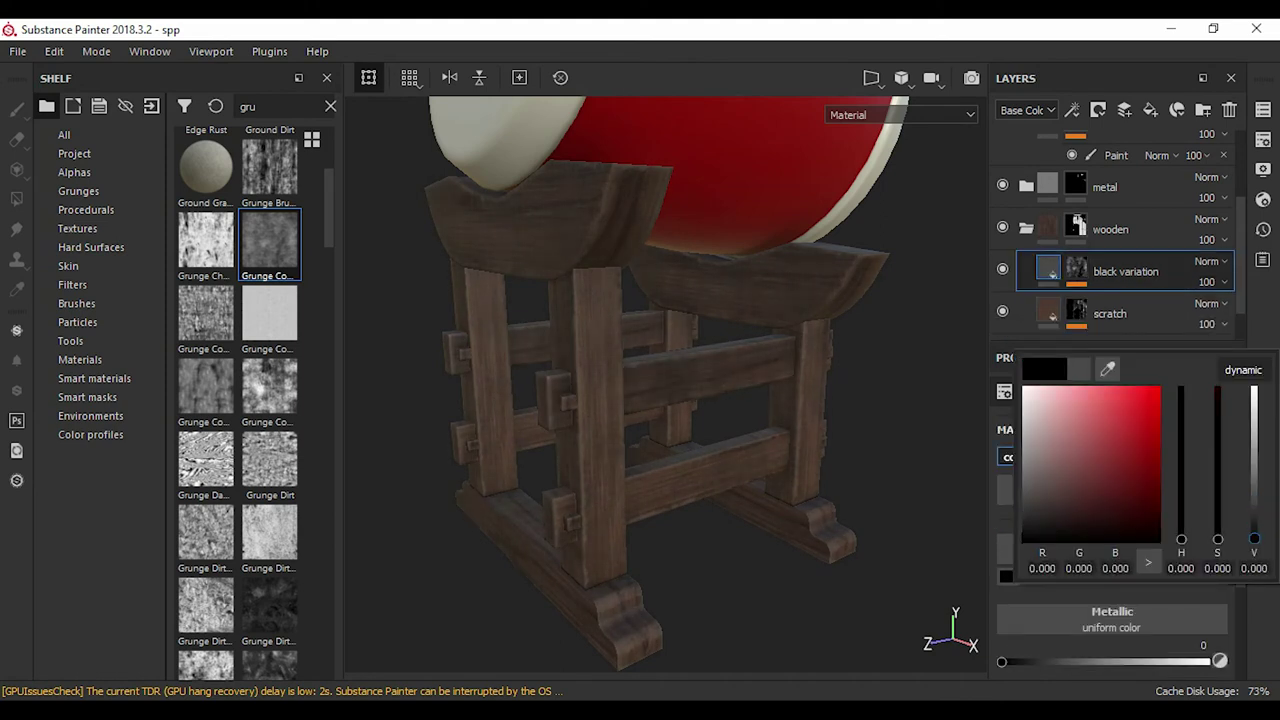
{"action": "left_click", "coordinate": [1076, 271]}
{"action": "left_click", "coordinate": [1115, 303]}
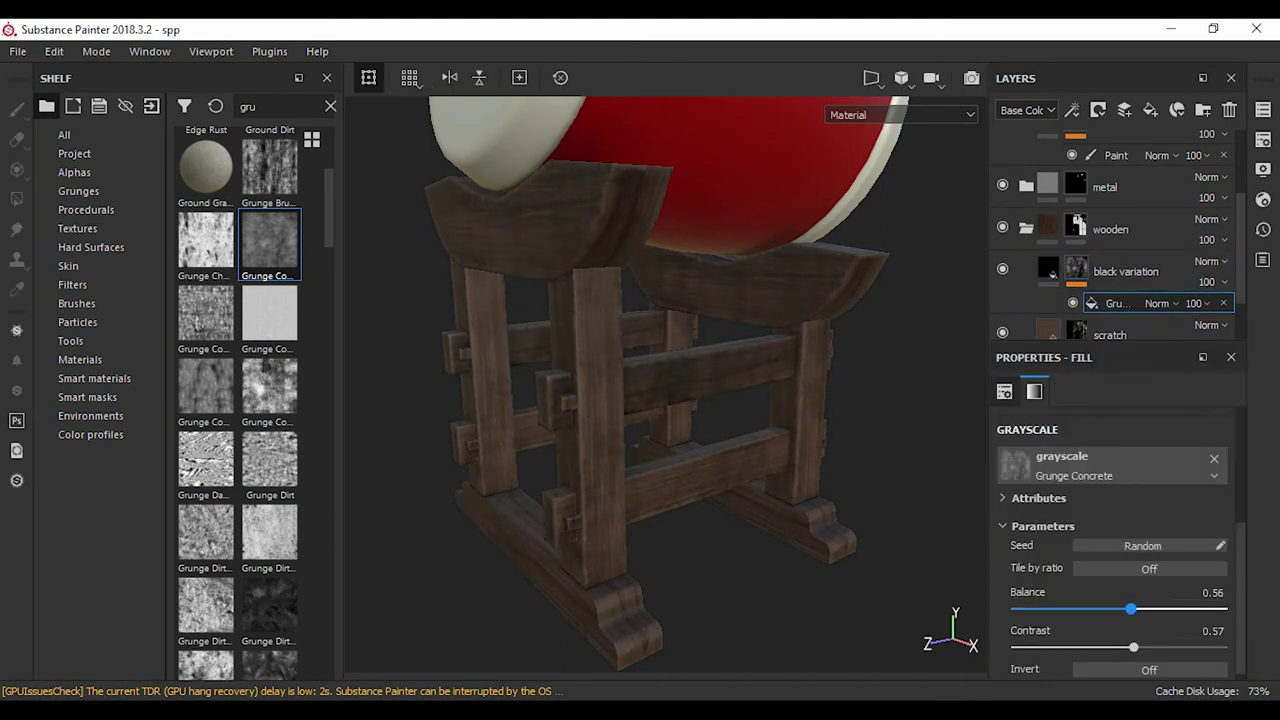
{"action": "left_click_drag", "start_coordinate": [650, 400], "coordinate": [600, 390], "text": "alt"}
{"action": "left_click", "coordinate": [1047, 268]}
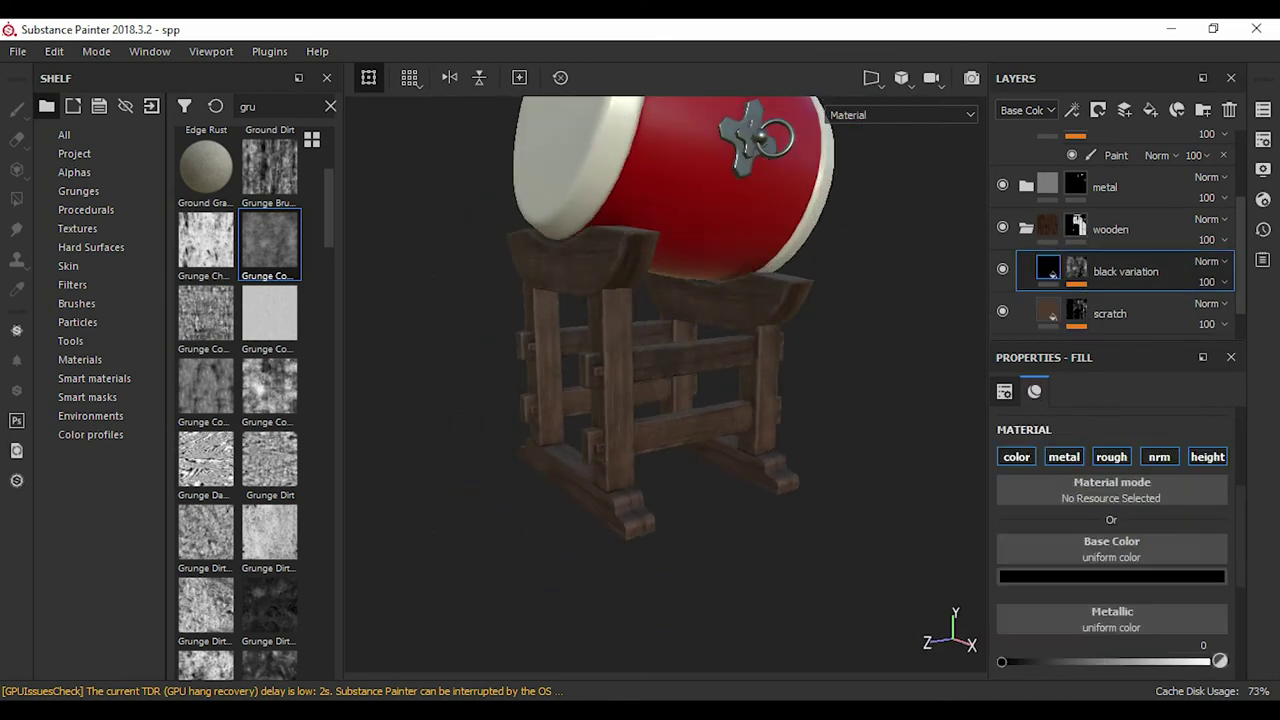
{"action": "scroll", "coordinate": [1111, 540], "scroll_direction": "down", "scroll_amount": 3}
{"action": "left_click_drag", "start_coordinate": [1105, 586], "coordinate": [1108, 586]}
- Set the grunge mask to balance 0.53 and contrast 0.6, and add a Paint effect above it
{"action": "right_click_drag", "start_coordinate": [650, 400], "coordinate": [650, 360], "text": "alt"}
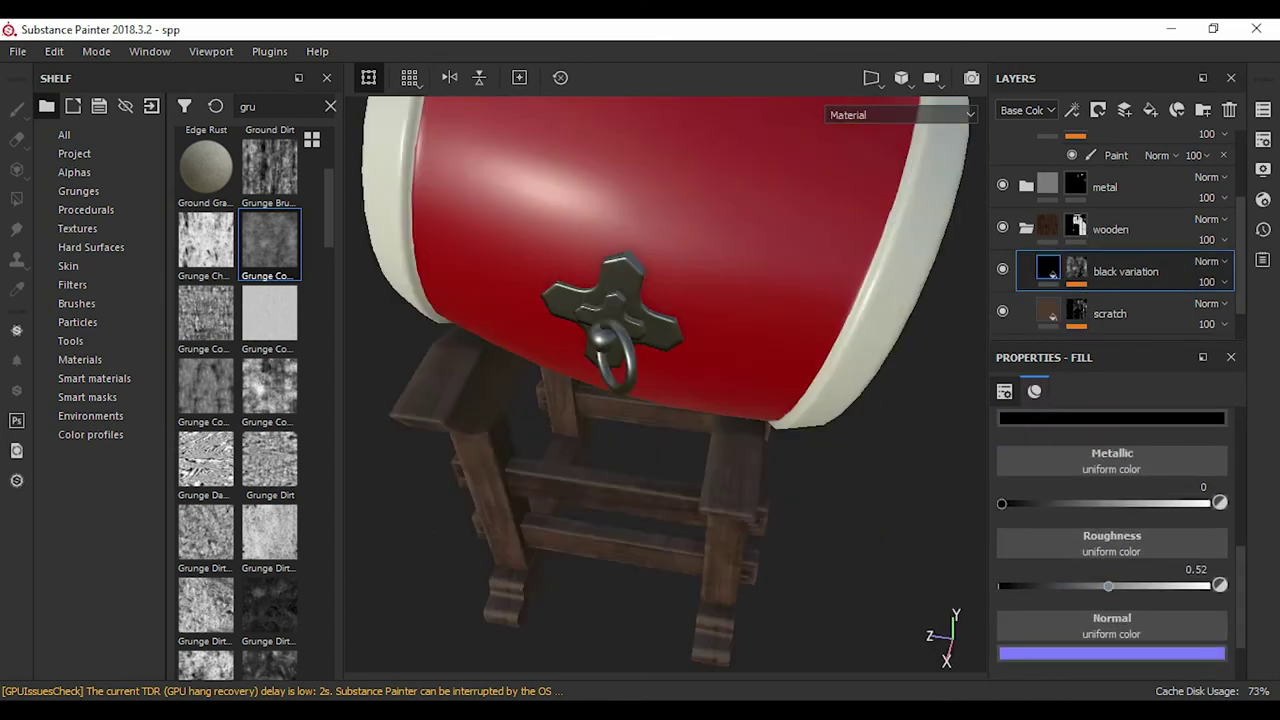
{"action": "left_click_drag", "start_coordinate": [650, 400], "coordinate": [600, 400], "text": "alt"}
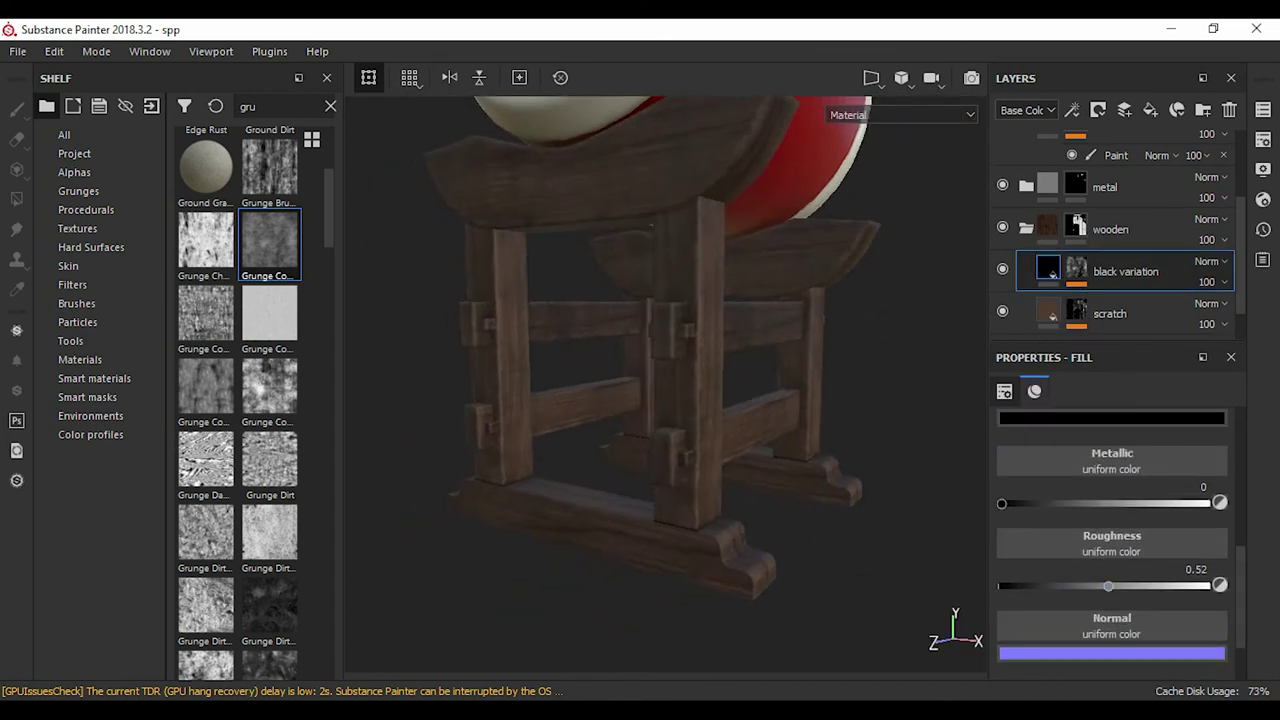
{"action": "right_click_drag", "start_coordinate": [650, 400], "coordinate": [650, 440], "text": "alt"}
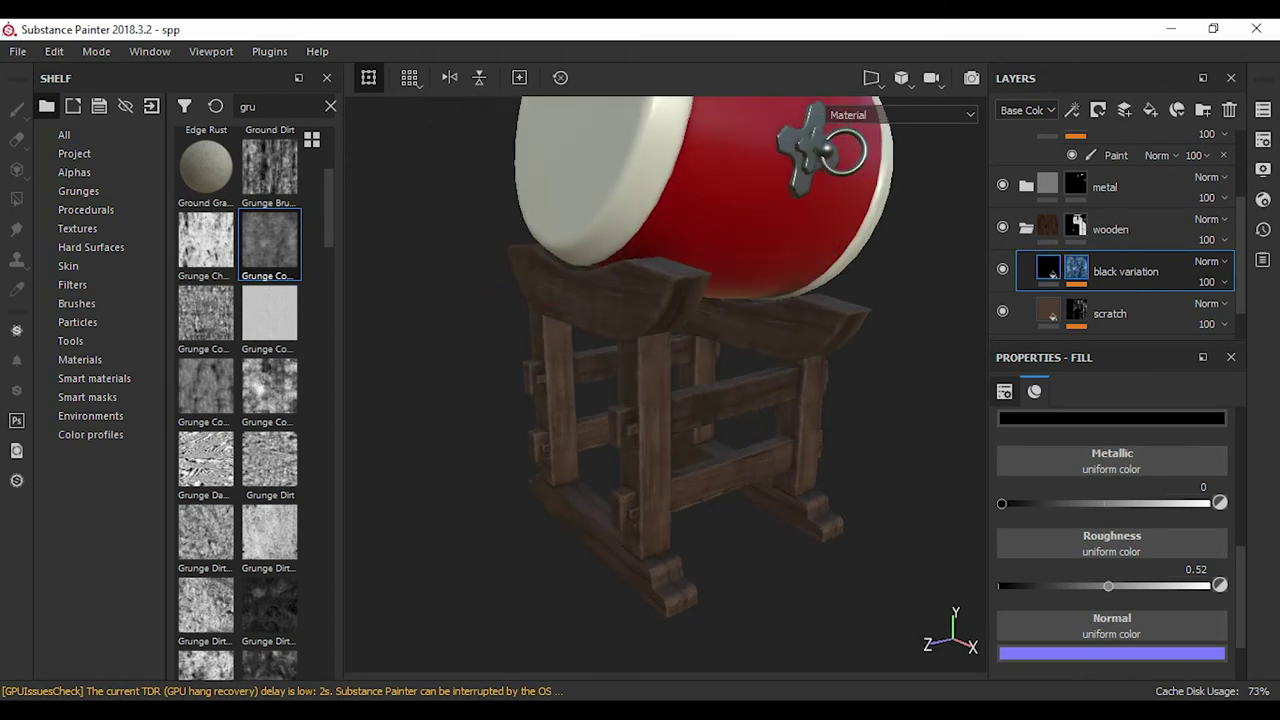
{"action": "left_click_drag", "start_coordinate": [269, 240], "coordinate": [1075, 268]}
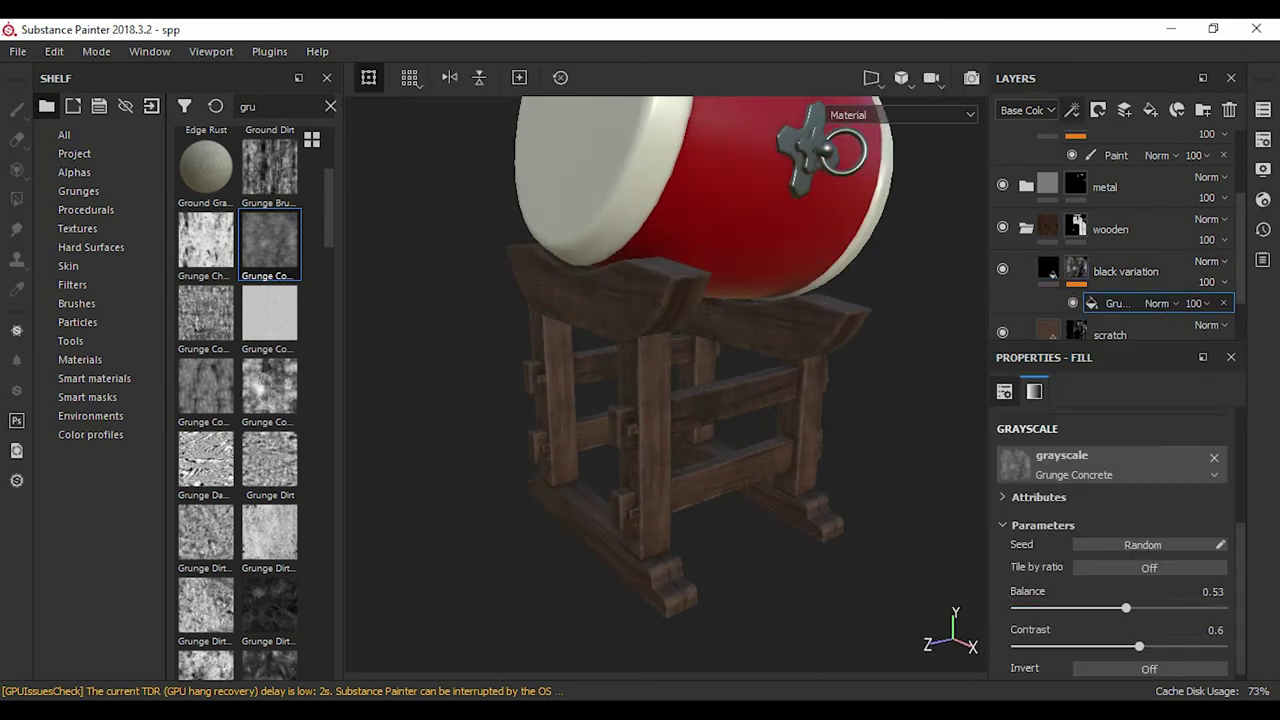
{"action": "left_click", "coordinate": [1072, 110]}
{"action": "left_click", "coordinate": [1110, 160]}
{"action": "left_click", "coordinate": [76, 303]}
- Pick the Dirt 1 brush and toggle between mask-only and full material views
{"action": "scroll", "coordinate": [240, 400], "scroll_direction": "down", "scroll_amount": 5}
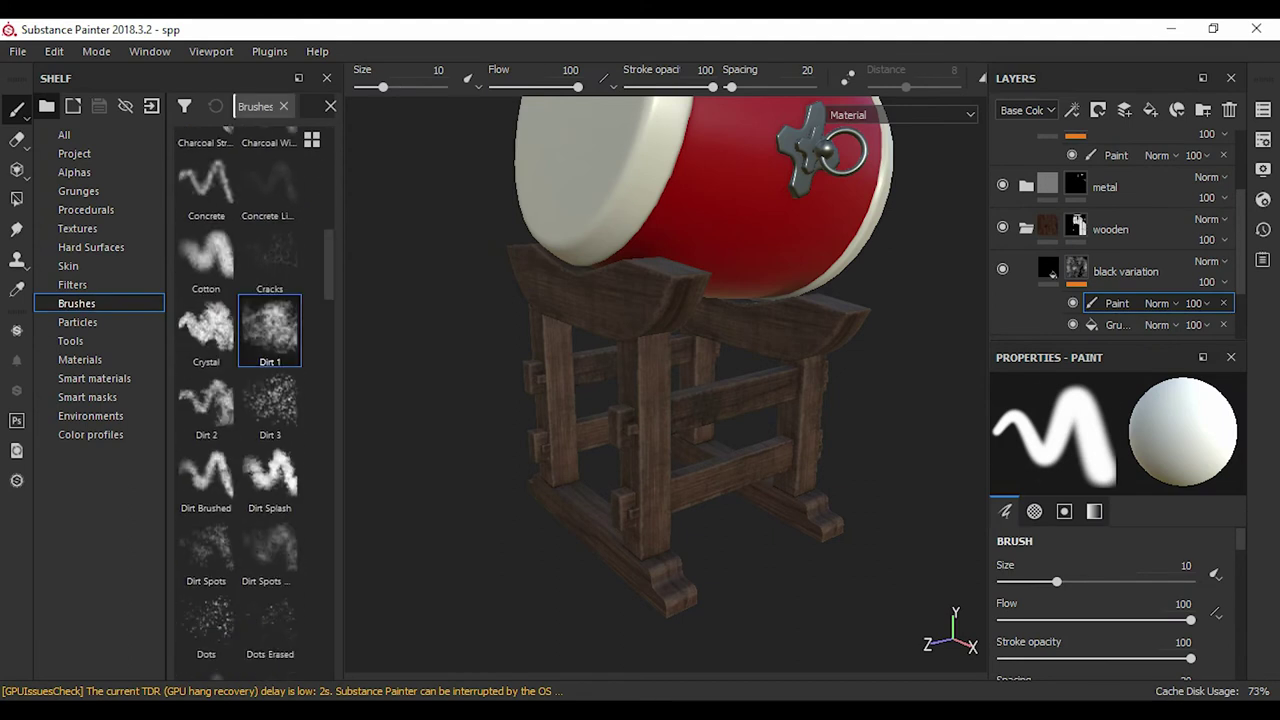
{"action": "left_click", "coordinate": [269, 330]}
{"action": "key", "text": "c"}
{"action": "key", "text": "m"}
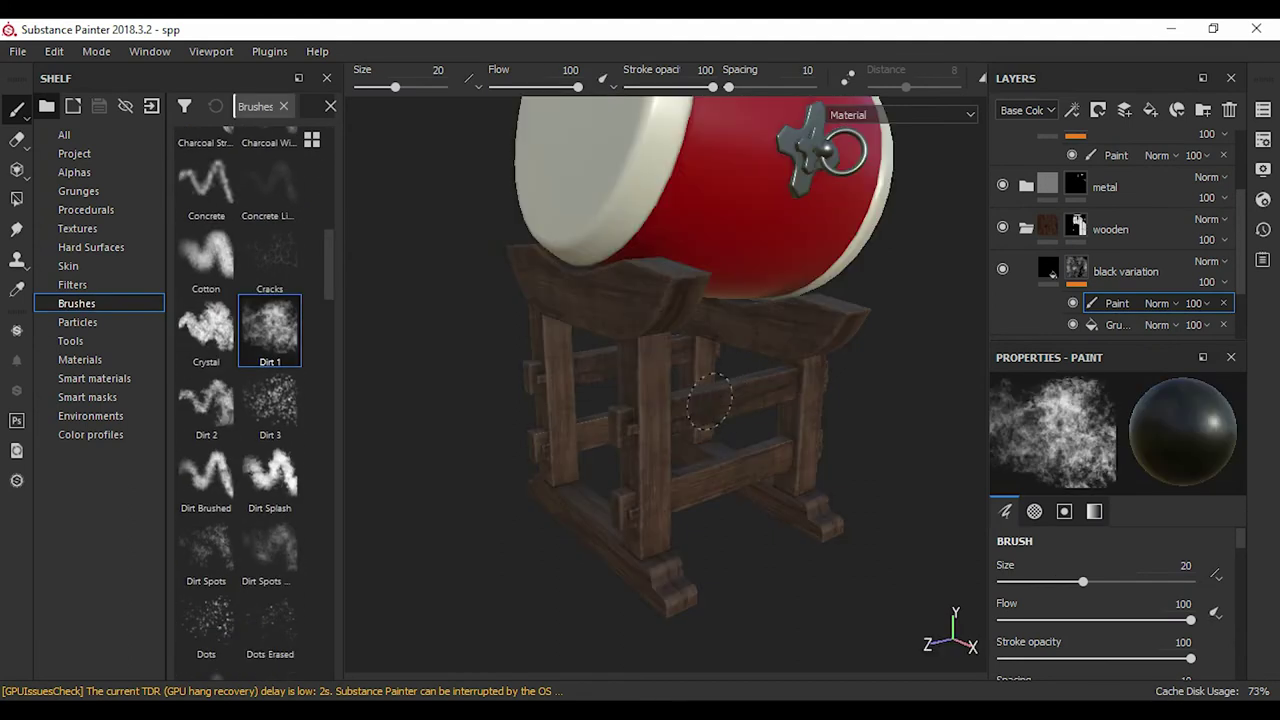
{"action": "left_click_drag", "start_coordinate": [688, 408], "coordinate": [640, 408], "text": "alt"}
- Disable the black variation's metal channel and raise its roughness to 0.6978
{"action": "key", "text": "ctrl+z"}
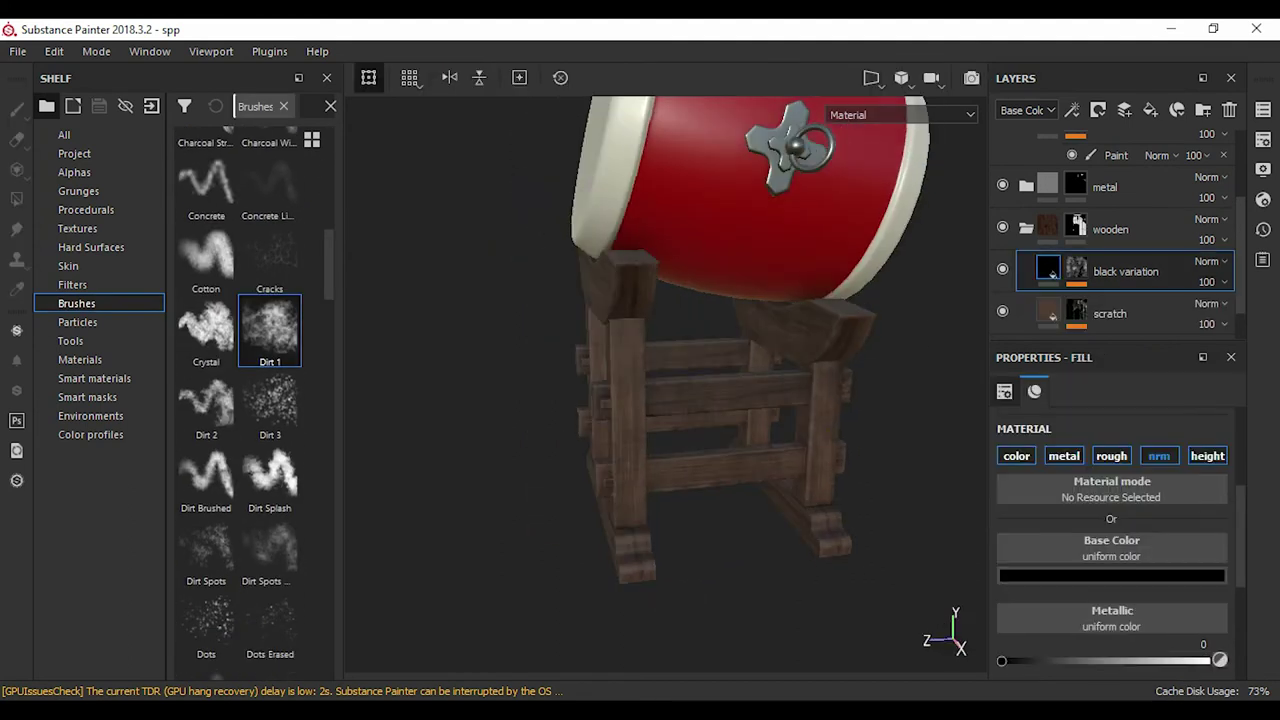
{"action": "left_click", "coordinate": [1064, 455]}
{"action": "left_click_drag", "start_coordinate": [1127, 653], "coordinate": [1145, 653]}
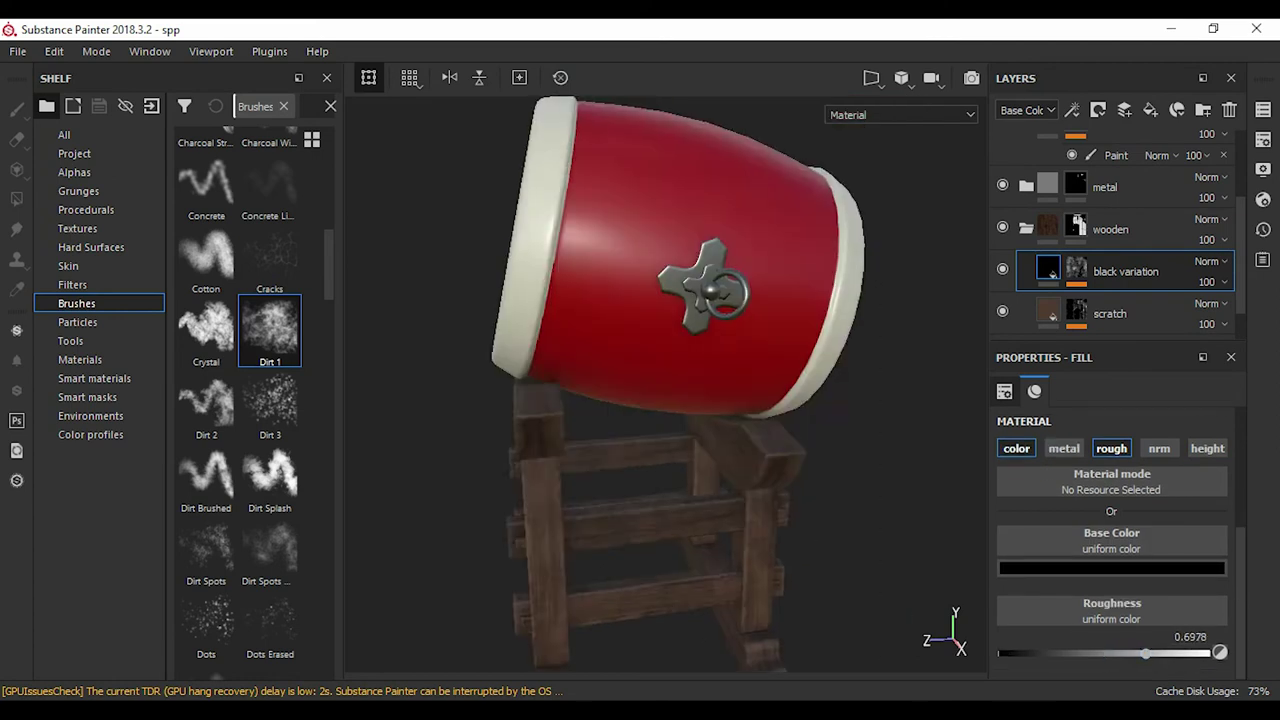
{"action": "left_click_drag", "start_coordinate": [700, 400], "coordinate": [600, 400], "text": "alt"}
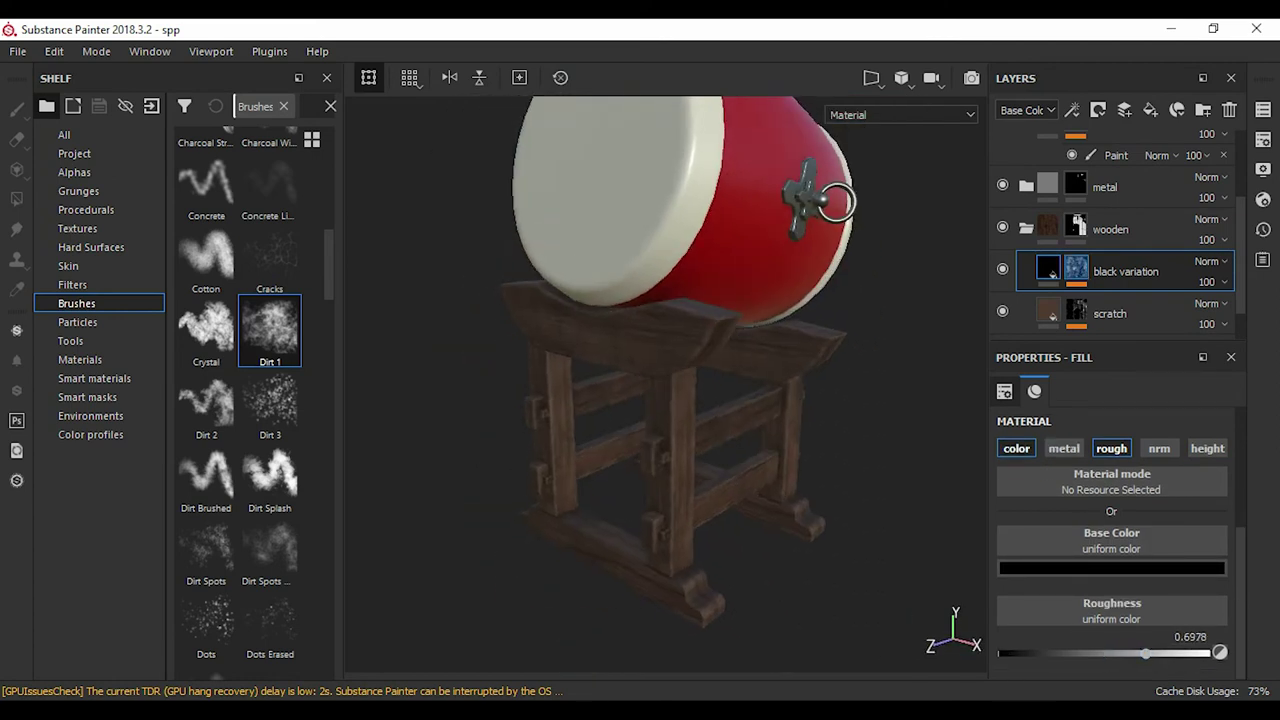
{"action": "key", "text": "ctrl+y"}
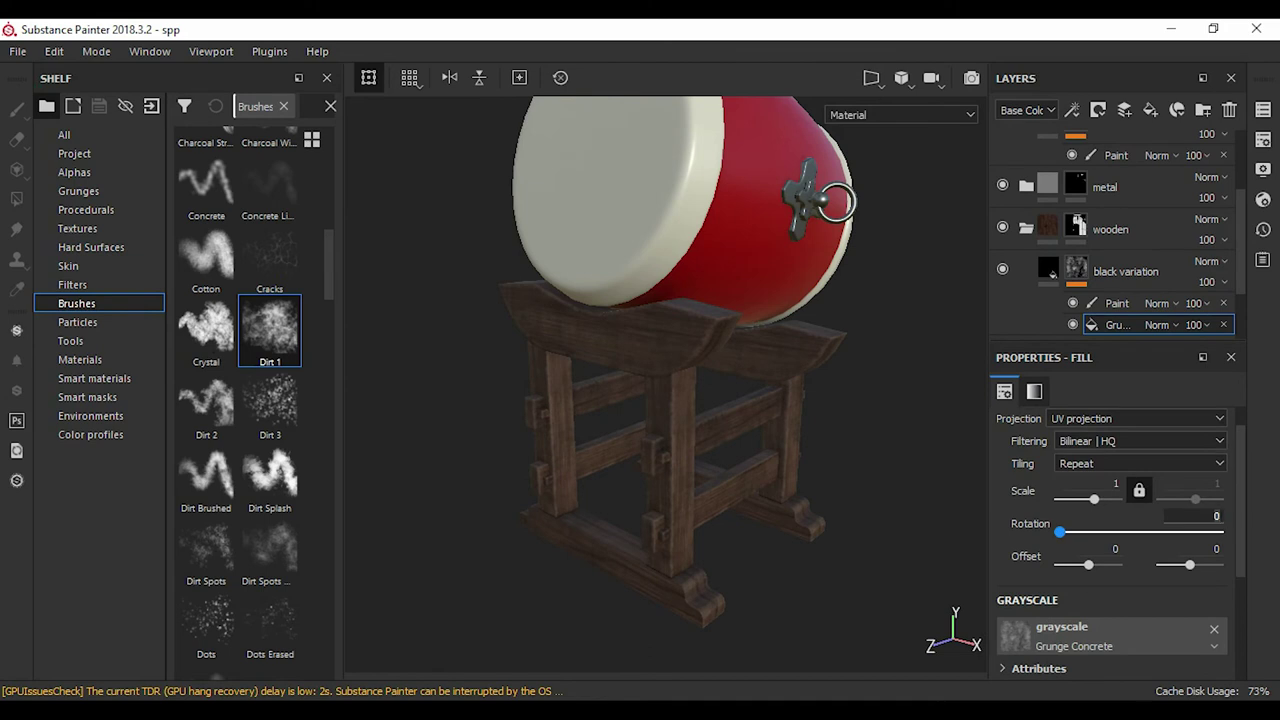
{"action": "left_click_drag", "start_coordinate": [660, 380], "coordinate": [615, 390], "text": "alt"}
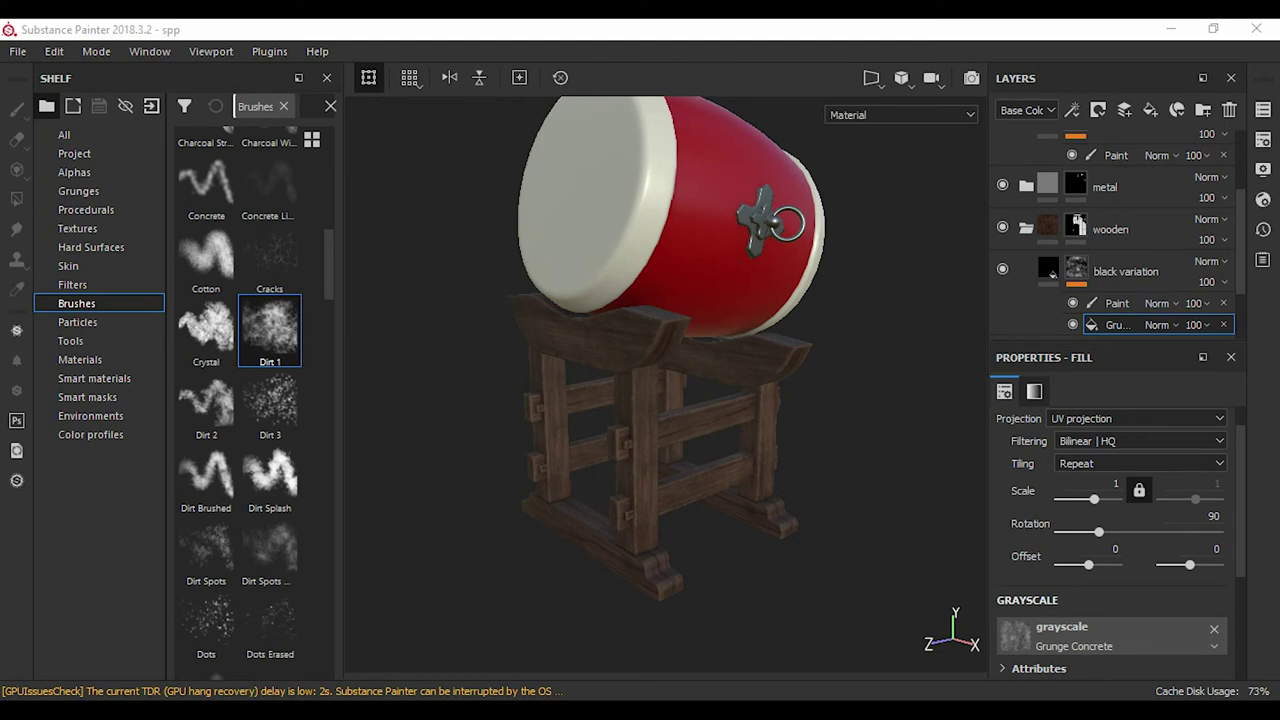
{"action": "left_click_drag", "start_coordinate": [615, 390], "coordinate": [730, 370], "text": "alt"}
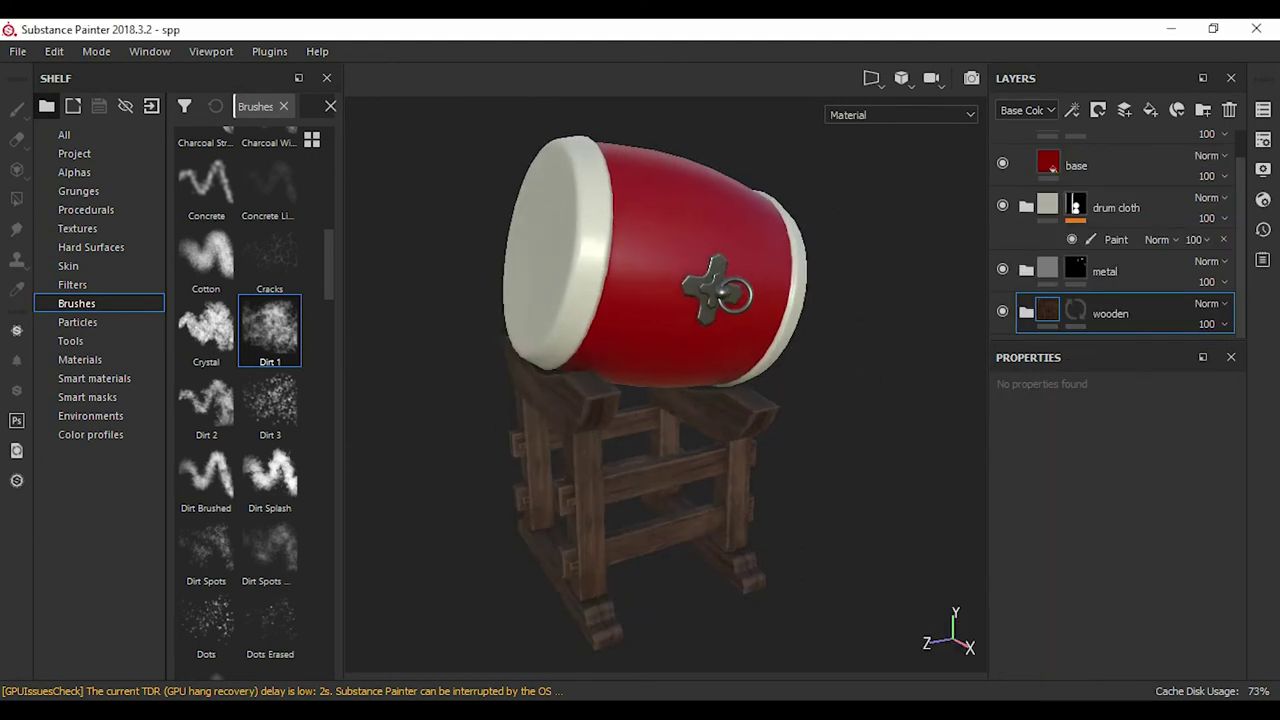
- Add a new layer named grunge above the base fill in the metal folder
{"action": "left_click", "coordinate": [1076, 313]}
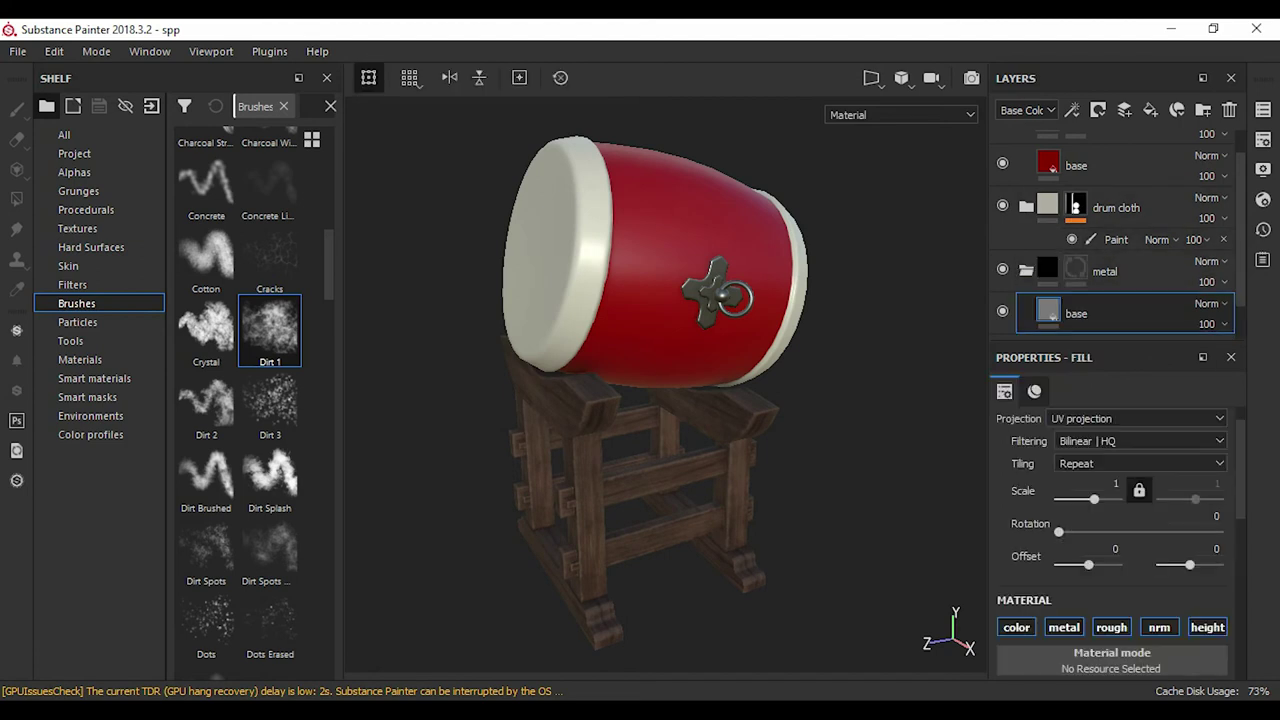
{"action": "left_click_drag", "start_coordinate": [730, 370], "coordinate": [640, 386], "text": "alt"}
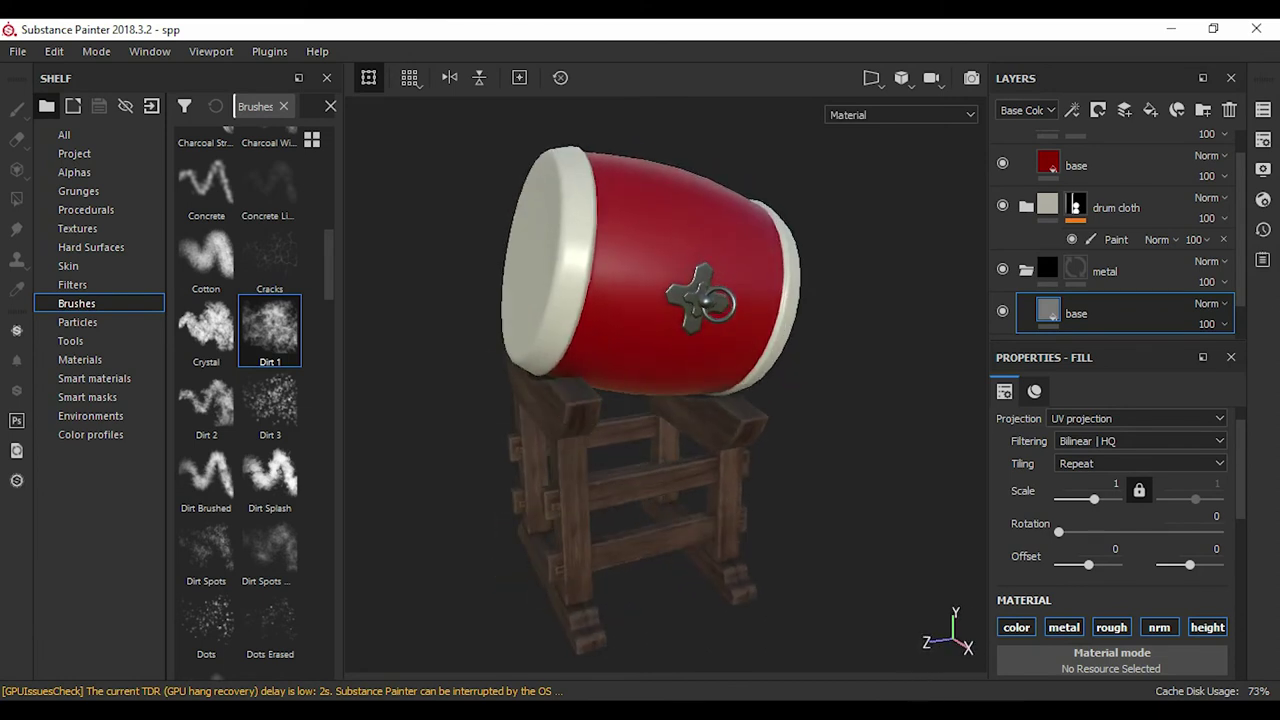
{"action": "key", "text": "ctrl+z"}
{"action": "key", "text": "ctrl+z"}
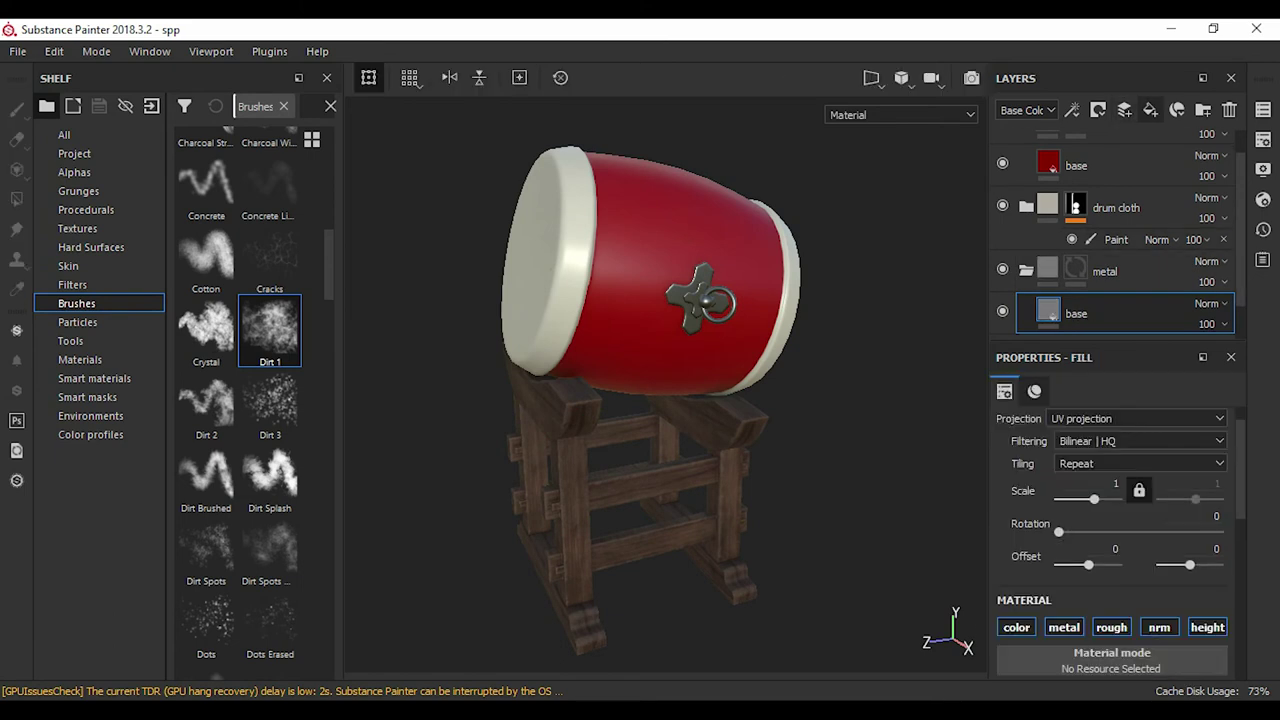
{"action": "key", "text": "ctrl+z"}
{"action": "key", "text": "ctrl+z"}
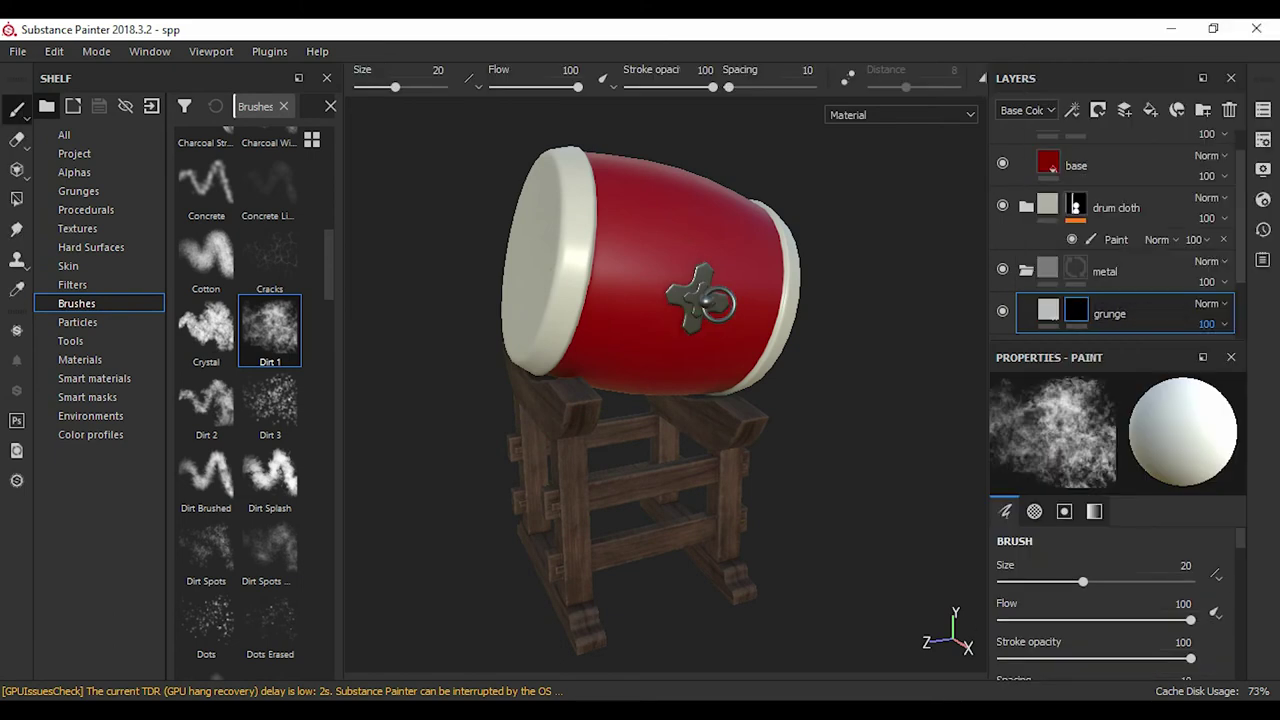
- Add a Fill effect to the grunge mask using the Grunge Concrete Old texture
{"action": "key", "text": "ctrl+z"}
{"action": "left_click", "coordinate": [1072, 110]}
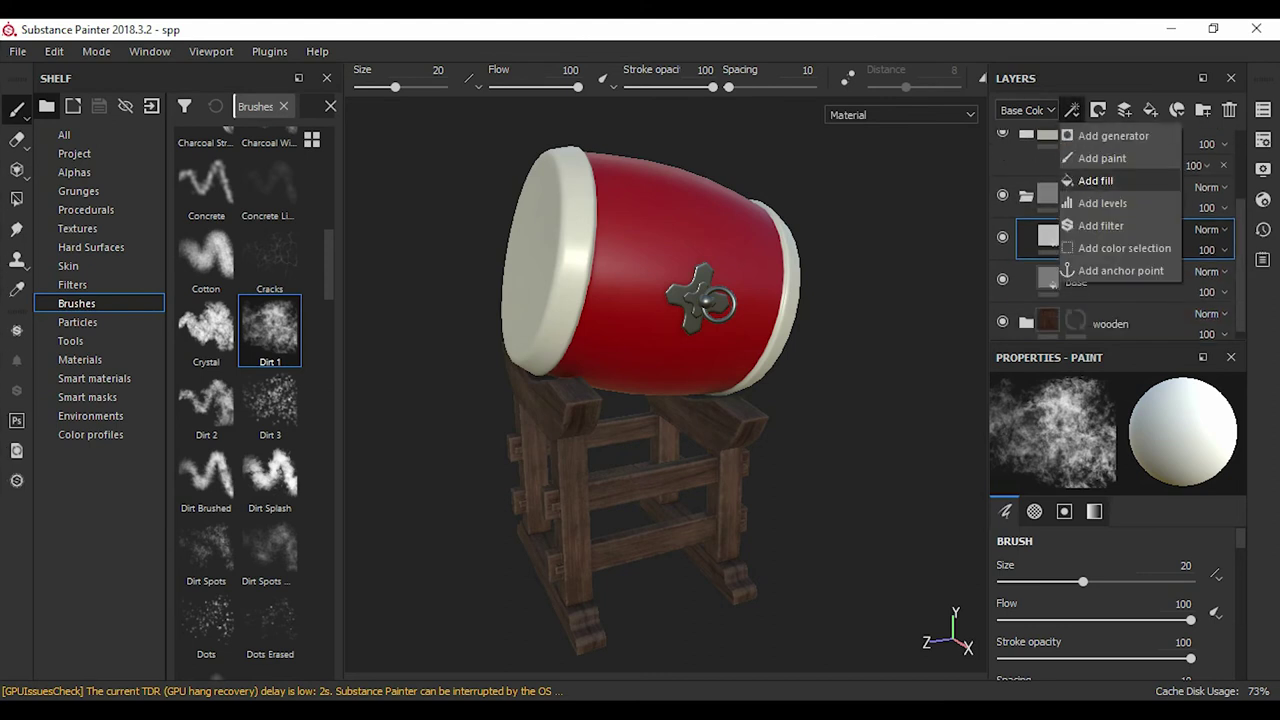
{"action": "left_click", "coordinate": [1095, 180]}
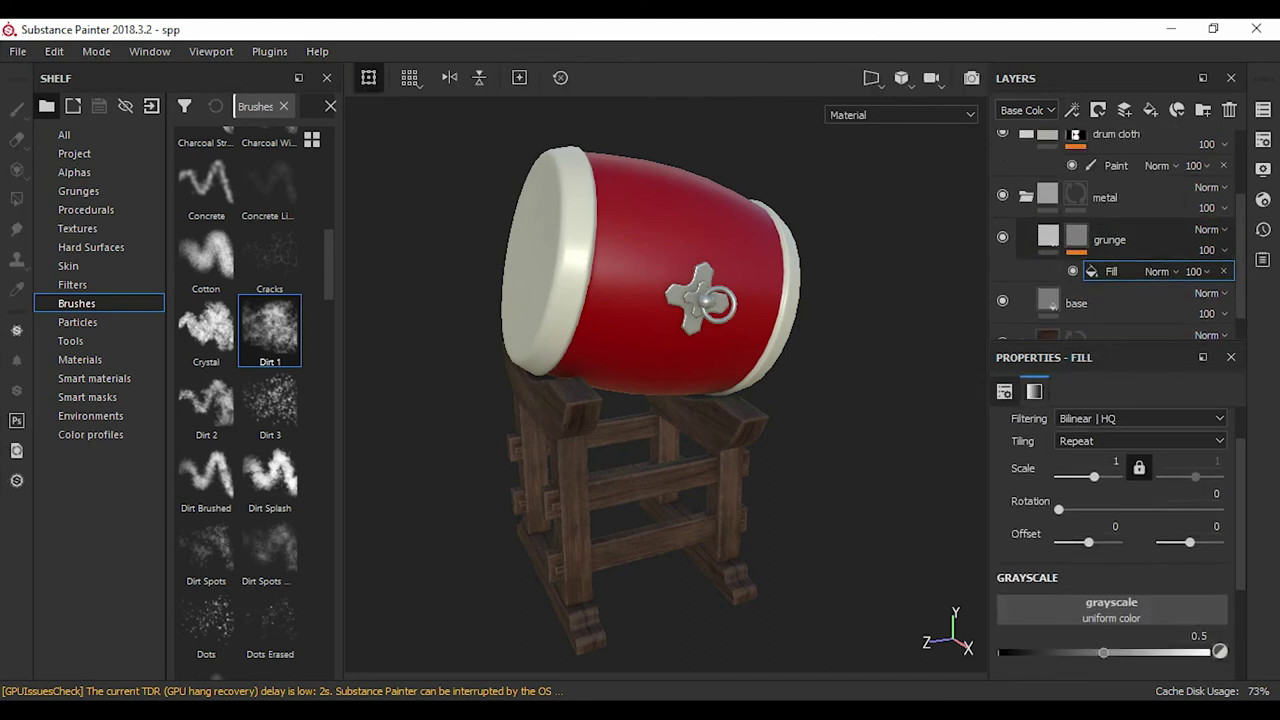
{"action": "left_click", "coordinate": [64, 134]}
{"action": "left_click", "coordinate": [270, 106]}
{"action": "type", "text": "gr"}
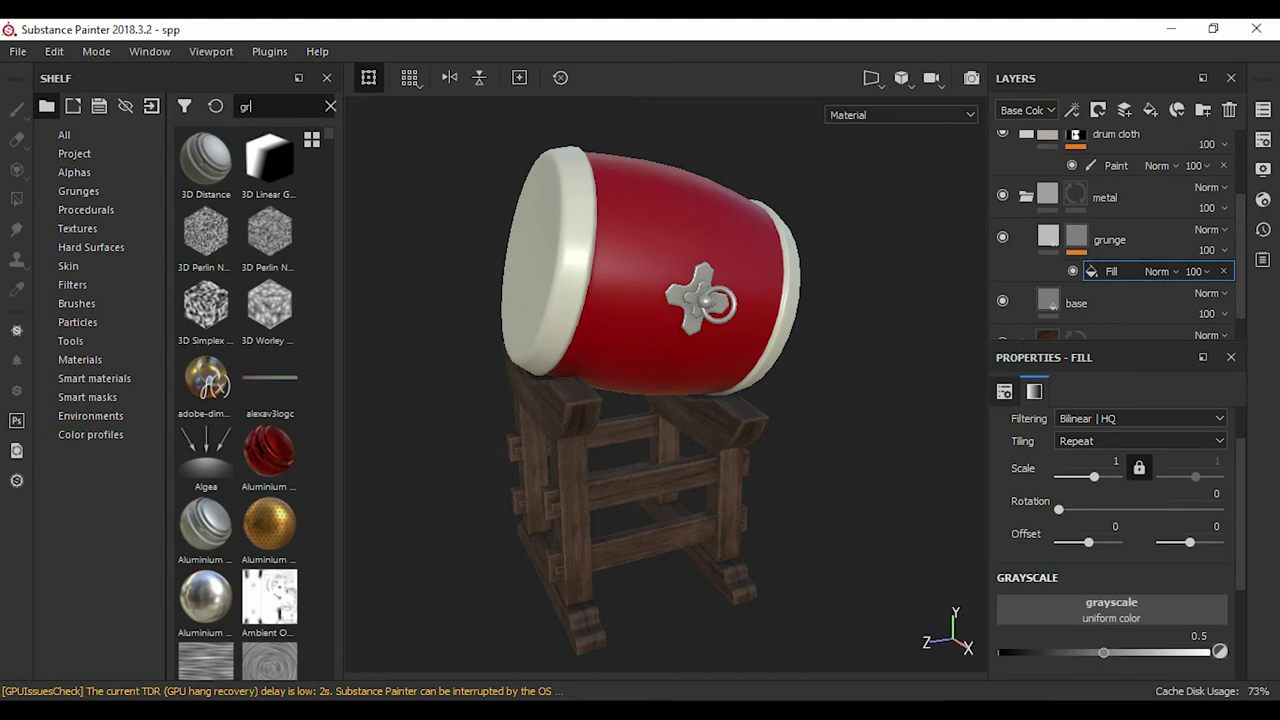
{"action": "type", "text": "u"}
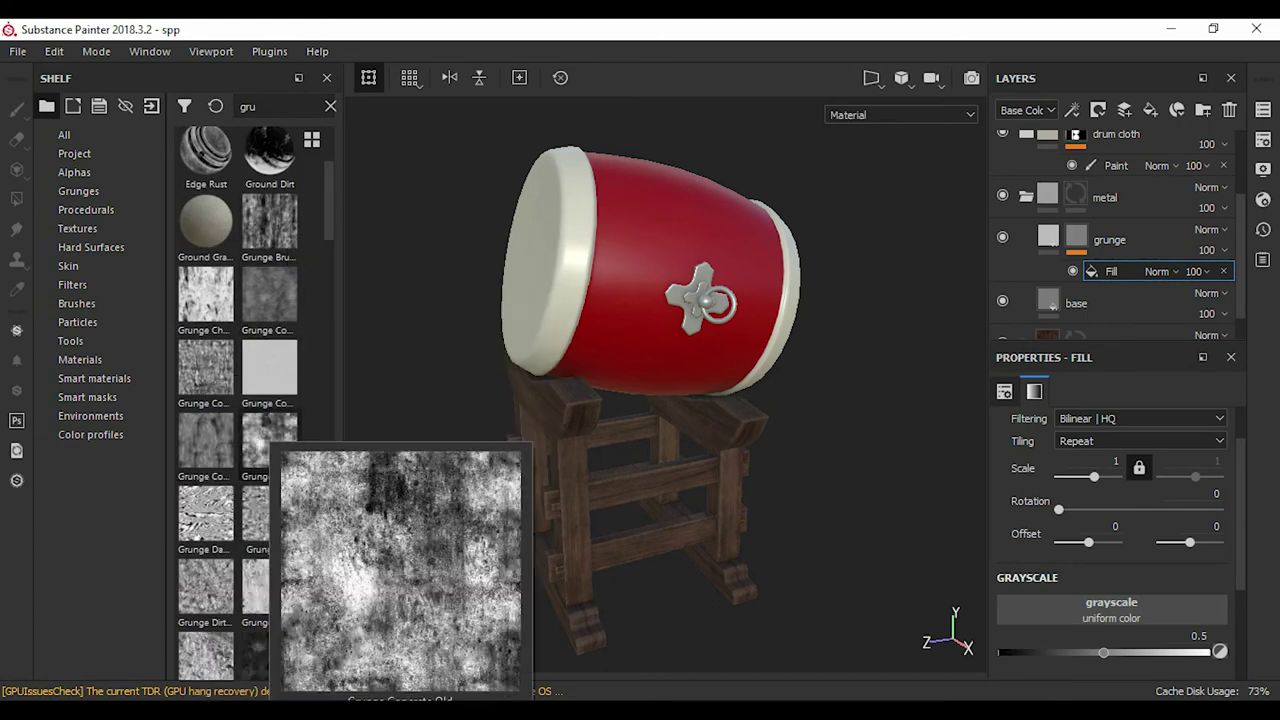
{"action": "left_click", "coordinate": [270, 440]}
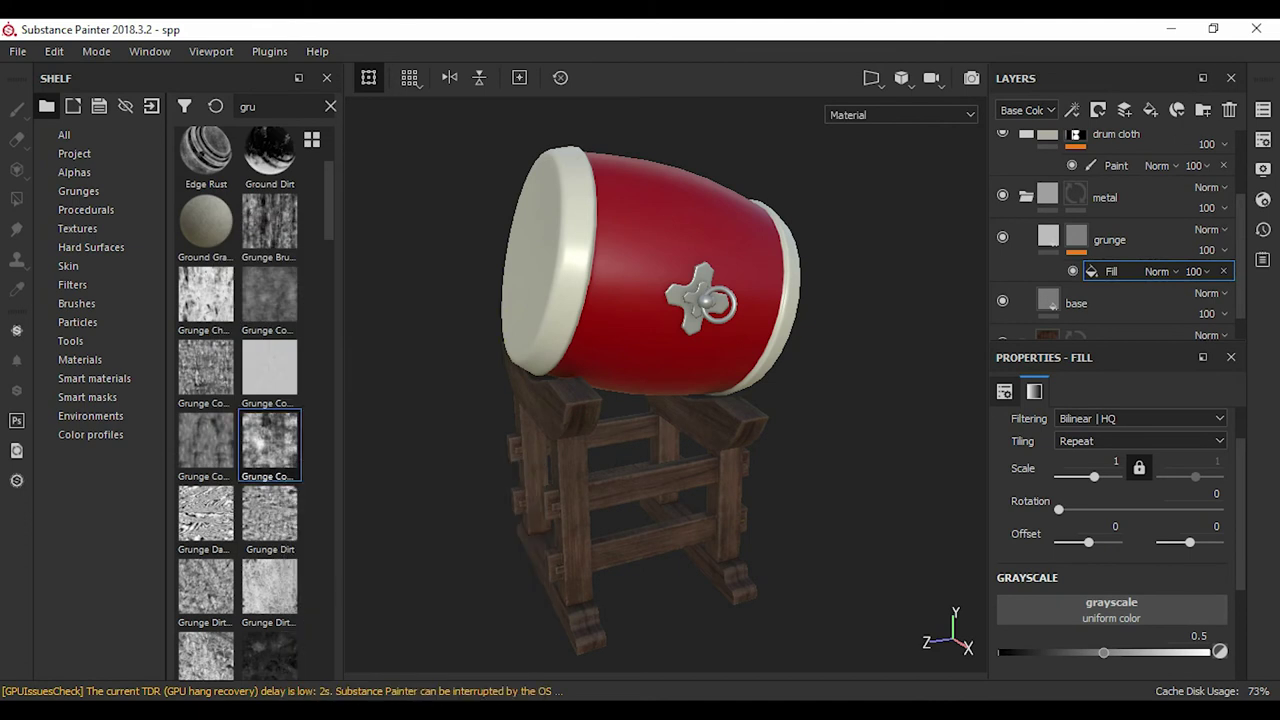
{"action": "left_click_drag", "start_coordinate": [270, 440], "coordinate": [1111, 610]}
{"action": "scroll", "coordinate": [660, 380], "scroll_direction": "up", "scroll_amount": 5}
- Limit the grunge layer to roughness only, lowering its roughness to about 0.63
{"action": "left_click", "coordinate": [1110, 240]}
{"action": "left_click", "coordinate": [1016, 605]}
{"action": "left_click", "coordinate": [1064, 605]}
{"action": "left_click", "coordinate": [1159, 605]}
{"action": "left_click", "coordinate": [1207, 605]}
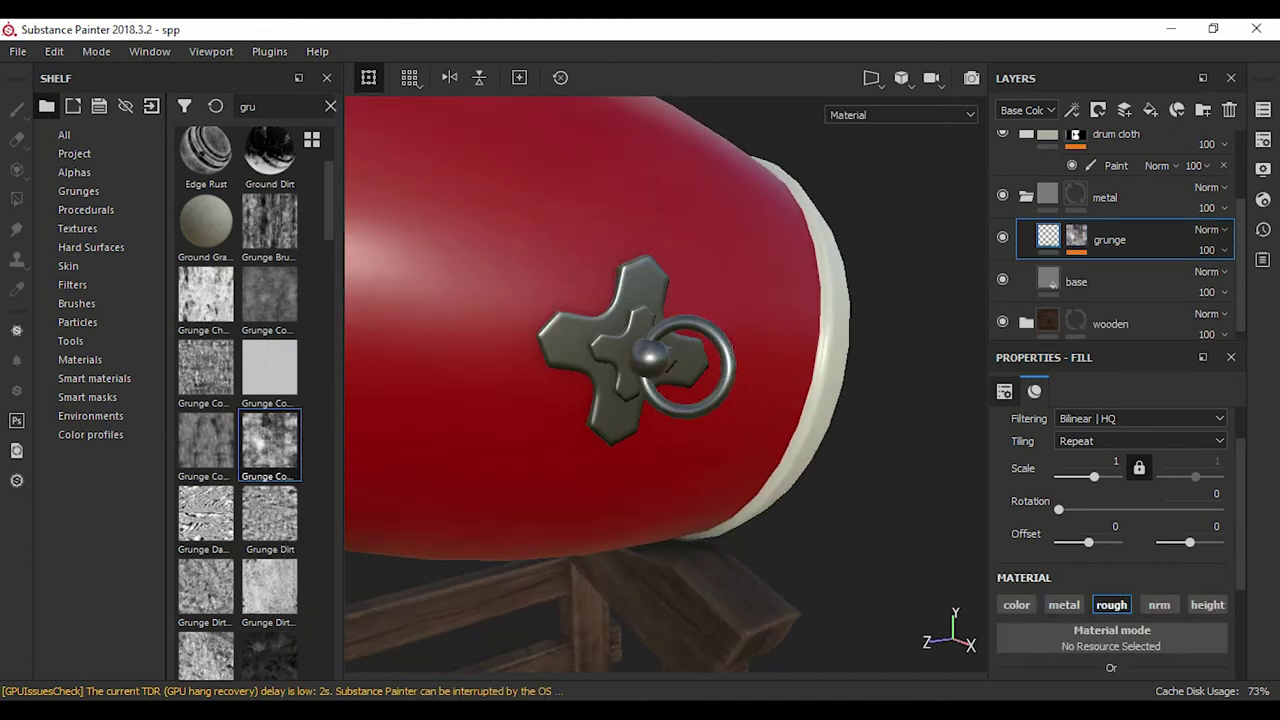
{"action": "scroll", "coordinate": [1110, 500], "scroll_direction": "down", "scroll_amount": 3}
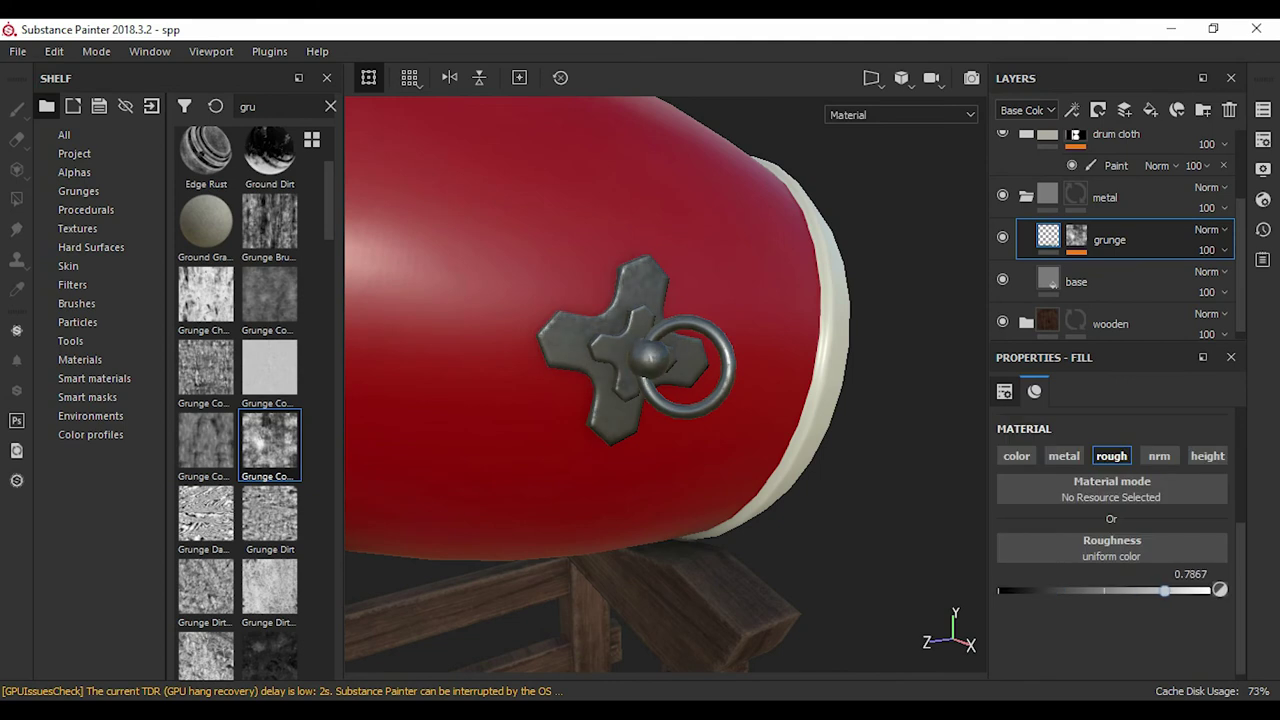
{"action": "left_click_drag", "start_coordinate": [1162, 590], "coordinate": [1131, 590]}
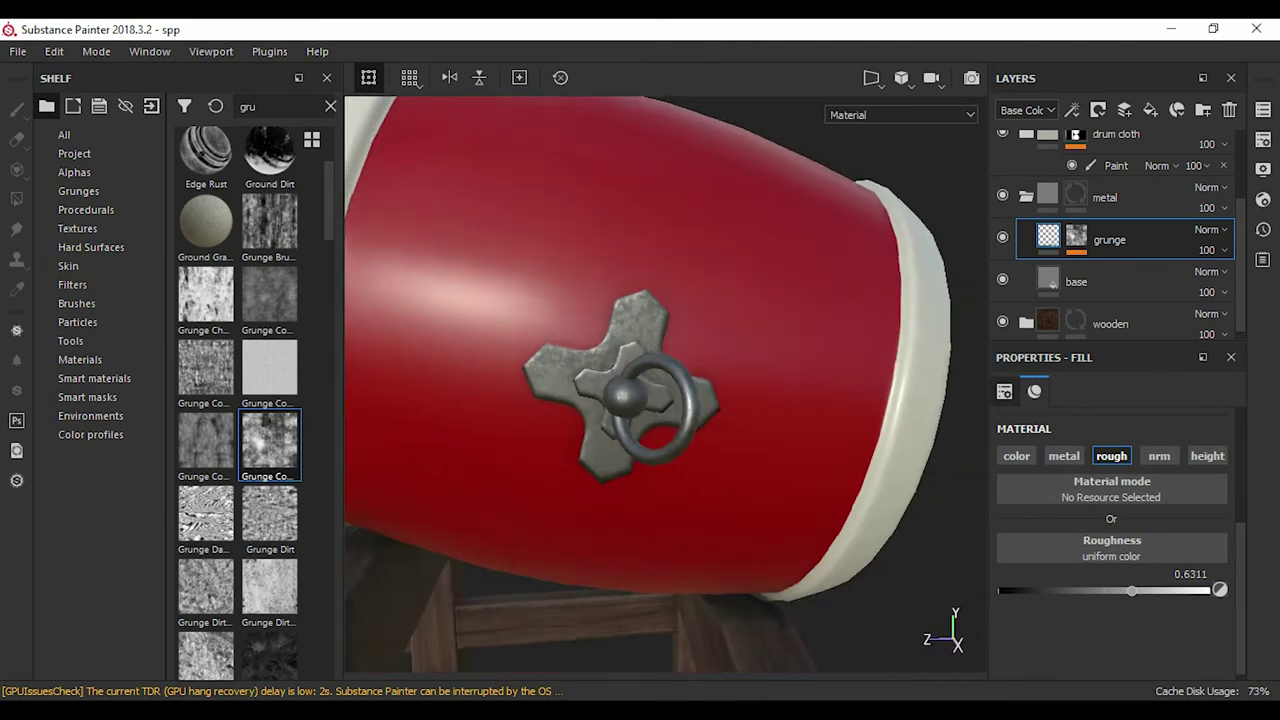
- Check the base layer's colour, then add a black-masked fill layer above grunge
{"action": "left_click", "coordinate": [1076, 281]}
{"action": "left_click", "coordinate": [1111, 575]}
{"action": "key", "text": "Escape"}
{"action": "left_click_drag", "start_coordinate": [600, 400], "coordinate": [640, 380], "text": "alt"}
{"action": "left_click", "coordinate": [1109, 239]}
{"action": "left_click", "coordinate": [1150, 109]}
{"action": "left_click", "coordinate": [1098, 109]}
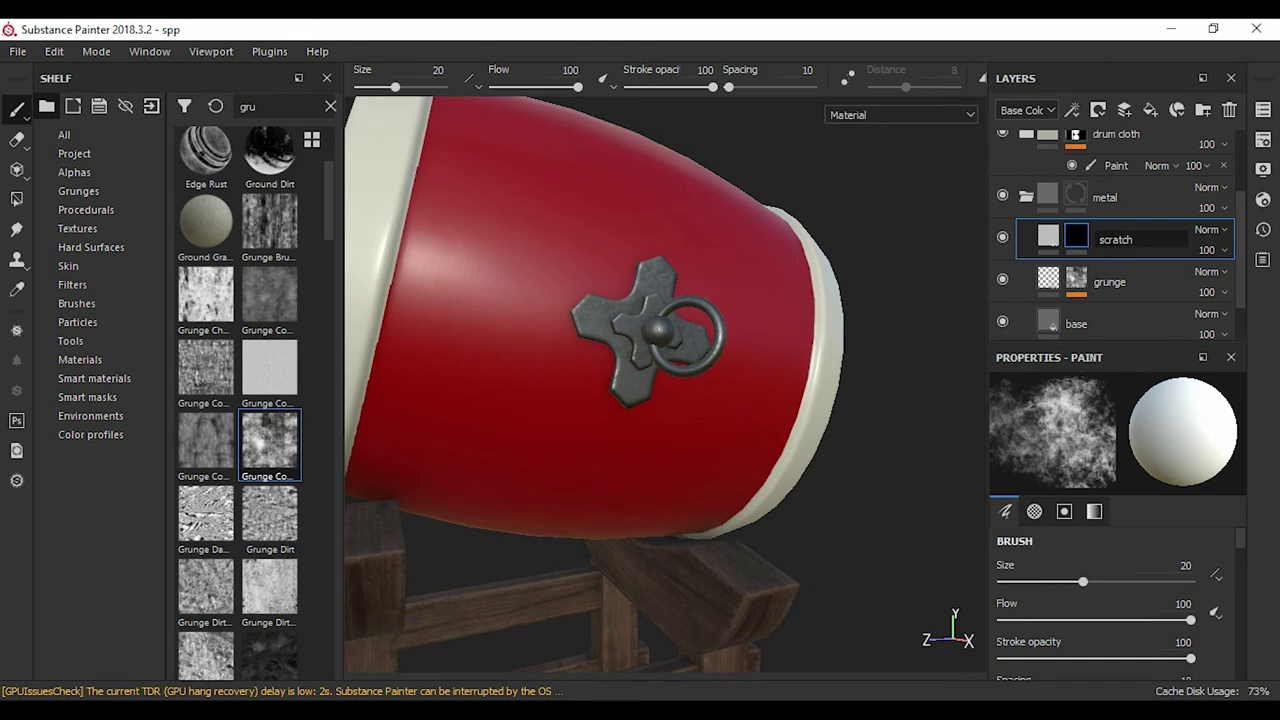
- Name the layer scratch and apply the 'scra' Edges Scratches mask with its Metal Edge Wear generator
{"action": "left_click", "coordinate": [1048, 236]}
{"action": "left_click", "coordinate": [330, 106]}
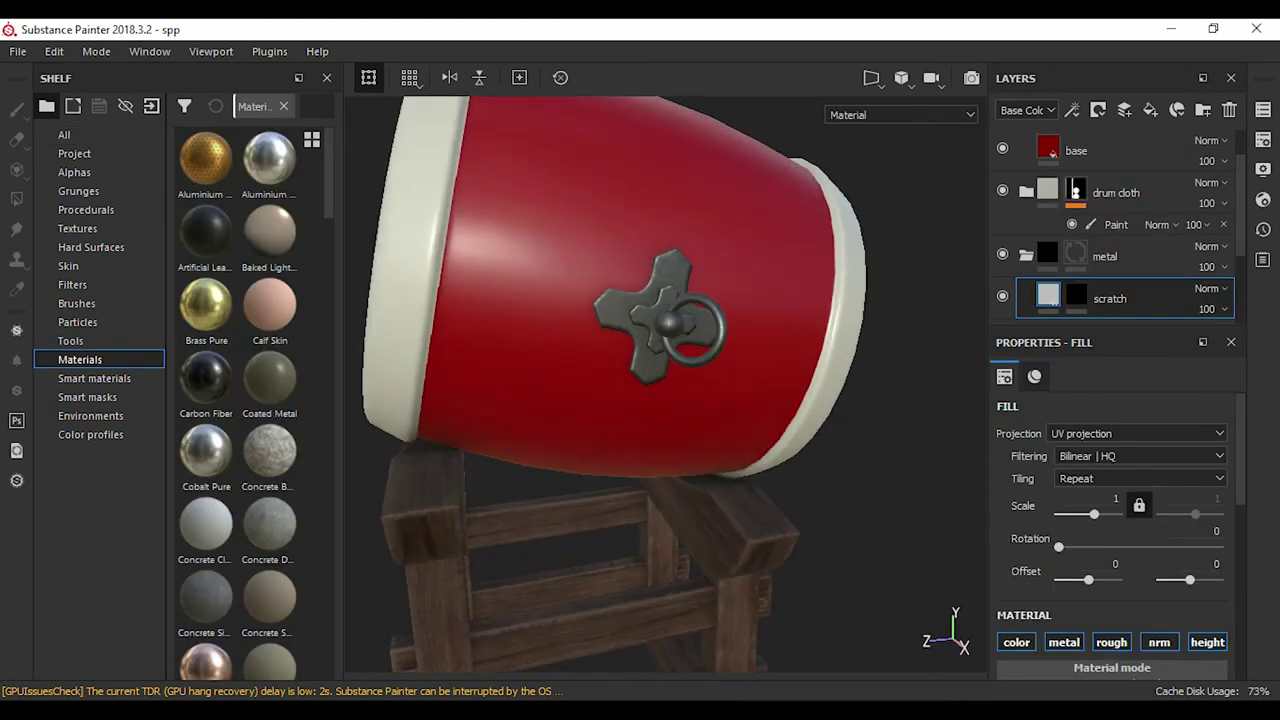
{"action": "key", "text": "1"}
{"action": "scroll", "coordinate": [1110, 250], "scroll_direction": "down", "scroll_amount": 1}
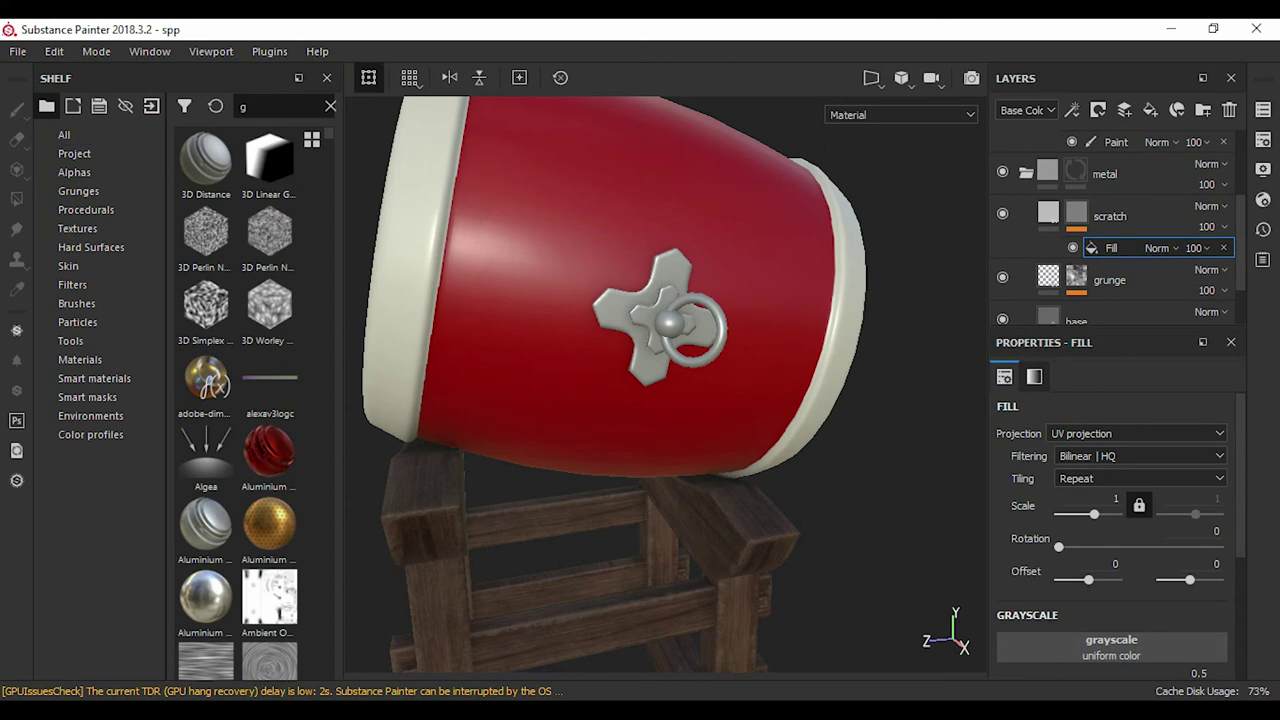
{"action": "type", "text": "scra"}
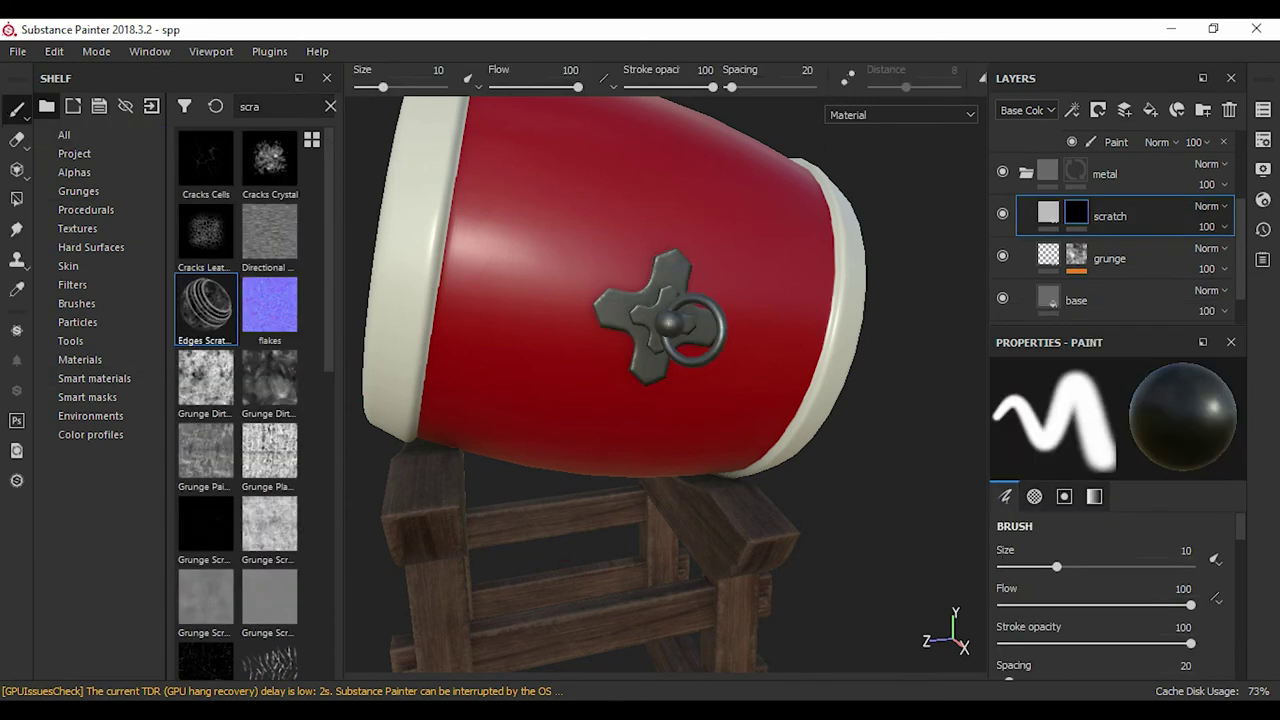
{"action": "left_click", "coordinate": [1115, 269]}
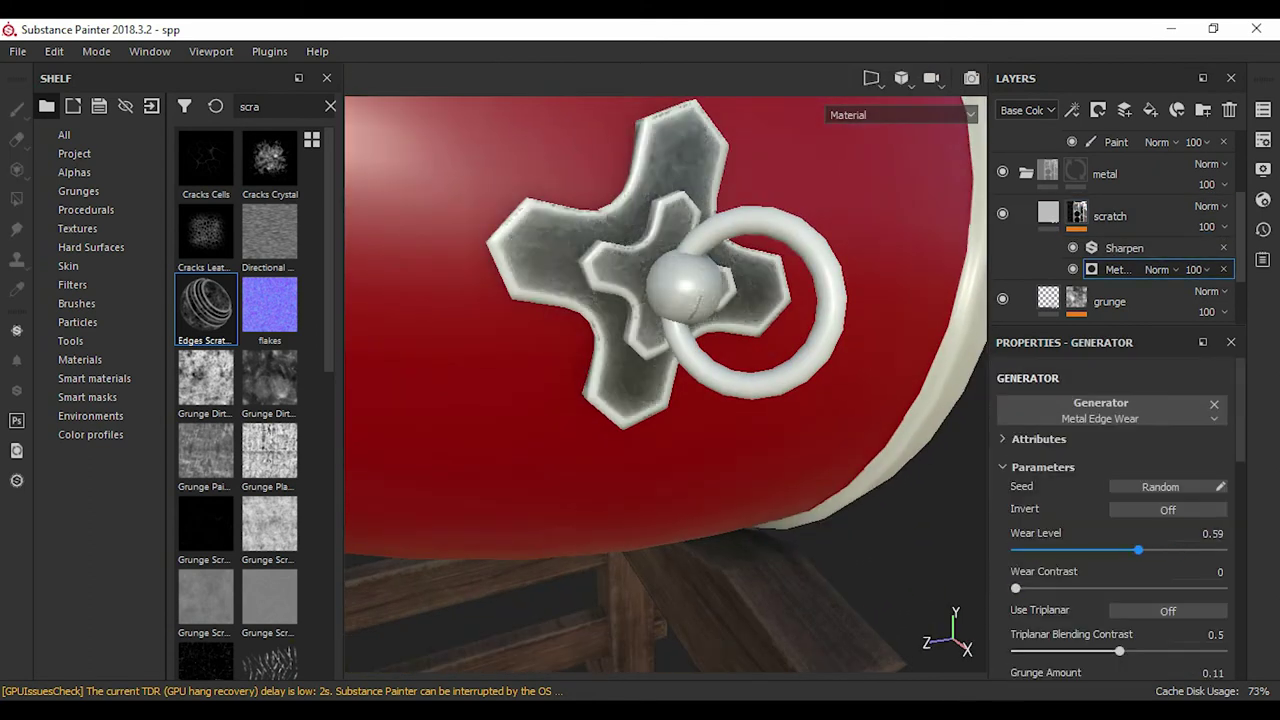
- Set edge wear Edges Smoothness 0, AO Masking 0.14, Curvature Weight 0.12, Grunge Amount 0.12
{"action": "scroll", "coordinate": [1118, 520], "scroll_direction": "down", "scroll_amount": 4}
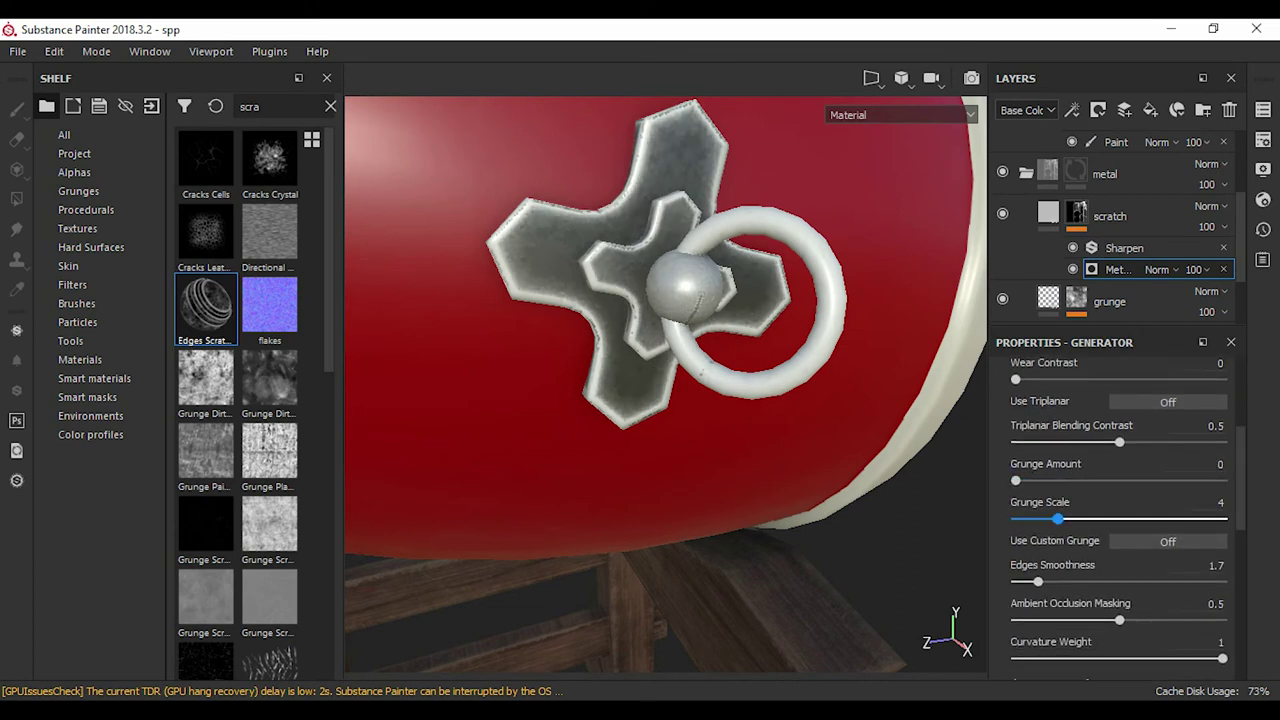
{"action": "left_click_drag", "start_coordinate": [1038, 581], "coordinate": [1014, 581]}
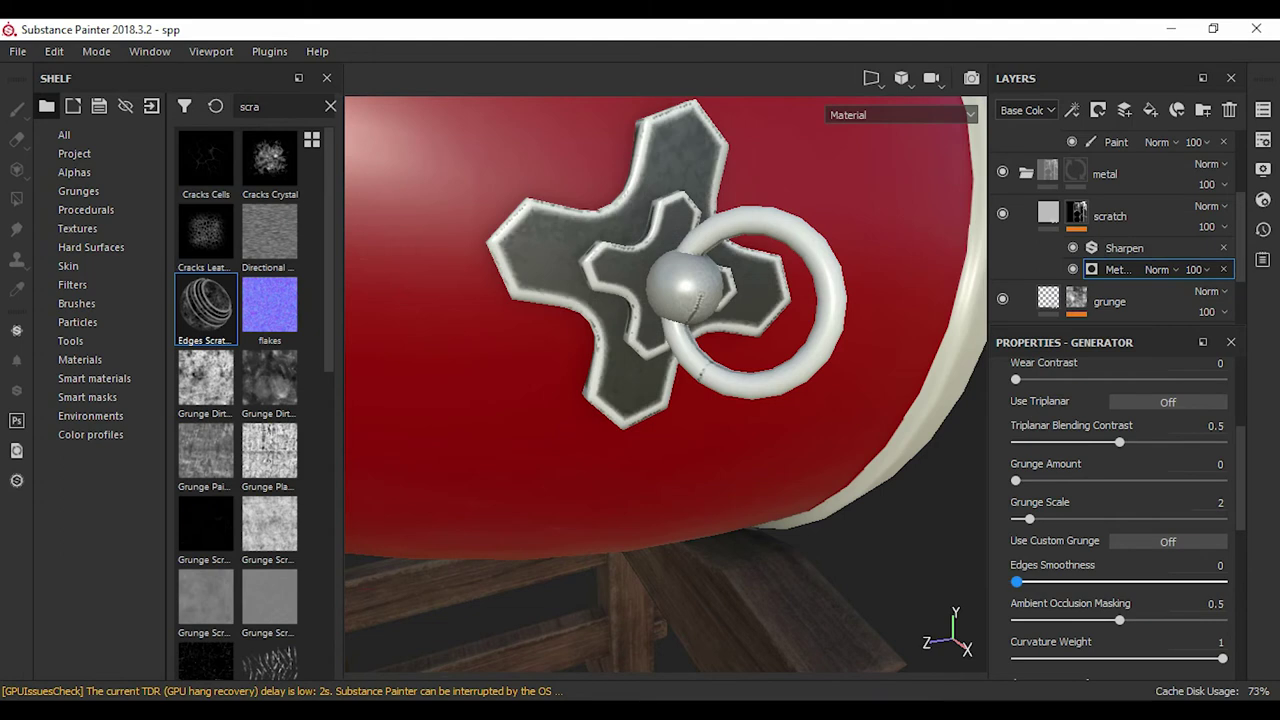
{"action": "scroll", "coordinate": [1118, 540], "scroll_direction": "down", "scroll_amount": 2}
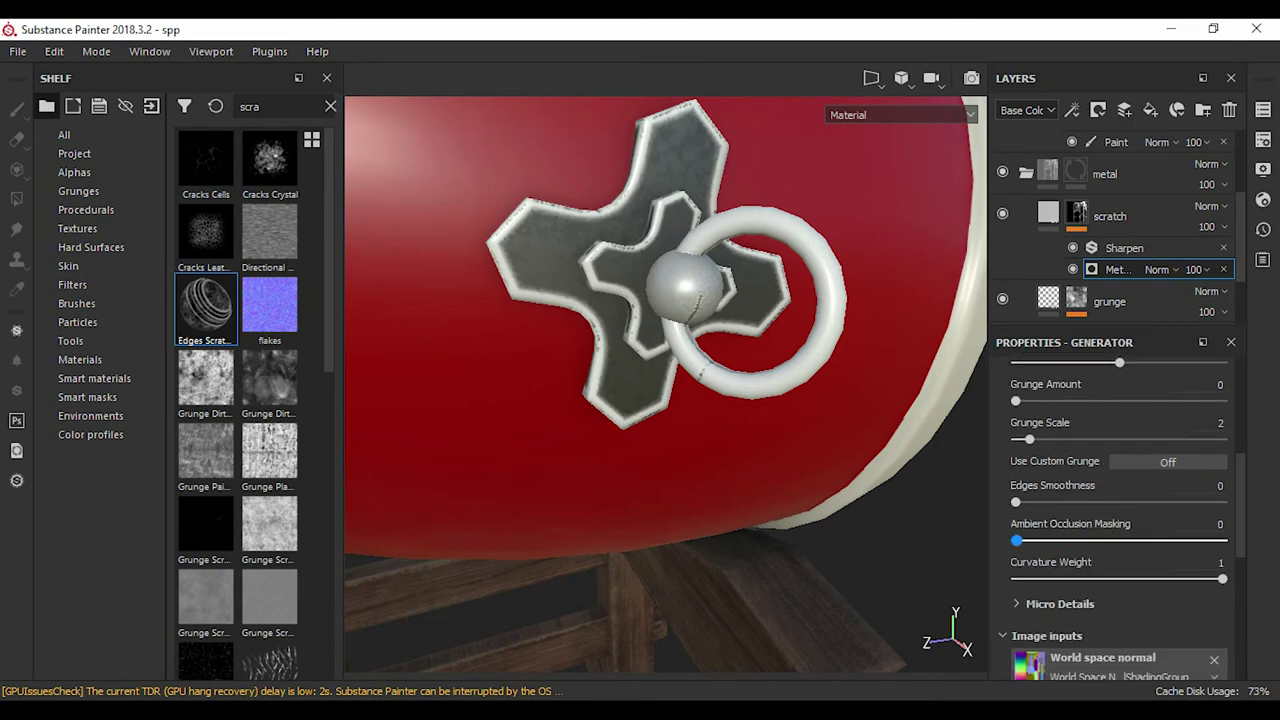
{"action": "left_click_drag", "start_coordinate": [1222, 578], "coordinate": [1043, 578]}
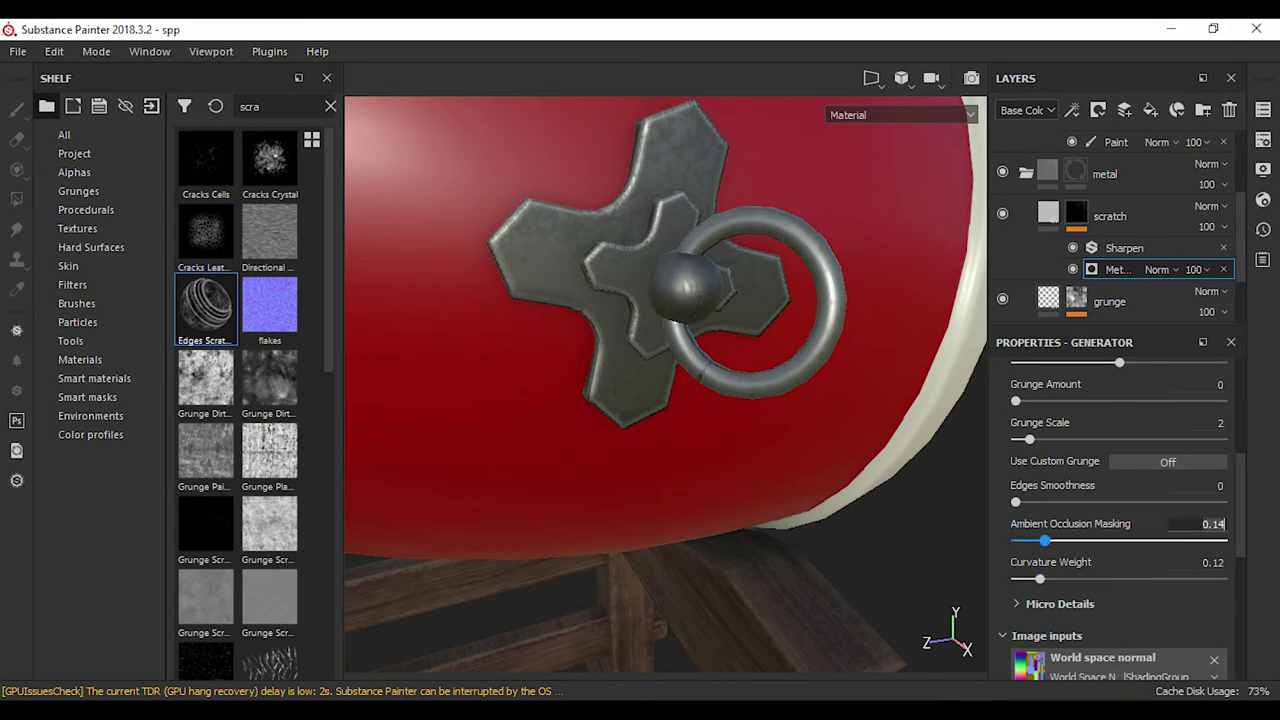
{"action": "scroll", "coordinate": [1118, 520], "scroll_direction": "down", "scroll_amount": 3}
{"action": "scroll", "coordinate": [1118, 520], "scroll_direction": "down", "scroll_amount": 1}
{"action": "scroll", "coordinate": [1118, 520], "scroll_direction": "up", "scroll_amount": 4}
{"action": "scroll", "coordinate": [1118, 520], "scroll_direction": "up", "scroll_amount": 1}
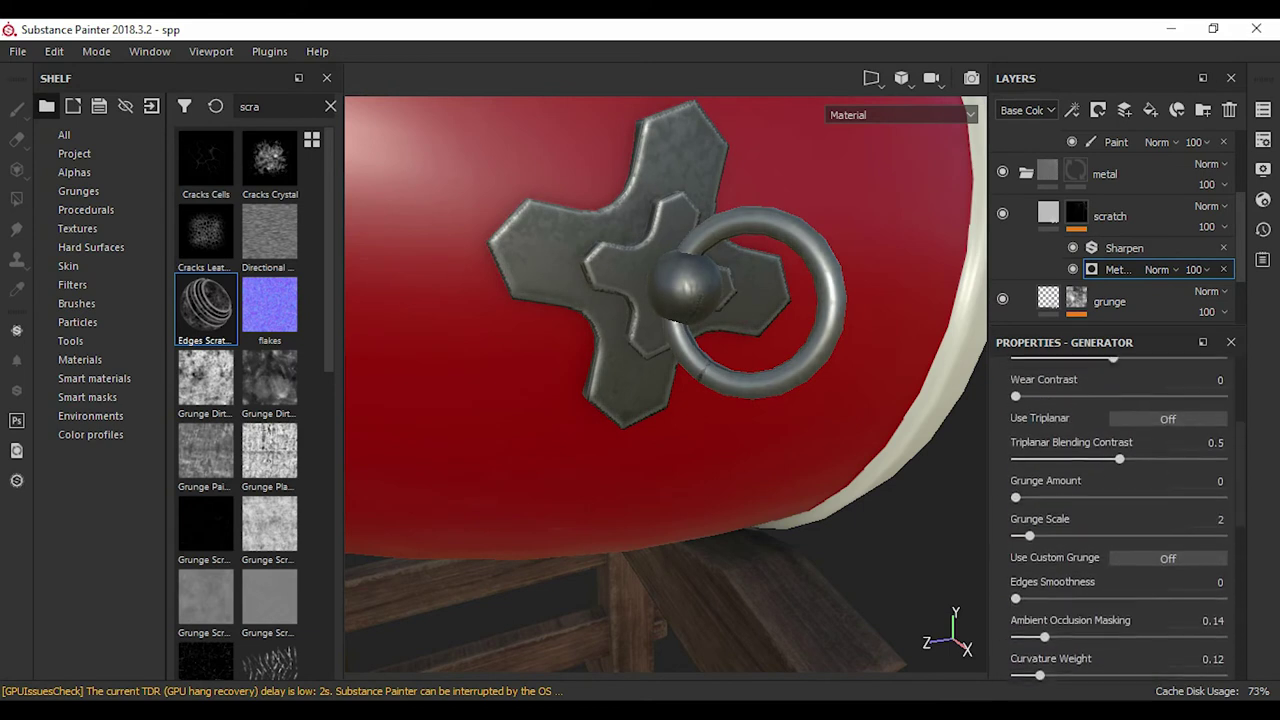
{"action": "left_click_drag", "start_coordinate": [1015, 506], "coordinate": [1032, 507]}
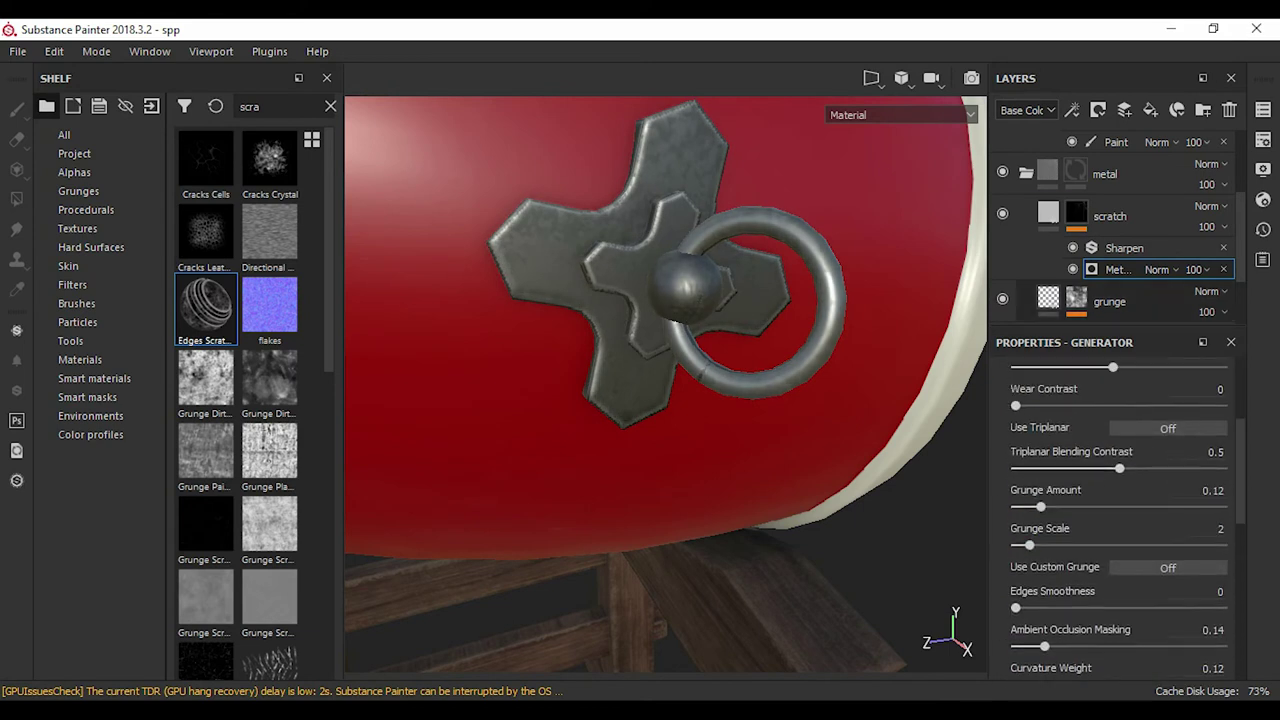
- Make the scratch material metallic 1 with roughness 0.27, then duplicate the layer
{"action": "left_click", "coordinate": [1110, 216]}
{"action": "scroll", "coordinate": [1112, 510], "scroll_direction": "down", "scroll_amount": 3}
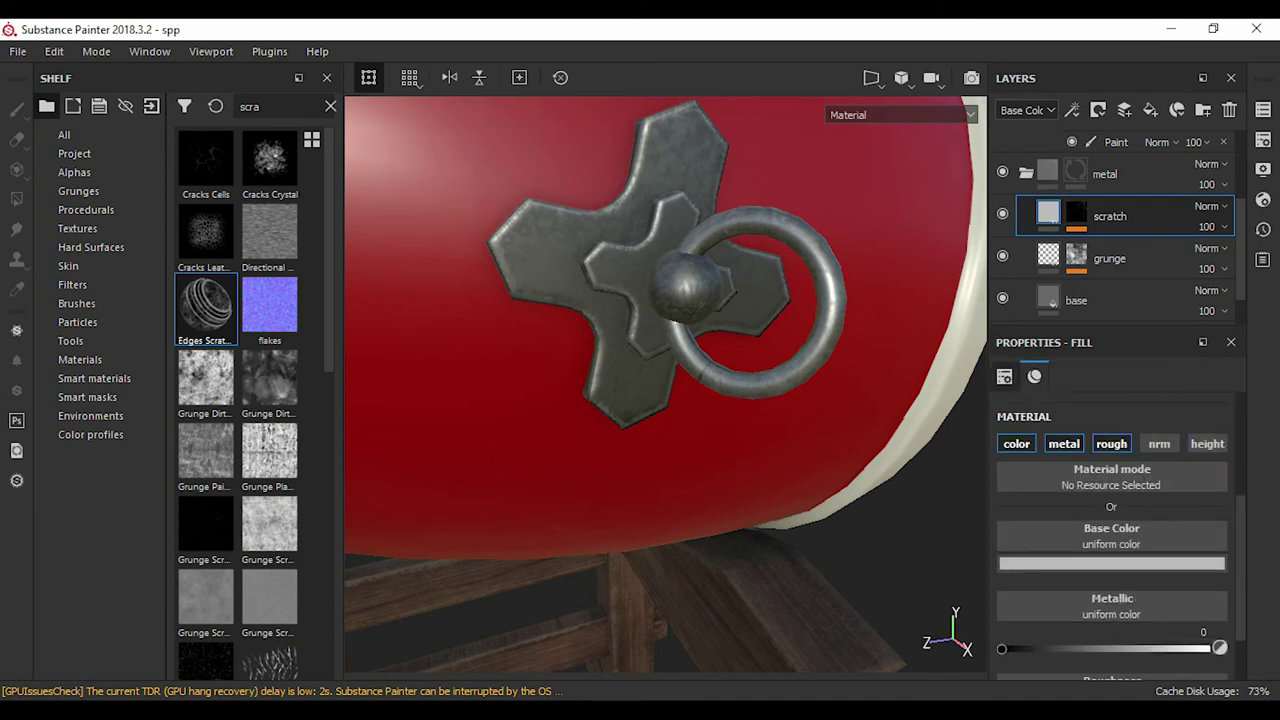
{"action": "scroll", "coordinate": [1112, 520], "scroll_direction": "down", "scroll_amount": 1}
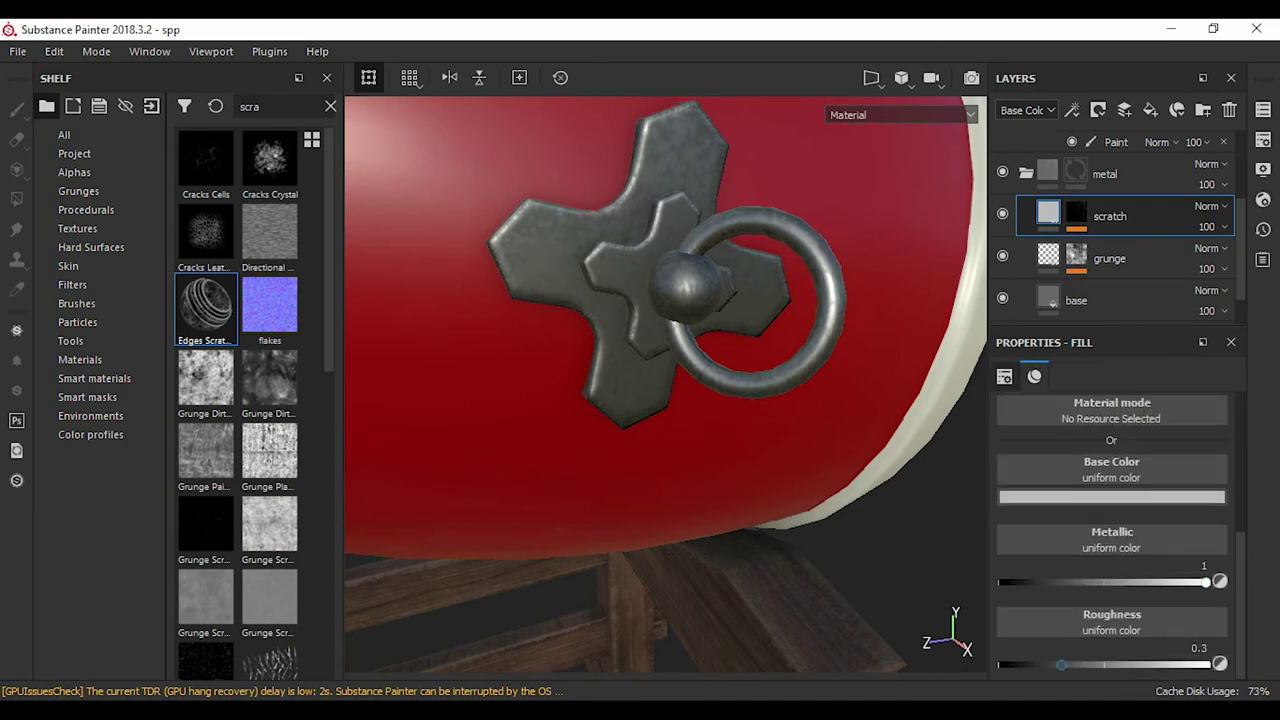
{"action": "left_click_drag", "start_coordinate": [1073, 664], "coordinate": [1053, 664]}
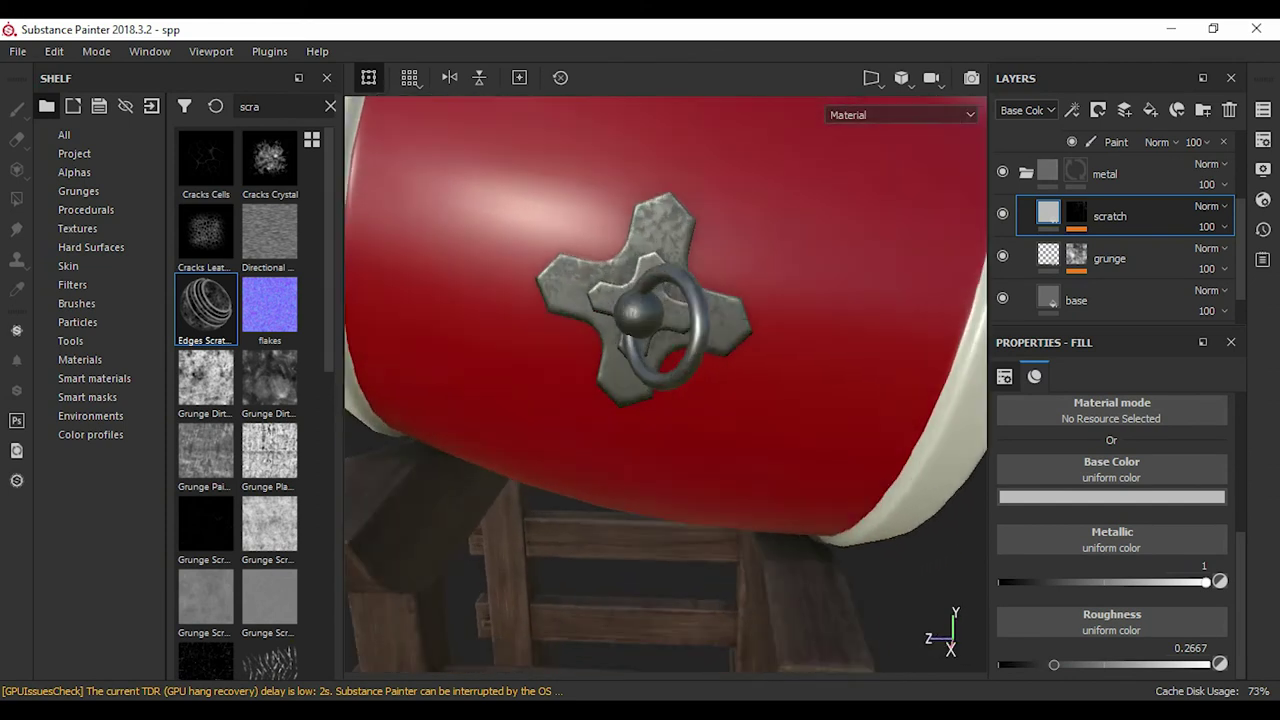
{"action": "key", "text": "ctrl+d"}
{"action": "double_click", "coordinate": [1137, 216]}
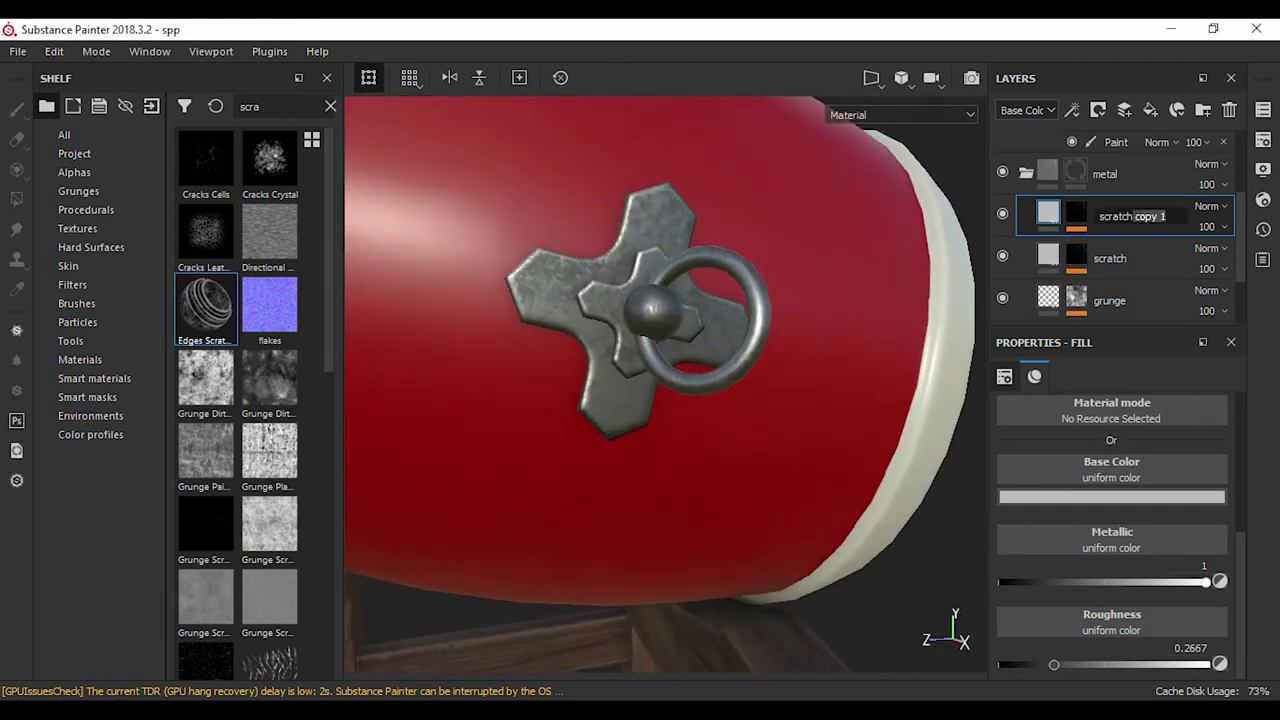
{"action": "type", "text": "2"}
- Name the copy scratch2 and mask it with a Grunge Paint Scratched fill at lower balance
{"action": "key", "text": "1"}
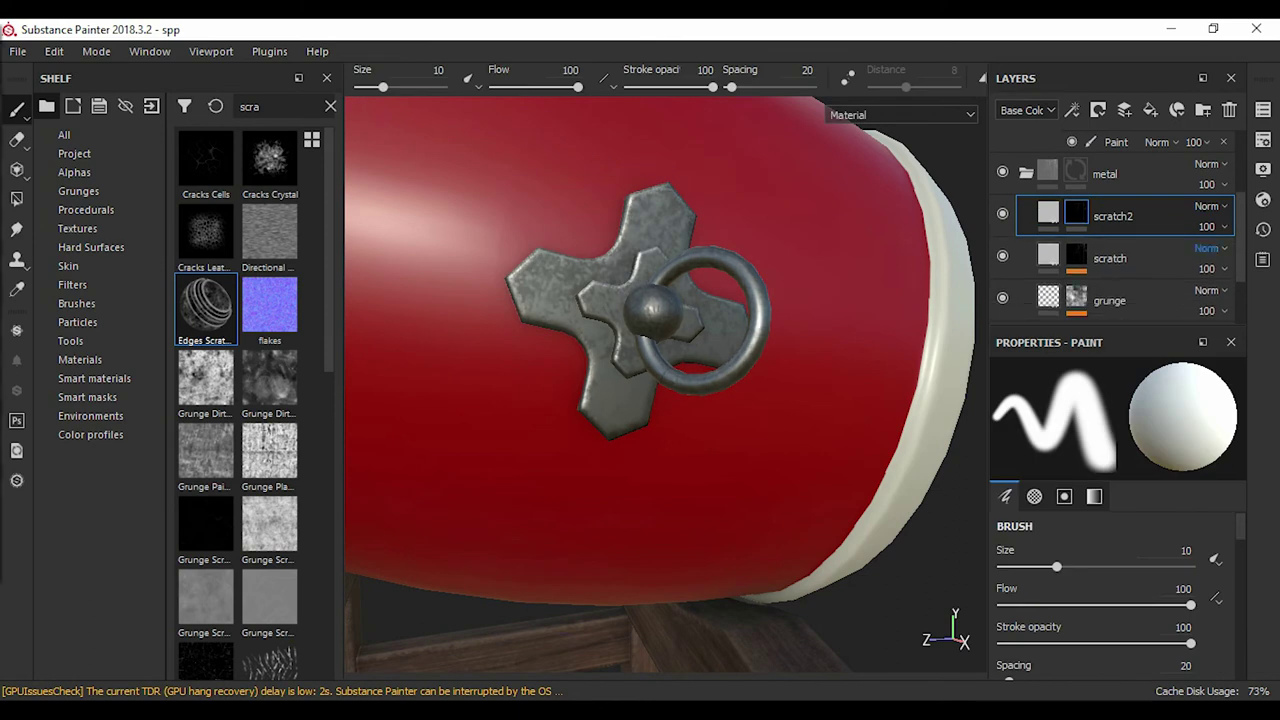
{"action": "left_click", "coordinate": [1072, 110]}
{"action": "left_click", "coordinate": [1110, 170]}
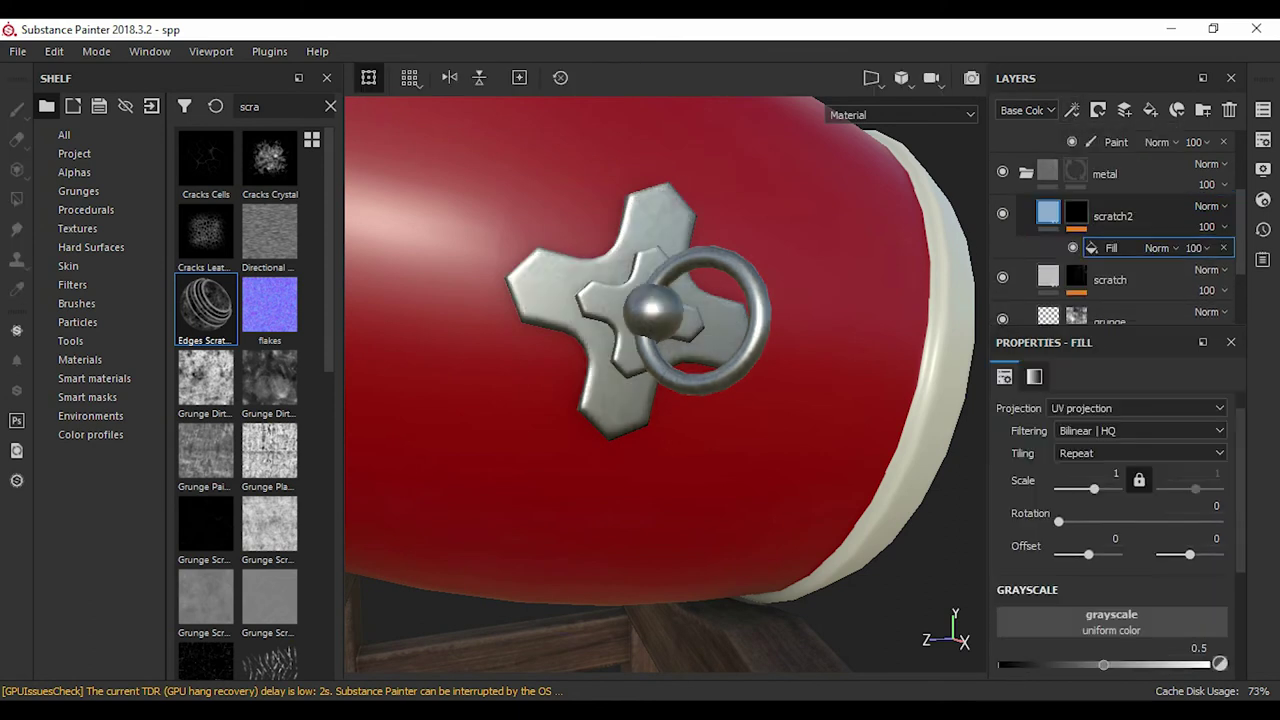
{"action": "scroll", "coordinate": [238, 400], "scroll_direction": "down", "scroll_amount": 2}
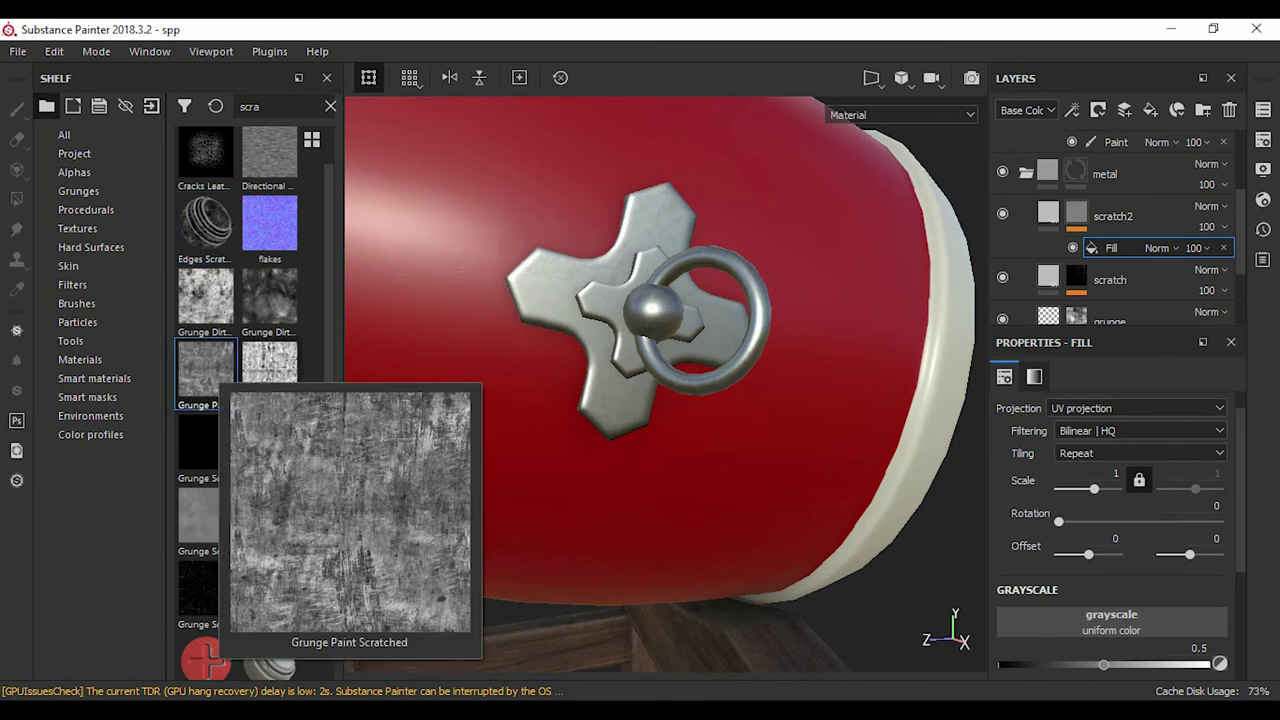
{"action": "left_click_drag", "start_coordinate": [206, 372], "coordinate": [1111, 620]}
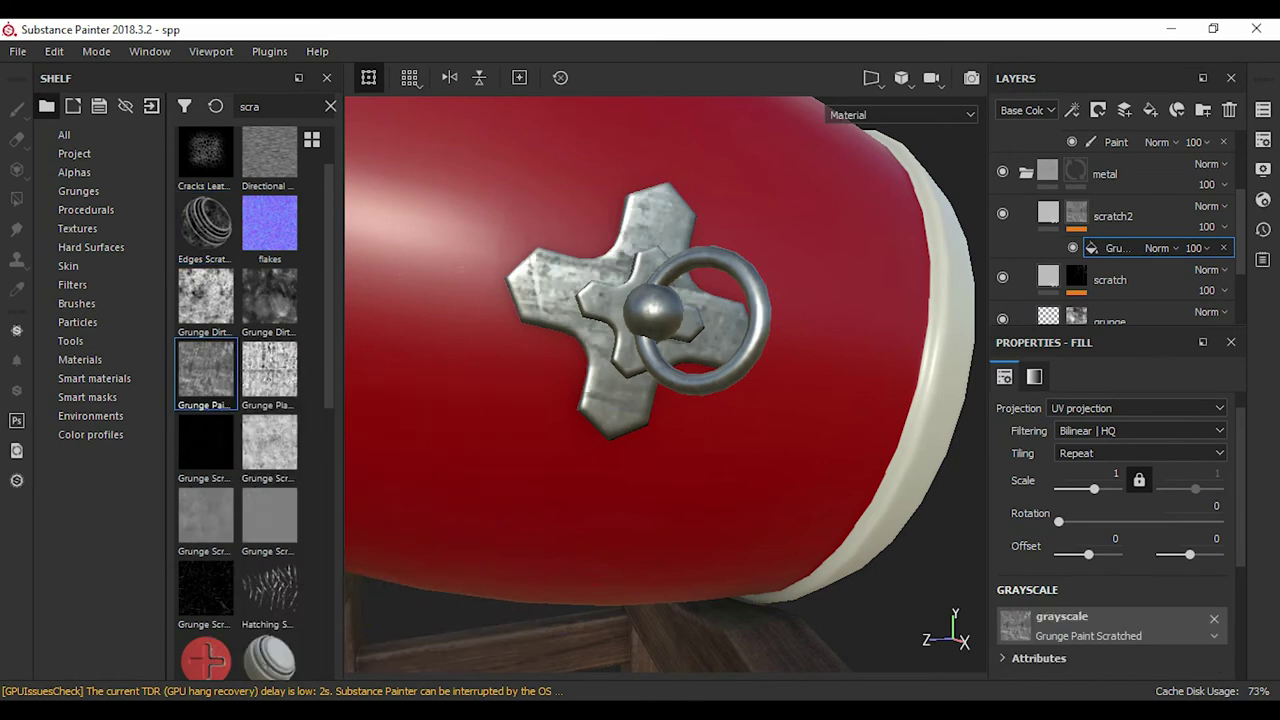
{"action": "scroll", "coordinate": [1110, 550], "scroll_direction": "down", "scroll_amount": 3}
{"action": "scroll", "coordinate": [1110, 550], "scroll_direction": "down", "scroll_amount": 2}
{"action": "left_click_drag", "start_coordinate": [1114, 575], "coordinate": [1035, 575]}
{"action": "left_click", "coordinate": [1112, 215]}
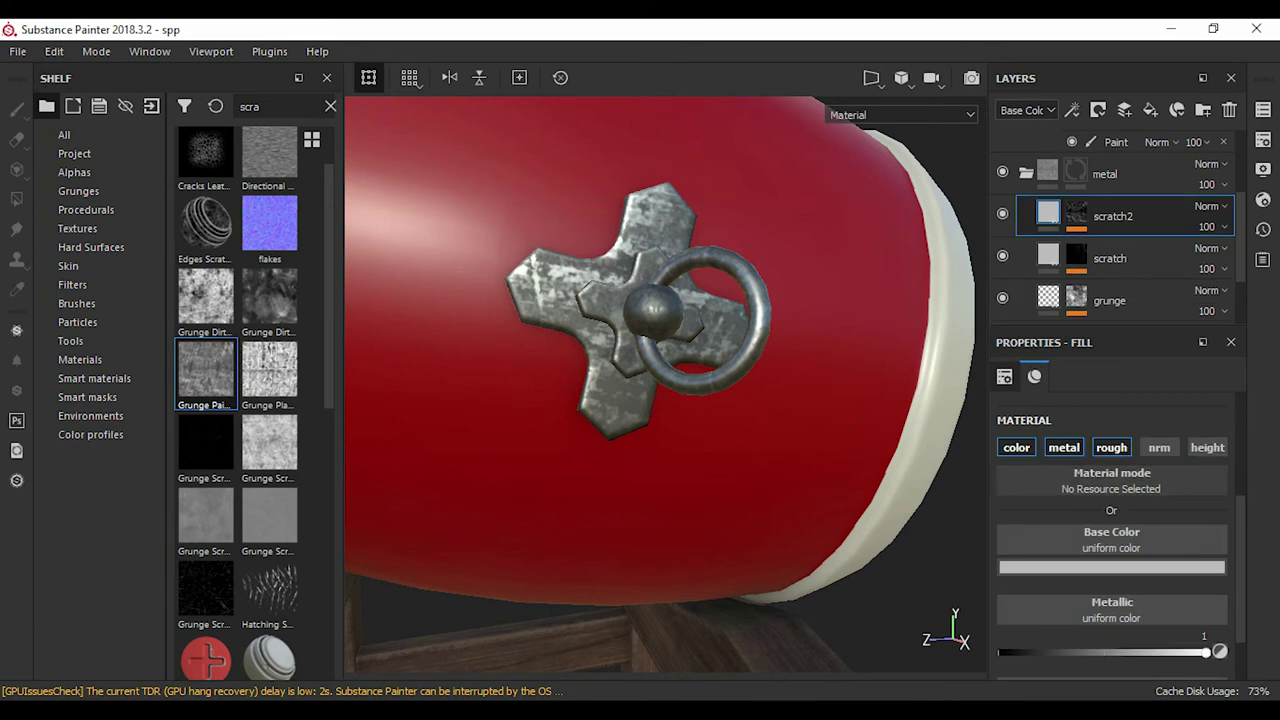
- Reset scratch2's mask to solid black and add a Fill effect to it
{"action": "right_click", "coordinate": [1062, 215]}
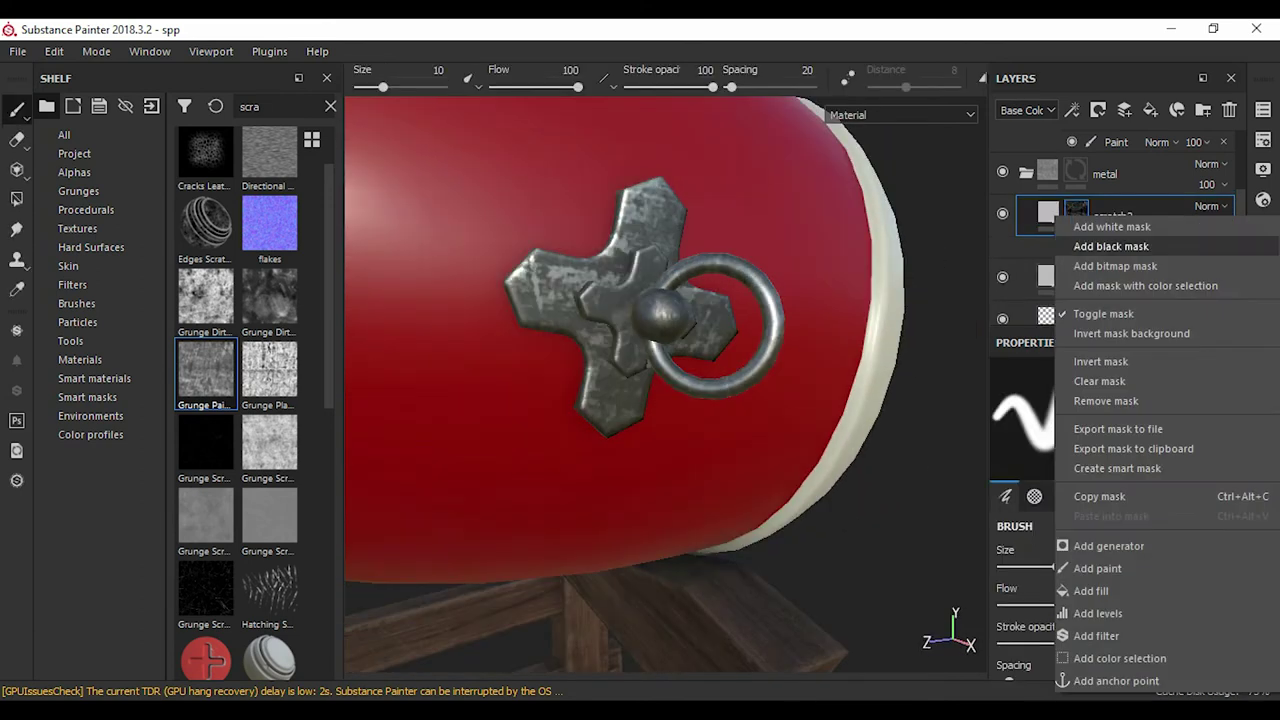
{"action": "left_click", "coordinate": [1111, 246]}
{"action": "scroll", "coordinate": [237, 400], "scroll_direction": "down", "scroll_amount": 5}
{"action": "scroll", "coordinate": [237, 400], "scroll_direction": "up", "scroll_amount": 2}
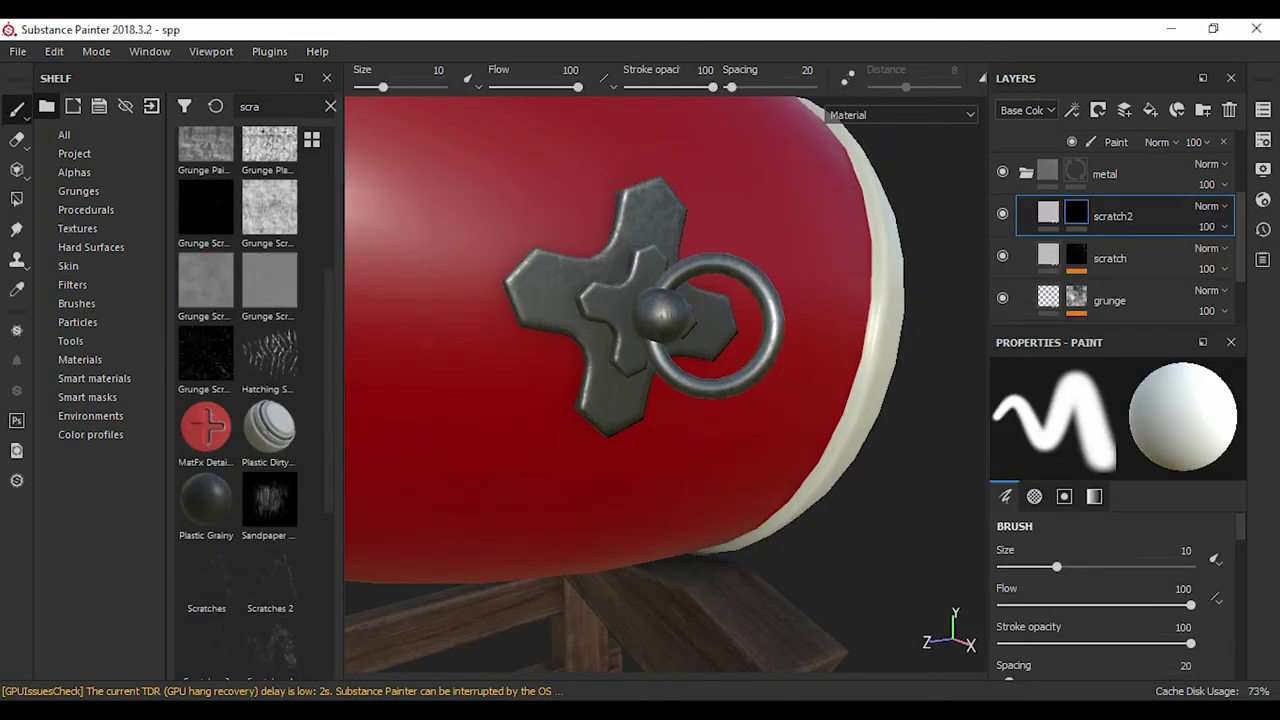
{"action": "scroll", "coordinate": [205, 345], "scroll_direction": "up", "scroll_amount": 2}
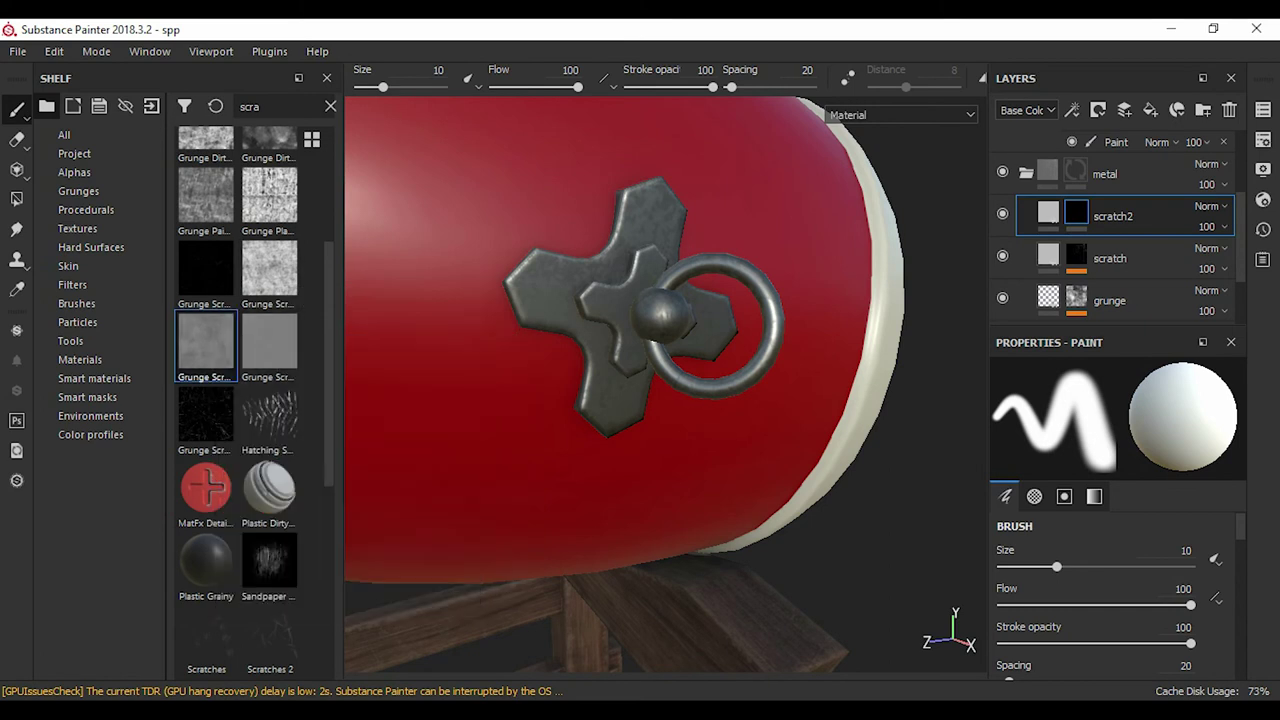
{"action": "left_click", "coordinate": [1100, 175]}
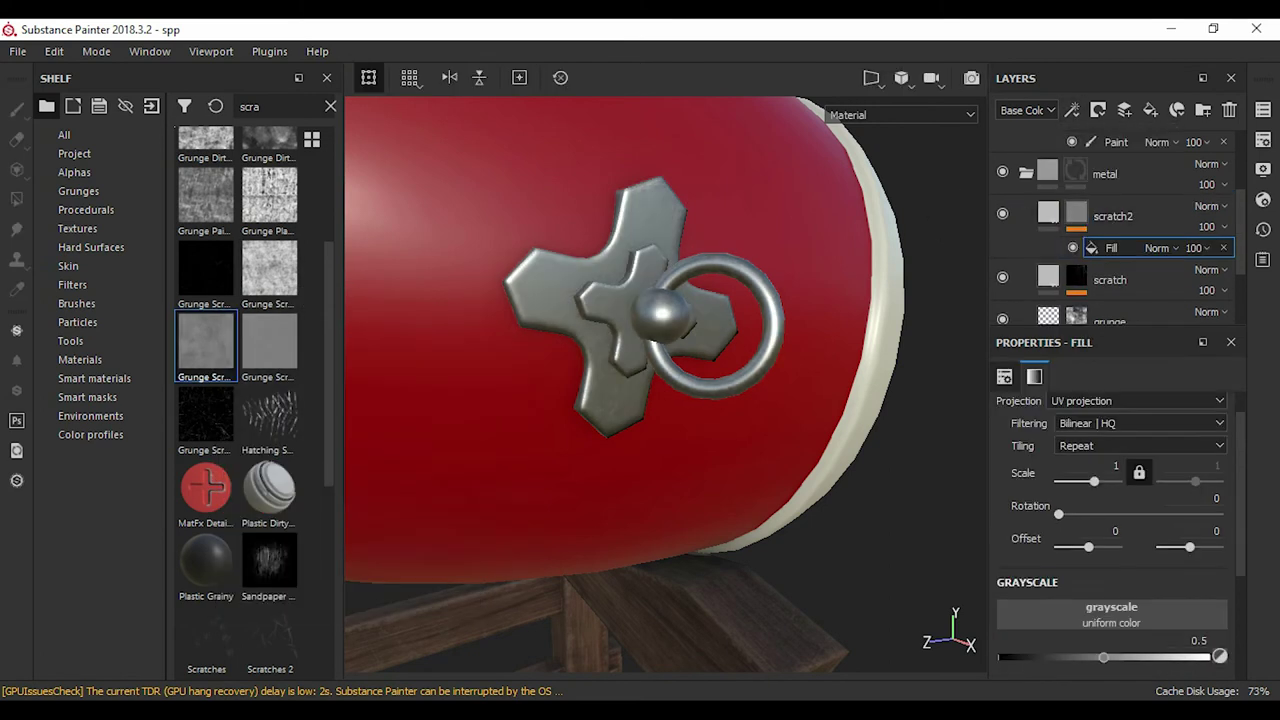
- Fill the mask with Grunge Scratches Dirty at balance 0.31 and contrast 0.35, then frame the drum
{"action": "left_click_drag", "start_coordinate": [205, 345], "coordinate": [1111, 614]}
{"action": "scroll", "coordinate": [1110, 530], "scroll_direction": "down", "scroll_amount": 3}
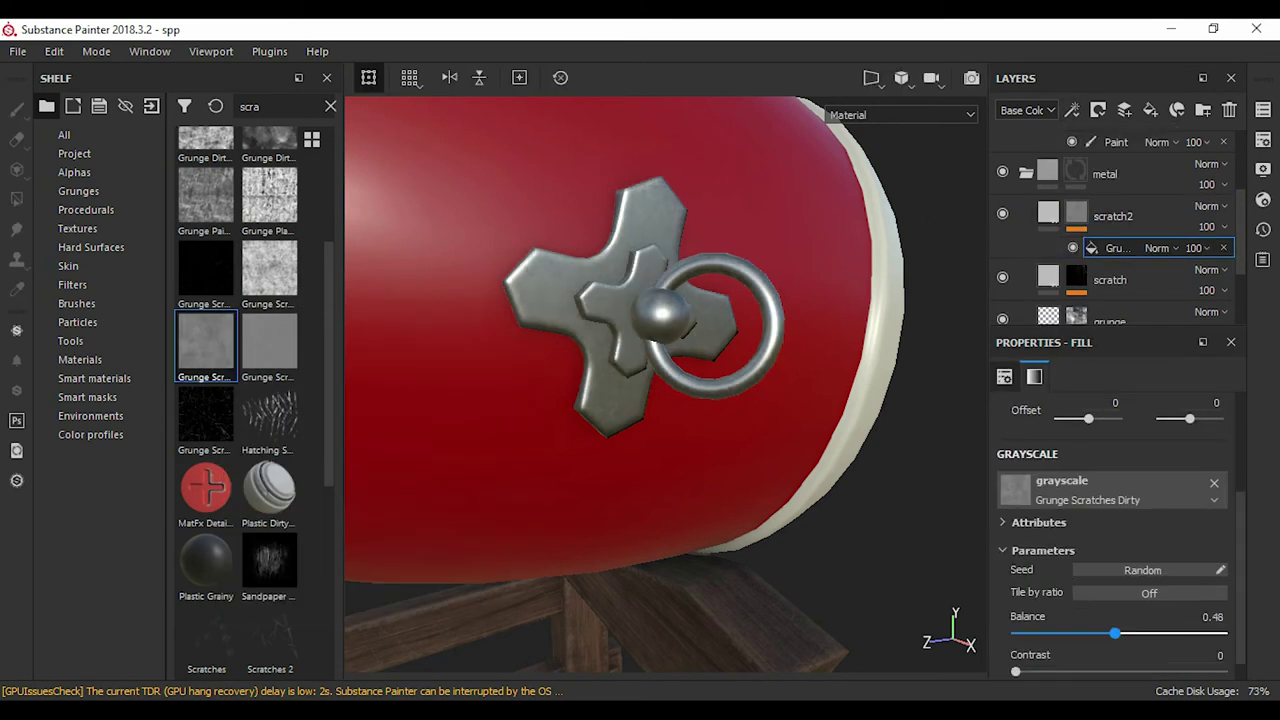
{"action": "left_click_drag", "start_coordinate": [1071, 633], "coordinate": [1103, 633]}
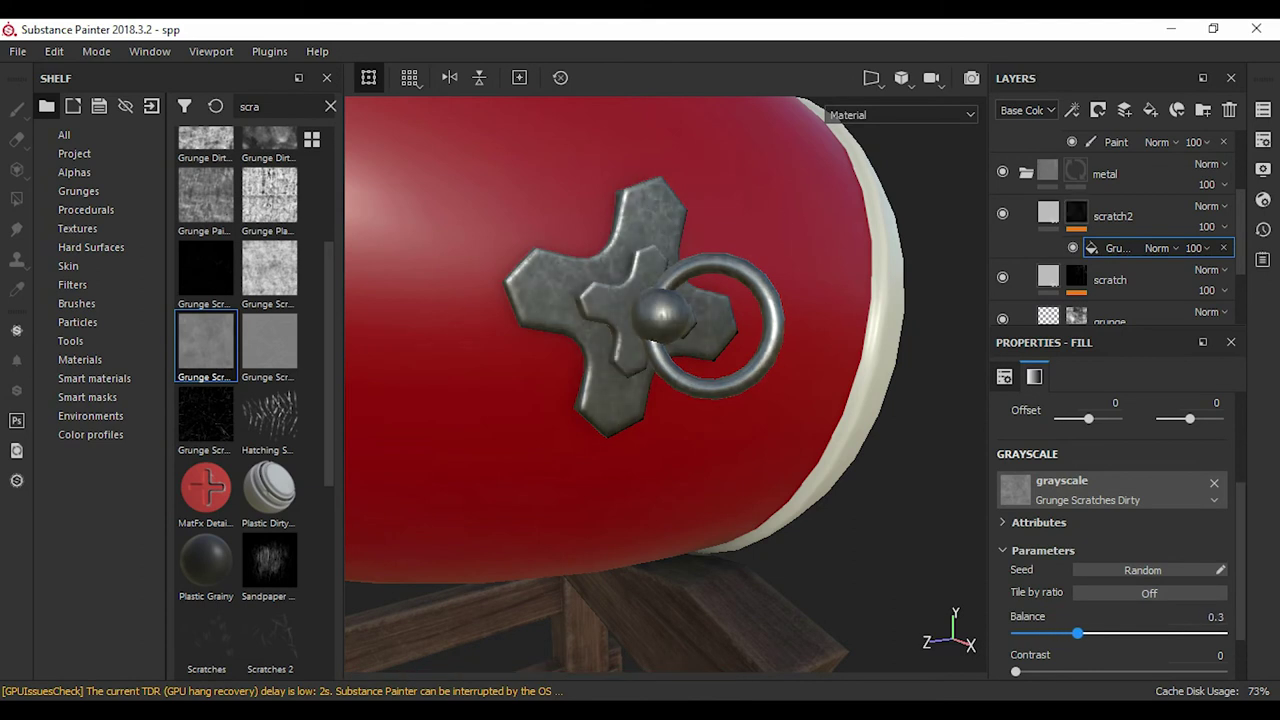
{"action": "scroll", "coordinate": [1103, 633], "scroll_direction": "down", "scroll_amount": 1}
{"action": "mouse_move", "coordinate": [1016, 646]}
{"action": "left_mouse_down"}
{"action": "mouse_move", "coordinate": [1088, 646]}
{"action": "mouse_move", "coordinate": [1082, 607]}
{"action": "left_mouse_up"}
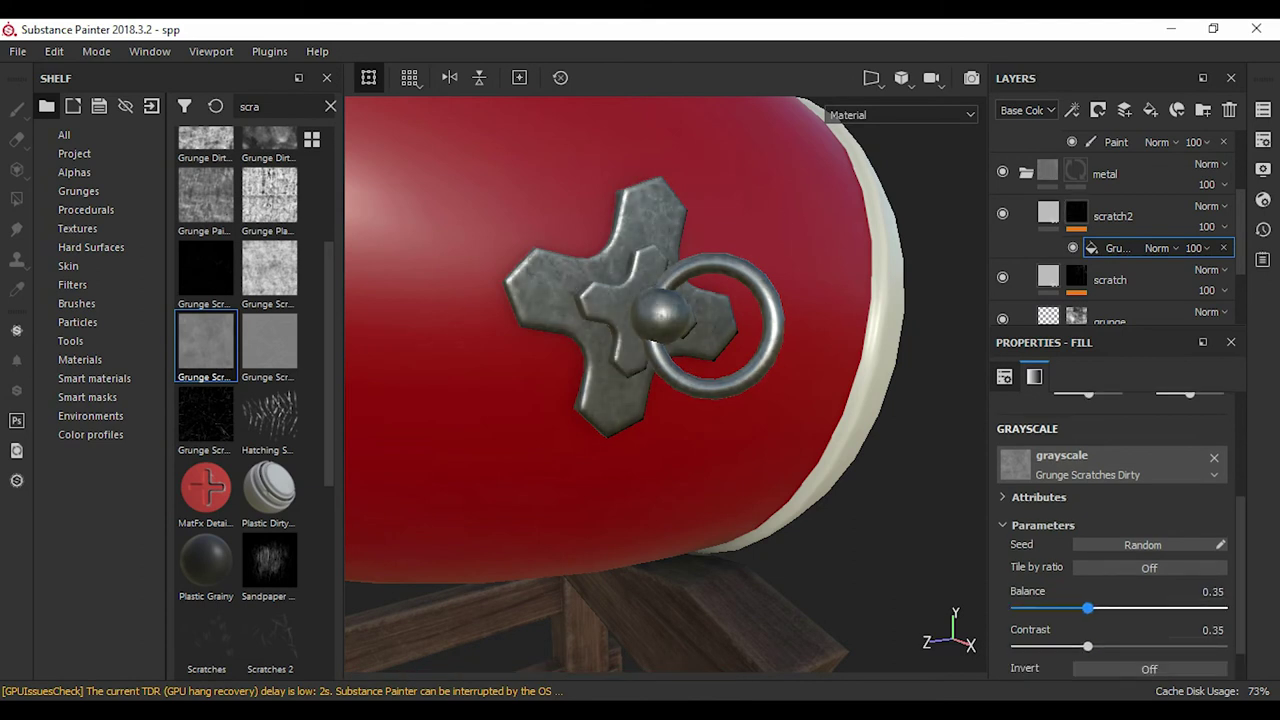
{"action": "key", "text": "f"}
{"action": "left_click_drag", "start_coordinate": [650, 400], "coordinate": [600, 380], "text": "alt"}
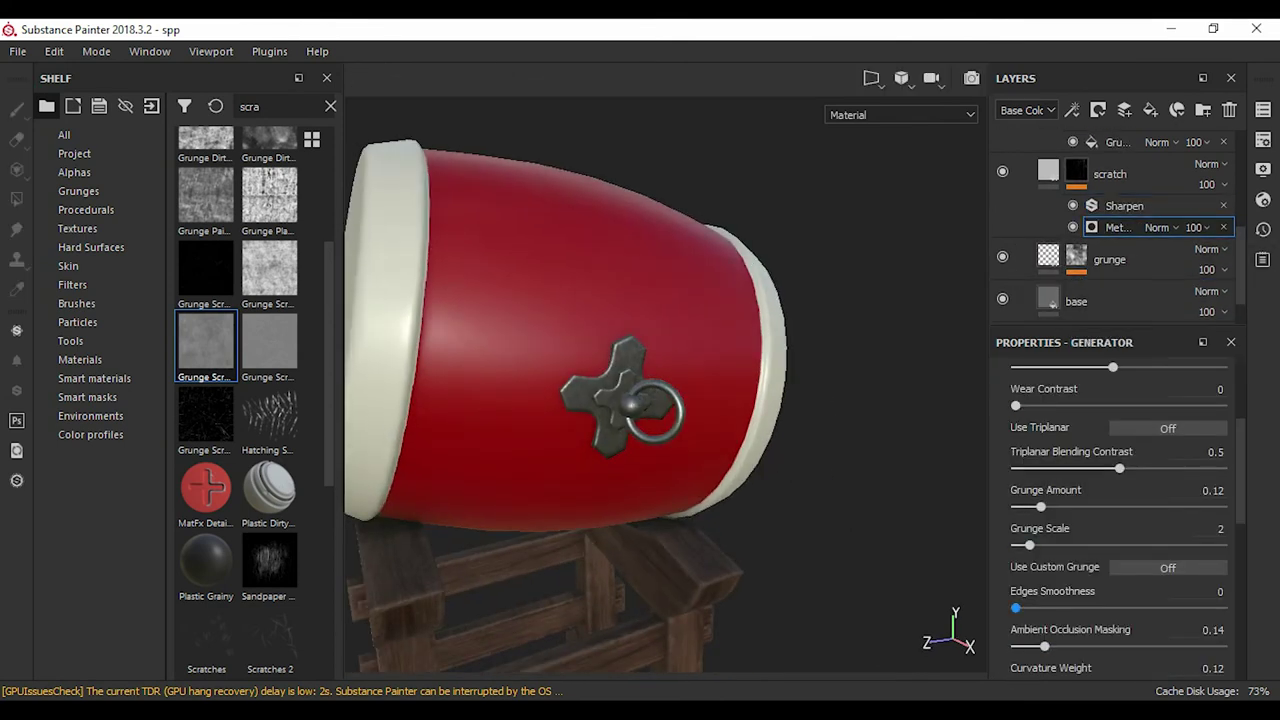
- Turn on Use Custom Grunge in the scratch generator
{"action": "scroll", "coordinate": [665, 384], "scroll_direction": "up", "scroll_amount": 3}
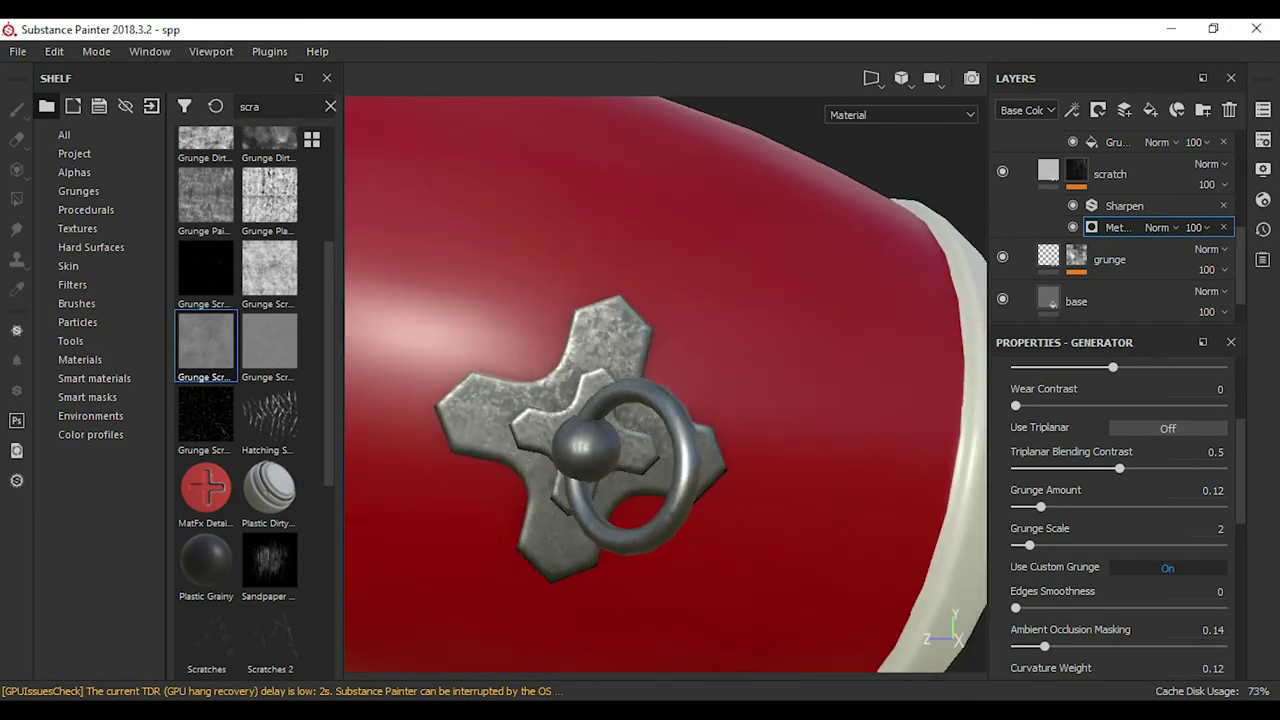
{"action": "scroll", "coordinate": [665, 384], "scroll_direction": "down", "scroll_amount": 2}
{"action": "scroll", "coordinate": [625, 383], "scroll_direction": "down", "scroll_amount": 3}
{"action": "scroll", "coordinate": [1115, 520], "scroll_direction": "down", "scroll_amount": 2}
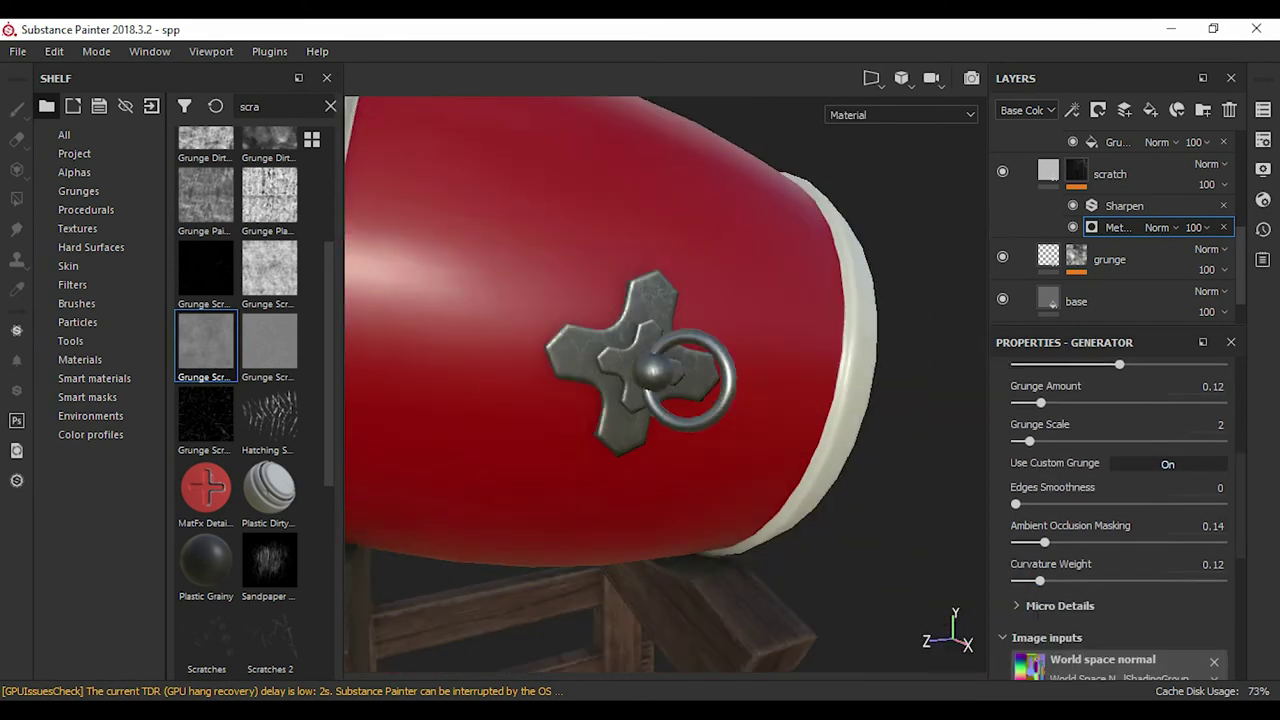
{"action": "scroll", "coordinate": [1115, 520], "scroll_direction": "down", "scroll_amount": 2}
{"action": "mouse_move", "coordinate": [640, 400]}
{"action": "left_mouse_down", "text": "alt"}
{"action": "mouse_move", "coordinate": [660, 360]}
{"action": "mouse_move", "coordinate": [600, 400]}
{"action": "left_mouse_up", "text": "alt"}
{"action": "scroll", "coordinate": [665, 384], "scroll_direction": "down", "scroll_amount": 3}
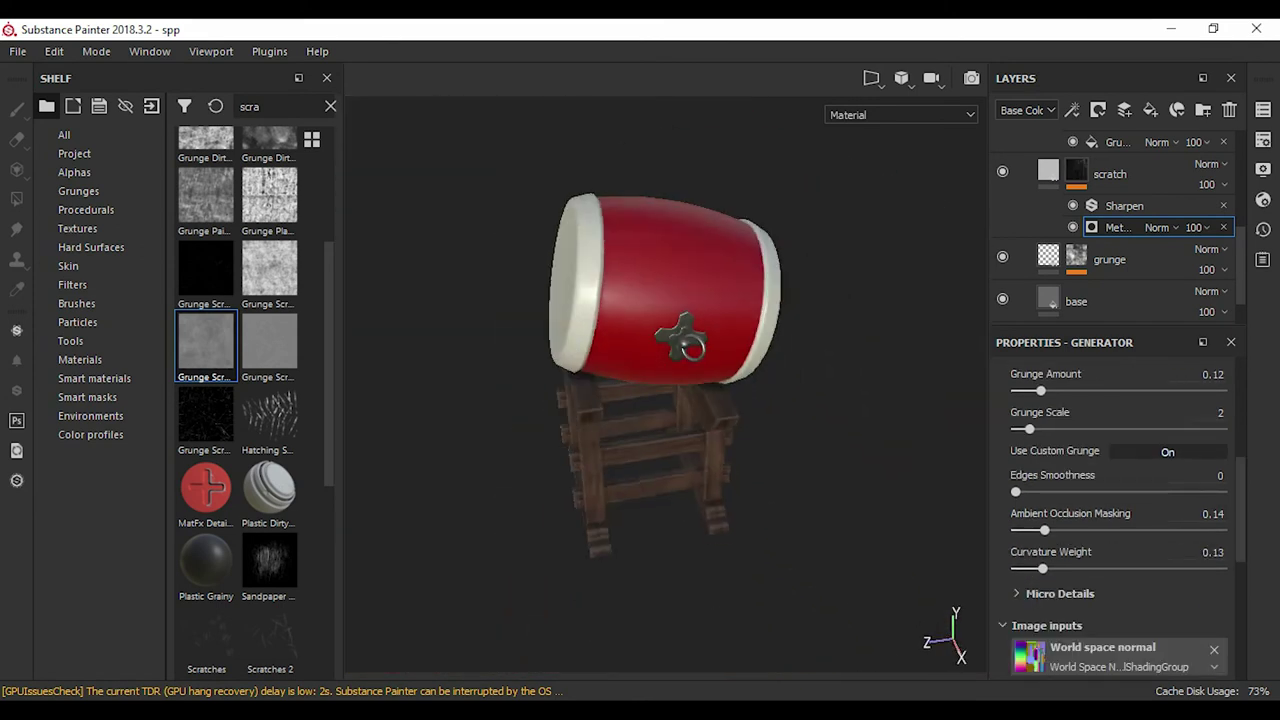
{"action": "scroll", "coordinate": [1110, 230], "scroll_direction": "down", "scroll_amount": 3}
- Add a black-masked fill layer named rough above the drum's red base
{"action": "left_click", "coordinate": [1076, 156]}
{"action": "scroll", "coordinate": [1110, 230], "scroll_direction": "up", "scroll_amount": 1}
{"action": "scroll", "coordinate": [1110, 230], "scroll_direction": "up", "scroll_amount": 1}
{"action": "left_click_drag", "start_coordinate": [620, 400], "coordinate": [640, 360], "text": "alt"}
{"action": "left_click", "coordinate": [1150, 109]}
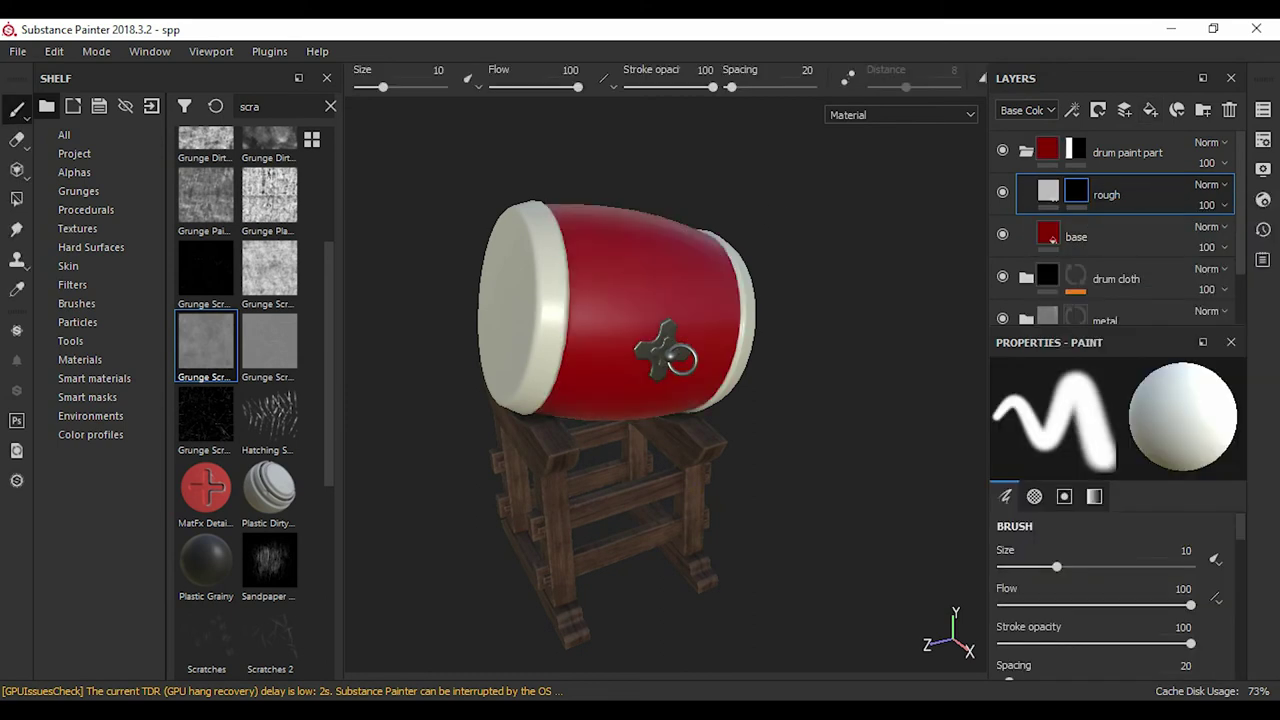
- Add a fill effect with the Clouds 3 texture to the rough layer
{"action": "left_click", "coordinate": [330, 106]}
{"action": "scroll", "coordinate": [237, 400], "scroll_direction": "down", "scroll_amount": 5}
{"action": "scroll", "coordinate": [237, 400], "scroll_direction": "down", "scroll_amount": 5}
{"action": "scroll", "coordinate": [237, 400], "scroll_direction": "down", "scroll_amount": 5}
{"action": "scroll", "coordinate": [237, 400], "scroll_direction": "down", "scroll_amount": 5}
{"action": "scroll", "coordinate": [237, 400], "scroll_direction": "down", "scroll_amount": 5}
{"action": "scroll", "coordinate": [237, 400], "scroll_direction": "down", "scroll_amount": 5}
{"action": "scroll", "coordinate": [237, 400], "scroll_direction": "down", "scroll_amount": 5}
{"action": "scroll", "coordinate": [238, 400], "scroll_direction": "down", "scroll_amount": 1}
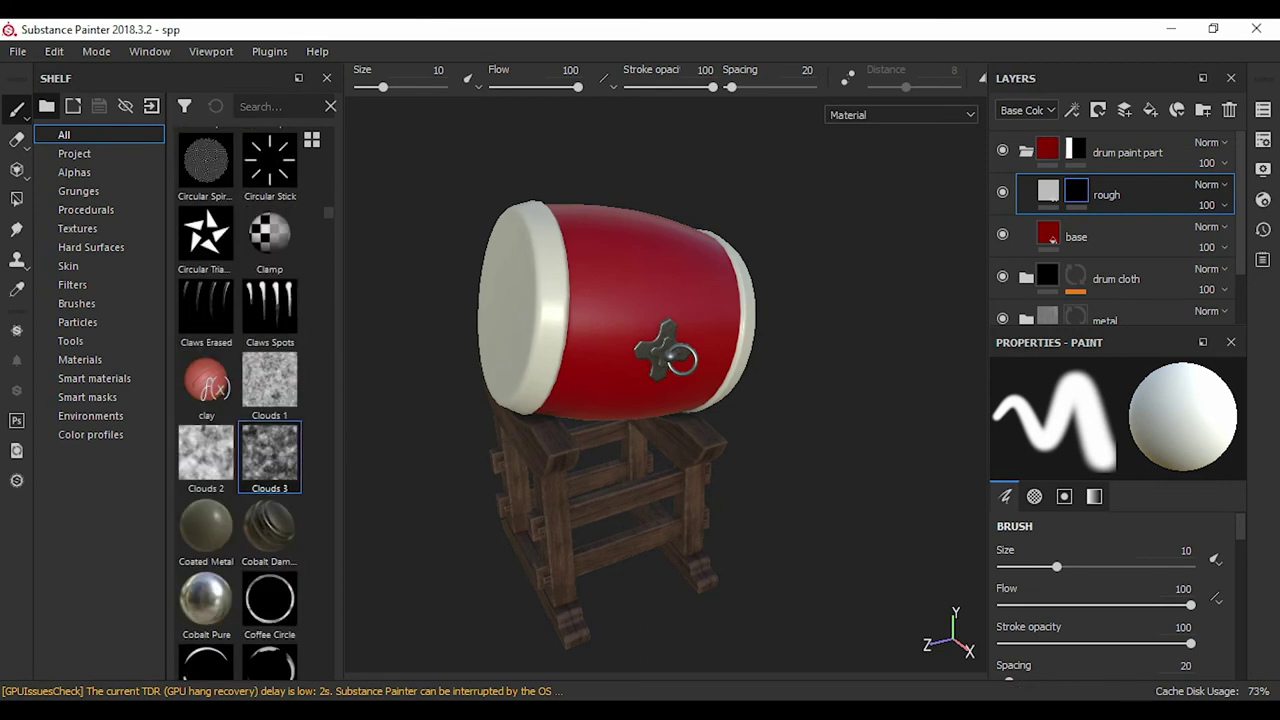
{"action": "left_click", "coordinate": [1072, 110]}
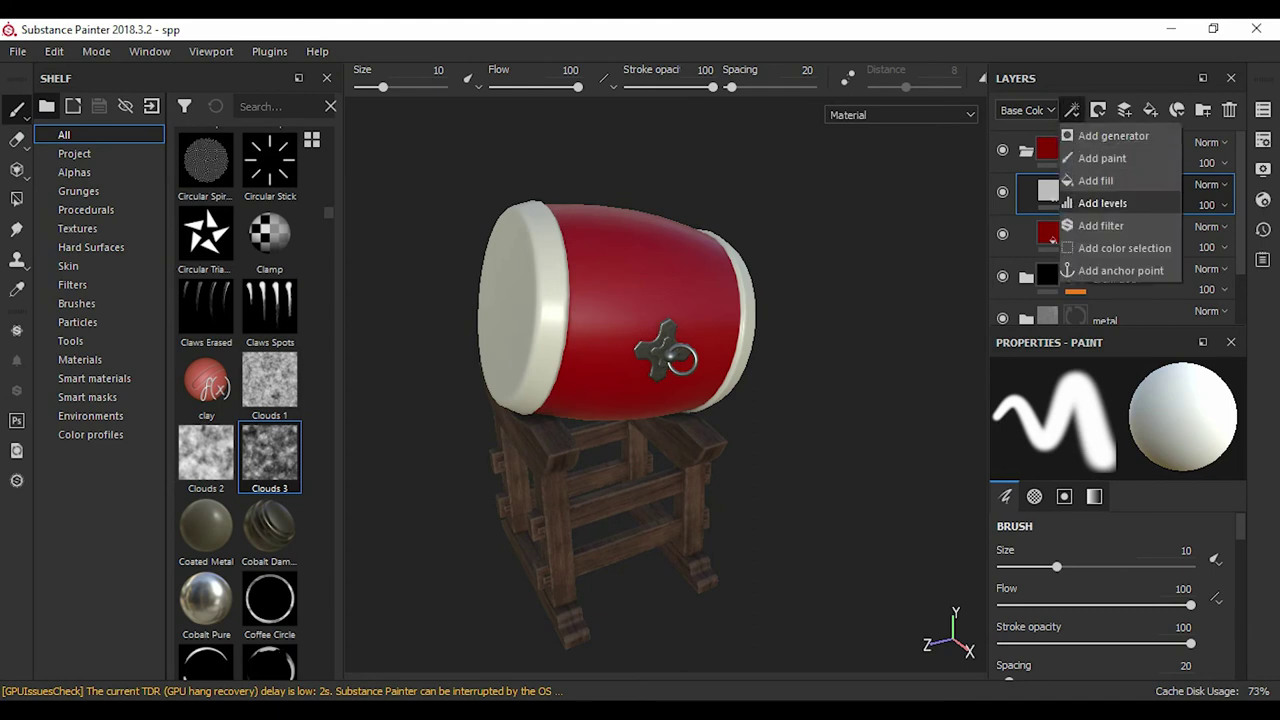
{"action": "left_click", "coordinate": [1094, 177]}
{"action": "left_click_drag", "start_coordinate": [269, 456], "coordinate": [1111, 570]}
- Disable the rough fill's colour channel, set Roughness to 0.72, and view its black mask
{"action": "left_click", "coordinate": [1106, 195]}
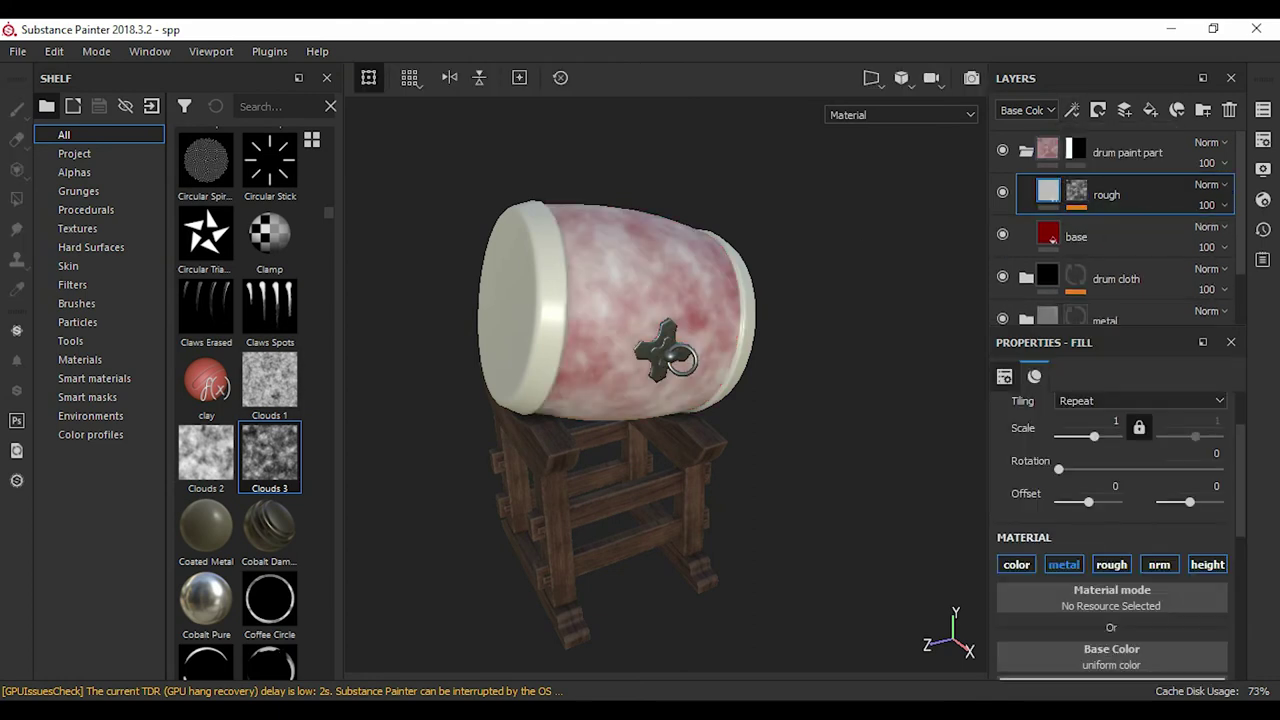
{"action": "left_click", "coordinate": [1016, 564]}
{"action": "scroll", "coordinate": [1111, 500], "scroll_direction": "down", "scroll_amount": 3}
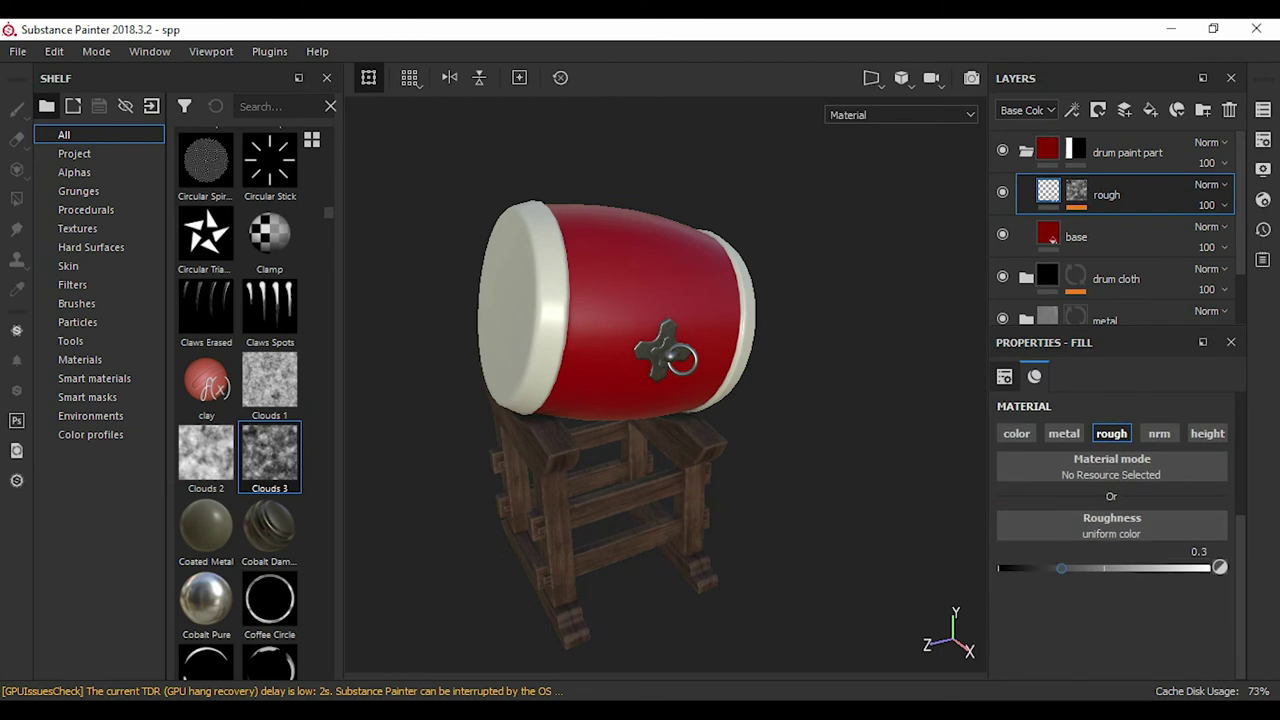
{"action": "left_click_drag", "start_coordinate": [1044, 568], "coordinate": [1035, 568]}
{"action": "left_click_drag", "start_coordinate": [660, 400], "coordinate": [760, 400], "text": "alt"}
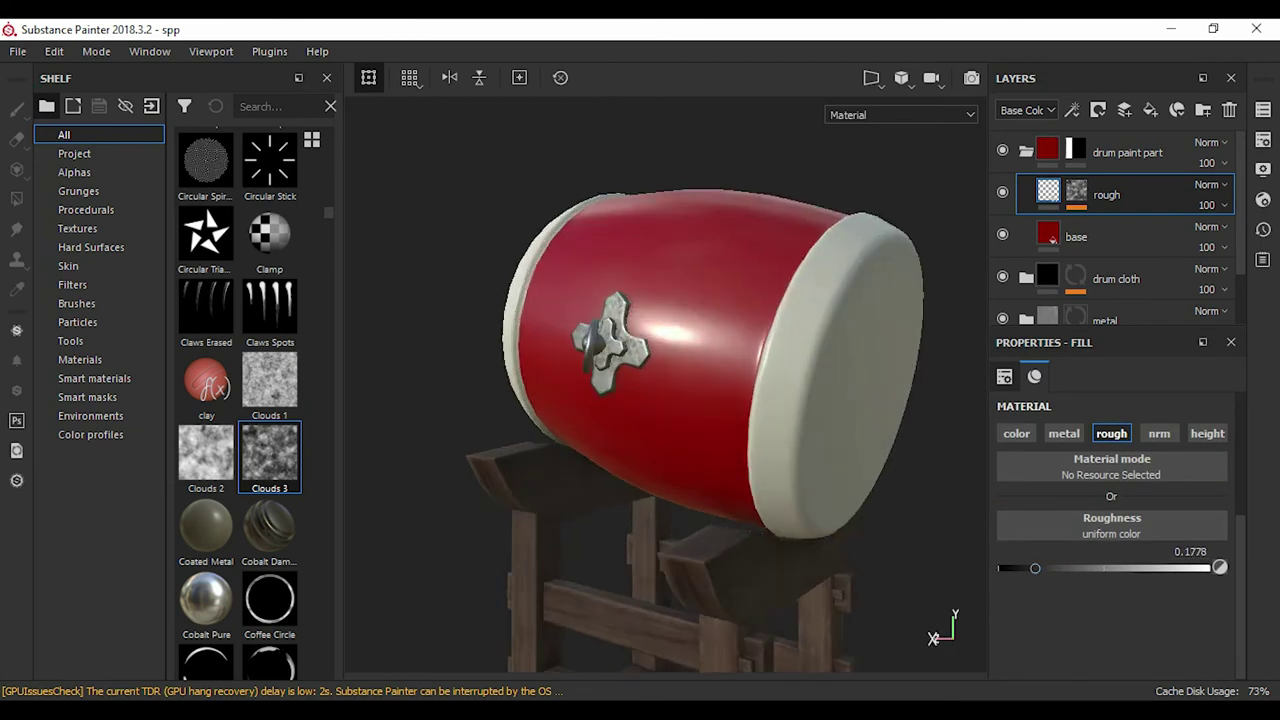
{"action": "scroll", "coordinate": [660, 400], "scroll_direction": "up", "scroll_amount": 5}
{"action": "left_click_drag", "start_coordinate": [1035, 568], "coordinate": [1039, 568]}
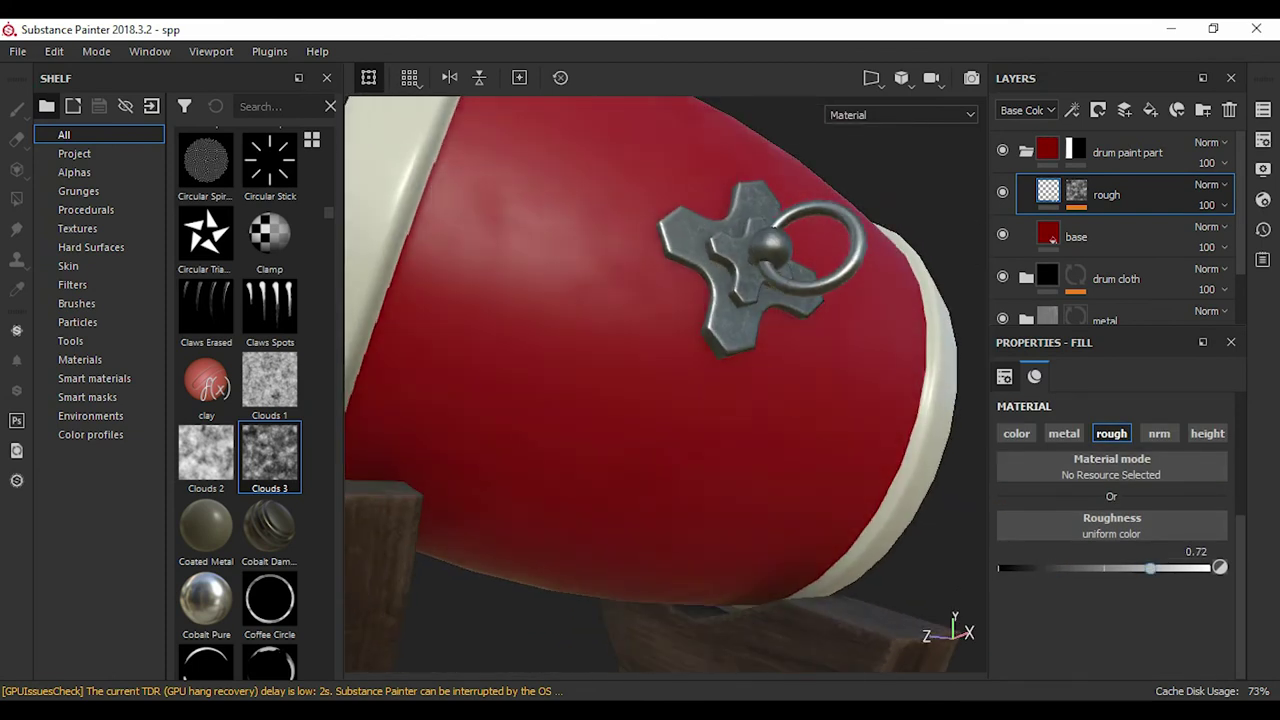
{"action": "key", "text": "1"}
{"action": "key", "text": "f"}
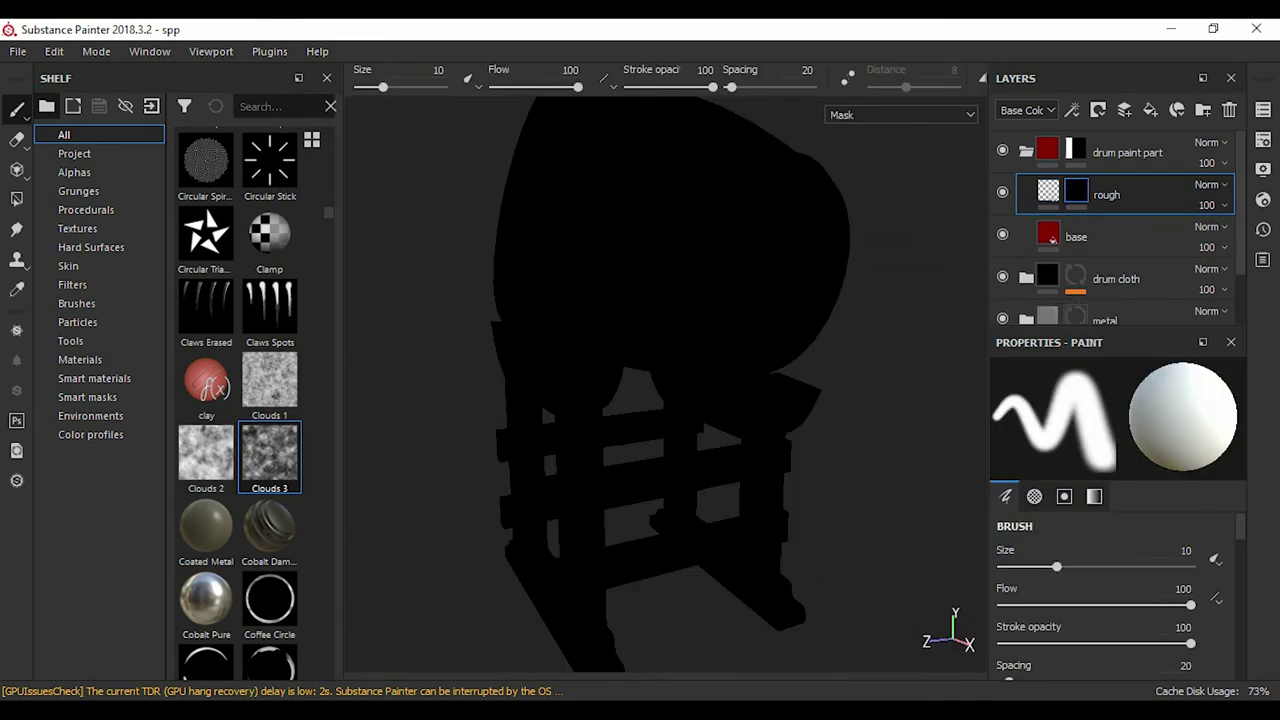
- Fill the rough mask with Grunge Concrete Old at balance 0.4 and contrast 0.22
{"action": "type", "text": "grung"}
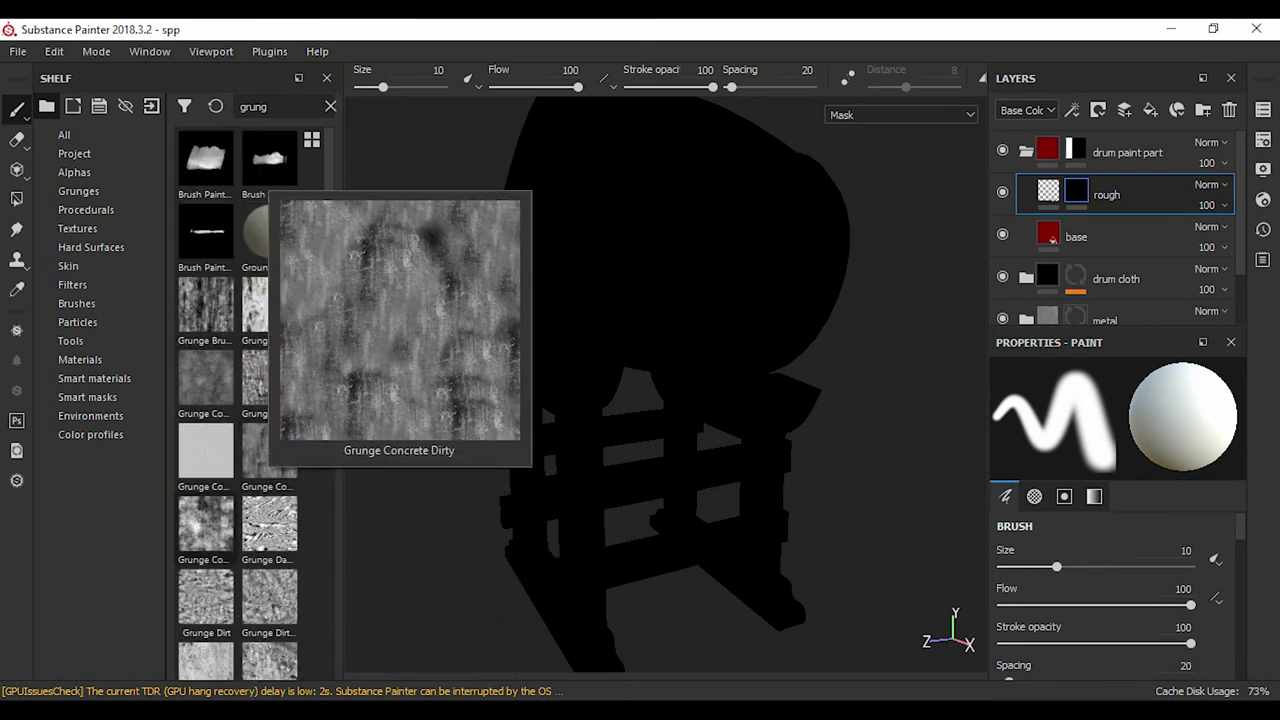
{"action": "left_click", "coordinate": [1072, 110]}
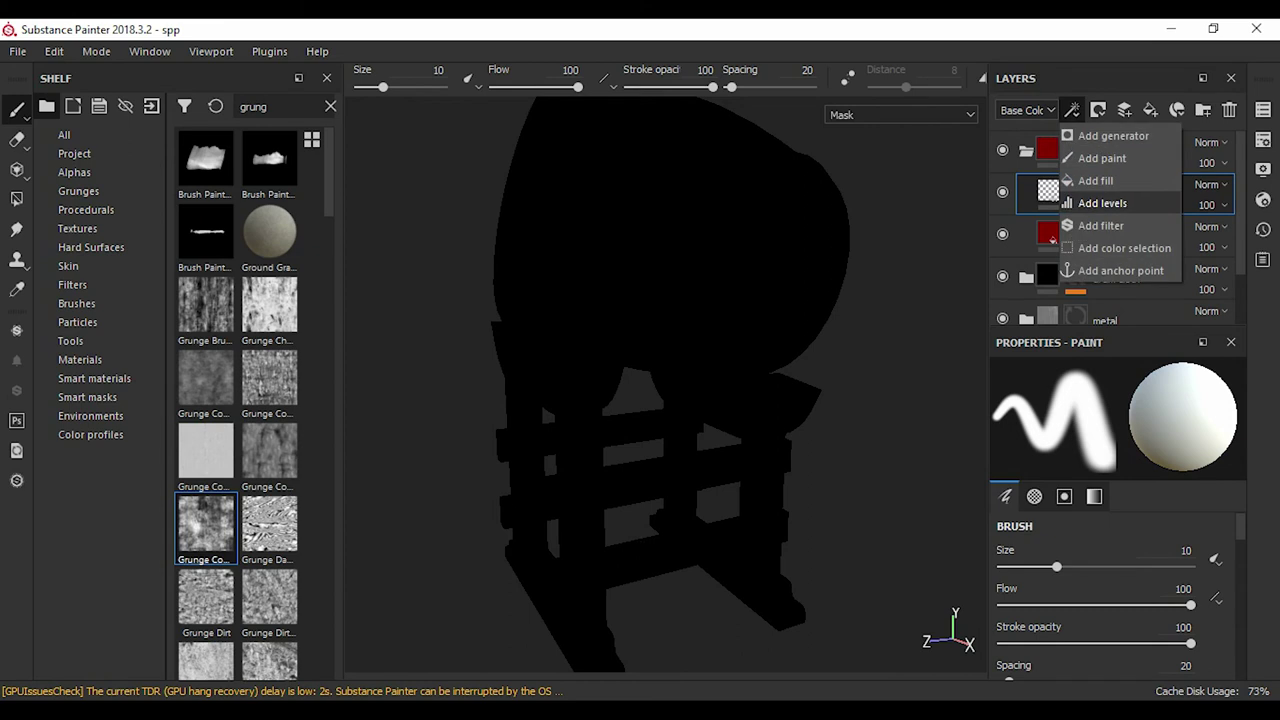
{"action": "left_click", "coordinate": [1100, 174]}
{"action": "left_click_drag", "start_coordinate": [205, 525], "coordinate": [1111, 615]}
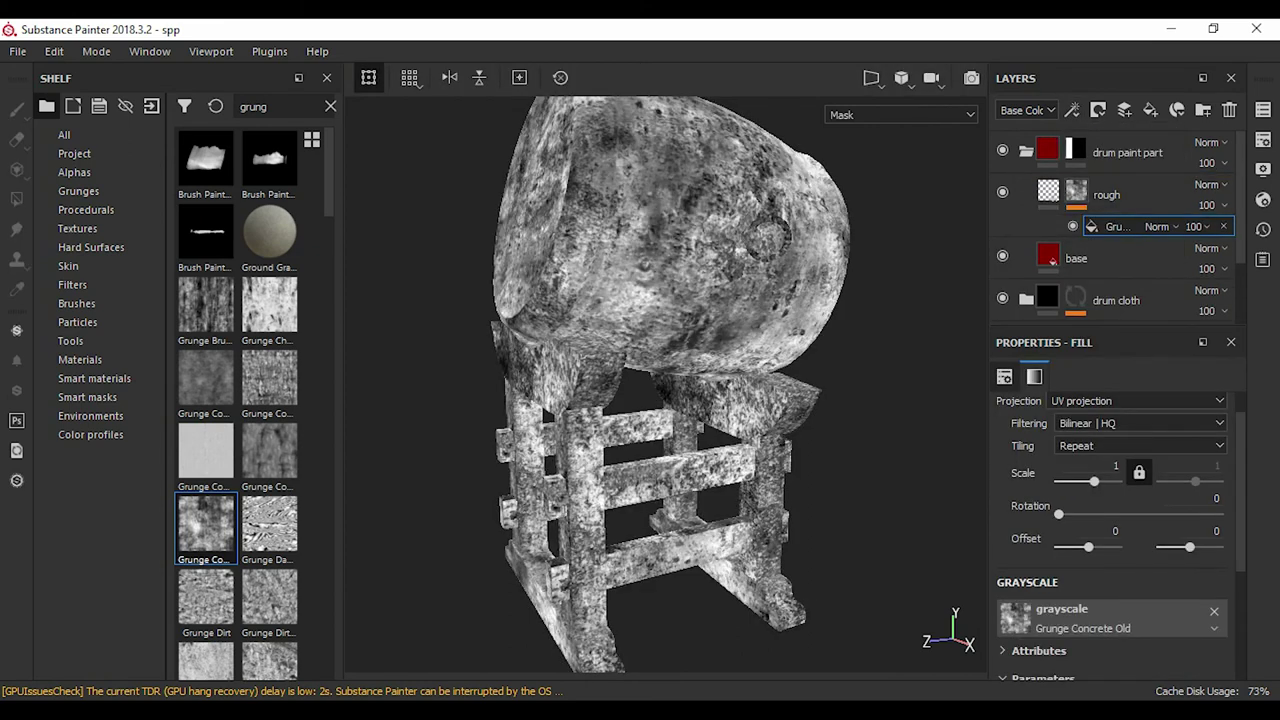
{"action": "scroll", "coordinate": [1111, 560], "scroll_direction": "down", "scroll_amount": 3}
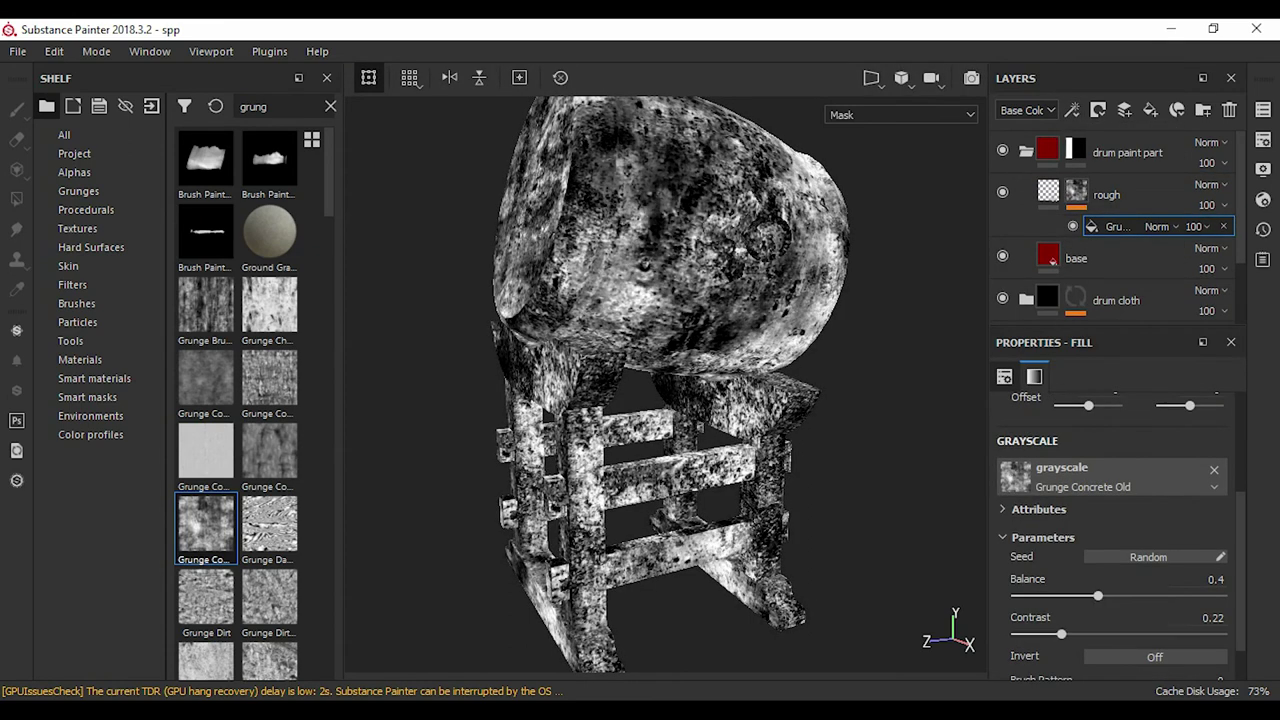
- Inspect the varied roughness around the drum, then select the red base layer's colour
{"action": "left_click", "coordinate": [1107, 195]}
{"action": "scroll", "coordinate": [665, 380], "scroll_direction": "up", "scroll_amount": 3}
{"action": "mouse_move", "coordinate": [600, 380]}
{"action": "left_mouse_down", "text": "alt"}
{"action": "mouse_move", "coordinate": [640, 380]}
{"action": "mouse_move", "coordinate": [590, 385]}
{"action": "mouse_move", "coordinate": [720, 360]}
{"action": "left_mouse_up", "text": "alt"}
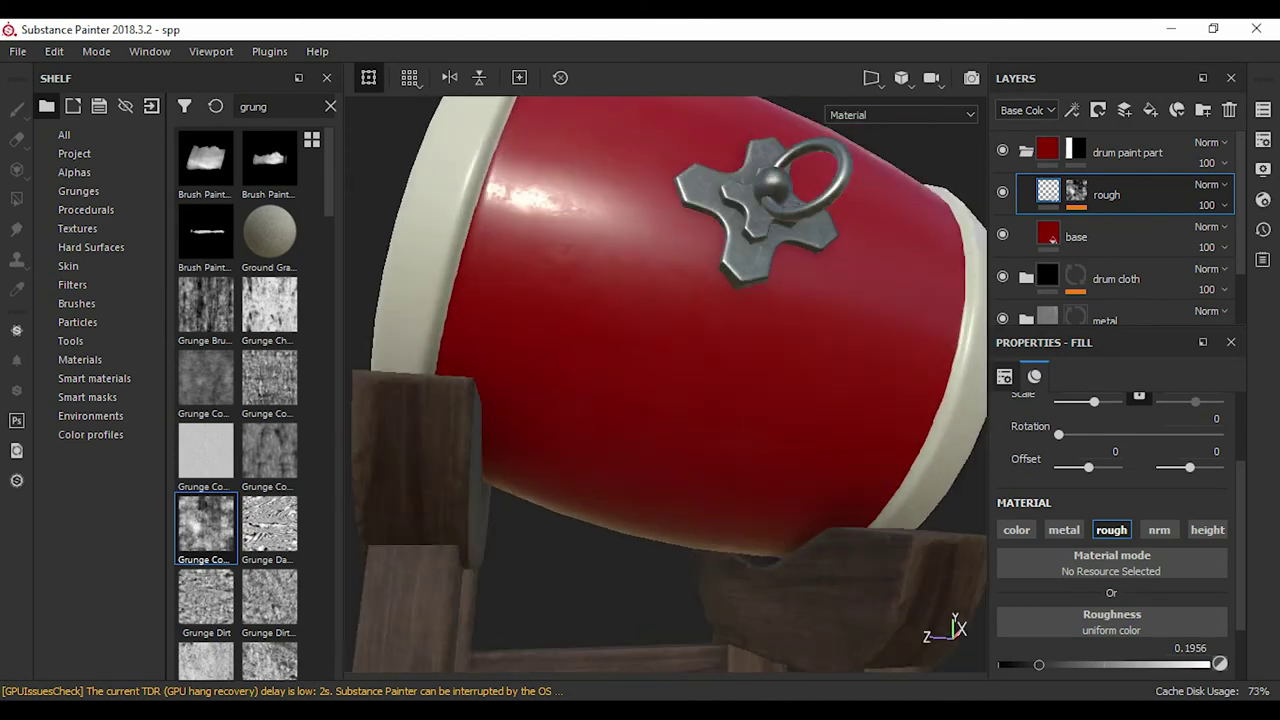
{"action": "left_click", "coordinate": [1076, 237]}
{"action": "left_click", "coordinate": [1111, 649]}
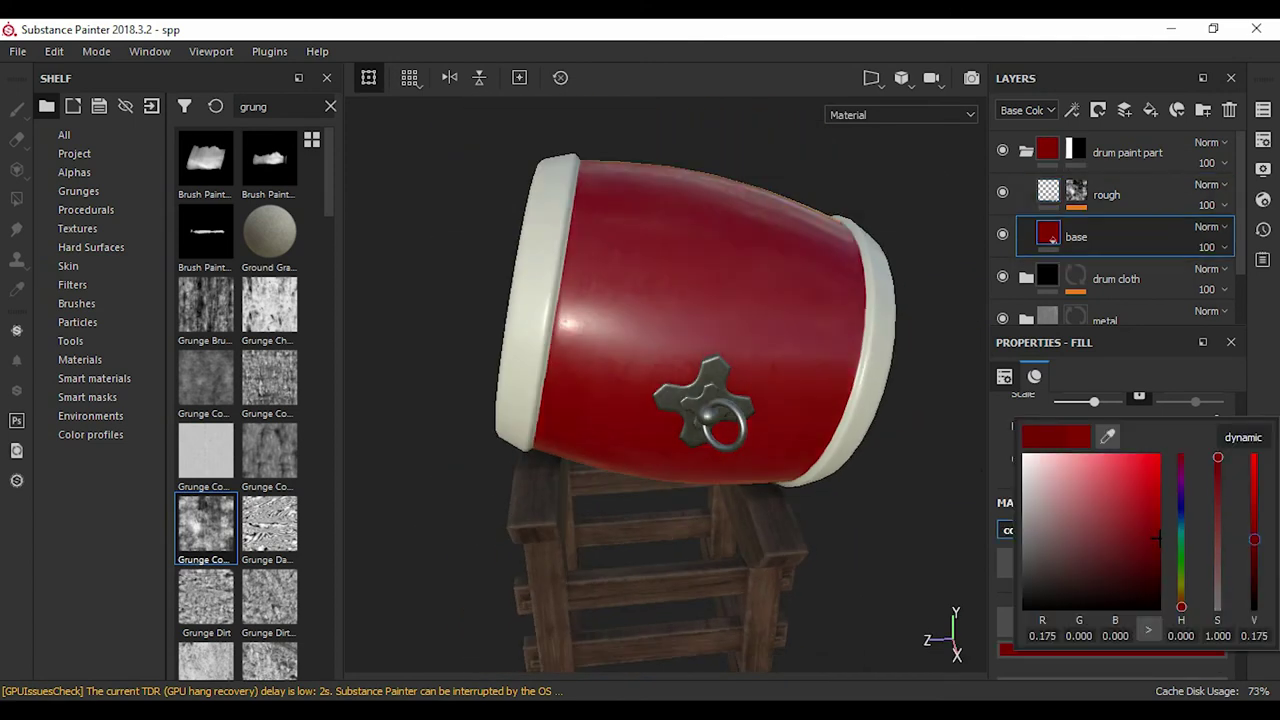
- Add a black-masked fill layer named variation above rough with a grey 0.246 base colour
{"action": "key", "text": "Escape"}
{"action": "mouse_move", "coordinate": [660, 400]}
{"action": "left_mouse_down", "text": "alt"}
{"action": "mouse_move", "coordinate": [580, 380]}
{"action": "mouse_move", "coordinate": [620, 380]}
{"action": "left_mouse_up", "text": "alt"}
{"action": "left_click", "coordinate": [1150, 110]}
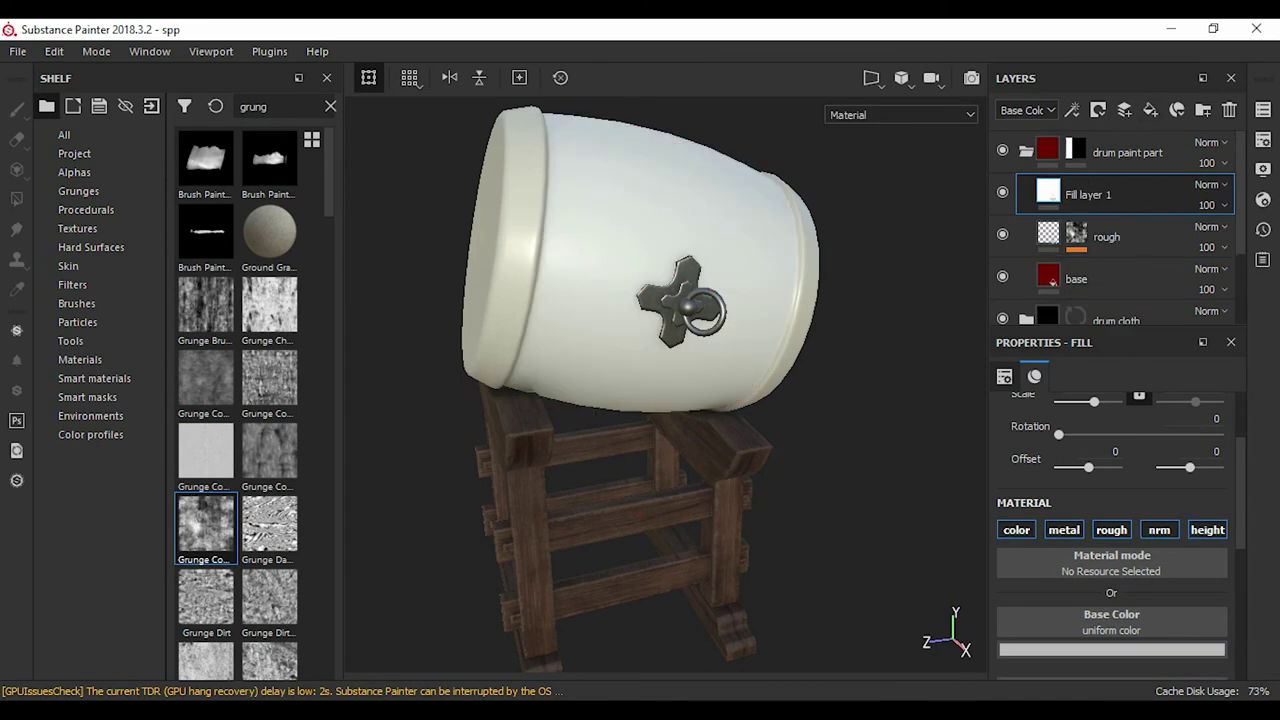
{"action": "left_click", "coordinate": [1177, 110]}
{"action": "type", "text": "variation"}
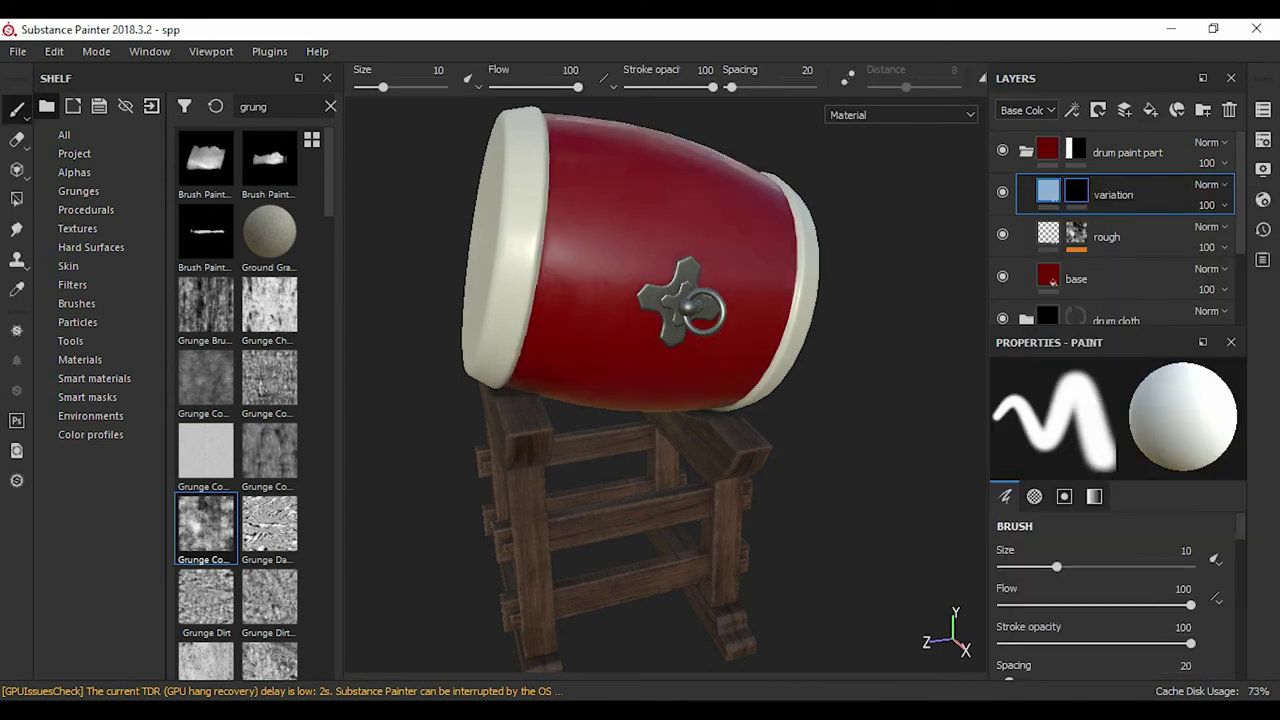
{"action": "left_click", "coordinate": [1048, 191]}
{"action": "left_click", "coordinate": [1110, 648]}
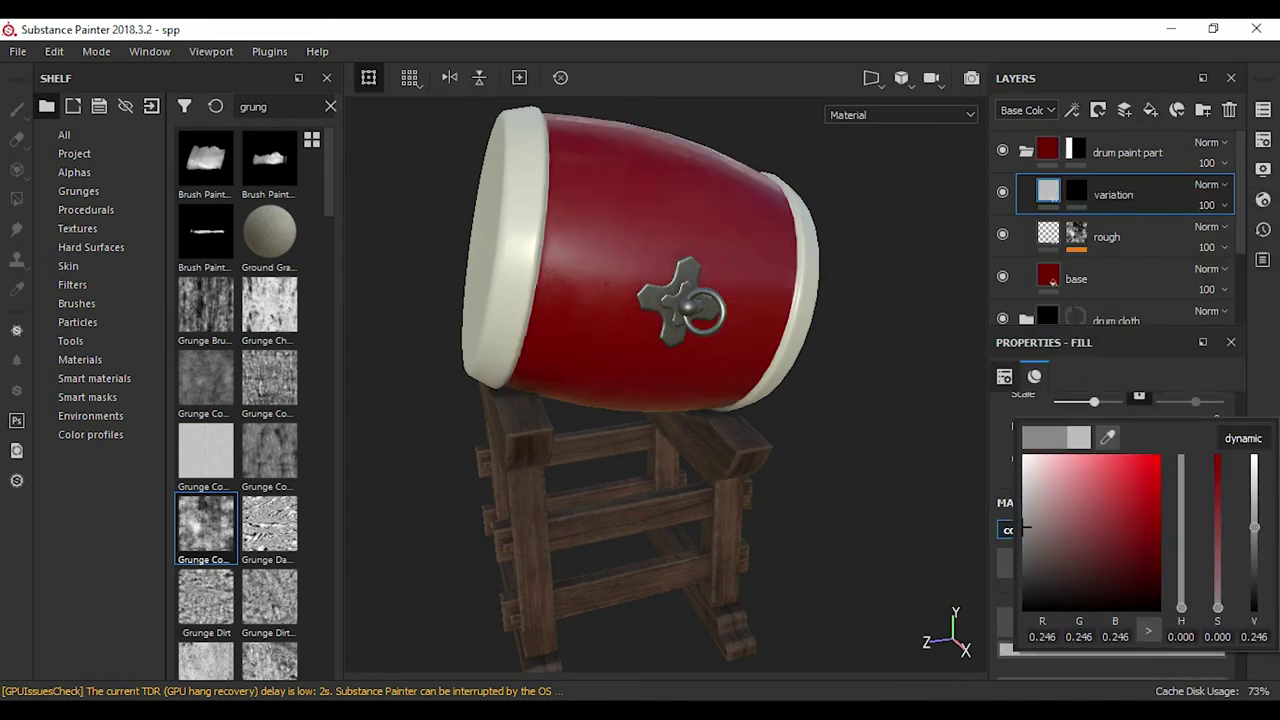
{"action": "left_click", "coordinate": [1076, 191]}
- Select the variation mask and pick the Grunge Dirt texture in the shelf
{"action": "left_click", "coordinate": [1076, 191]}
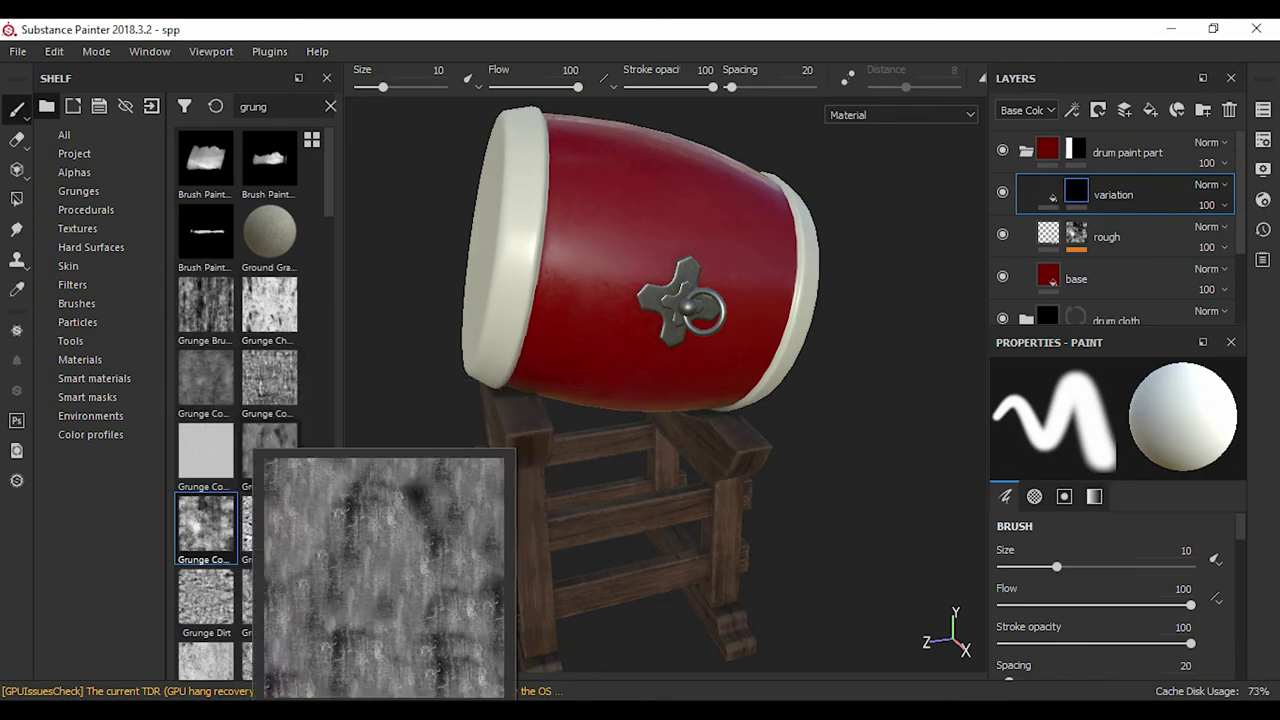
{"action": "scroll", "coordinate": [237, 400], "scroll_direction": "down", "scroll_amount": 4}
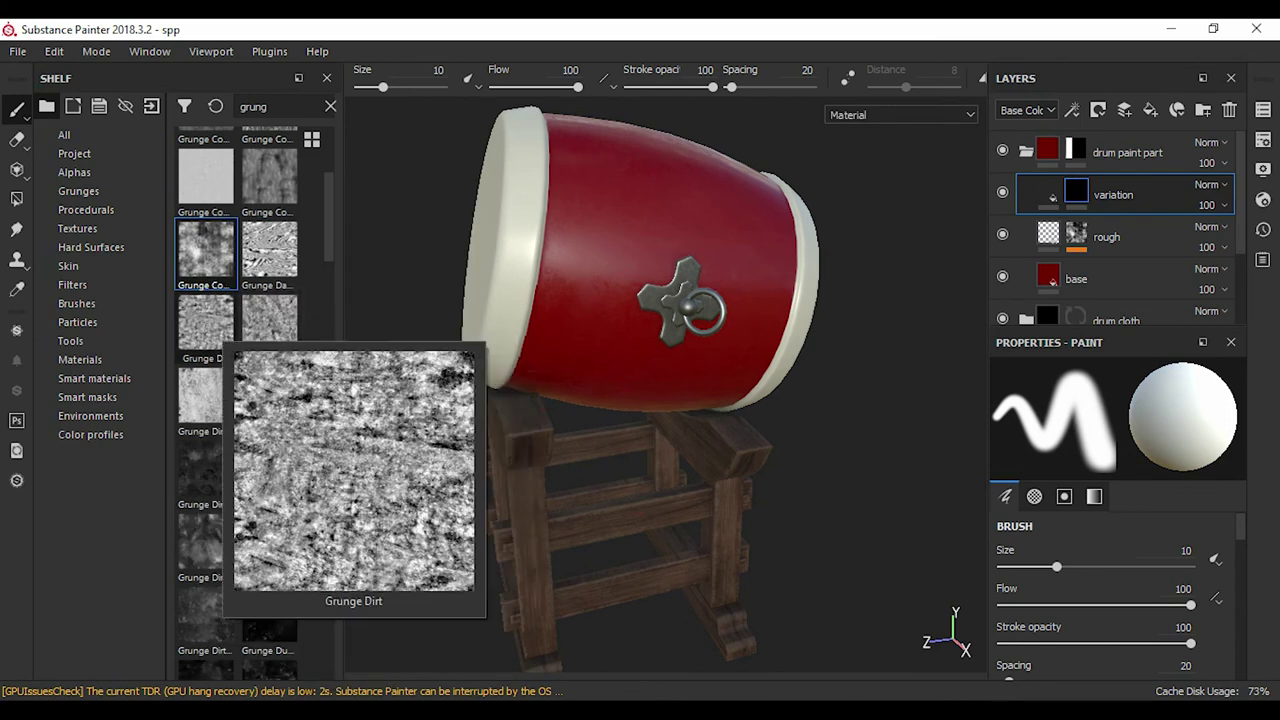
{"action": "left_click", "coordinate": [205, 322]}
- Fill the variation mask with Grunge Dirt at balance 0.47 and brush pattern 0.4
{"action": "left_click", "coordinate": [1072, 110]}
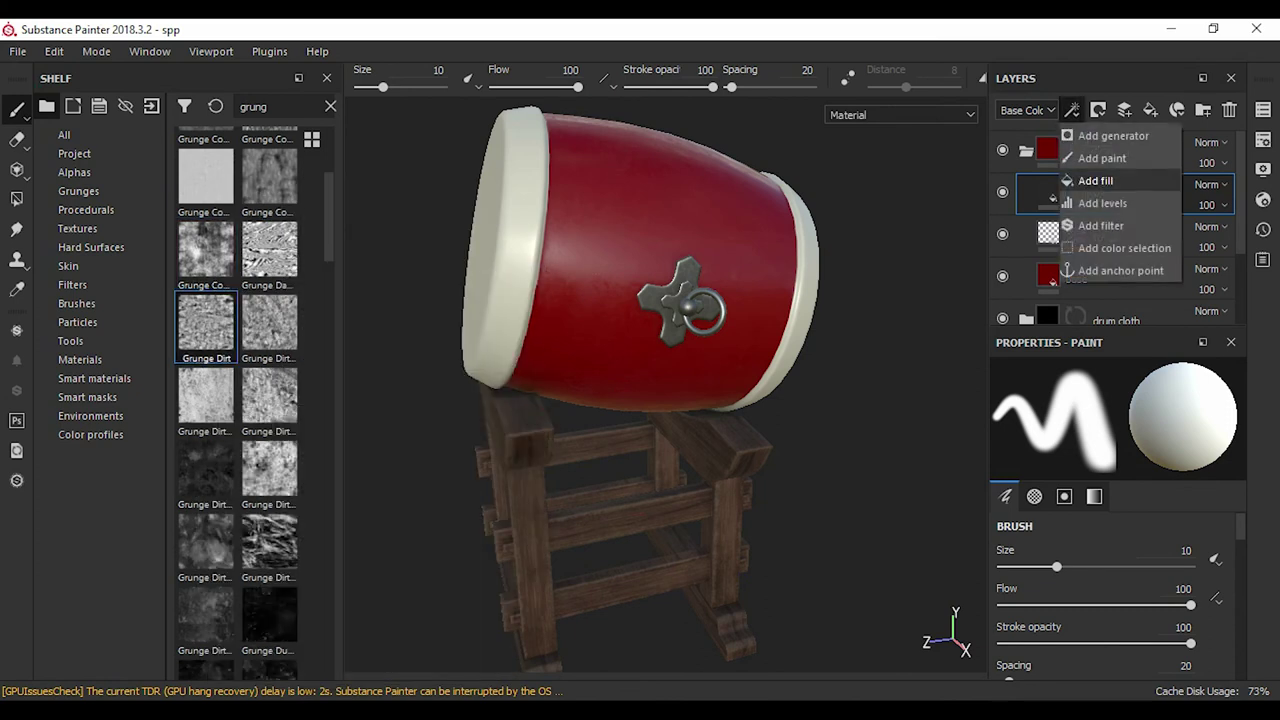
{"action": "left_click", "coordinate": [1110, 180]}
{"action": "left_click_drag", "start_coordinate": [205, 322], "coordinate": [1060, 615]}
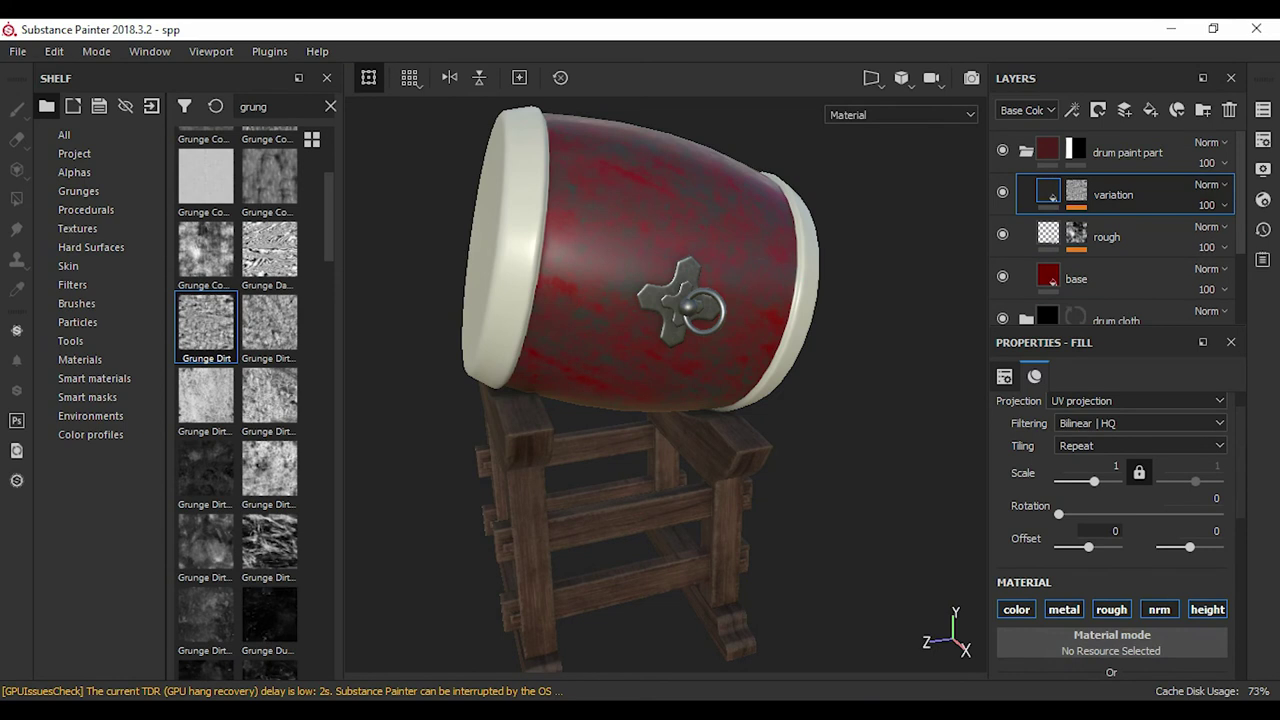
{"action": "scroll", "coordinate": [1120, 530], "scroll_direction": "down", "scroll_amount": 1}
{"action": "scroll", "coordinate": [1110, 530], "scroll_direction": "down", "scroll_amount": 3}
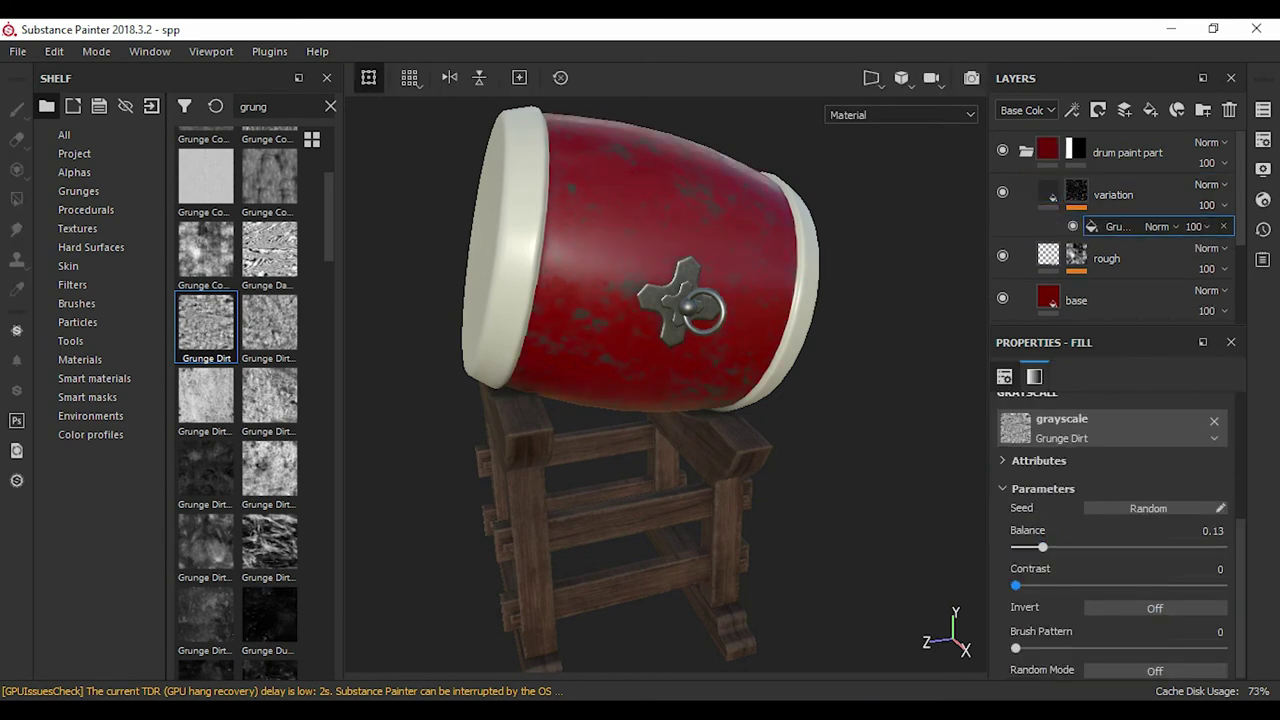
{"action": "left_click_drag", "start_coordinate": [1090, 648], "coordinate": [1098, 648]}
{"action": "mouse_move", "coordinate": [650, 400]}
{"action": "left_mouse_down", "text": "alt"}
{"action": "mouse_move", "coordinate": [700, 380]}
{"action": "mouse_move", "coordinate": [600, 395]}
{"action": "left_mouse_up", "text": "alt"}
- Fade the Grunge Dirt effect on the variation mask to 57 opacity
{"action": "left_click", "coordinate": [1113, 194]}
{"action": "left_click", "coordinate": [1110, 450]}
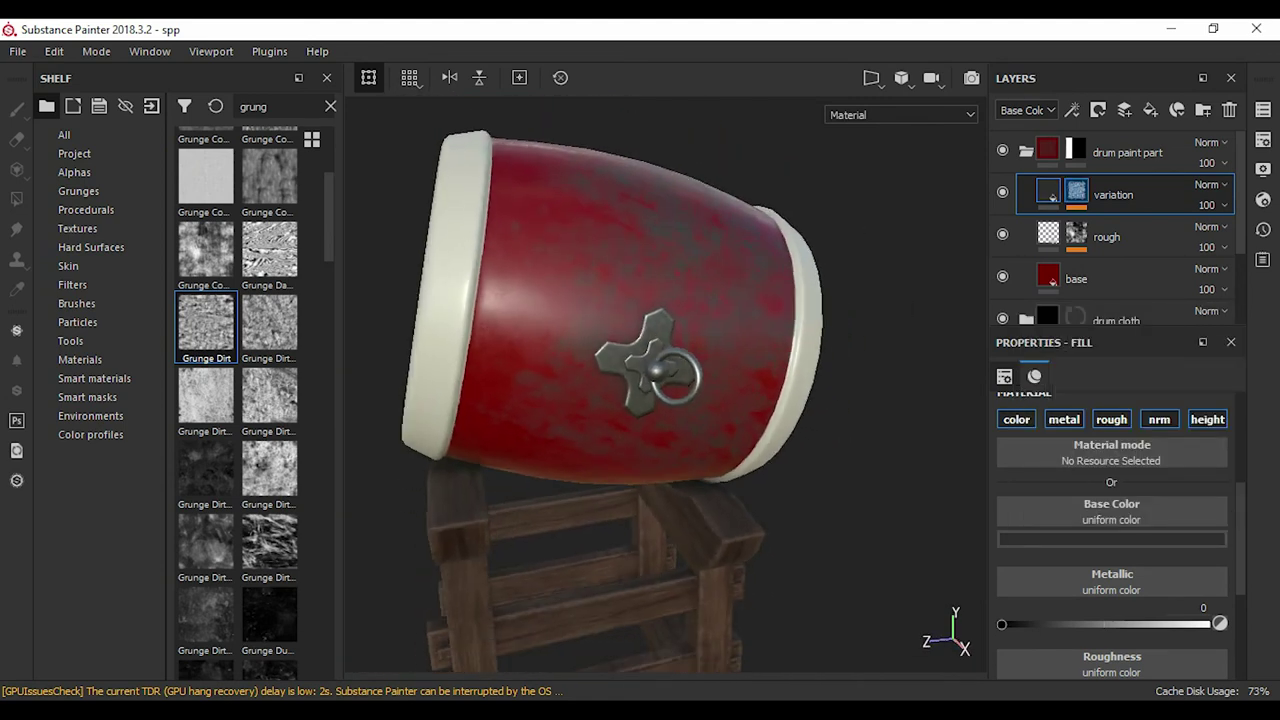
{"action": "left_click_drag", "start_coordinate": [206, 325], "coordinate": [1113, 194]}
{"action": "scroll", "coordinate": [1099, 646], "scroll_direction": "down", "scroll_amount": 1}
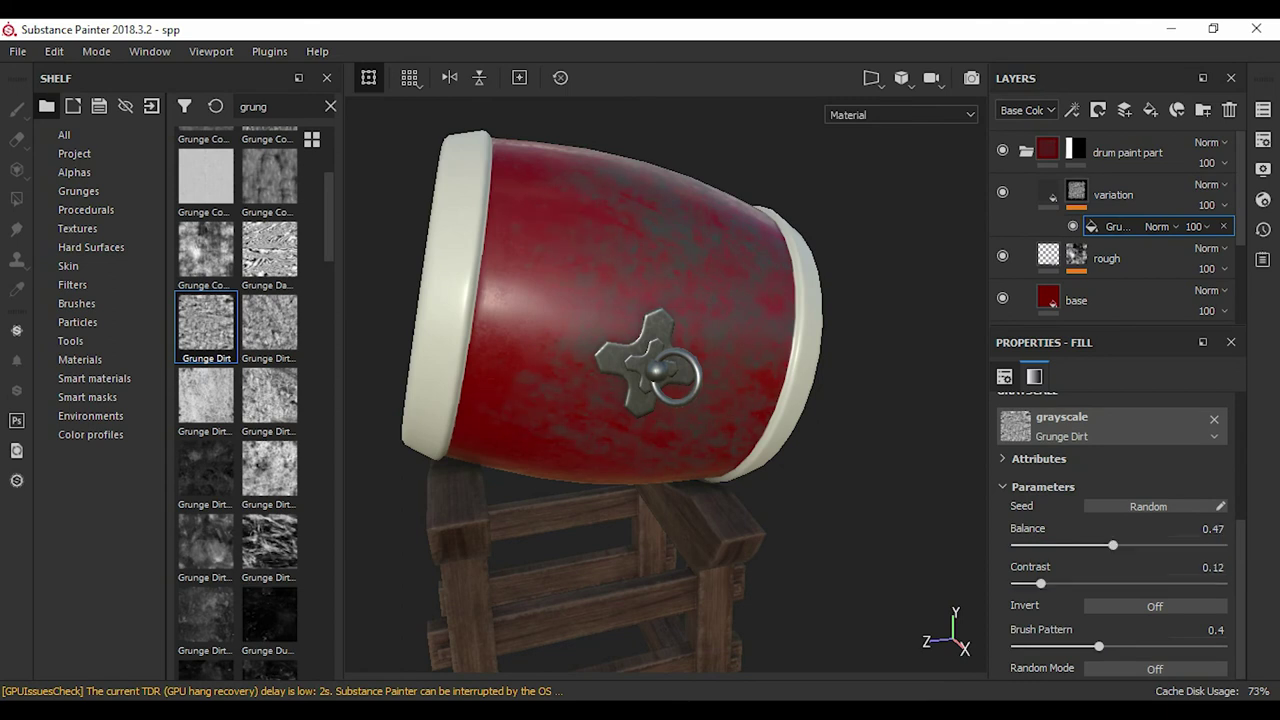
{"action": "mouse_move", "coordinate": [650, 400]}
{"action": "left_mouse_down", "text": "alt"}
{"action": "mouse_move", "coordinate": [620, 390]}
{"action": "mouse_move", "coordinate": [610, 360]}
{"action": "mouse_move", "coordinate": [640, 410]}
{"action": "mouse_move", "coordinate": [660, 400]}
{"action": "left_mouse_up", "text": "alt"}
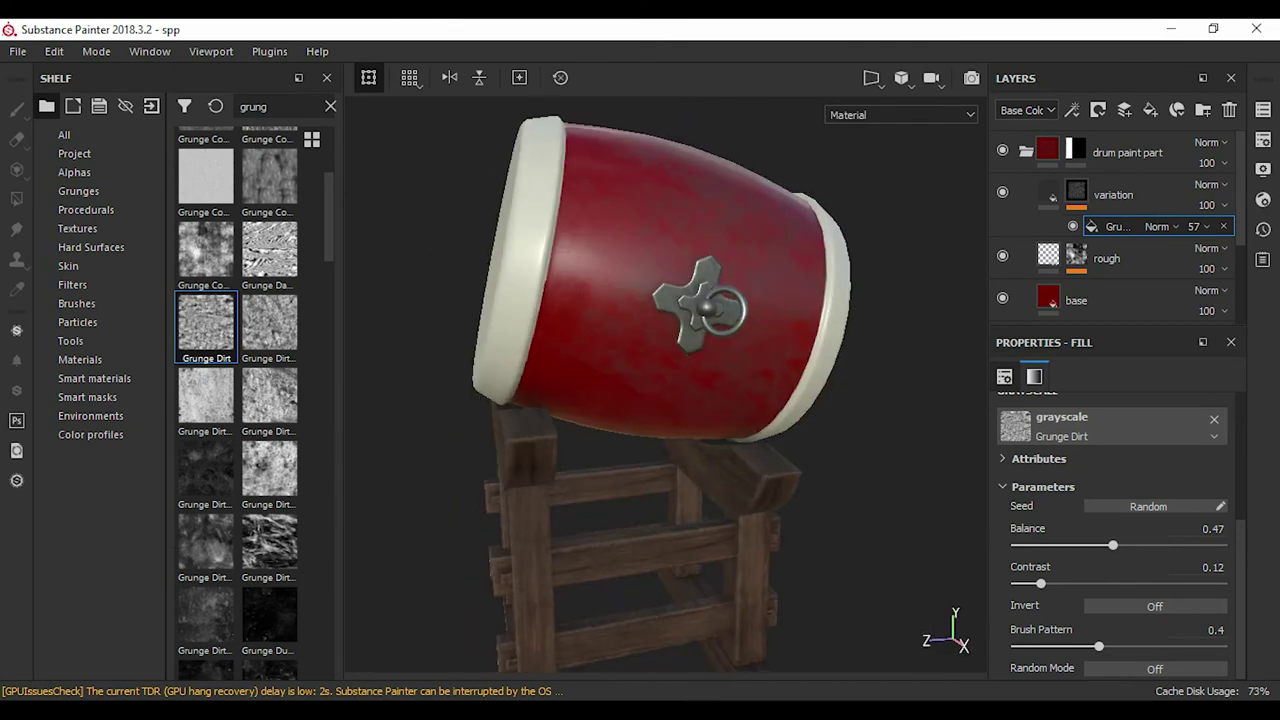
- Adjust the variation mask's Grunge Dirt effect down to 32 opacity
{"action": "left_click", "coordinate": [1048, 194]}
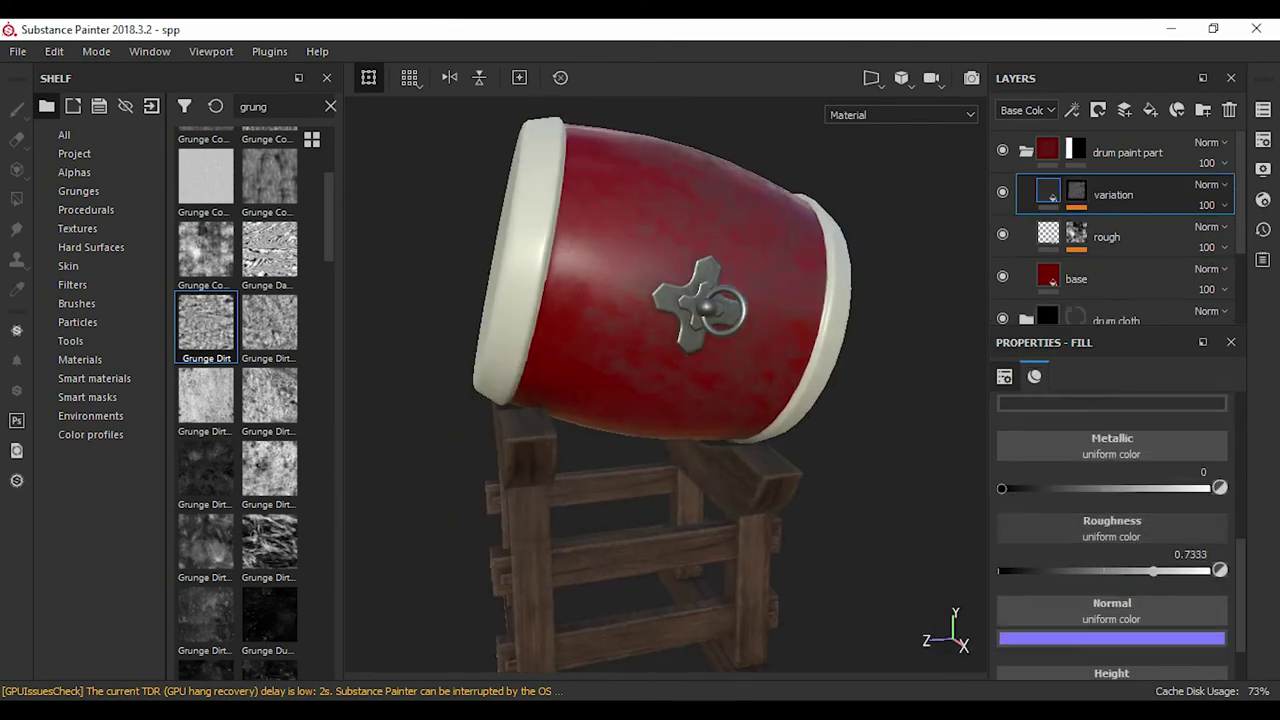
{"action": "scroll", "coordinate": [1111, 500], "scroll_direction": "up", "scroll_amount": 4}
{"action": "left_click_drag", "start_coordinate": [660, 400], "coordinate": [640, 390], "text": "alt"}
{"action": "left_click", "coordinate": [1076, 194]}
{"action": "left_click_drag", "start_coordinate": [1110, 226], "coordinate": [1106, 258], "text": "ctrl"}
{"action": "left_click_drag", "start_coordinate": [660, 400], "coordinate": [700, 390], "text": "alt"}
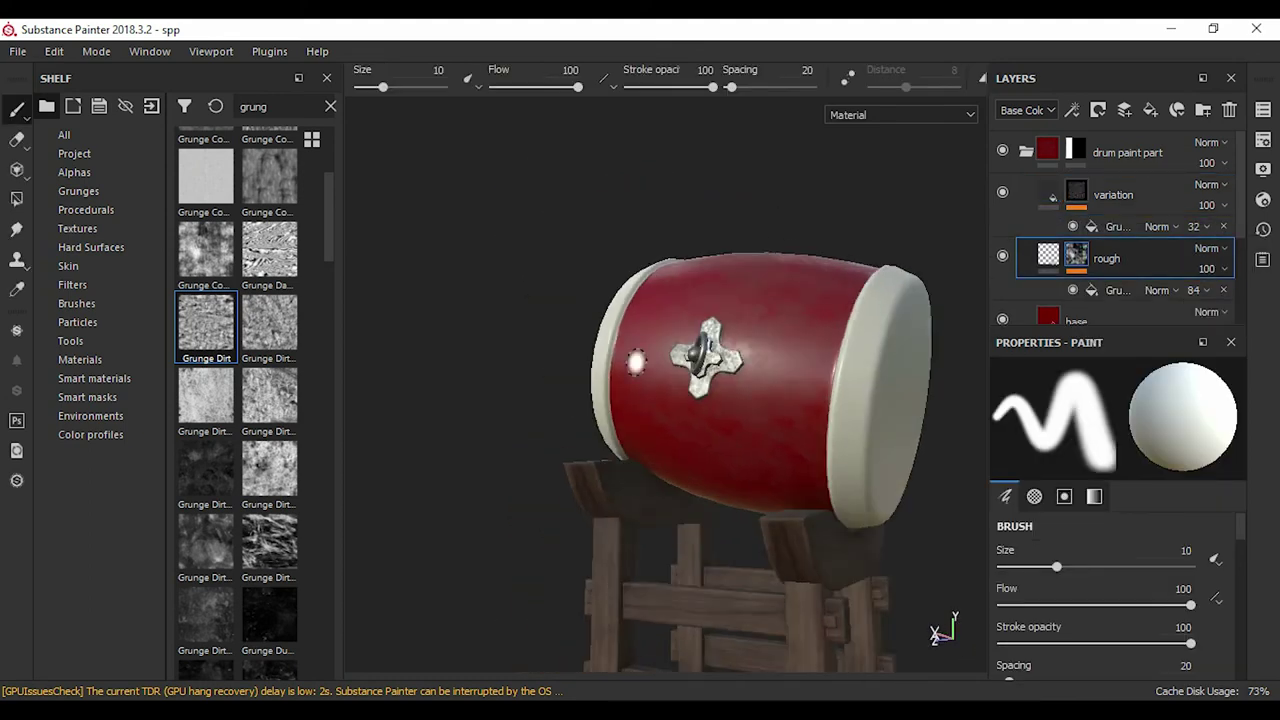
- Lower the red drum body base layer's roughness from 0.3 to 0.2
{"action": "left_click", "coordinate": [1130, 316]}
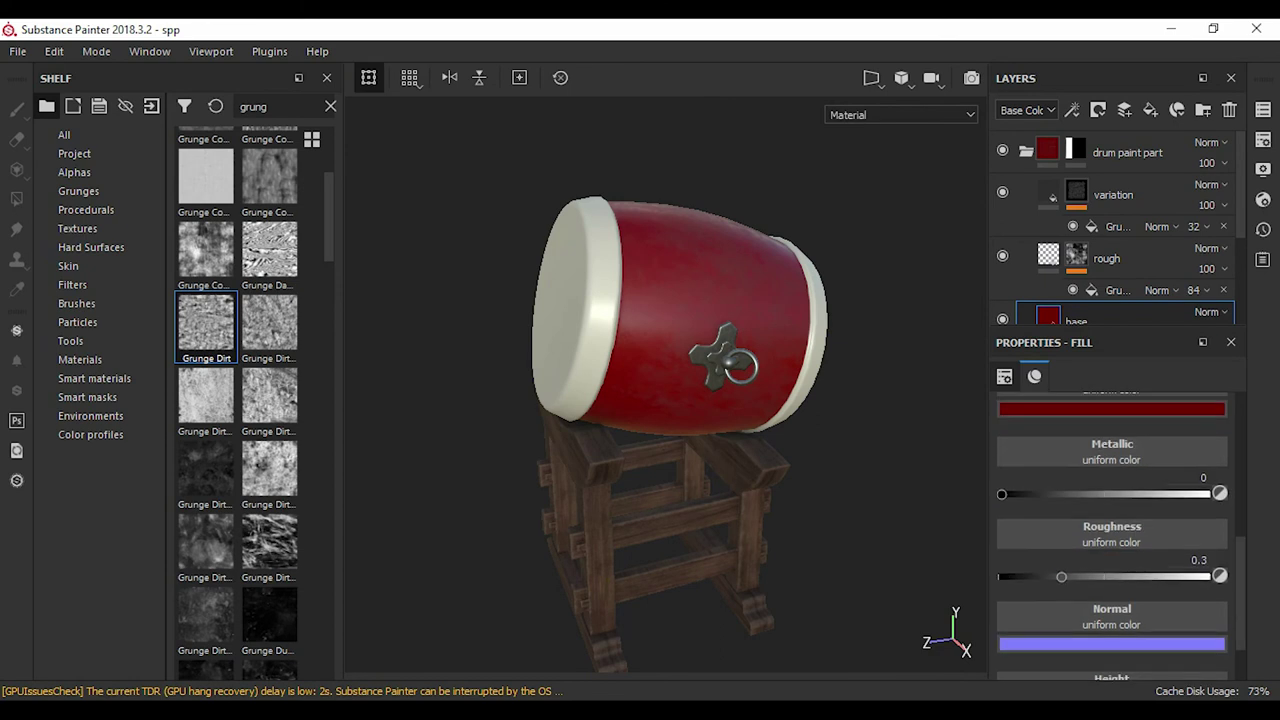
{"action": "left_click", "coordinate": [1110, 408]}
{"action": "left_click_drag", "start_coordinate": [660, 400], "coordinate": [630, 400], "text": "alt"}
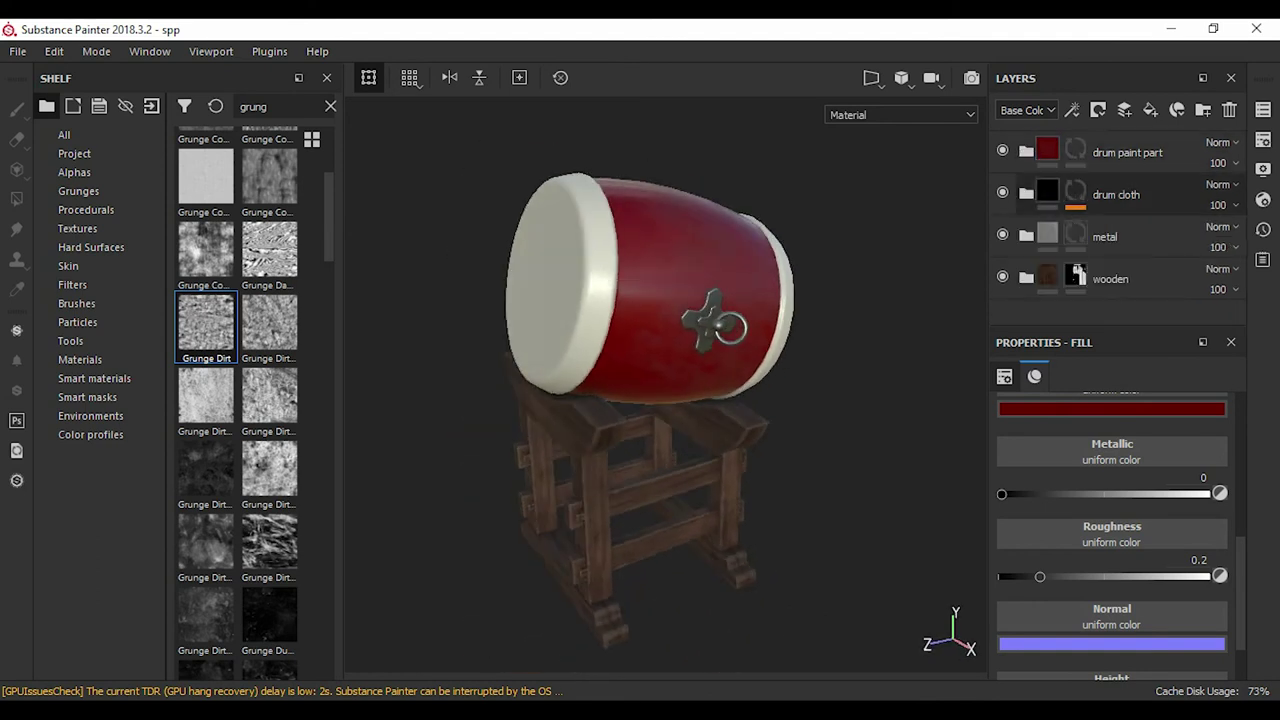
- Add a fill layer named sctarch to drum cloth with the Edges Scratched smart mask
{"action": "left_click", "coordinate": [1150, 110]}
{"action": "double_click", "coordinate": [1085, 236]}
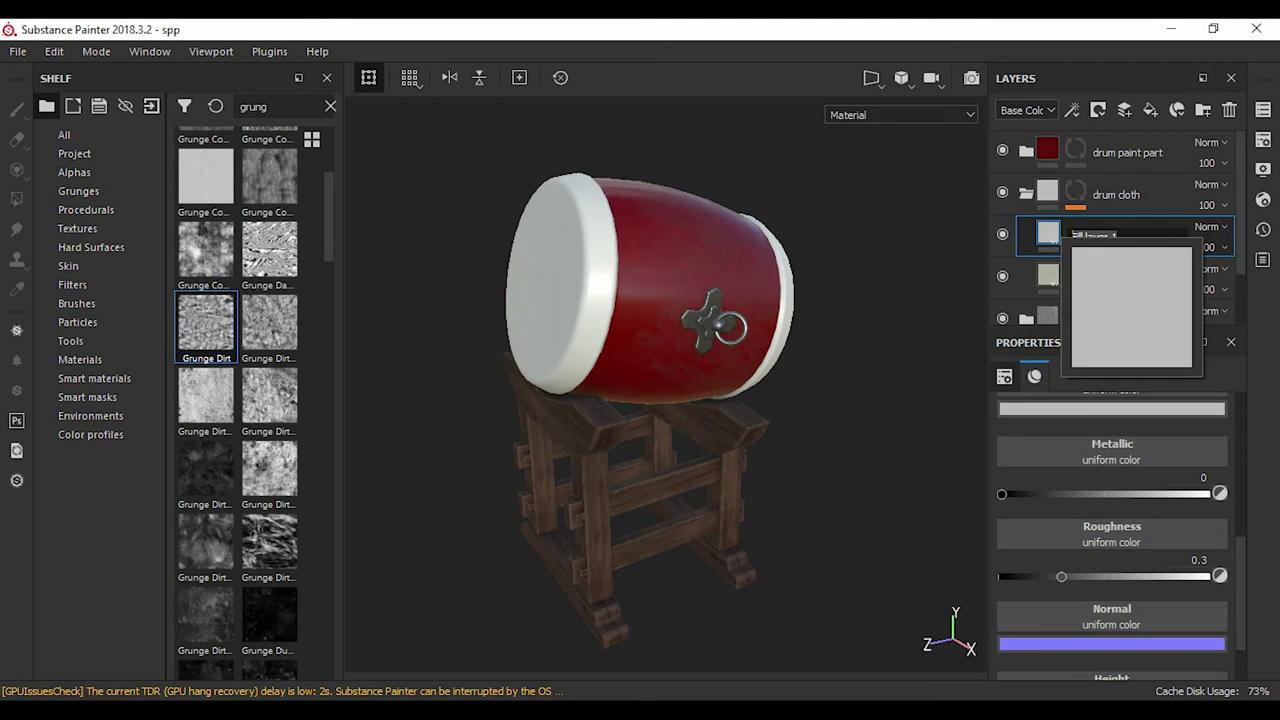
{"action": "type", "text": "sctarch"}
{"action": "key", "text": "Return"}
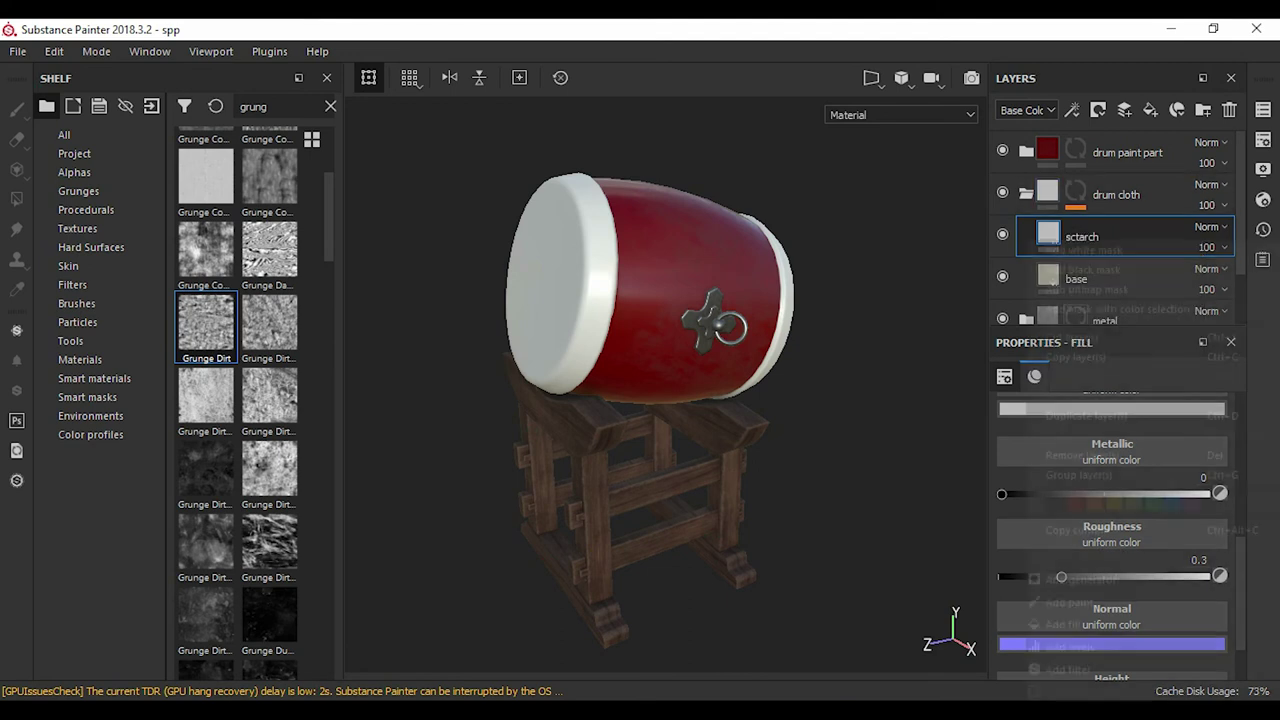
{"action": "left_click", "coordinate": [330, 106]}
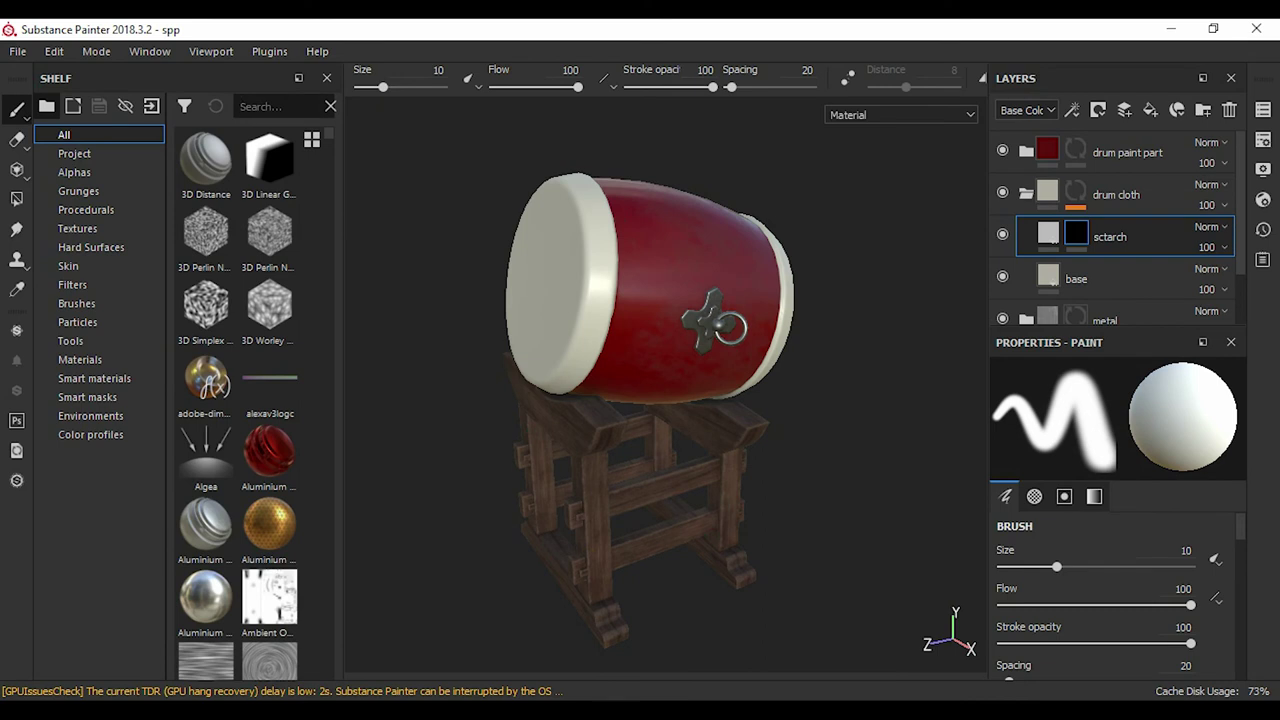
{"action": "left_click", "coordinate": [87, 397]}
{"action": "scroll", "coordinate": [237, 400], "scroll_direction": "down", "scroll_amount": 3}
{"action": "scroll", "coordinate": [237, 400], "scroll_direction": "down", "scroll_amount": 3}
{"action": "scroll", "coordinate": [237, 400], "scroll_direction": "down", "scroll_amount": 2}
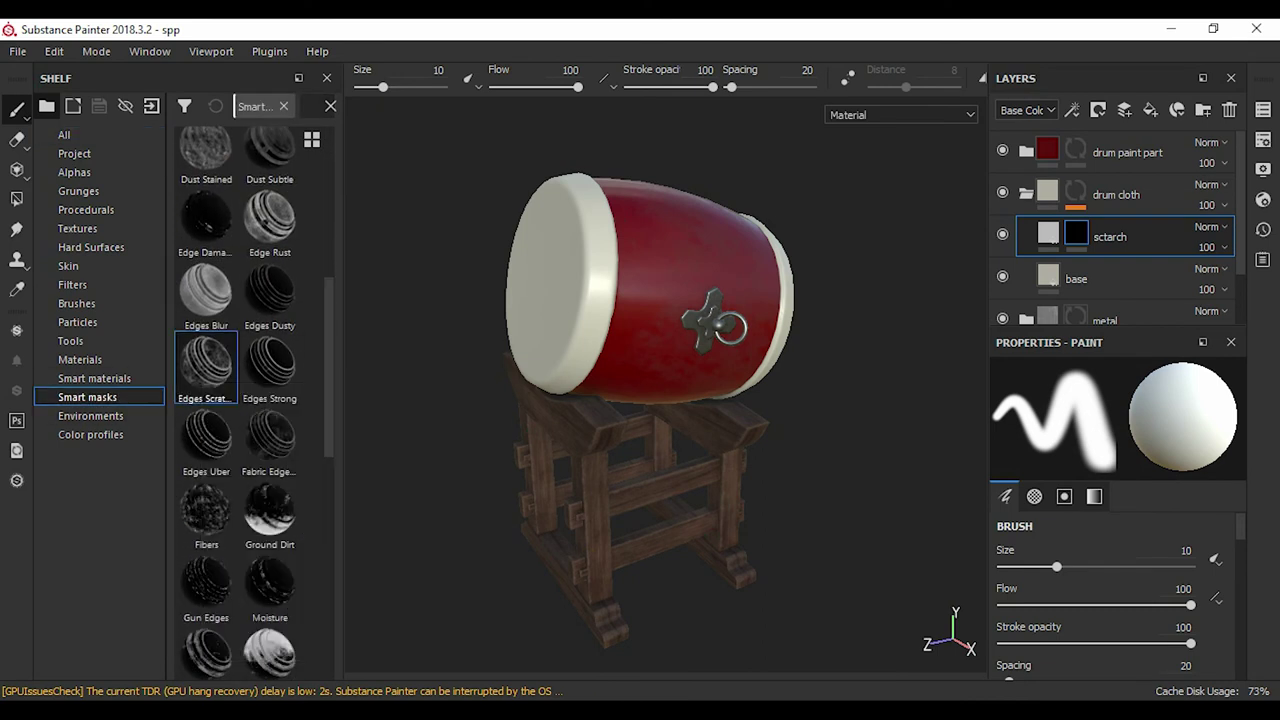
{"action": "left_click_drag", "start_coordinate": [206, 365], "coordinate": [1100, 236]}
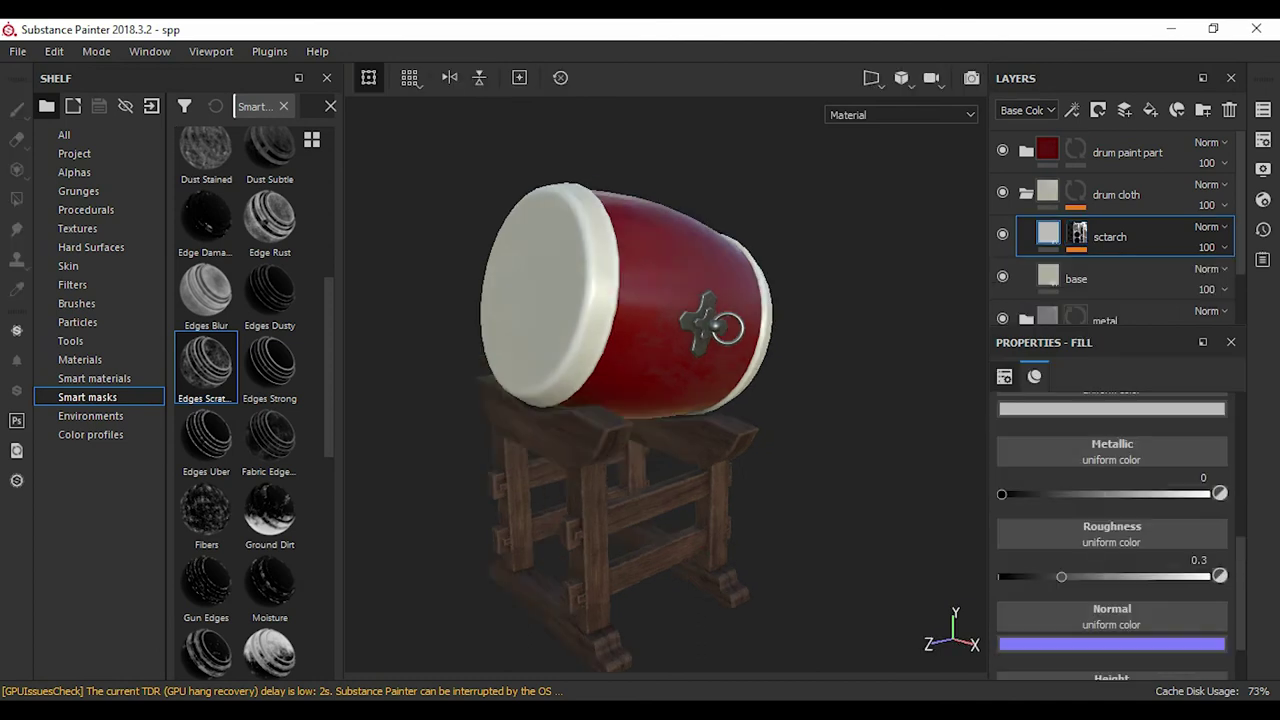
- Darken the sctarch layer's scratch colour
{"action": "scroll", "coordinate": [650, 380], "scroll_direction": "up", "scroll_amount": 5}
{"action": "scroll", "coordinate": [650, 380], "scroll_direction": "down", "scroll_amount": 3}
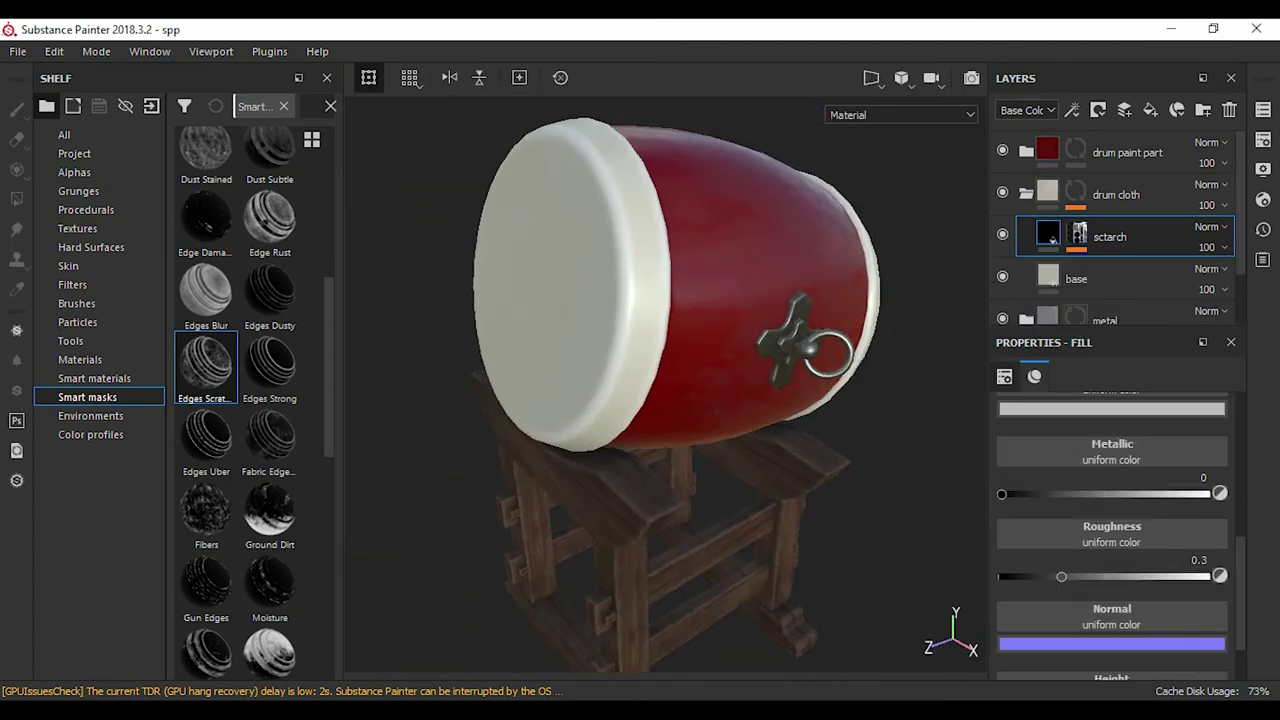
{"action": "left_click", "coordinate": [1111, 409]}
{"action": "left_click_drag", "start_coordinate": [1254, 487], "coordinate": [1254, 512]}
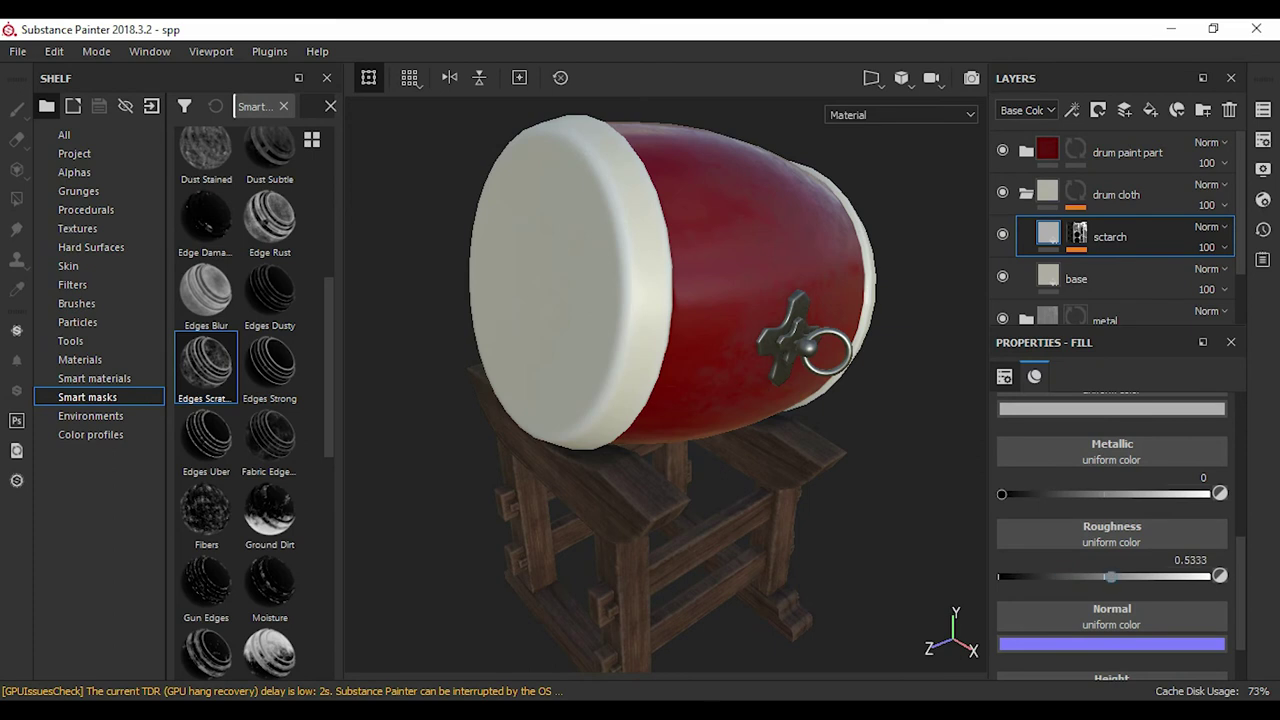
- Tint the drum heads' base layer a pale, orange-leaning tan
{"action": "left_click_drag", "start_coordinate": [680, 400], "coordinate": [760, 400], "text": "alt"}
{"action": "left_click", "coordinate": [1076, 279]}
{"action": "left_click", "coordinate": [1111, 409]}
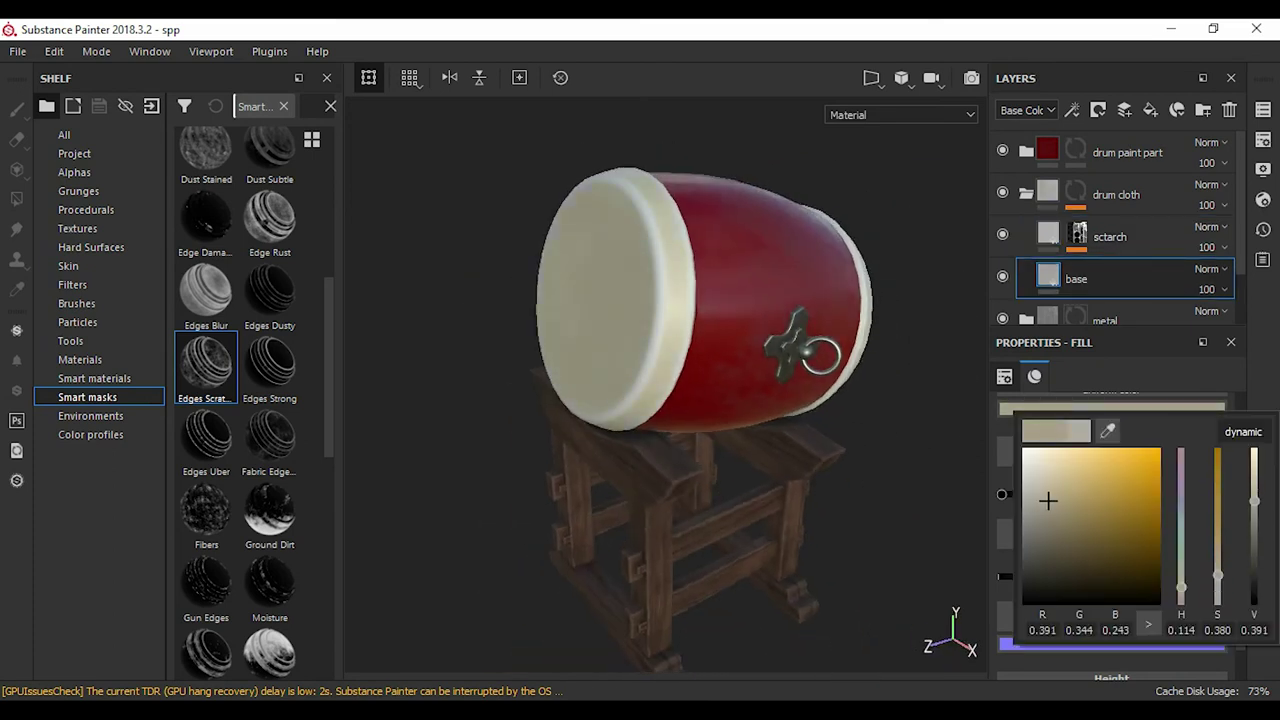
{"action": "left_click_drag", "start_coordinate": [1048, 500], "coordinate": [1031, 494]}
{"action": "left_click_drag", "start_coordinate": [1181, 588], "coordinate": [1181, 591]}
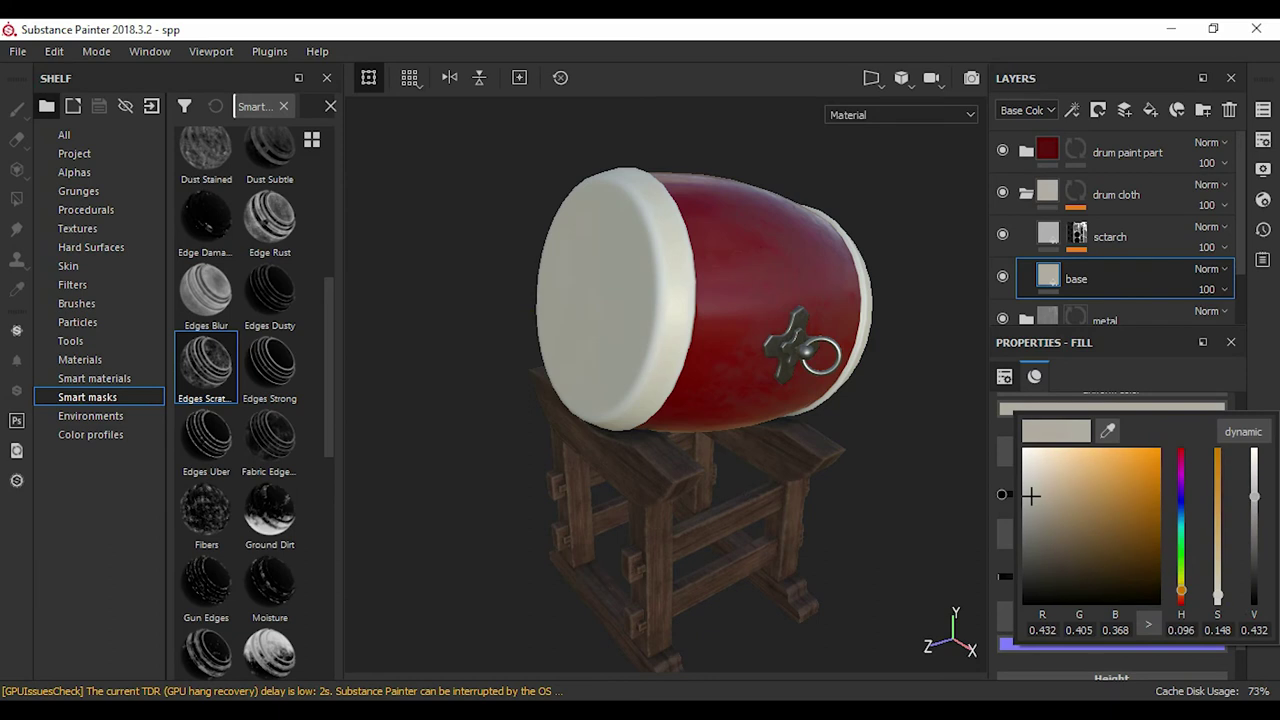
- Brighten the sctarch scratch colour and review the scratched drum heads
{"action": "left_click", "coordinate": [1110, 237]}
{"action": "left_click", "coordinate": [1111, 409]}
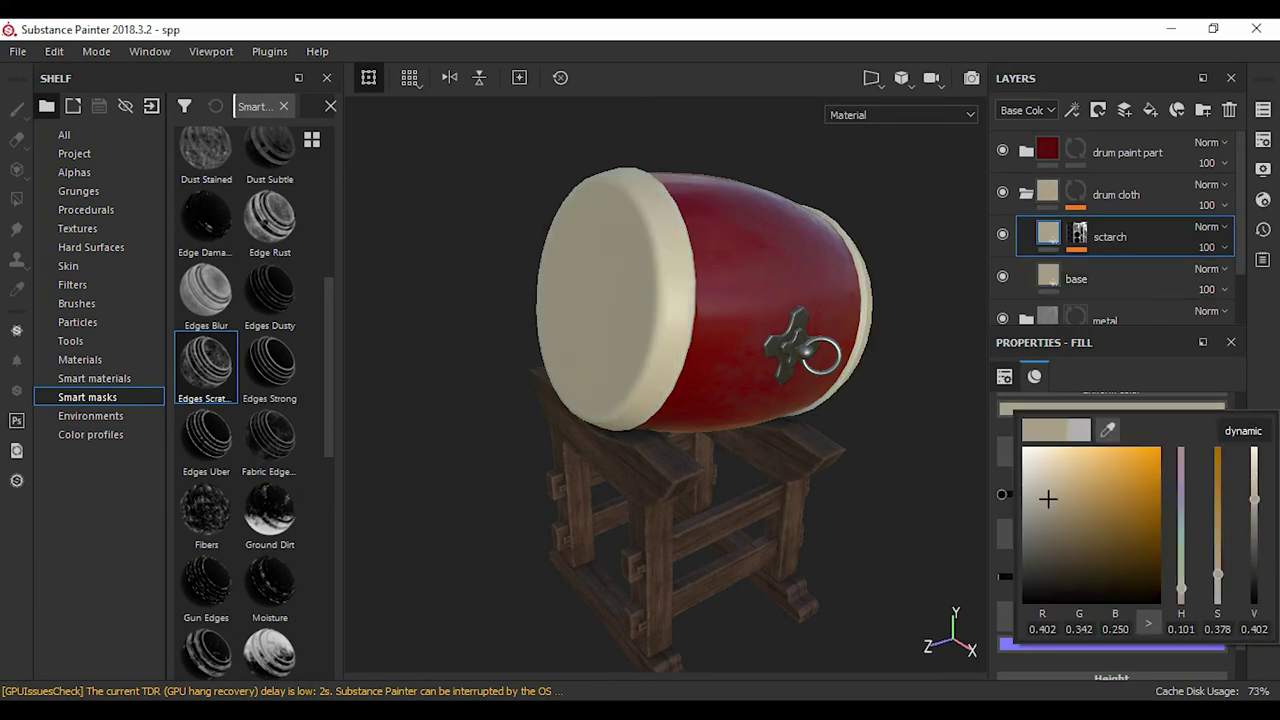
{"action": "left_click_drag", "start_coordinate": [1042, 511], "coordinate": [1043, 491]}
{"action": "left_click", "coordinate": [700, 450]}
{"action": "left_click_drag", "start_coordinate": [700, 450], "coordinate": [600, 425], "text": "alt"}
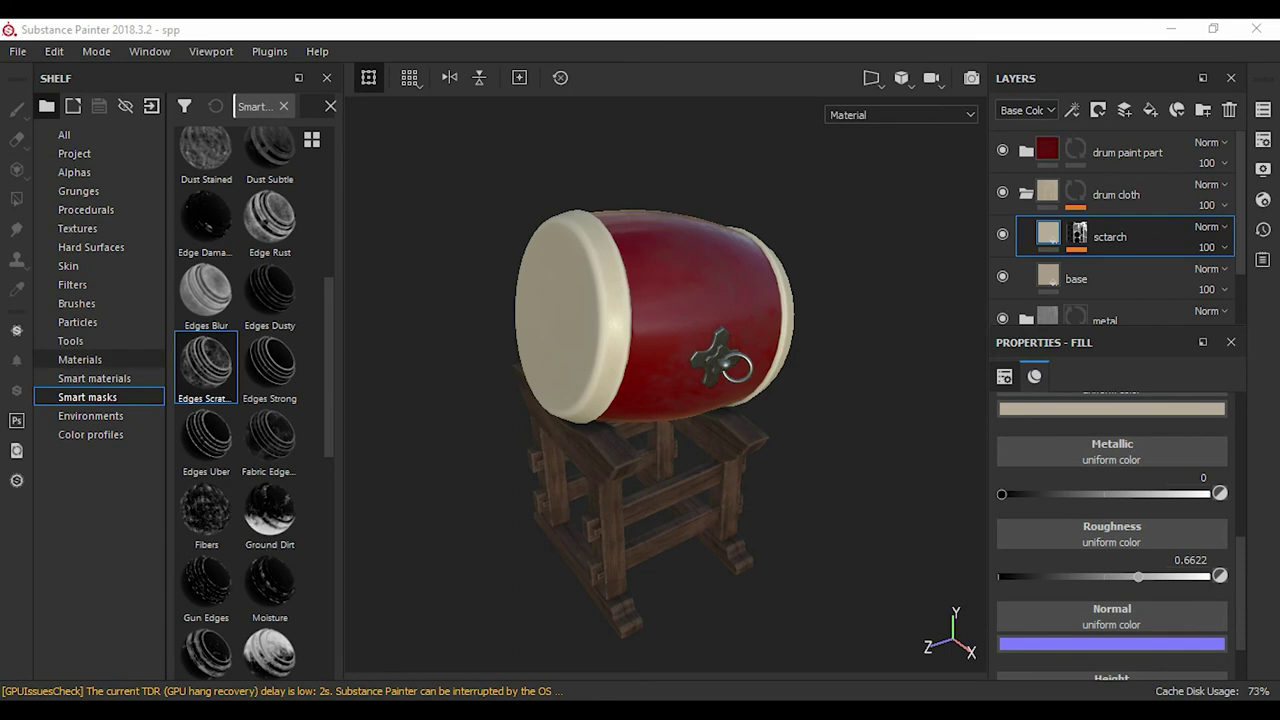
{"action": "left_click_drag", "start_coordinate": [800, 410], "coordinate": [832, 407], "text": "alt"}
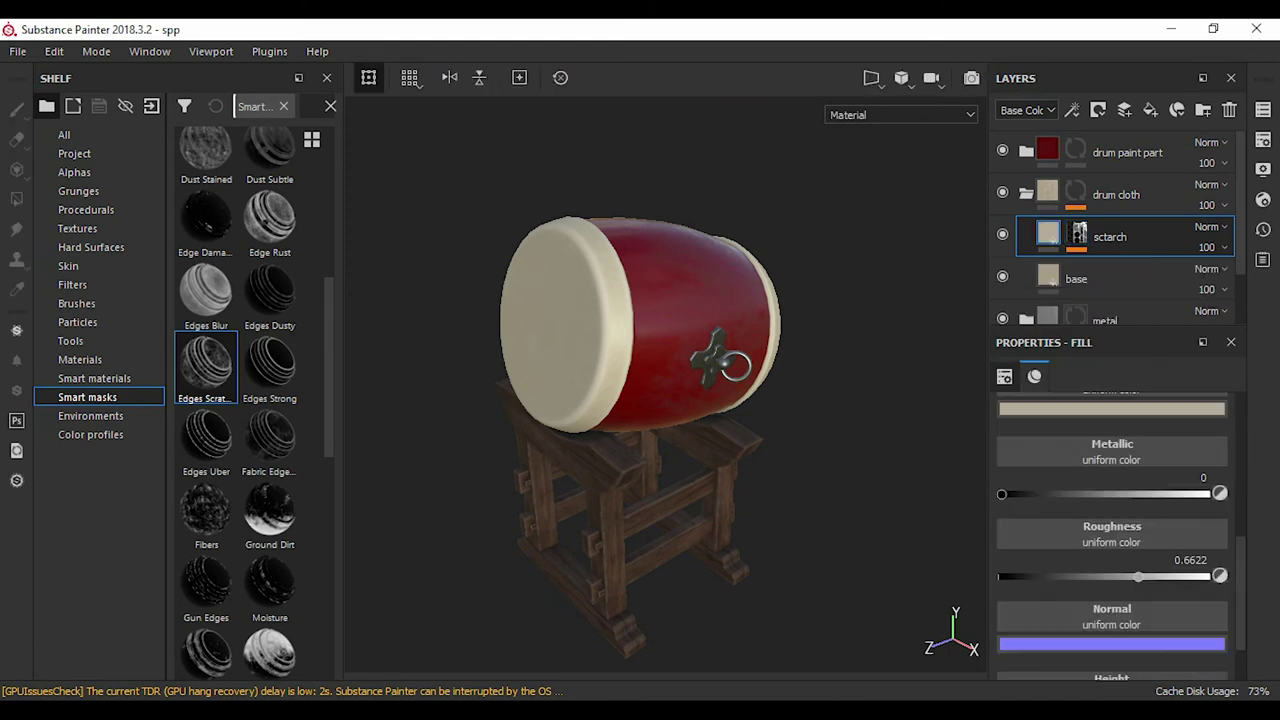
- Add a new black-masked fill layer named variation above sctarch in drum cloth
{"action": "left_click", "coordinate": [1150, 109]}
{"action": "right_click", "coordinate": [1032, 230]}
{"action": "left_click", "coordinate": [1095, 254]}
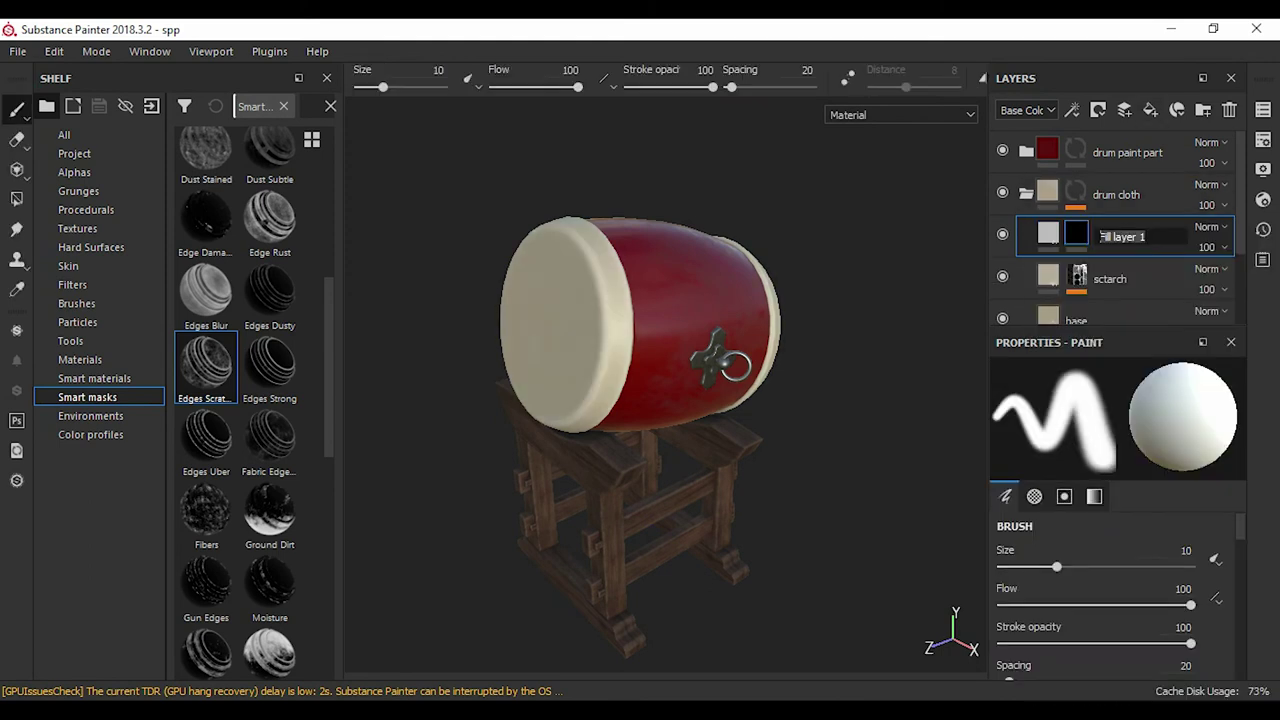
{"action": "left_click", "coordinate": [1048, 233]}
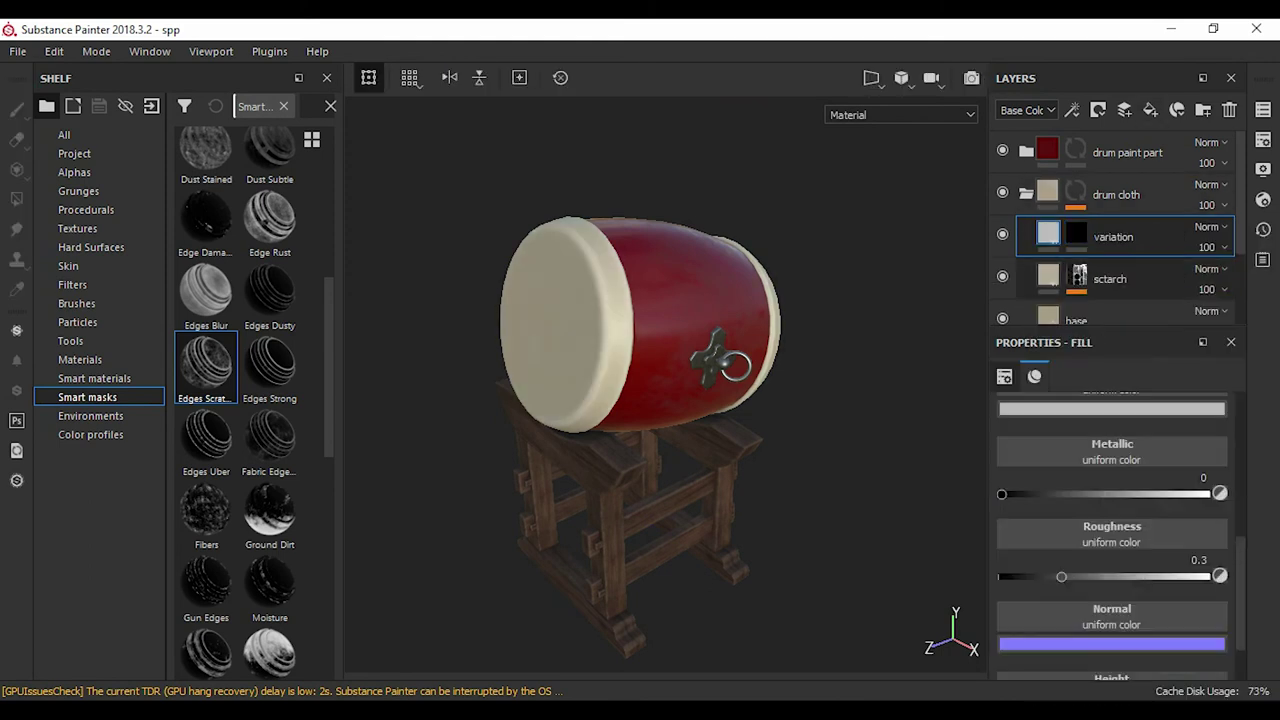
{"action": "scroll", "coordinate": [1110, 520], "scroll_direction": "down", "scroll_amount": 1}
{"action": "scroll", "coordinate": [1110, 520], "scroll_direction": "down", "scroll_amount": 1}
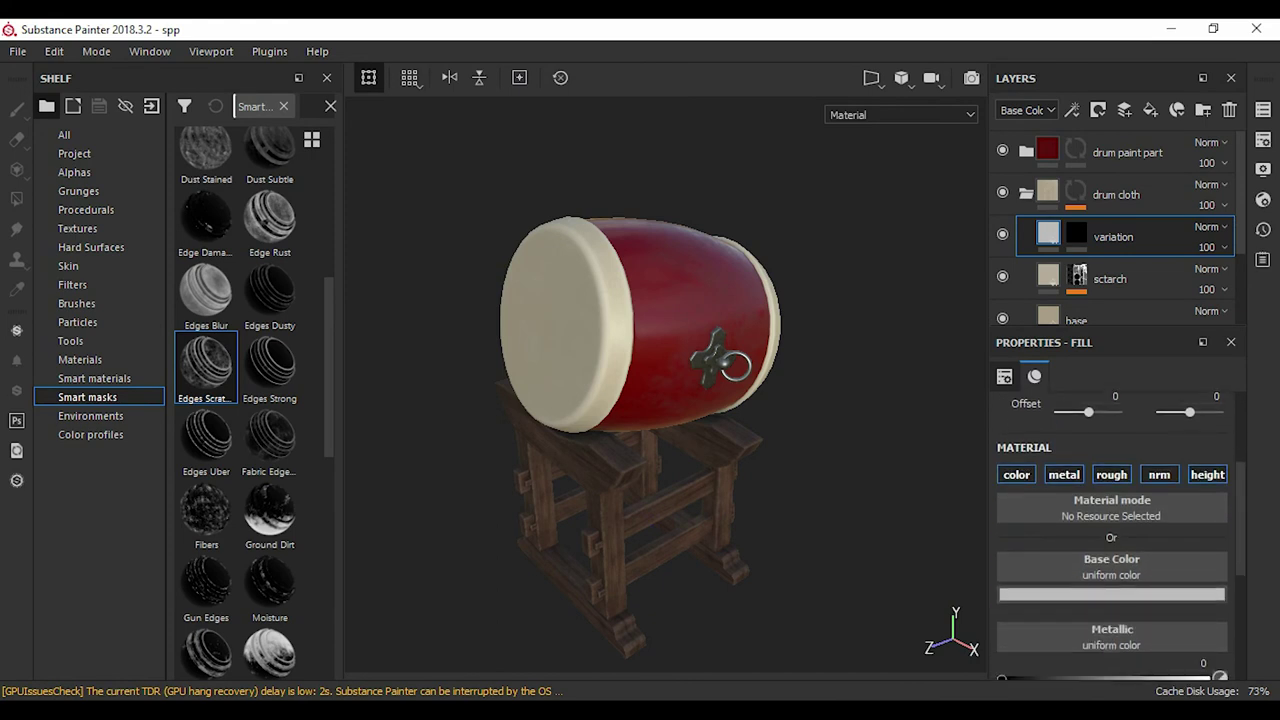
{"action": "left_click_drag", "start_coordinate": [640, 400], "coordinate": [700, 380], "text": "alt"}
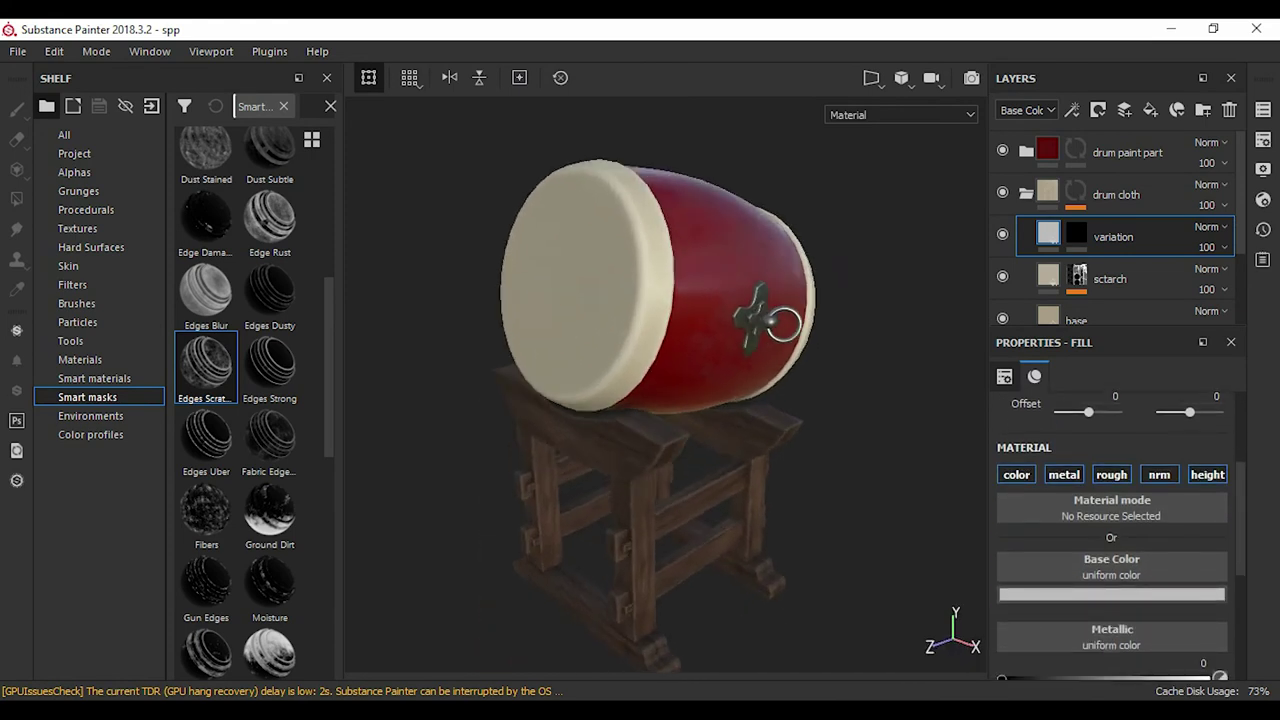
- Fill the variation mask with Grunge Concrete Old
{"action": "left_click", "coordinate": [1076, 233]}
{"action": "right_click", "coordinate": [1076, 233]}
{"action": "left_click", "coordinate": [1100, 186]}
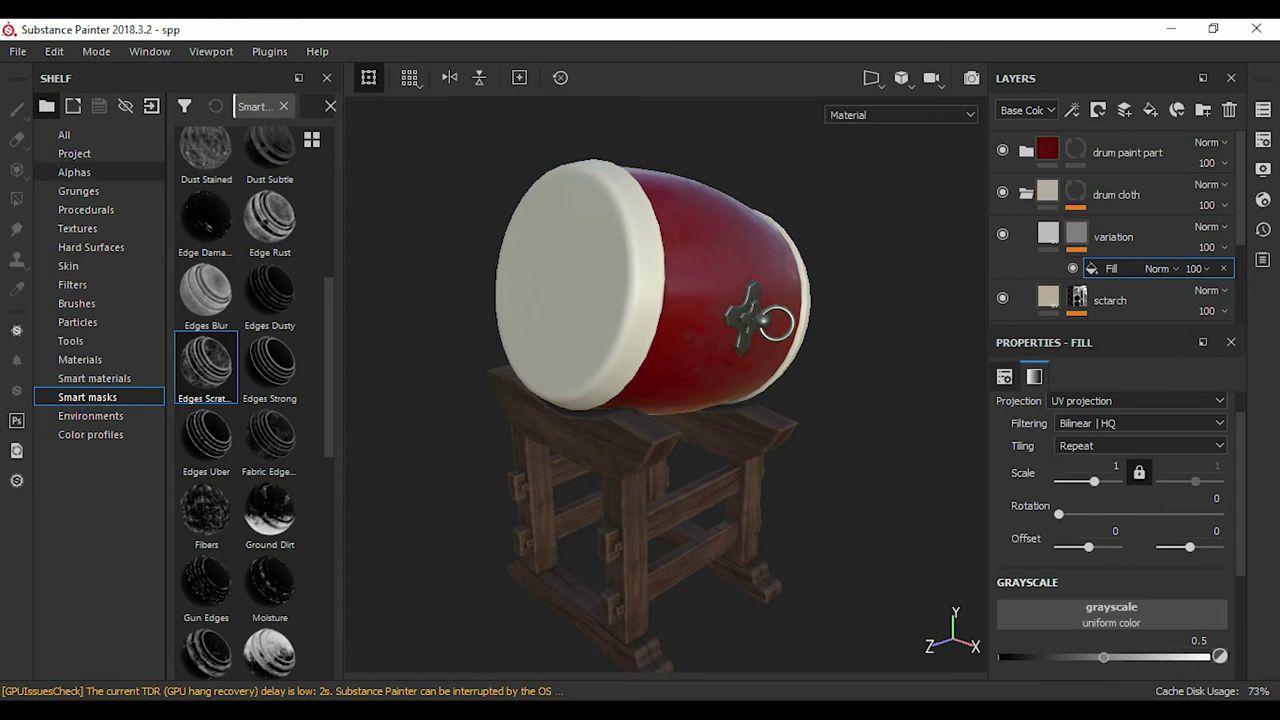
{"action": "type", "text": "grunge"}
{"action": "scroll", "coordinate": [255, 400], "scroll_direction": "down", "scroll_amount": 1}
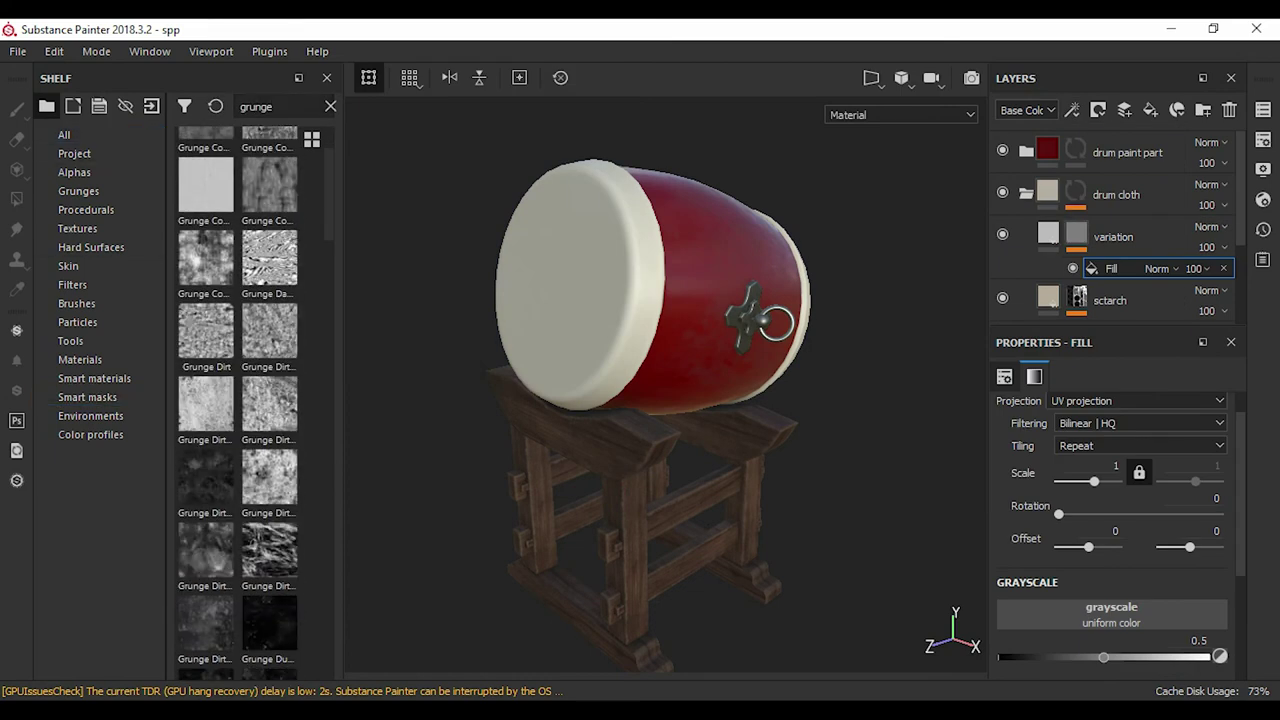
{"action": "scroll", "coordinate": [206, 262], "scroll_direction": "up", "scroll_amount": 1}
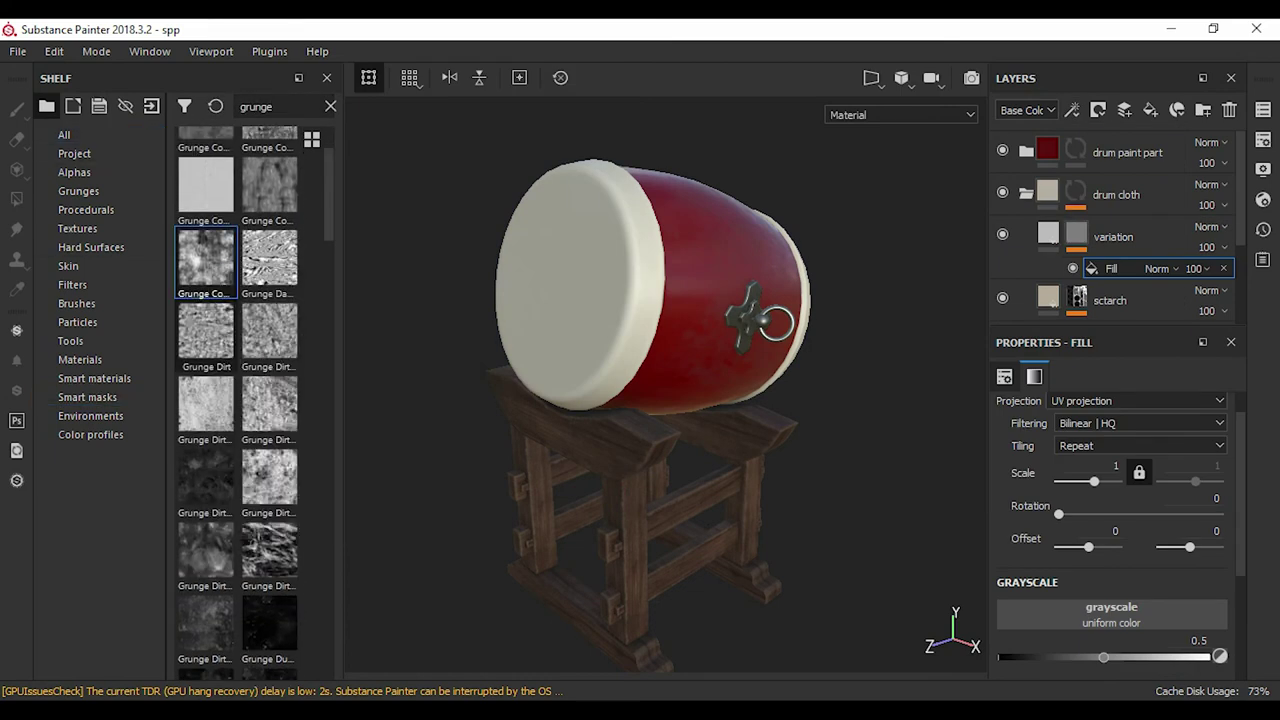
{"action": "left_click_drag", "start_coordinate": [206, 262], "coordinate": [1111, 614]}
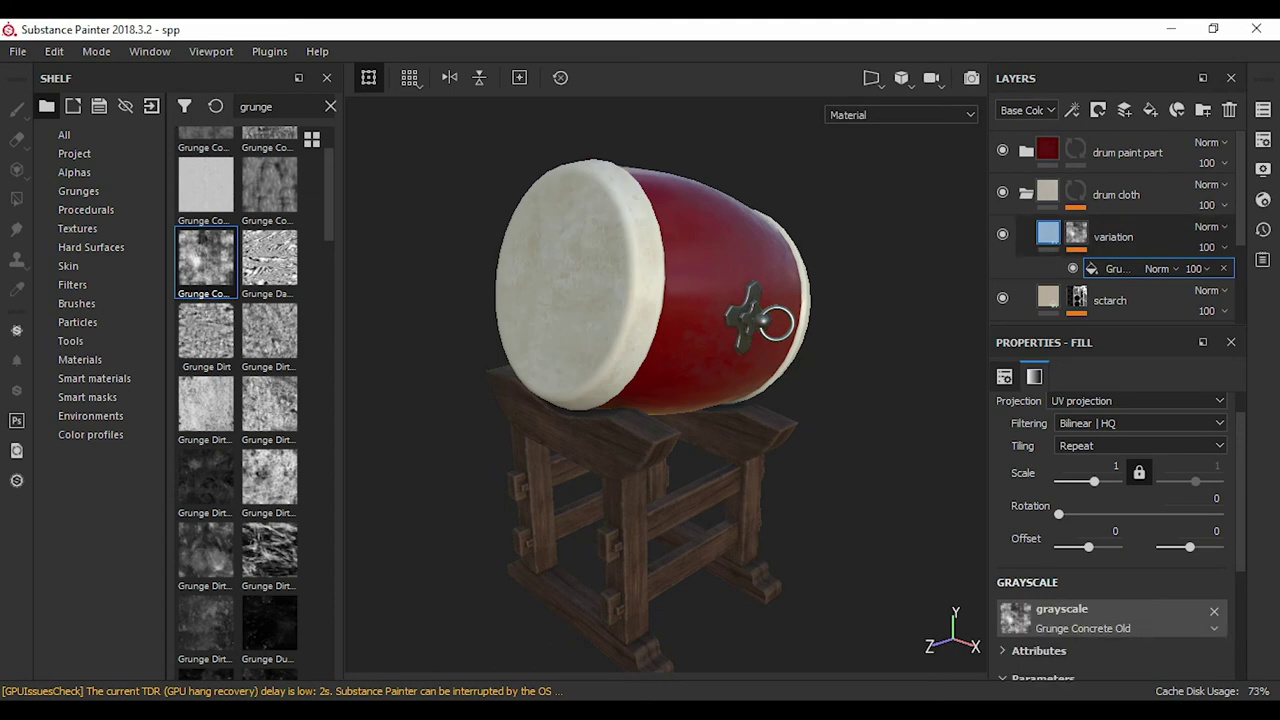
- Set the variation layer's base colour to a deep grey
{"action": "left_click", "coordinate": [1113, 236]}
{"action": "scroll", "coordinate": [1111, 550], "scroll_direction": "down", "scroll_amount": 2}
{"action": "left_click", "coordinate": [1111, 640]}
{"action": "mouse_move", "coordinate": [1026, 484]}
{"action": "left_mouse_down"}
{"action": "mouse_move", "coordinate": [1026, 538]}
{"action": "mouse_move", "coordinate": [760, 500]}
{"action": "left_mouse_up"}
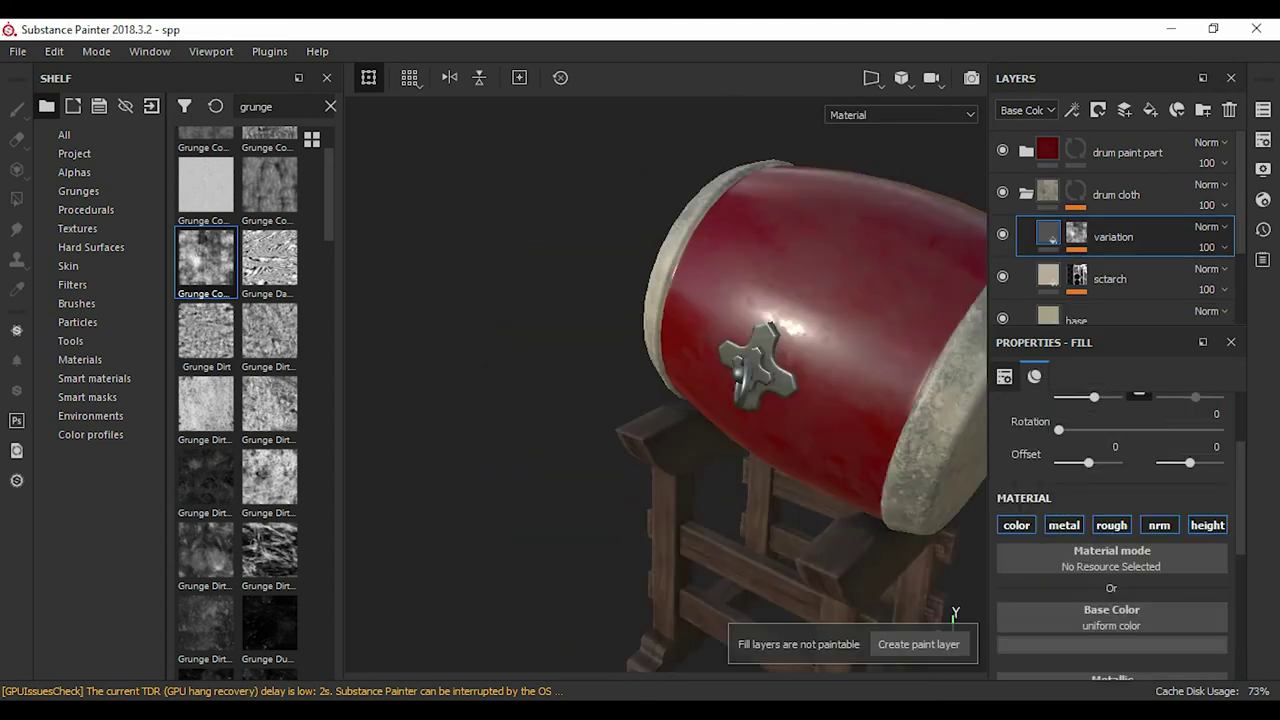
{"action": "scroll", "coordinate": [1111, 540], "scroll_direction": "down", "scroll_amount": 2}
{"action": "scroll", "coordinate": [1111, 540], "scroll_direction": "down", "scroll_amount": 2}
{"action": "left_click_drag", "start_coordinate": [1066, 549], "coordinate": [1120, 549]}
{"action": "left_click_drag", "start_coordinate": [760, 500], "coordinate": [560, 500], "text": "alt"}
{"action": "scroll", "coordinate": [665, 400], "scroll_direction": "up", "scroll_amount": 2}
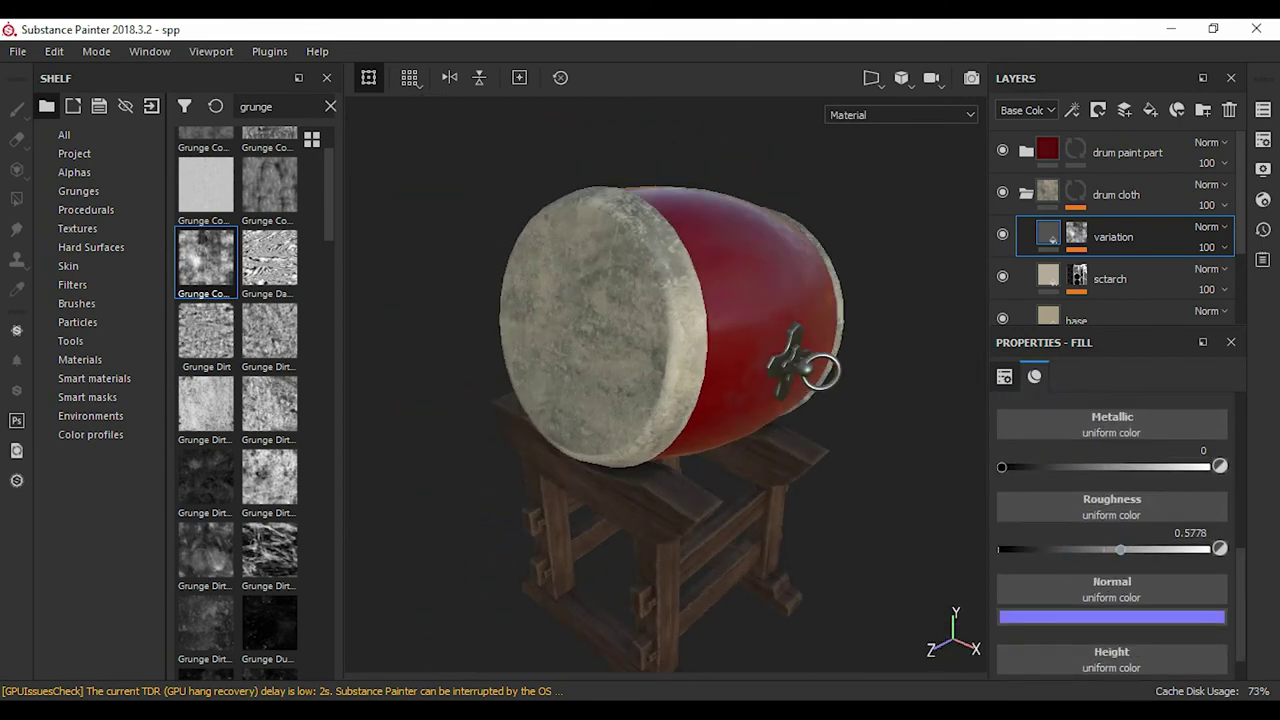
{"action": "scroll", "coordinate": [1115, 228], "scroll_direction": "down", "scroll_amount": 1}
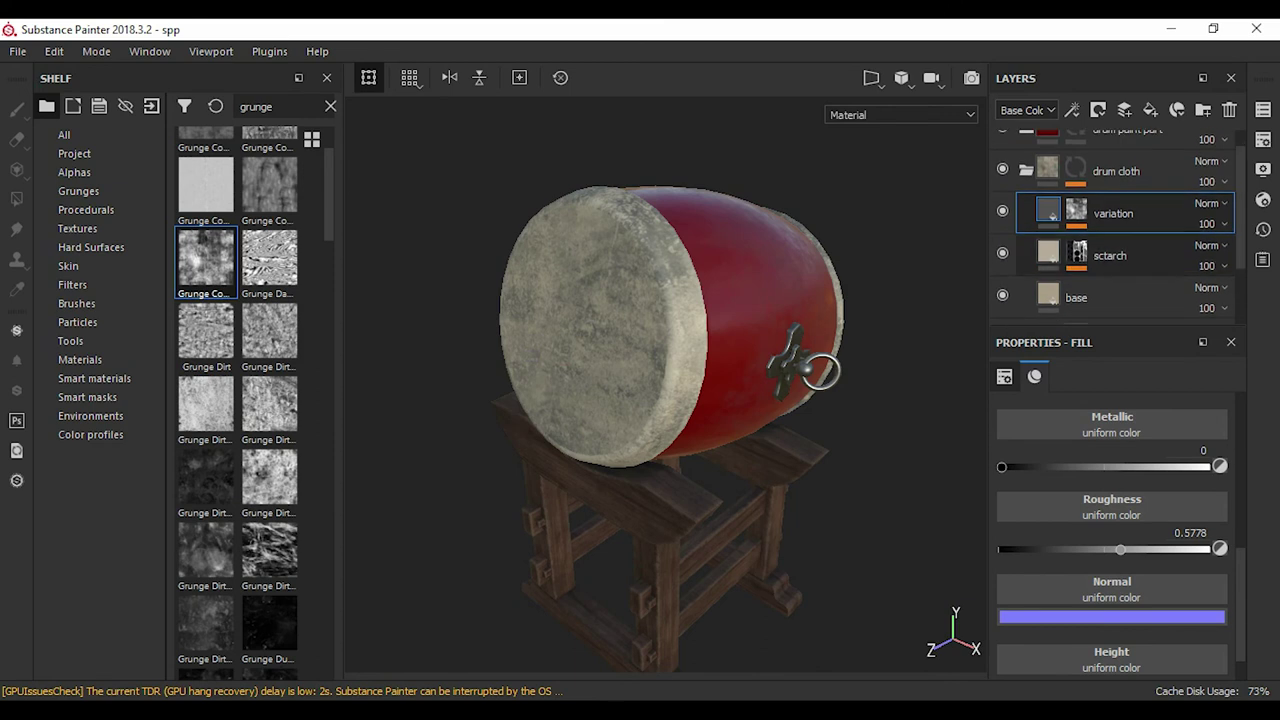
{"action": "scroll", "coordinate": [1111, 500], "scroll_direction": "up", "scroll_amount": 1}
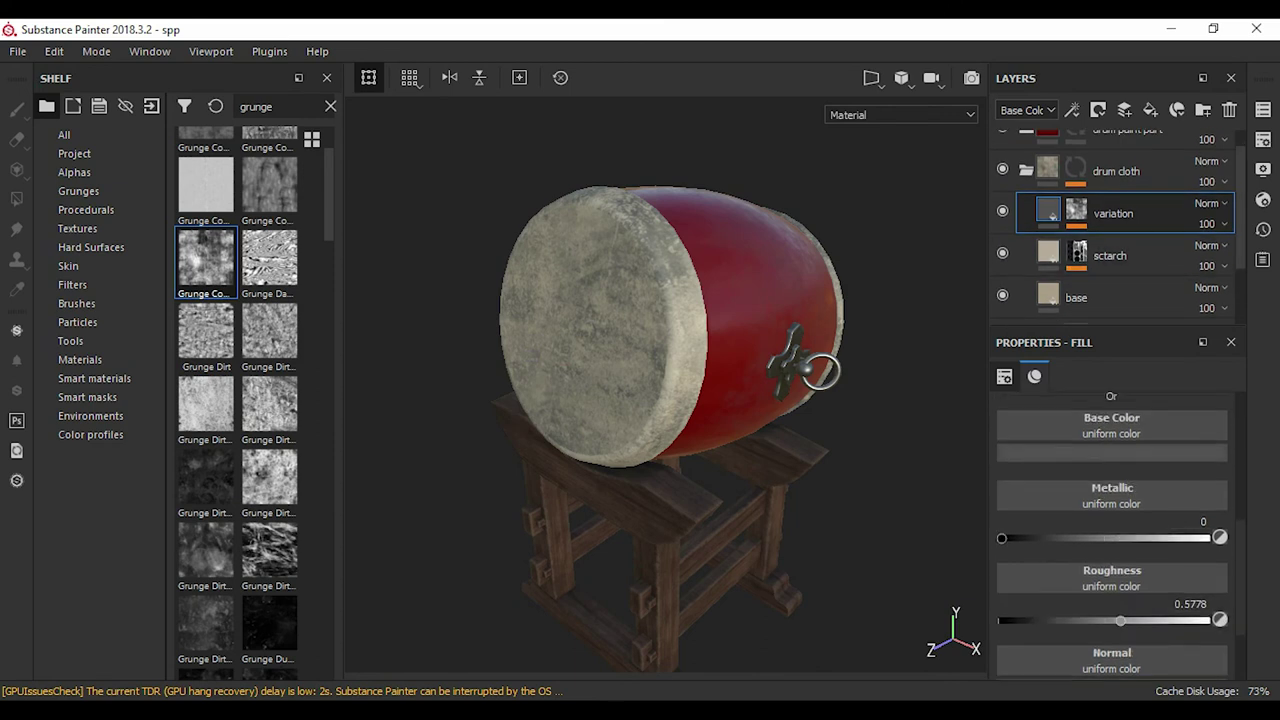
{"action": "left_click", "coordinate": [1111, 453]}
- Lower the Grunge Concrete Old effect's opacity to 50
{"action": "left_click_drag", "start_coordinate": [700, 400], "coordinate": [620, 400], "text": "alt"}
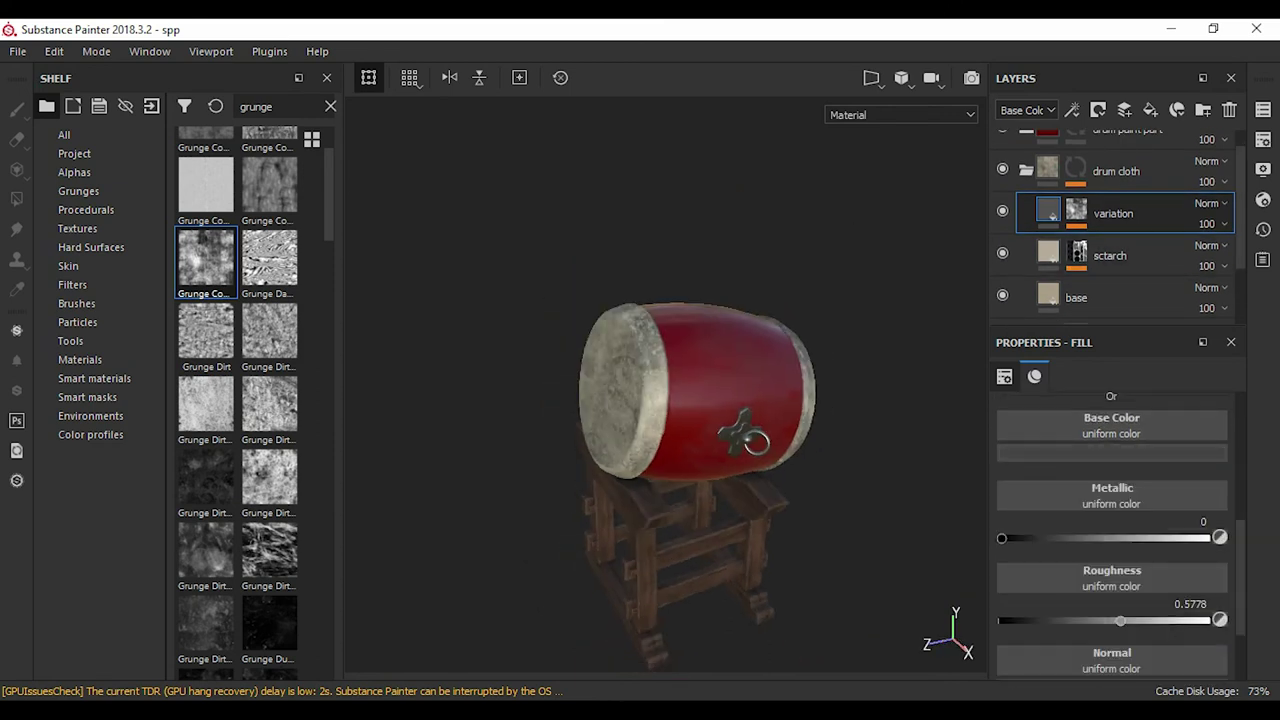
{"action": "left_click_drag", "start_coordinate": [206, 262], "coordinate": [1113, 213]}
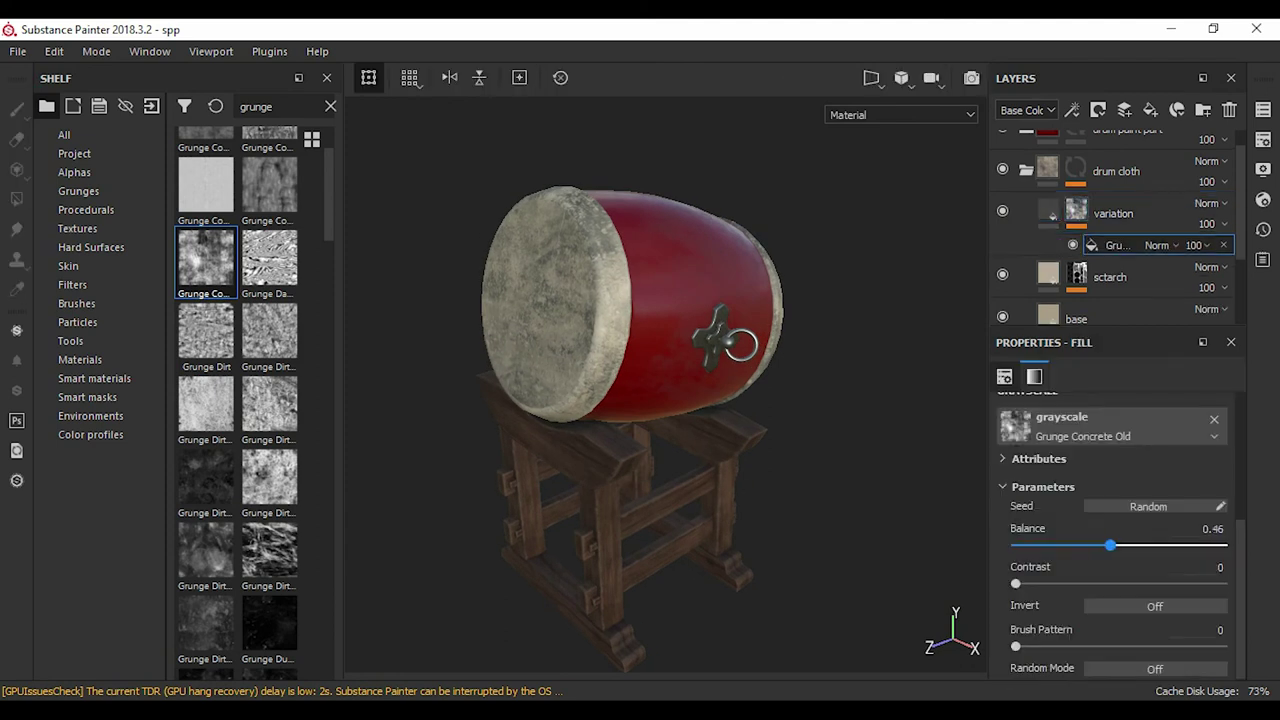
{"action": "left_click", "coordinate": [1207, 245]}
{"action": "left_click_drag", "start_coordinate": [1272, 278], "coordinate": [1224, 278]}
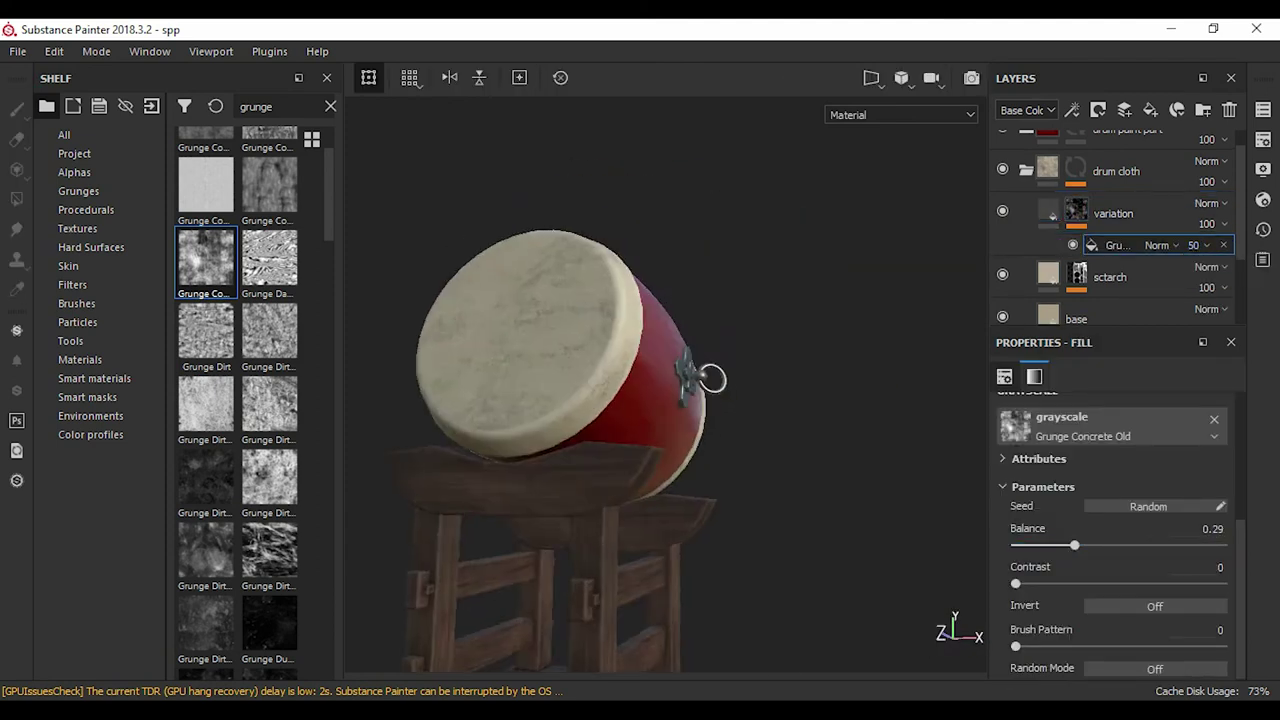
{"action": "left_click_drag", "start_coordinate": [700, 400], "coordinate": [780, 400], "text": "alt"}
- Orbit around the drum to inspect the mottled heads and red side
{"action": "mouse_move", "coordinate": [700, 400]}
{"action": "left_mouse_down", "text": "alt"}
{"action": "mouse_move", "coordinate": [800, 400]}
{"action": "mouse_move", "coordinate": [800, 415]}
{"action": "left_mouse_up", "text": "alt"}
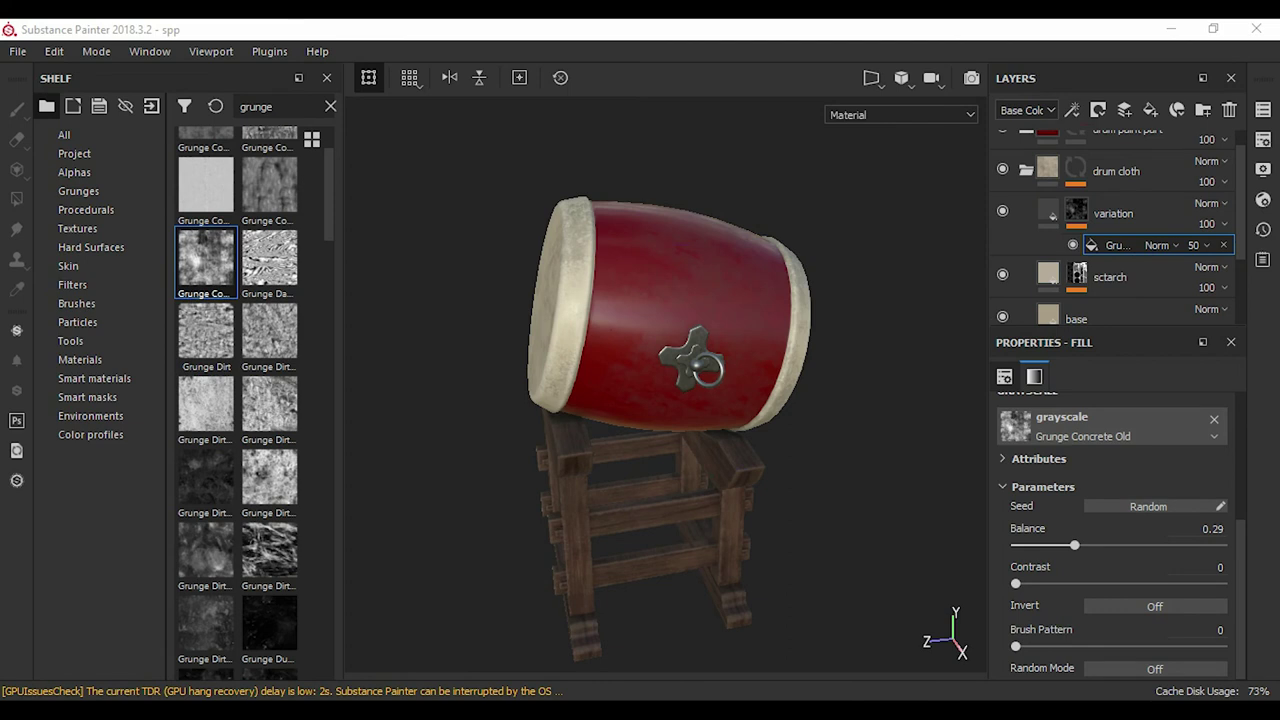
{"action": "mouse_move", "coordinate": [817, 271]}
{"action": "left_mouse_down", "text": "alt"}
{"action": "mouse_move", "coordinate": [731, 229]}
{"action": "mouse_move", "coordinate": [894, 200]}
{"action": "left_mouse_up", "text": "alt"}
{"action": "left_click_drag", "start_coordinate": [660, 350], "coordinate": [590, 290], "text": "alt"}
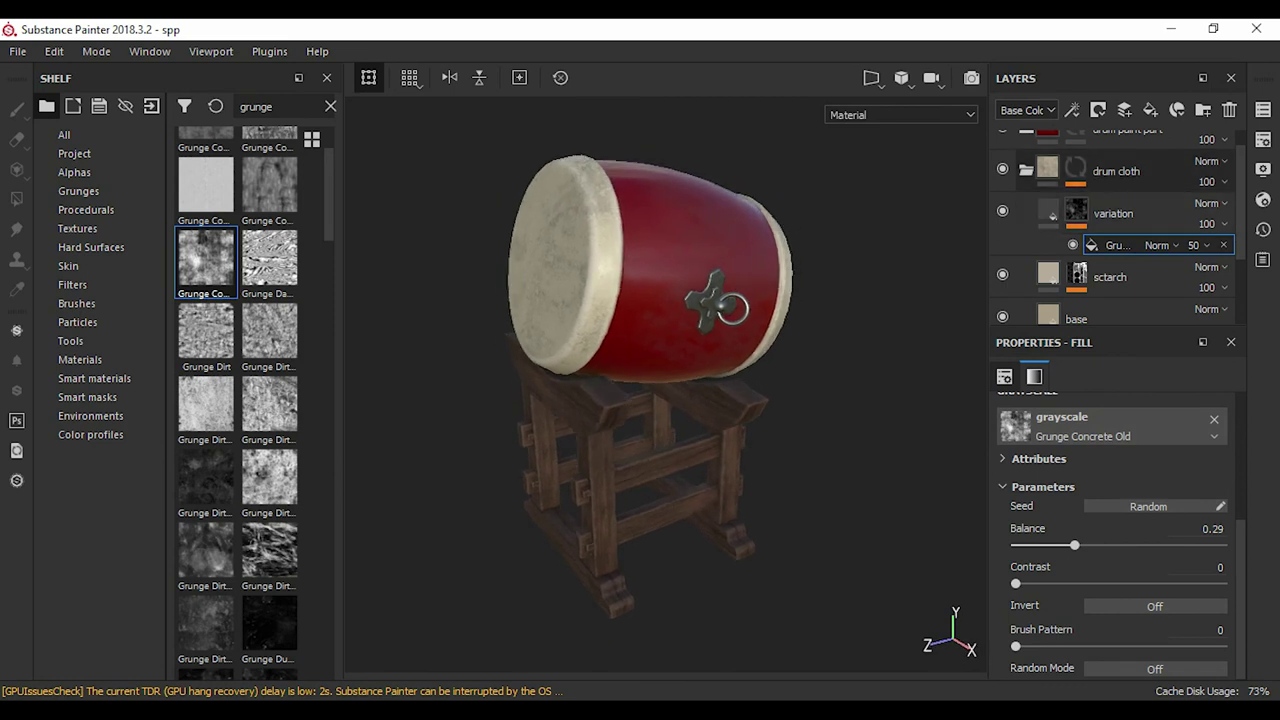
- Add a fill layer named 'hight' above the red body's variation layer, limited to the height channel
{"action": "left_click", "coordinate": [1113, 194]}
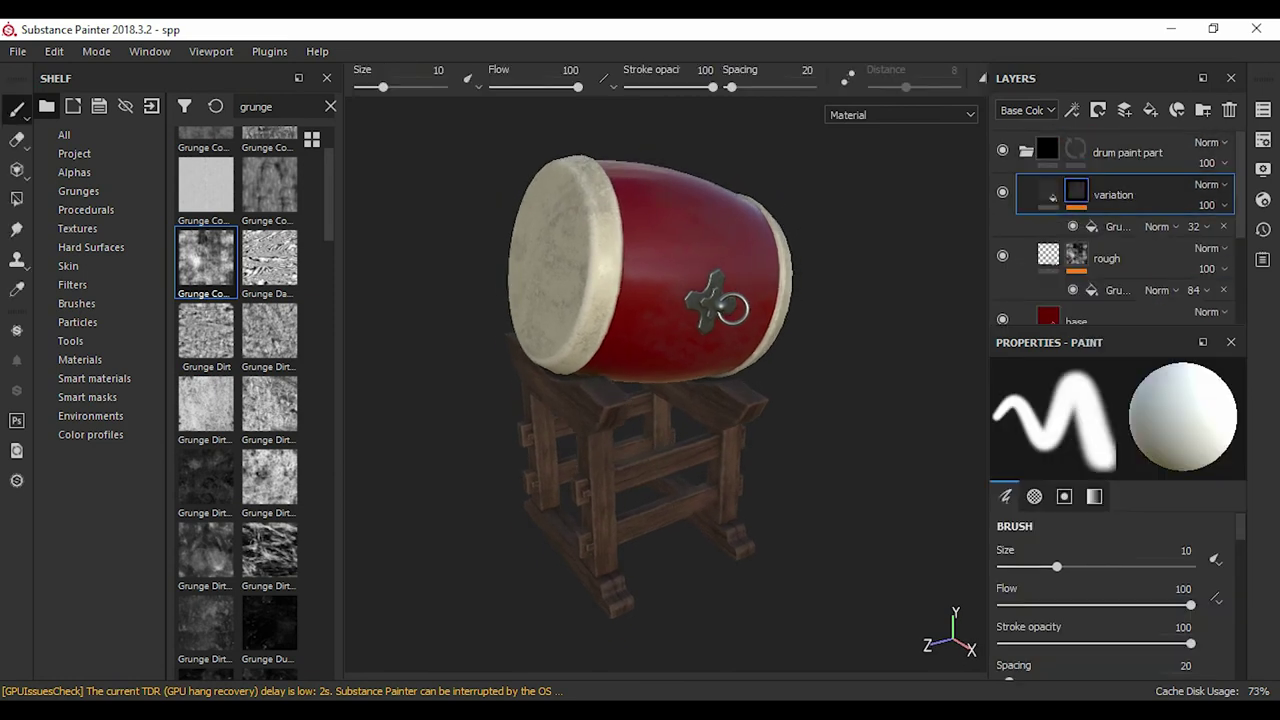
{"action": "left_click", "coordinate": [1150, 109]}
{"action": "type", "text": "hight"}
{"action": "key", "text": "Return"}
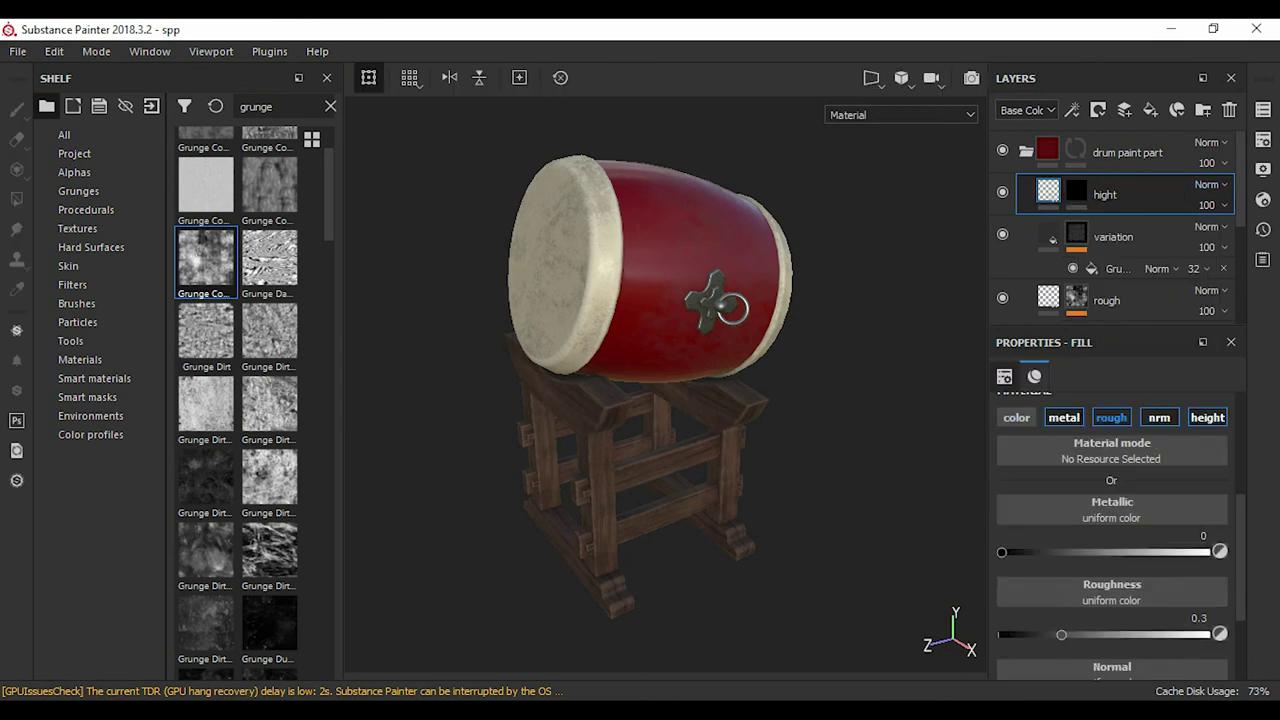
{"action": "scroll", "coordinate": [1111, 520], "scroll_direction": "down", "scroll_amount": 2}
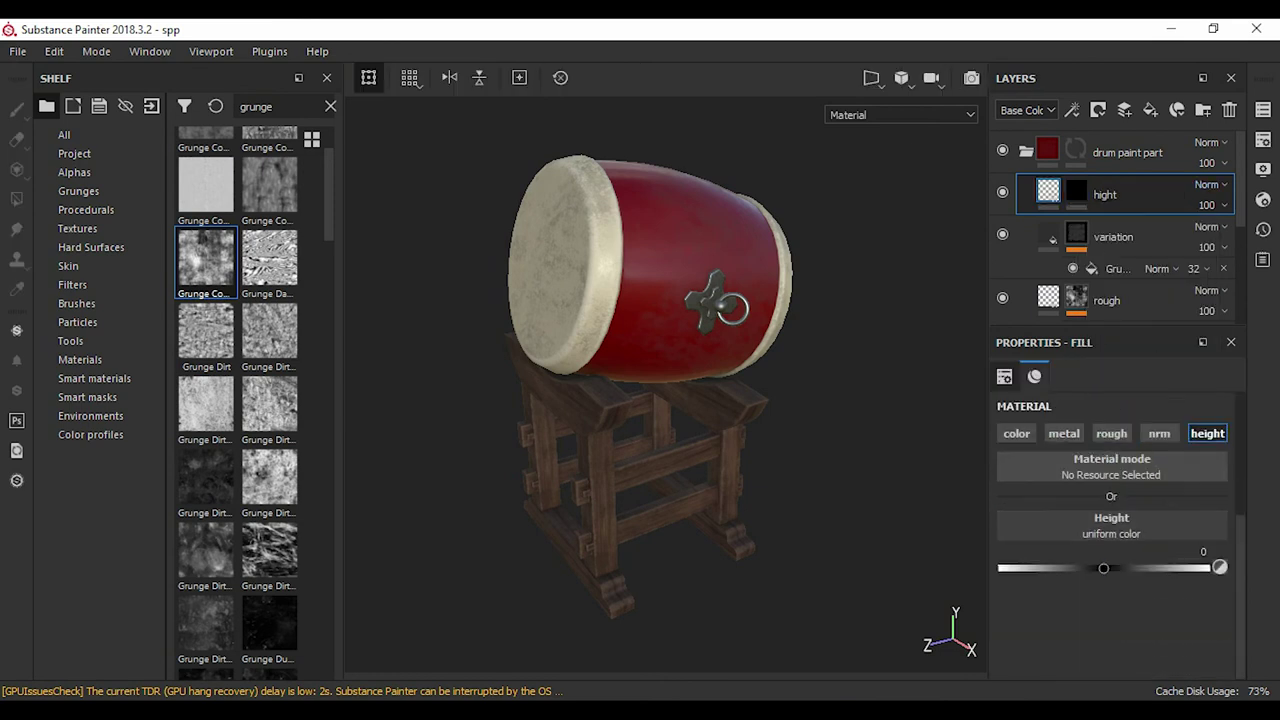
{"action": "left_click", "coordinate": [1111, 525]}
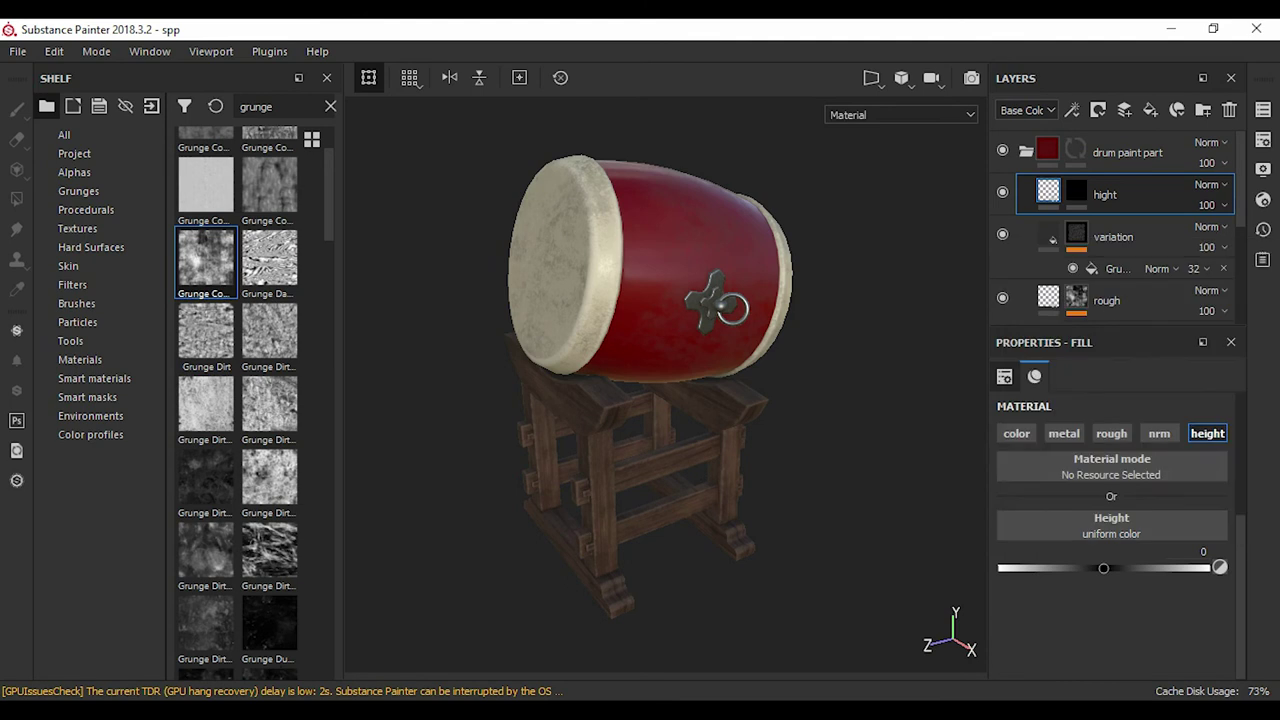
- Give the hight layer's mask a Fill effect using Directional Noise 2 and lower its height strength
{"action": "left_click", "coordinate": [1072, 110]}
{"action": "left_click", "coordinate": [1100, 178]}
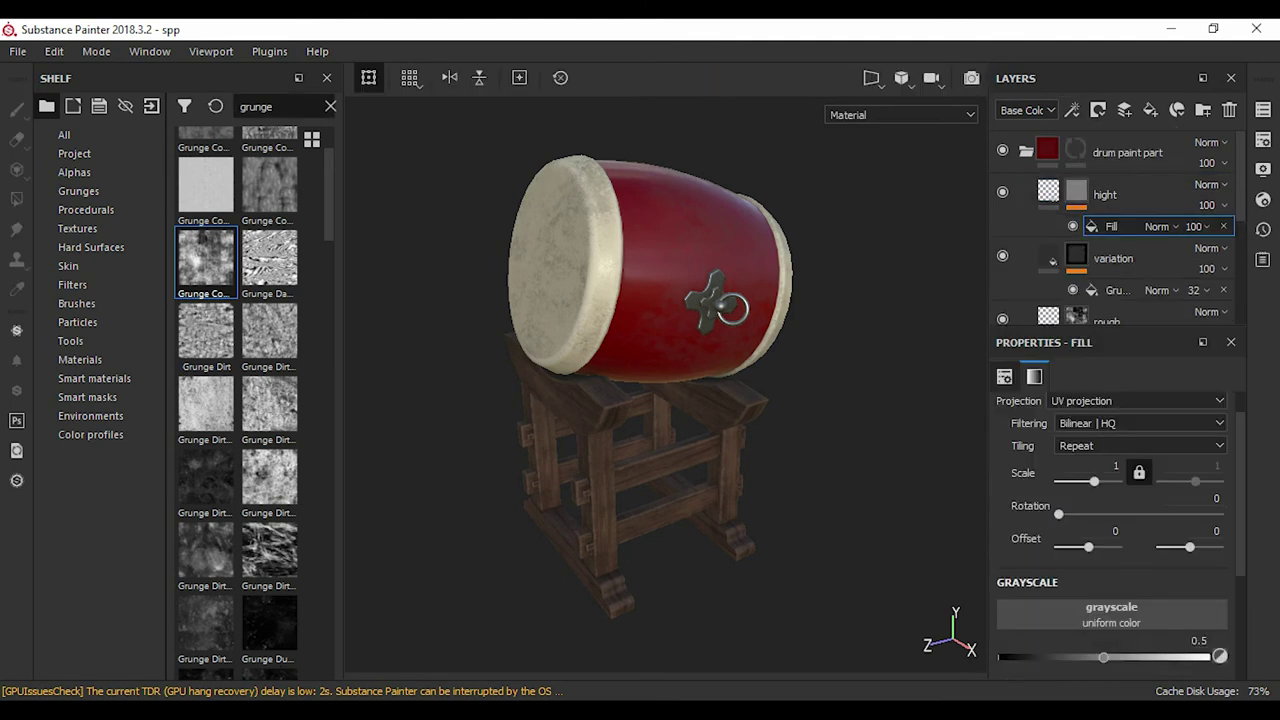
{"action": "left_click", "coordinate": [330, 106]}
{"action": "type", "text": "dire"}
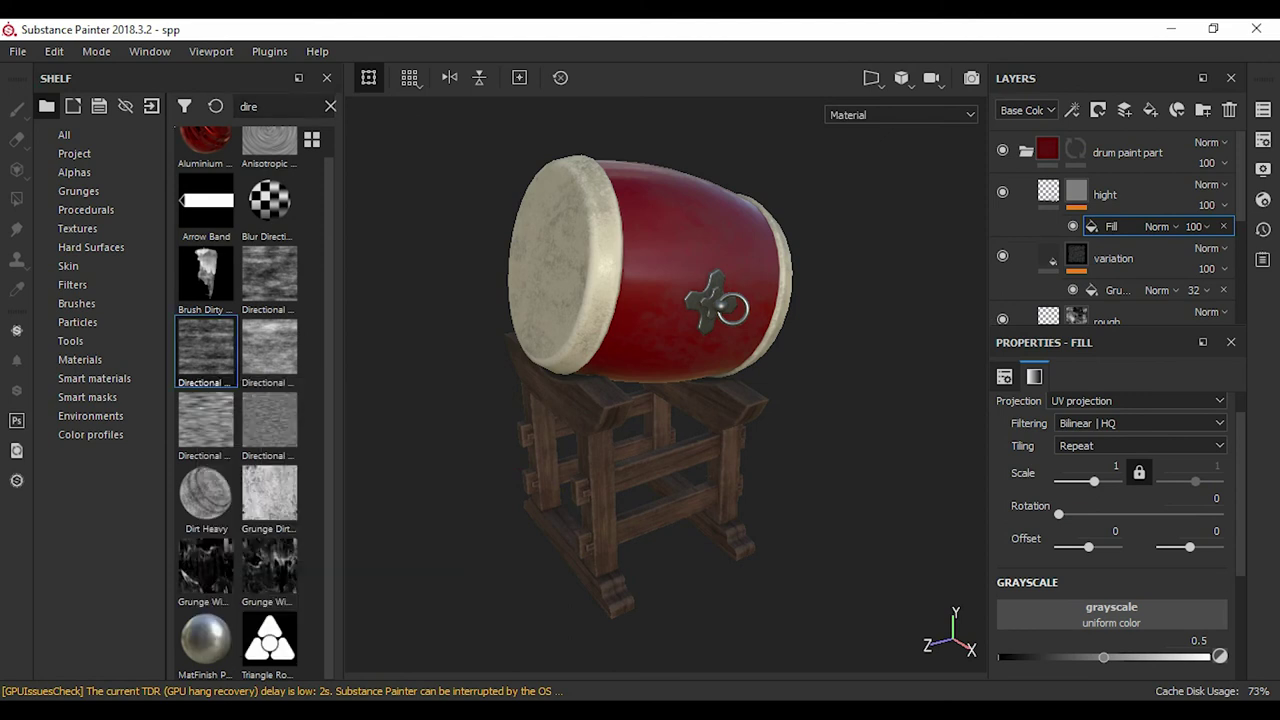
{"action": "left_click_drag", "start_coordinate": [650, 400], "coordinate": [700, 380], "text": "alt"}
{"action": "left_click", "coordinate": [1105, 194]}
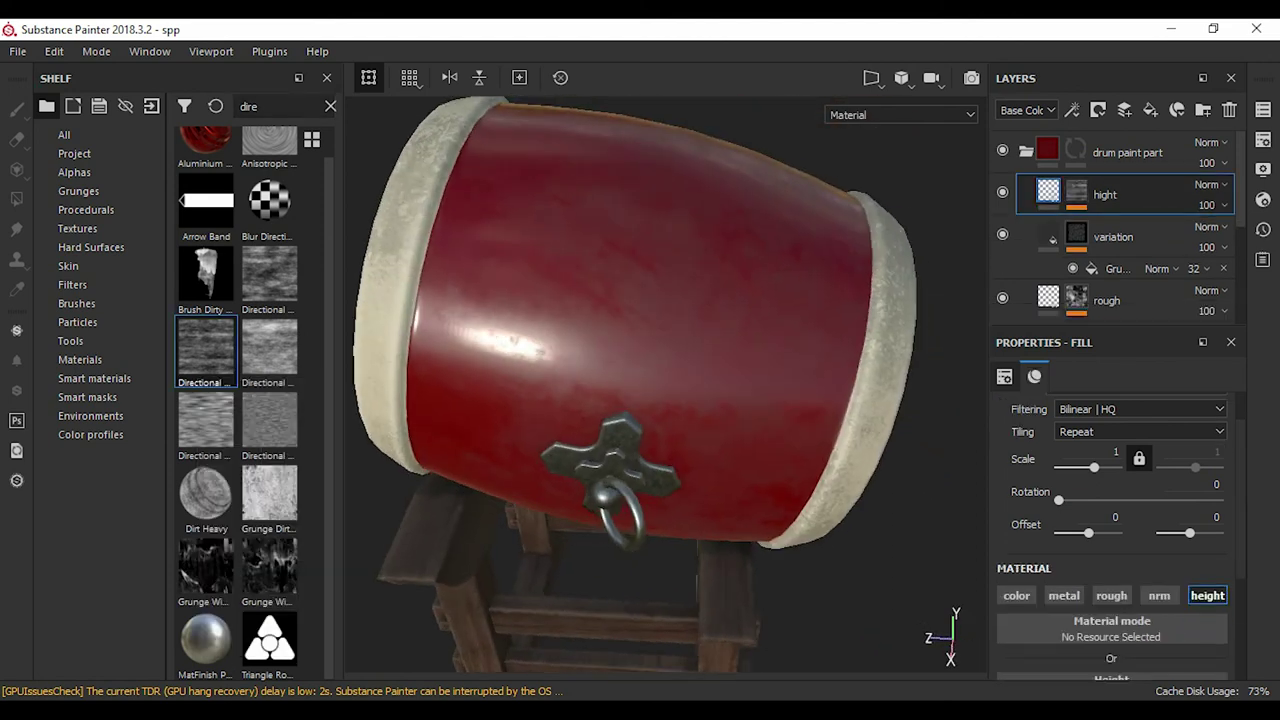
{"action": "scroll", "coordinate": [1110, 500], "scroll_direction": "down", "scroll_amount": 3}
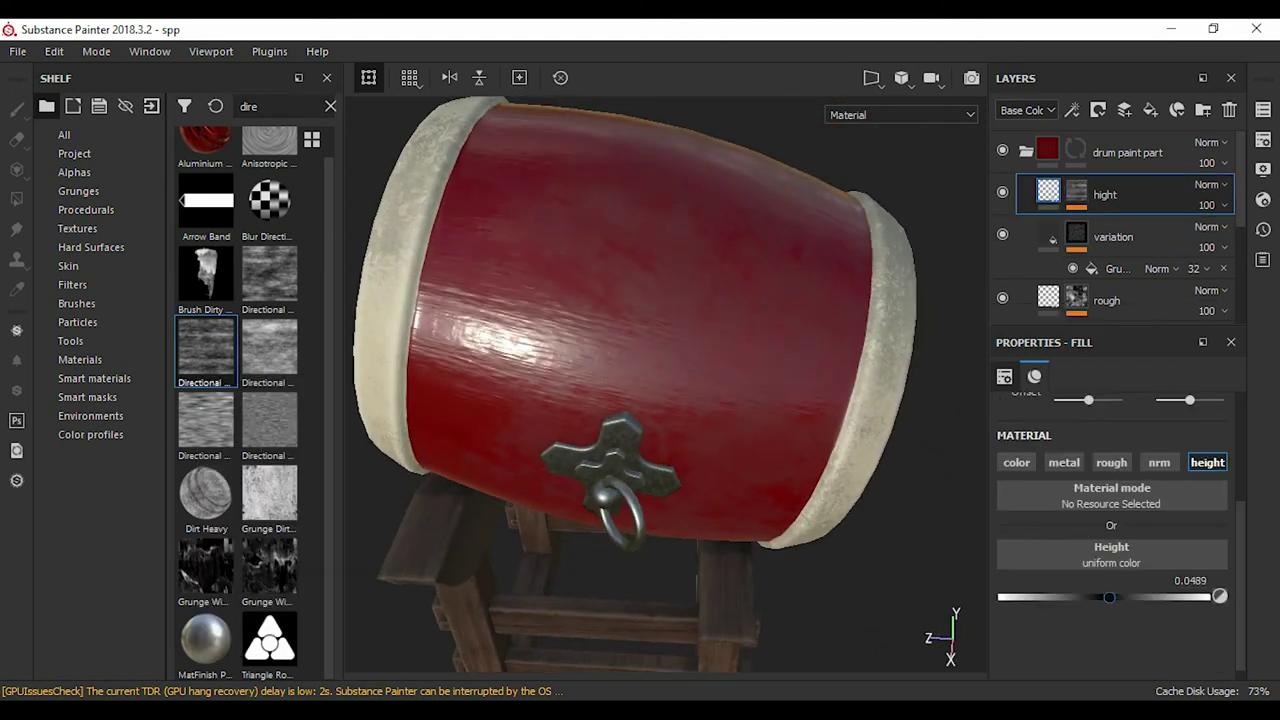
{"action": "left_click_drag", "start_coordinate": [650, 400], "coordinate": [720, 380], "text": "alt"}
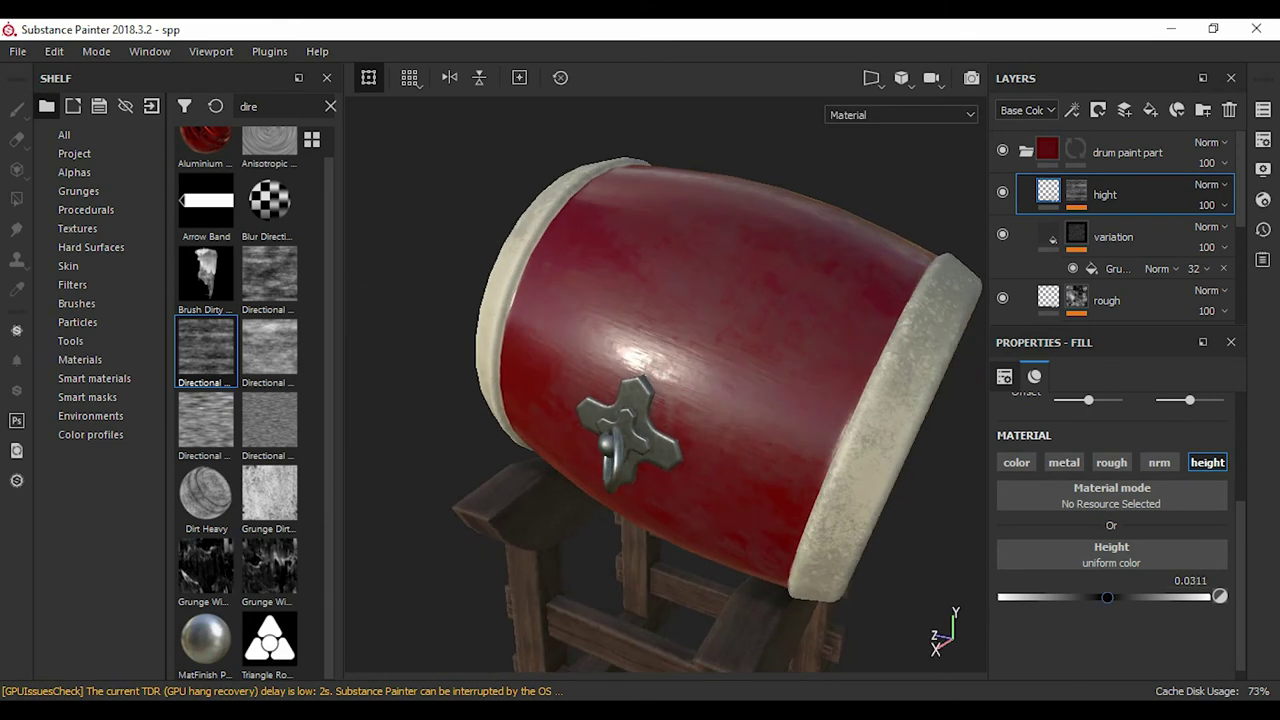
{"action": "left_click_drag", "start_coordinate": [650, 400], "coordinate": [600, 390], "text": "alt"}
{"action": "left_click_drag", "start_coordinate": [206, 350], "coordinate": [1105, 194]}
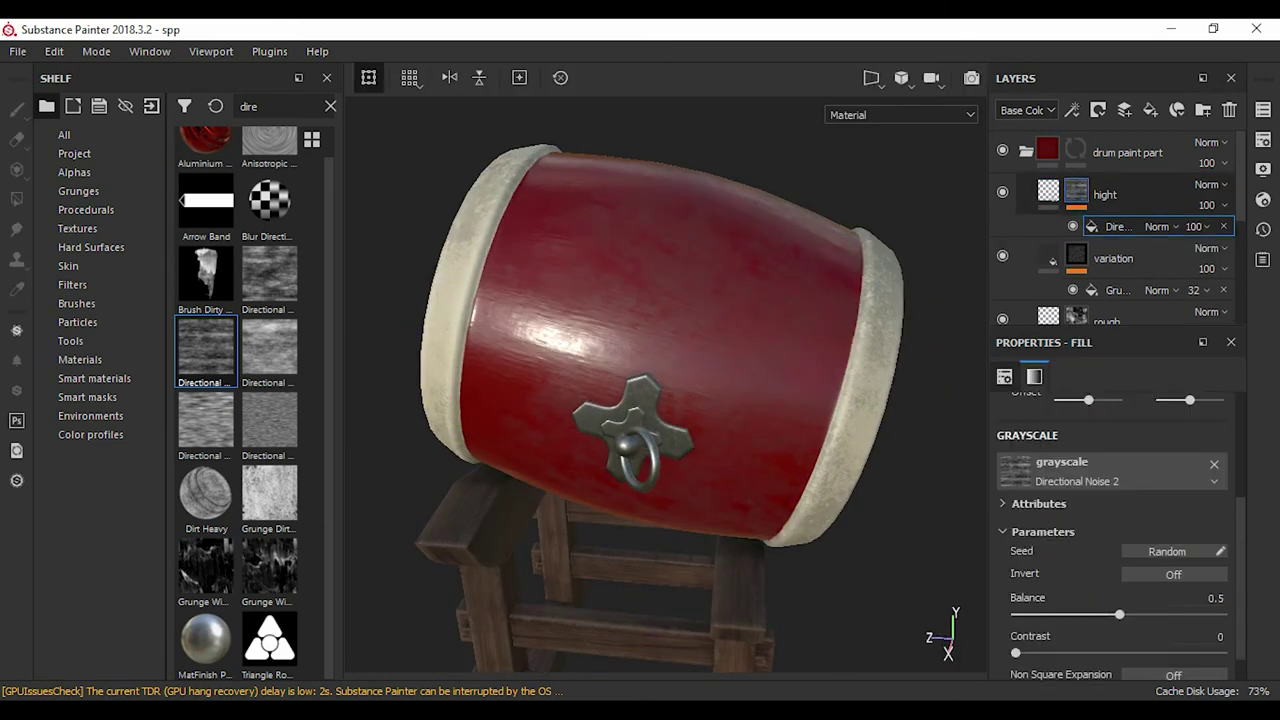
- Tune the Directional Noise 2 mask to about 0.54 contrast and 0.46 balance
{"action": "key", "text": "m"}
{"action": "left_click_drag", "start_coordinate": [1015, 652], "coordinate": [1128, 652]}
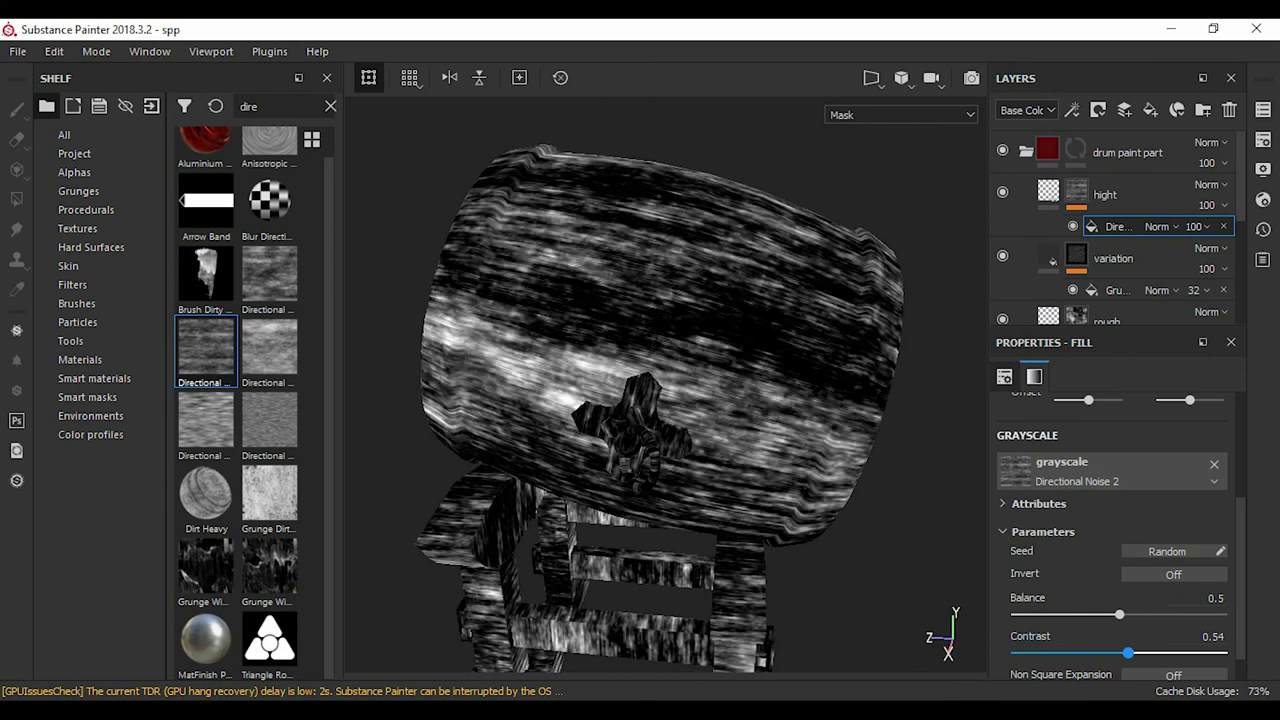
{"action": "left_click", "coordinate": [1105, 194]}
{"action": "mouse_move", "coordinate": [650, 400]}
{"action": "left_mouse_down", "text": "alt"}
{"action": "mouse_move", "coordinate": [680, 400]}
{"action": "mouse_move", "coordinate": [650, 360]}
{"action": "left_mouse_up", "text": "alt"}
{"action": "left_click_drag", "start_coordinate": [206, 350], "coordinate": [1105, 194]}
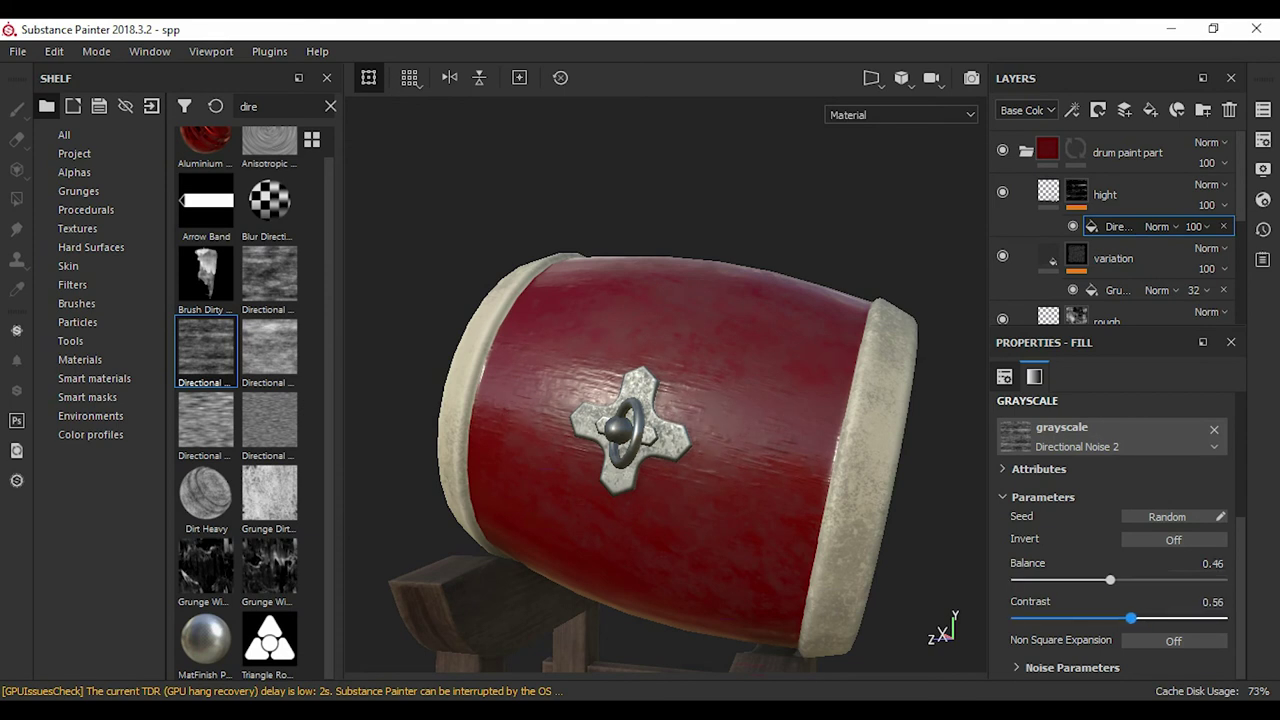
{"action": "mouse_move", "coordinate": [650, 400]}
{"action": "left_mouse_down", "text": "alt"}
{"action": "mouse_move", "coordinate": [700, 380]}
{"action": "mouse_move", "coordinate": [500, 390]}
{"action": "left_mouse_up", "text": "alt"}
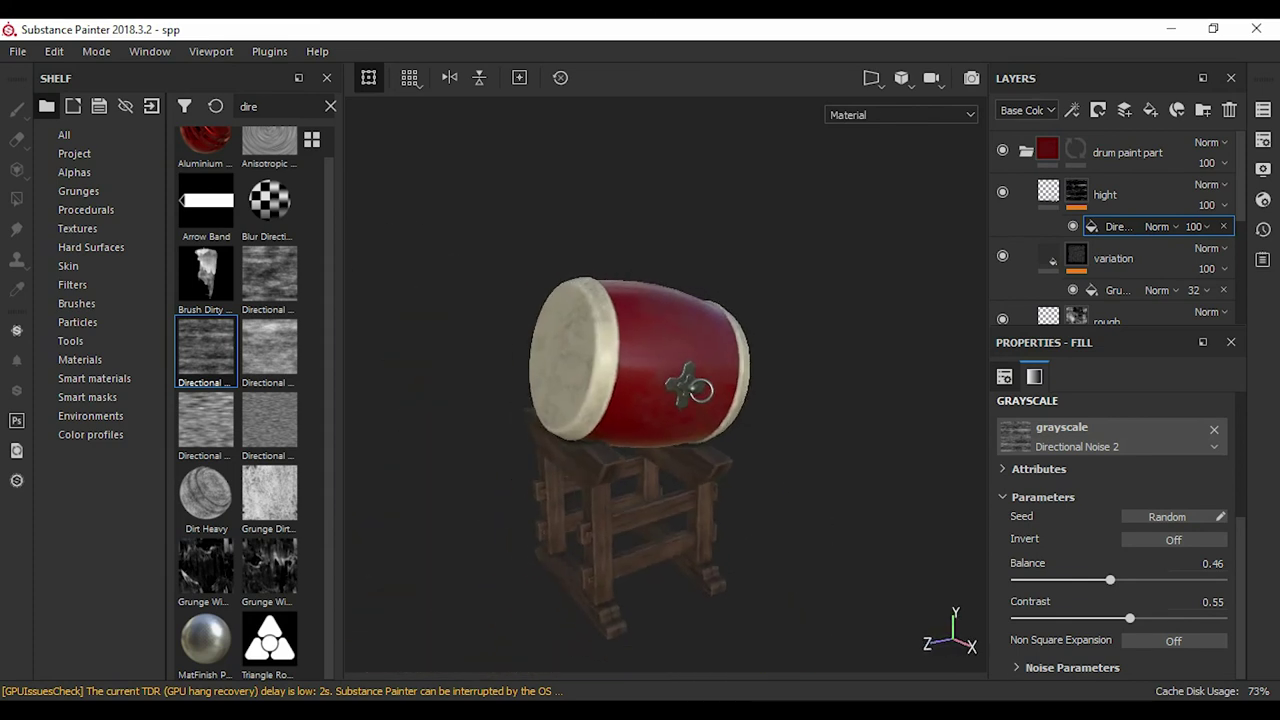
- Darken the drum heads' base layer colour to brown
{"action": "scroll", "coordinate": [1110, 230], "scroll_direction": "up", "scroll_amount": 2}
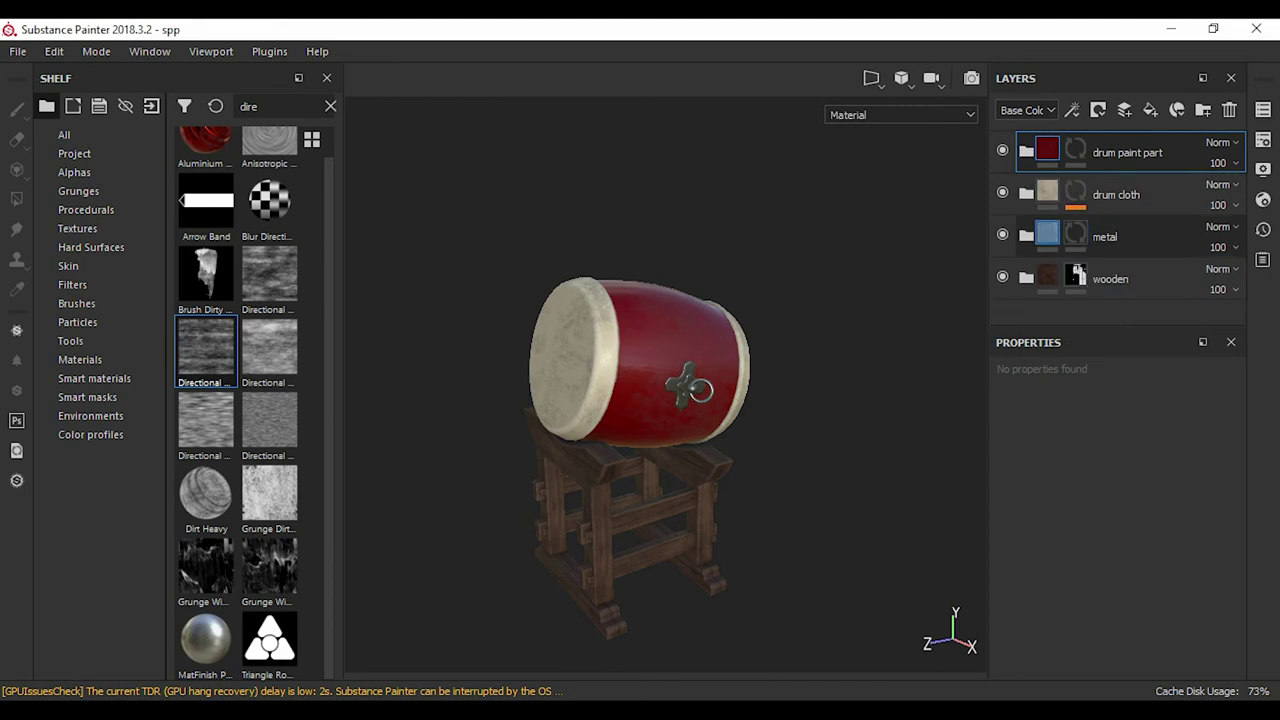
{"action": "left_click", "coordinate": [1110, 300]}
{"action": "scroll", "coordinate": [1110, 230], "scroll_direction": "down", "scroll_amount": 2}
{"action": "left_click", "coordinate": [1076, 260]}
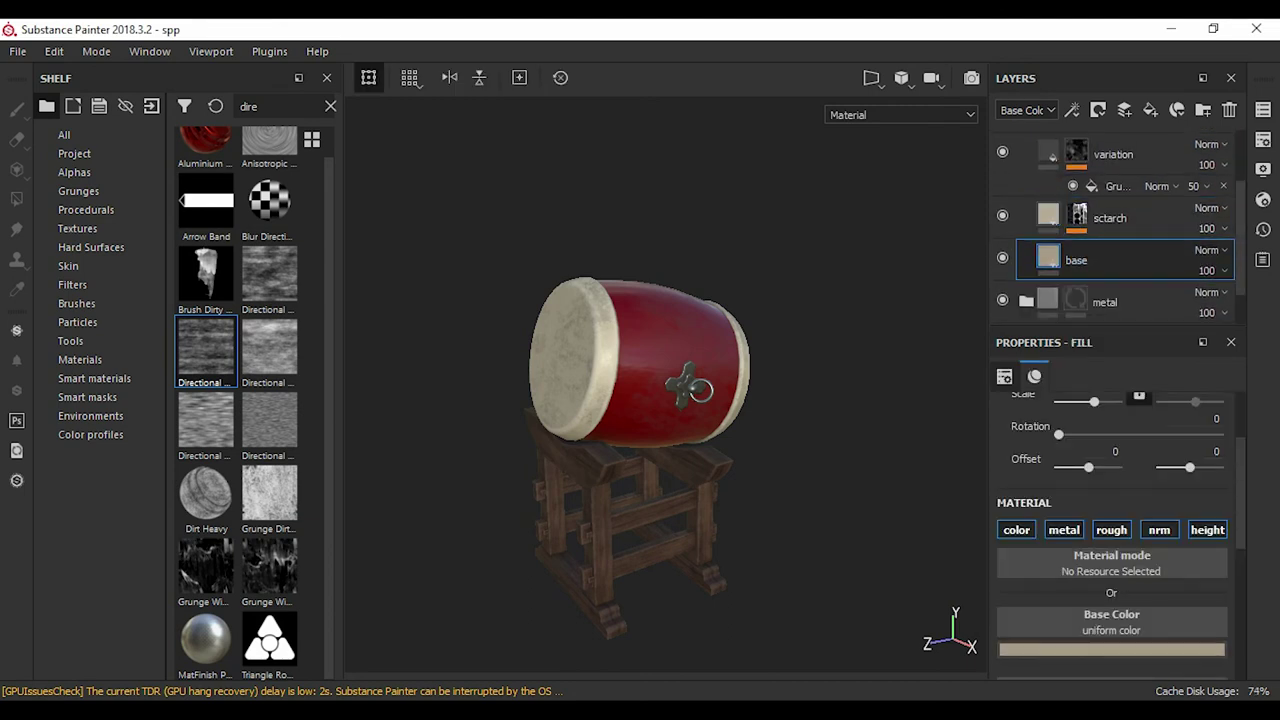
{"action": "left_click", "coordinate": [1111, 649]}
{"action": "left_click_drag", "start_coordinate": [1073, 501], "coordinate": [1076, 527]}
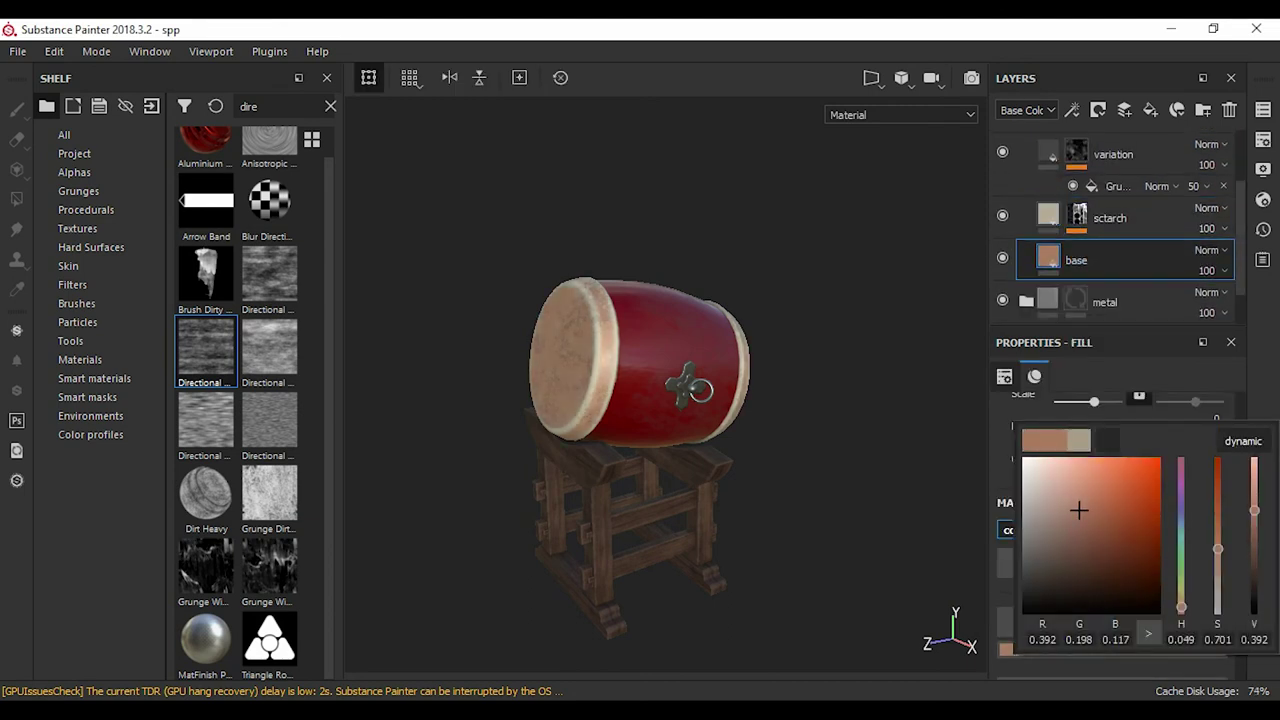
{"action": "left_click", "coordinate": [1110, 218]}
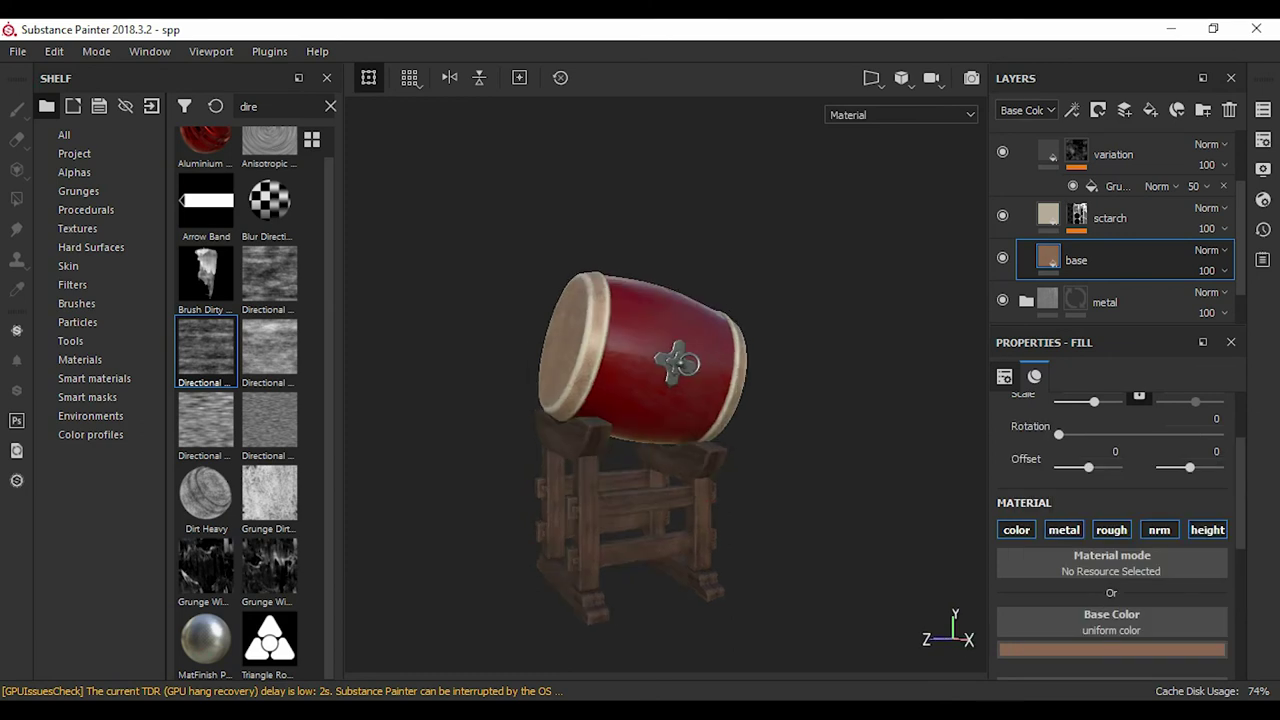
- Change the base to a new brown and shift the sctarch colour from beige to pinkish tan
{"action": "left_click", "coordinate": [1110, 218]}
{"action": "left_click", "coordinate": [1111, 649]}
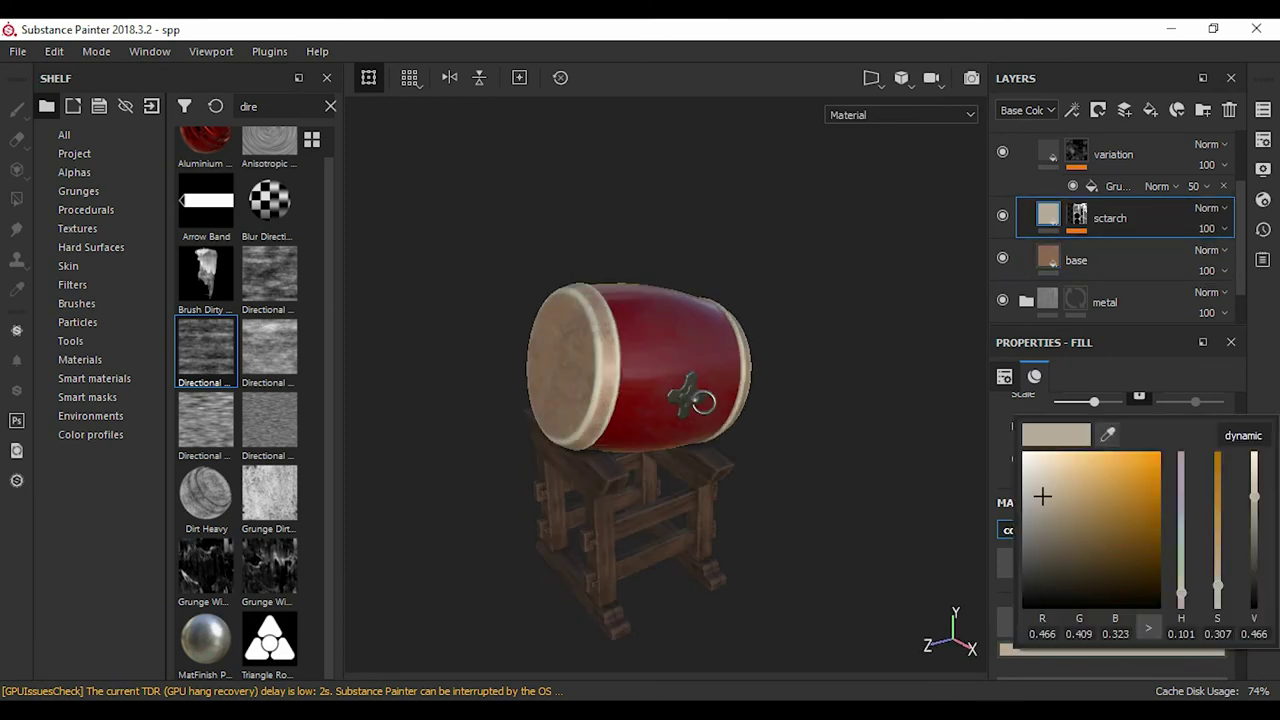
{"action": "left_click", "coordinate": [1076, 260]}
{"action": "left_click", "coordinate": [1111, 649]}
{"action": "mouse_move", "coordinate": [1076, 527]}
{"action": "left_mouse_down"}
{"action": "mouse_move", "coordinate": [1048, 537]}
{"action": "mouse_move", "coordinate": [1071, 513]}
{"action": "mouse_move", "coordinate": [1062, 553]}
{"action": "mouse_move", "coordinate": [1078, 498]}
{"action": "left_mouse_up"}
{"action": "left_click", "coordinate": [1110, 218]}
{"action": "left_click", "coordinate": [1111, 649]}
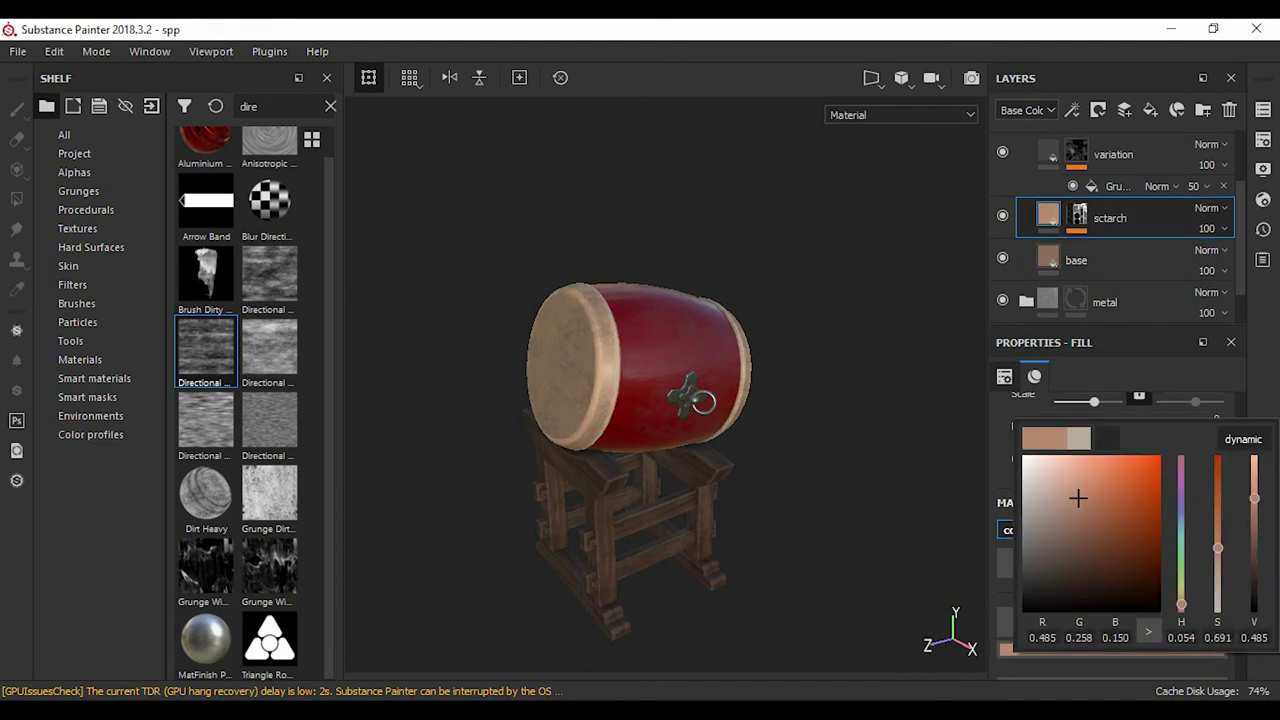
- Add a new fill layer with a black mask to the drum heads
{"action": "left_click_drag", "start_coordinate": [660, 400], "coordinate": [760, 380], "text": "alt"}
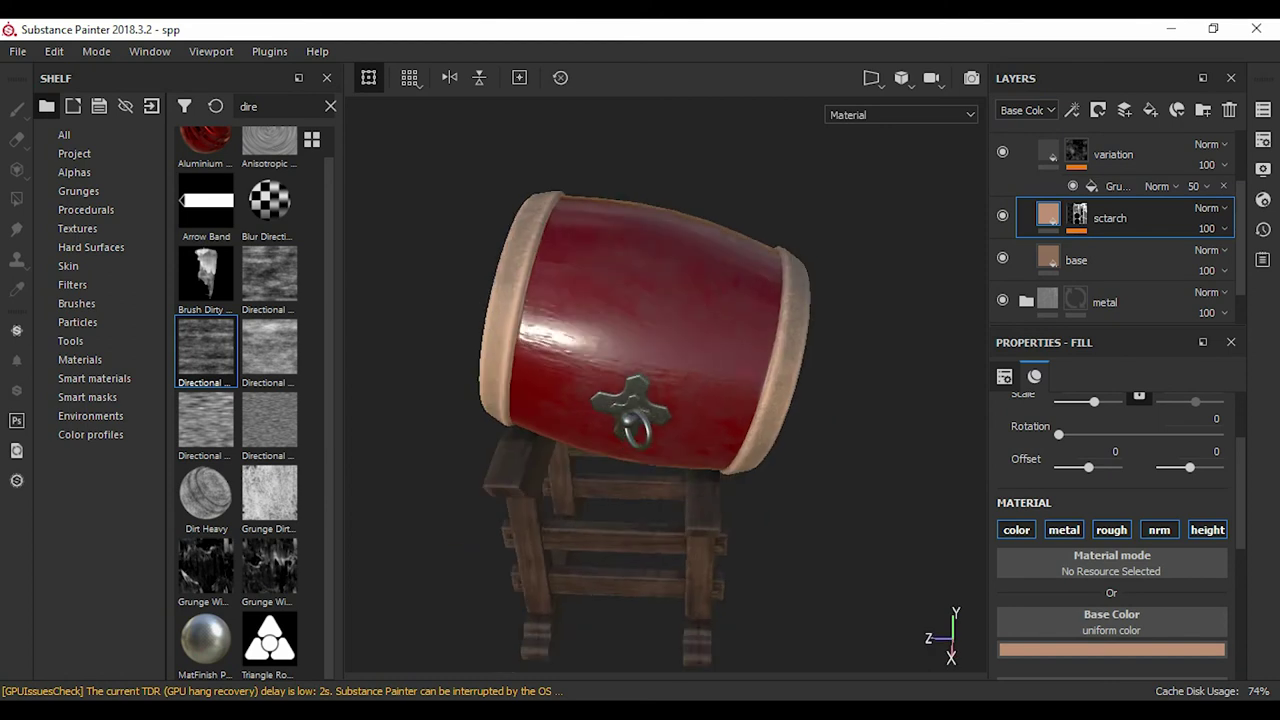
{"action": "right_click_drag", "start_coordinate": [660, 400], "coordinate": [700, 360], "text": "alt"}
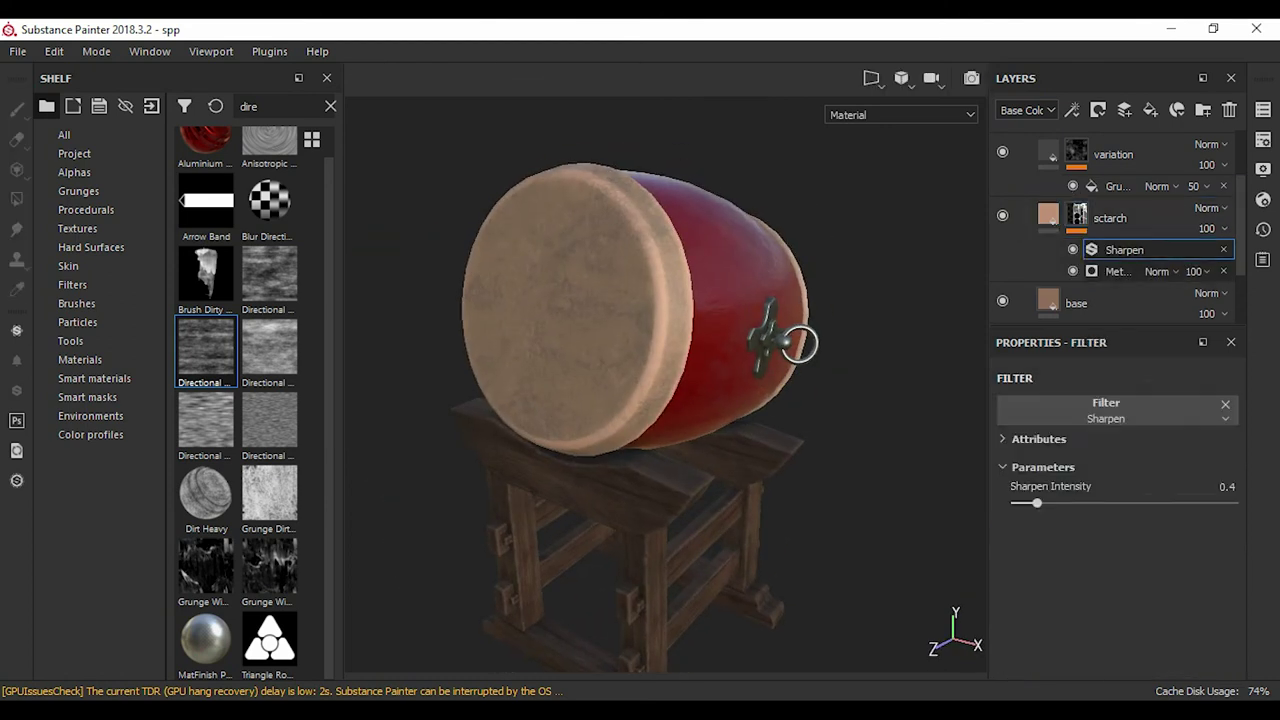
{"action": "left_click", "coordinate": [1150, 110]}
{"action": "right_click", "coordinate": [1030, 303]}
{"action": "left_click", "coordinate": [1080, 48]}
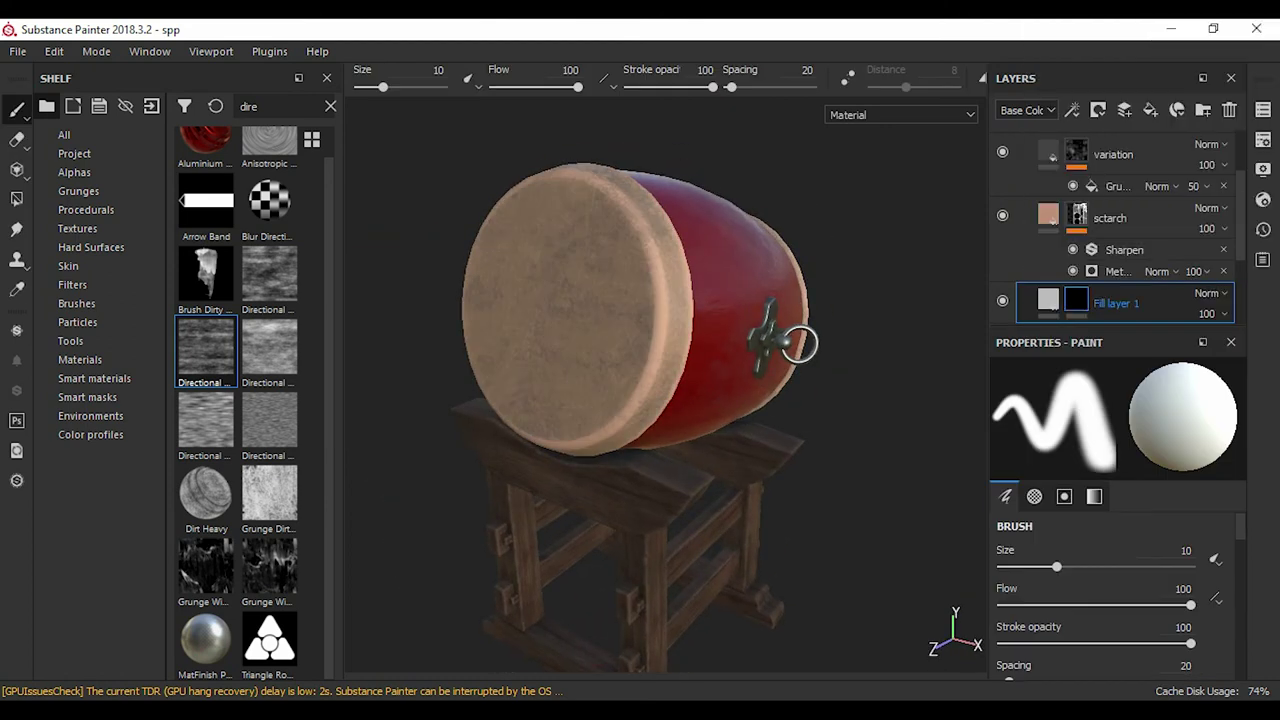
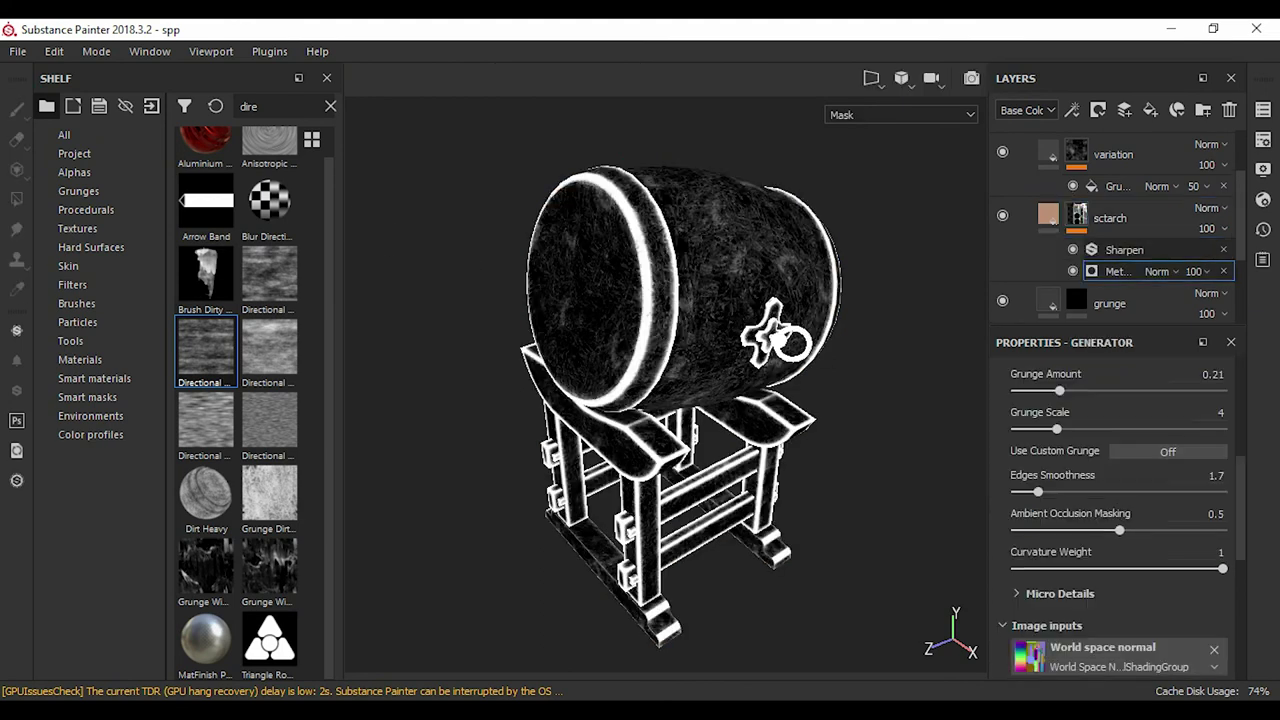
- Add a fill layer above sctarch, give it a black mask, and name it grunge
{"action": "type", "text": "scratch"}
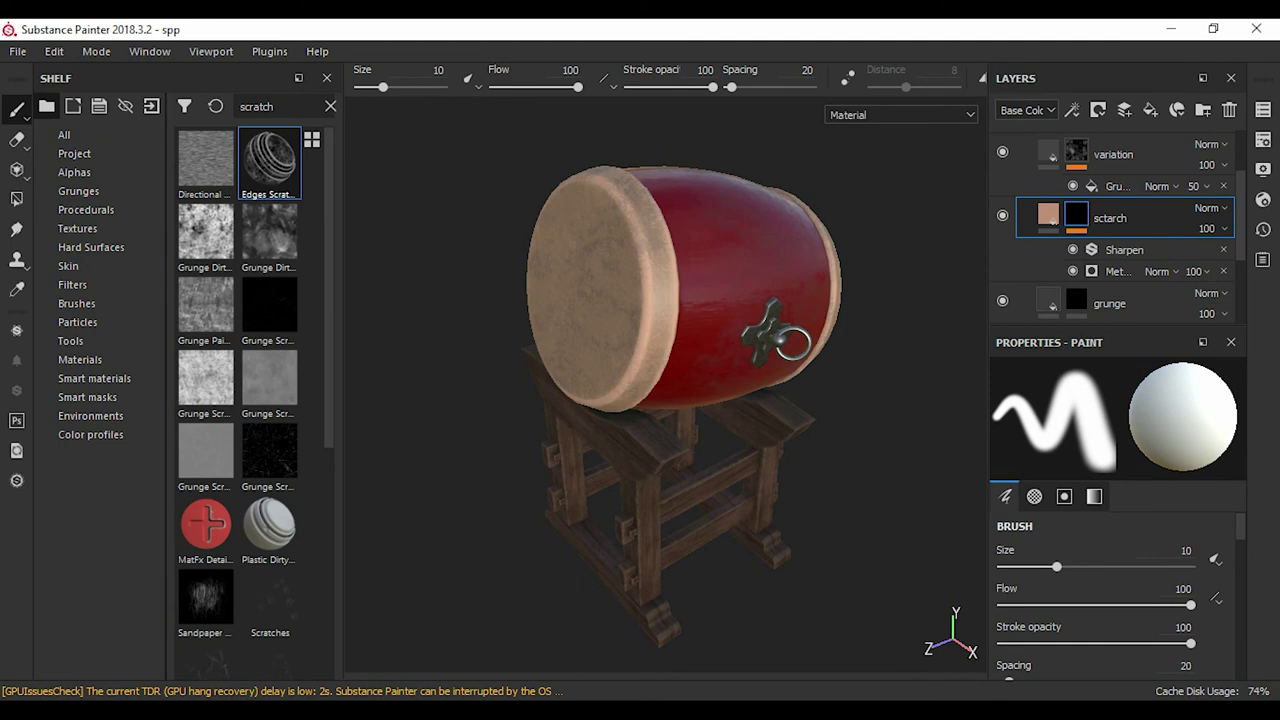
{"action": "scroll", "coordinate": [237, 400], "scroll_direction": "down", "scroll_amount": 5}
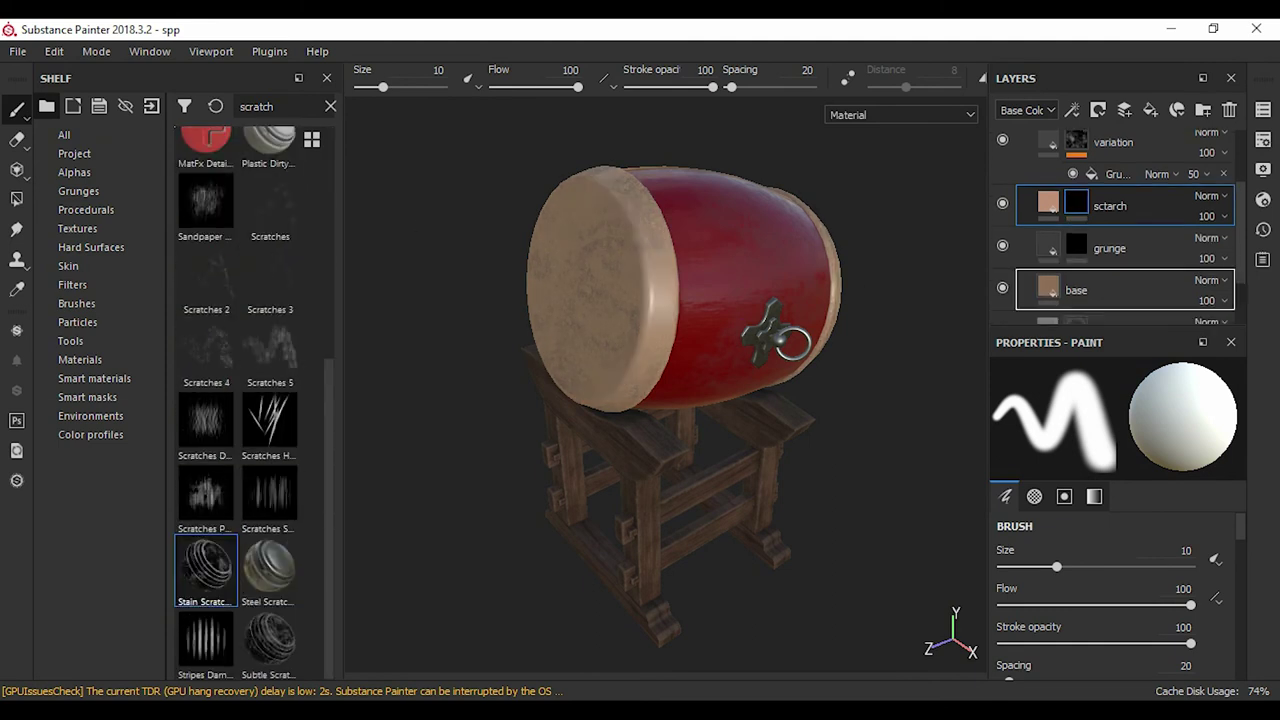
{"action": "left_click_drag", "start_coordinate": [674, 279], "coordinate": [667, 361], "text": "alt"}
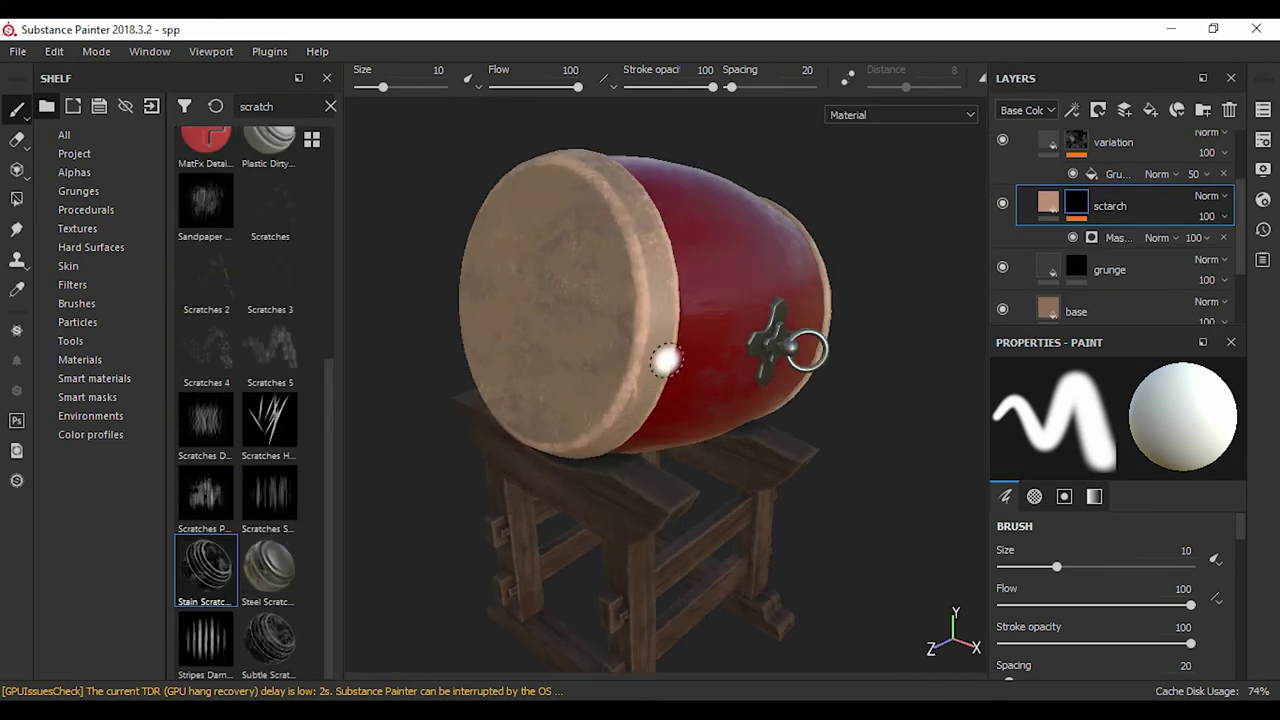
{"action": "left_click_drag", "start_coordinate": [560, 172], "coordinate": [575, 180], "text": "alt"}
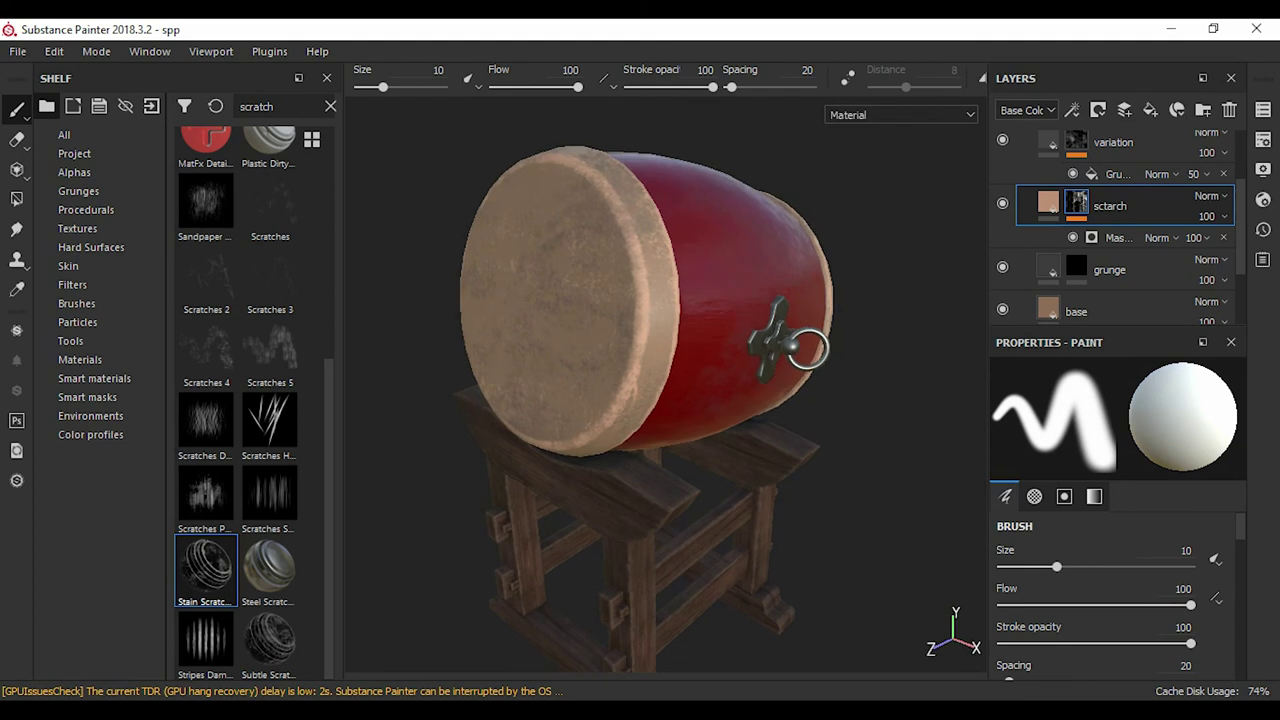
{"action": "left_click", "coordinate": [1150, 110]}
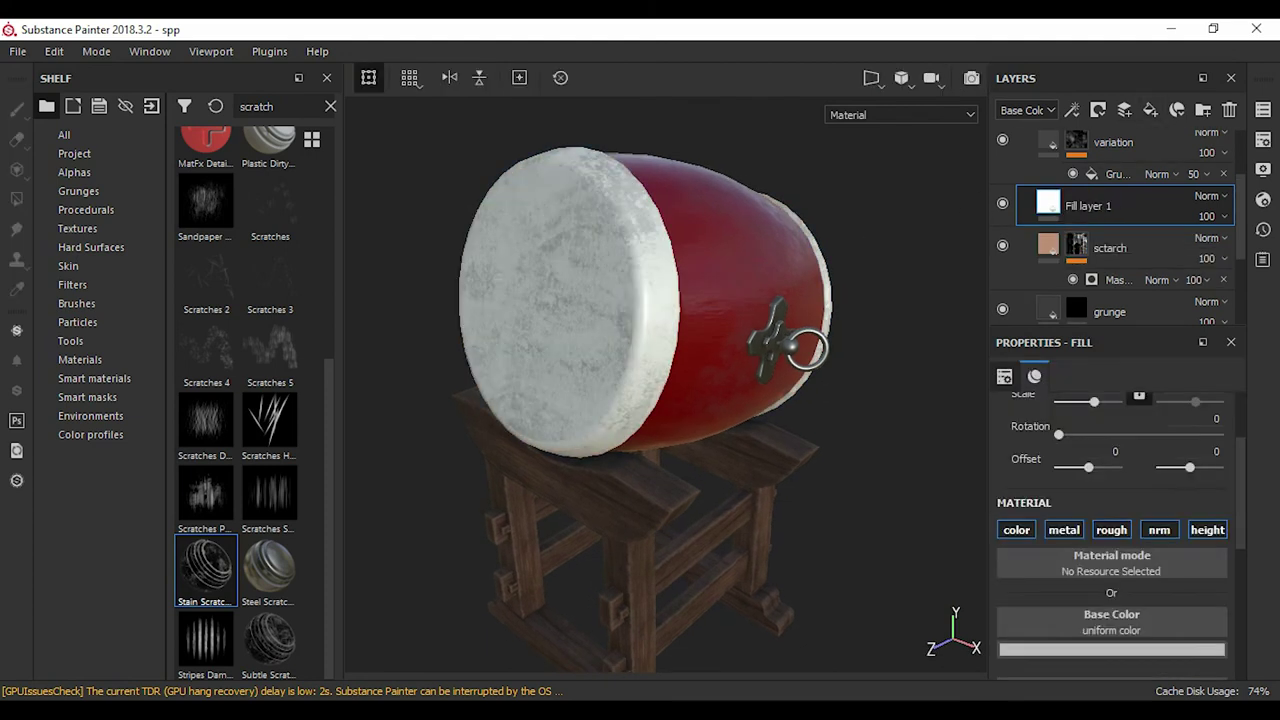
{"action": "right_click", "coordinate": [1030, 205]}
{"action": "left_click", "coordinate": [1083, 234]}
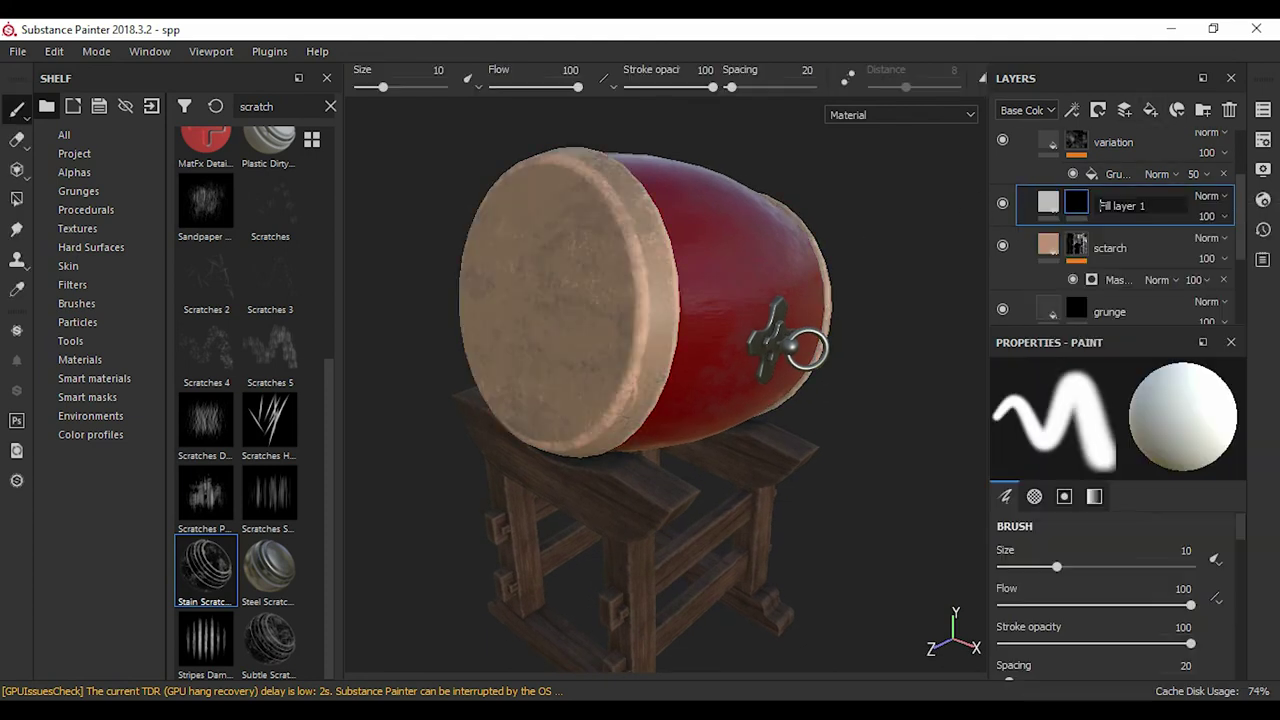
{"action": "type", "text": "grunge"}
{"action": "key", "text": "Return"}
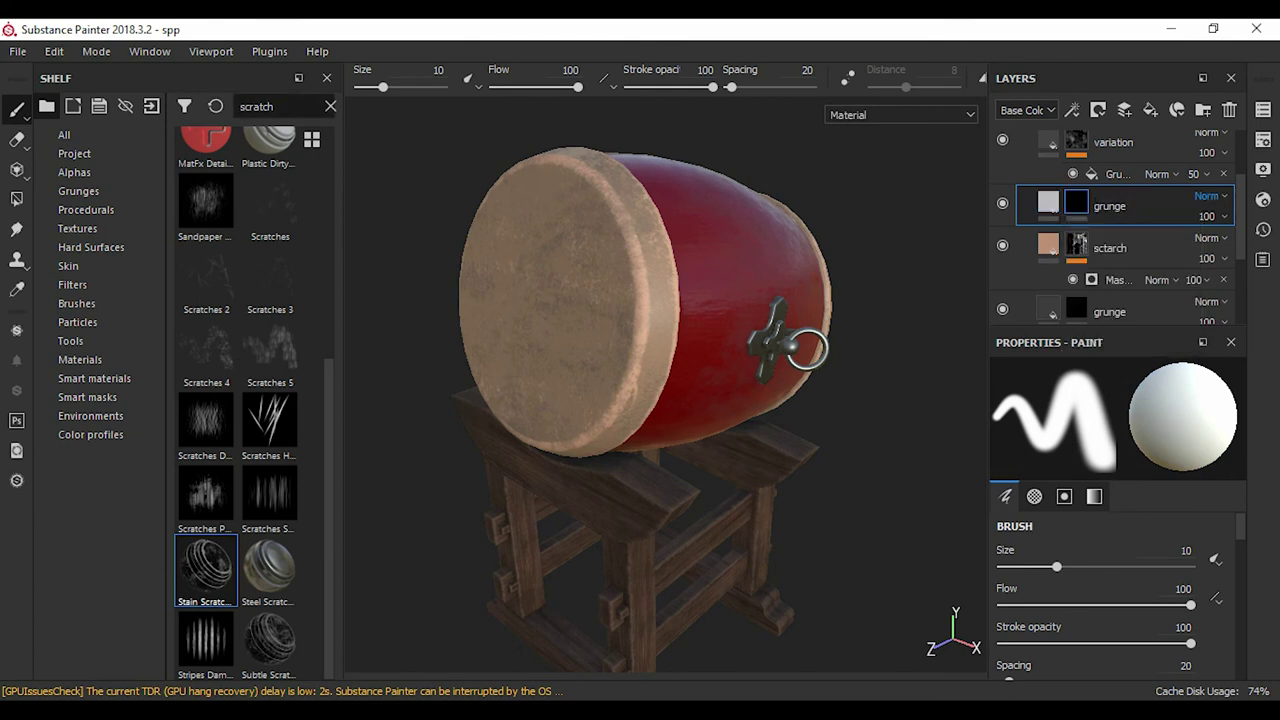
- Select the sctarch layer's scratch mask generator and show the mask in the viewport
{"action": "scroll", "coordinate": [1120, 230], "scroll_direction": "down", "scroll_amount": 3}
{"action": "left_click", "coordinate": [1048, 181]}
{"action": "scroll", "coordinate": [1120, 230], "scroll_direction": "up", "scroll_amount": 2}
{"action": "left_click_drag", "start_coordinate": [1110, 265], "coordinate": [1110, 195]}
{"action": "left_click", "coordinate": [1076, 203]}
{"action": "left_click_drag", "start_coordinate": [627, 290], "coordinate": [600, 300], "text": "alt"}
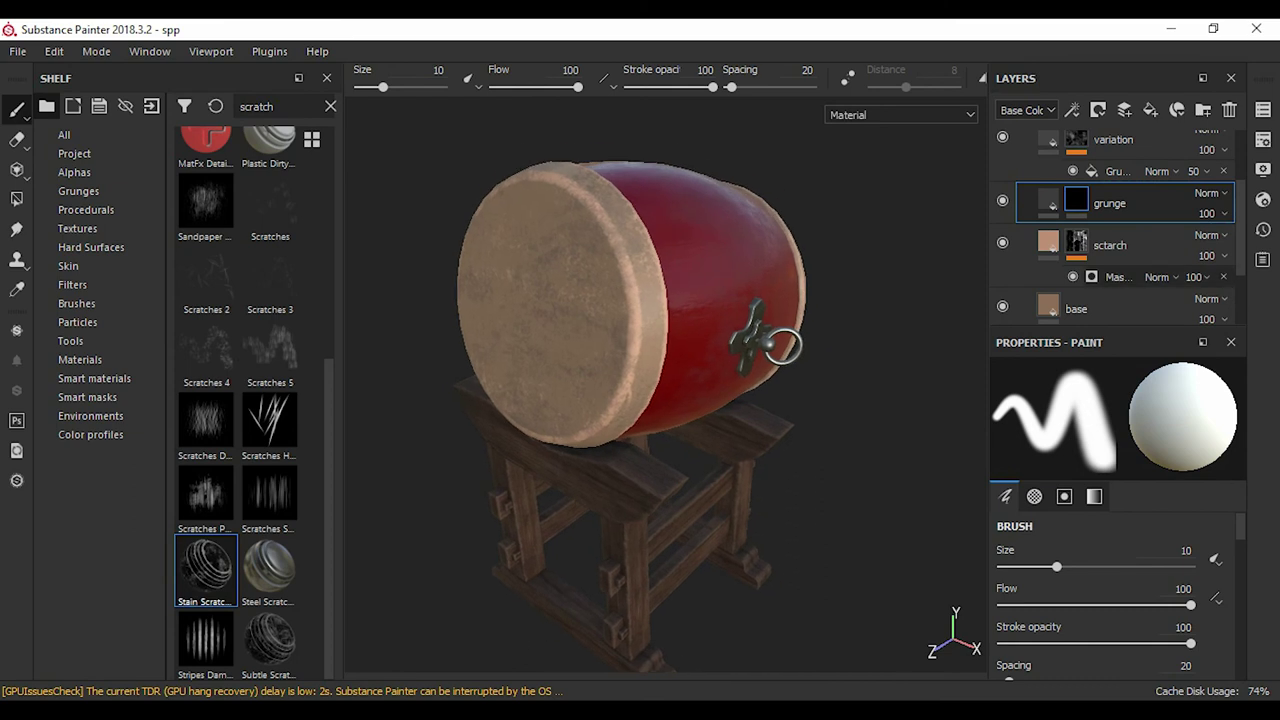
{"action": "left_click", "coordinate": [1115, 277]}
{"action": "left_click", "coordinate": [1091, 277], "text": "alt"}
- Set the scratch generator to Global Balance 0.47, Curvature 0.83 and Global Contrast 0.61
{"action": "left_click", "coordinate": [1115, 277]}
{"action": "scroll", "coordinate": [1120, 450], "scroll_direction": "down", "scroll_amount": 1}
{"action": "left_click_drag", "start_coordinate": [1113, 460], "coordinate": [1100, 460]}
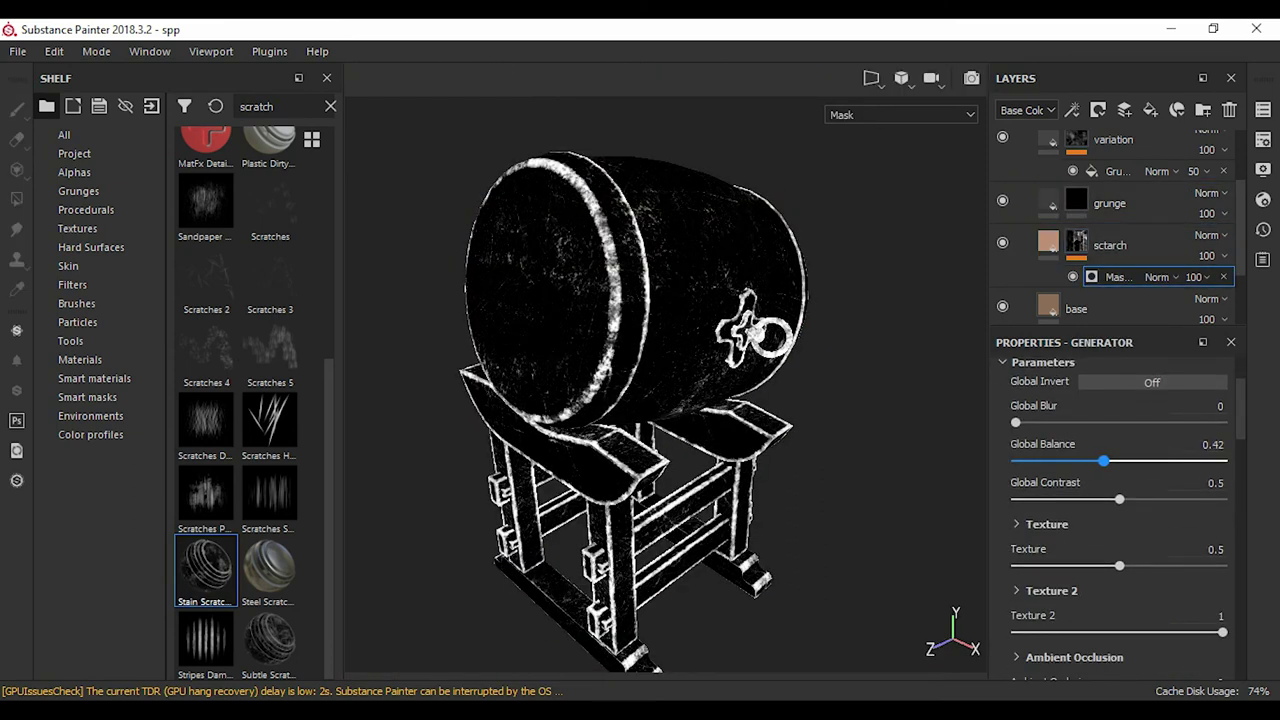
{"action": "scroll", "coordinate": [1115, 500], "scroll_direction": "down", "scroll_amount": 2}
{"action": "scroll", "coordinate": [1115, 500], "scroll_direction": "down", "scroll_amount": 4}
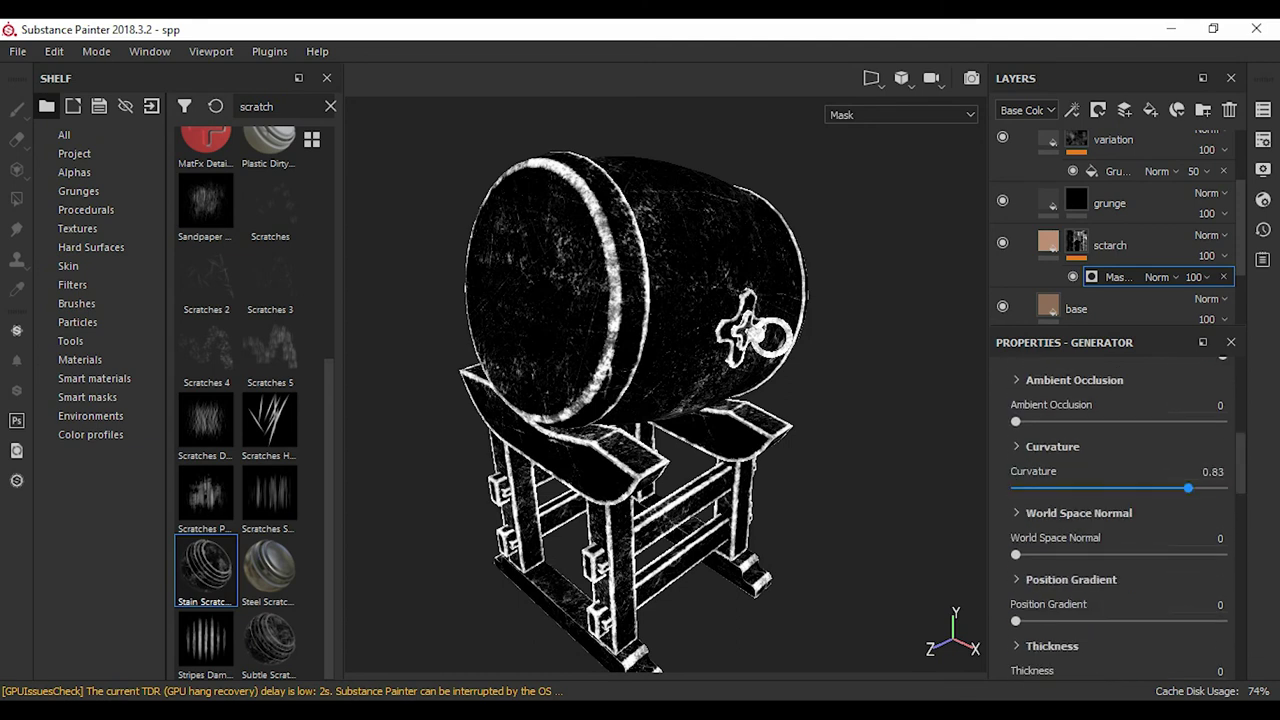
{"action": "left_click_drag", "start_coordinate": [1188, 487], "coordinate": [1047, 487]}
{"action": "scroll", "coordinate": [1115, 500], "scroll_direction": "up", "scroll_amount": 5}
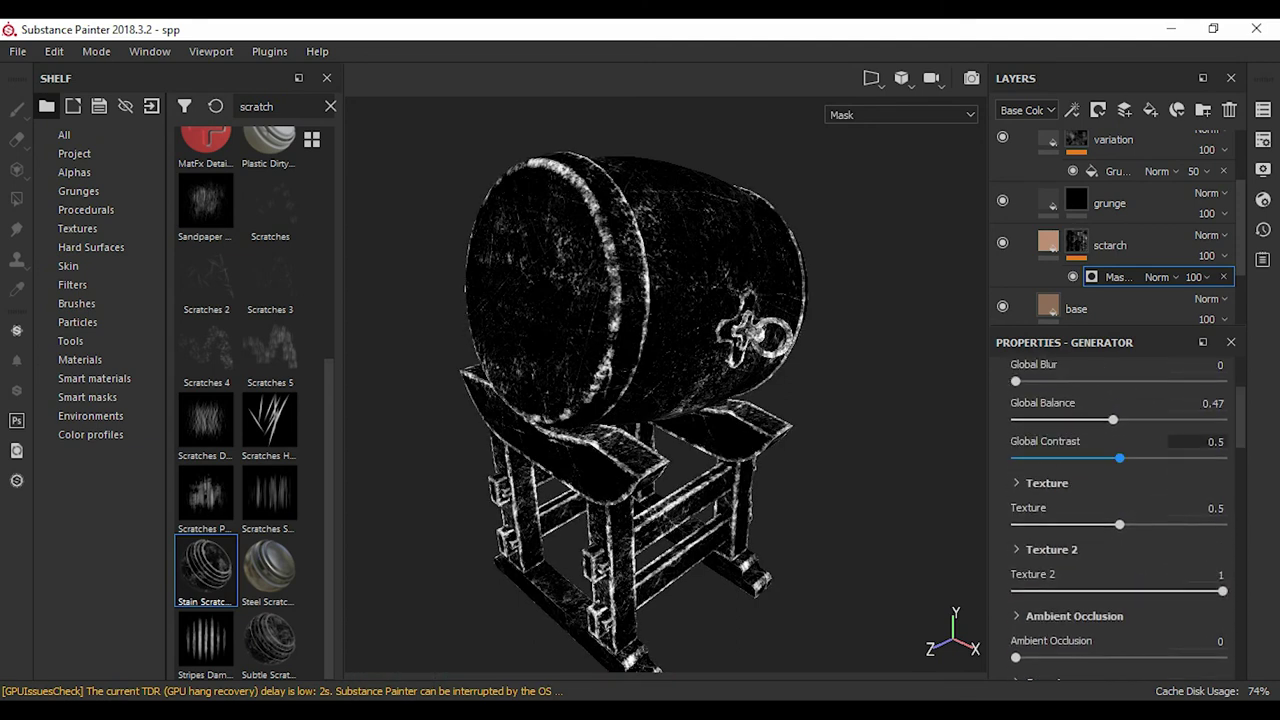
{"action": "scroll", "coordinate": [1115, 500], "scroll_direction": "up", "scroll_amount": 2}
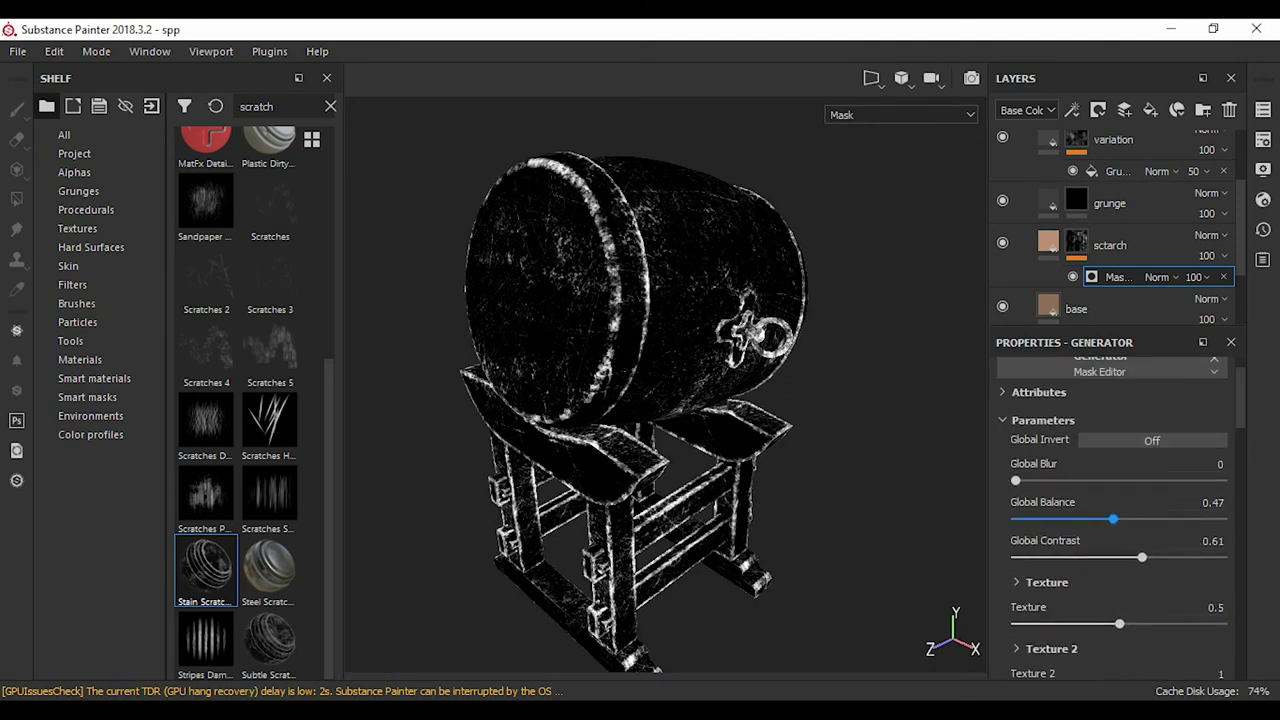
{"action": "key", "text": "1"}
{"action": "left_click", "coordinate": [1110, 245]}
{"action": "mouse_move", "coordinate": [660, 380]}
{"action": "left_mouse_down", "text": "alt"}
{"action": "mouse_move", "coordinate": [560, 380]}
{"action": "mouse_move", "coordinate": [630, 375]}
{"action": "left_mouse_up", "text": "alt"}
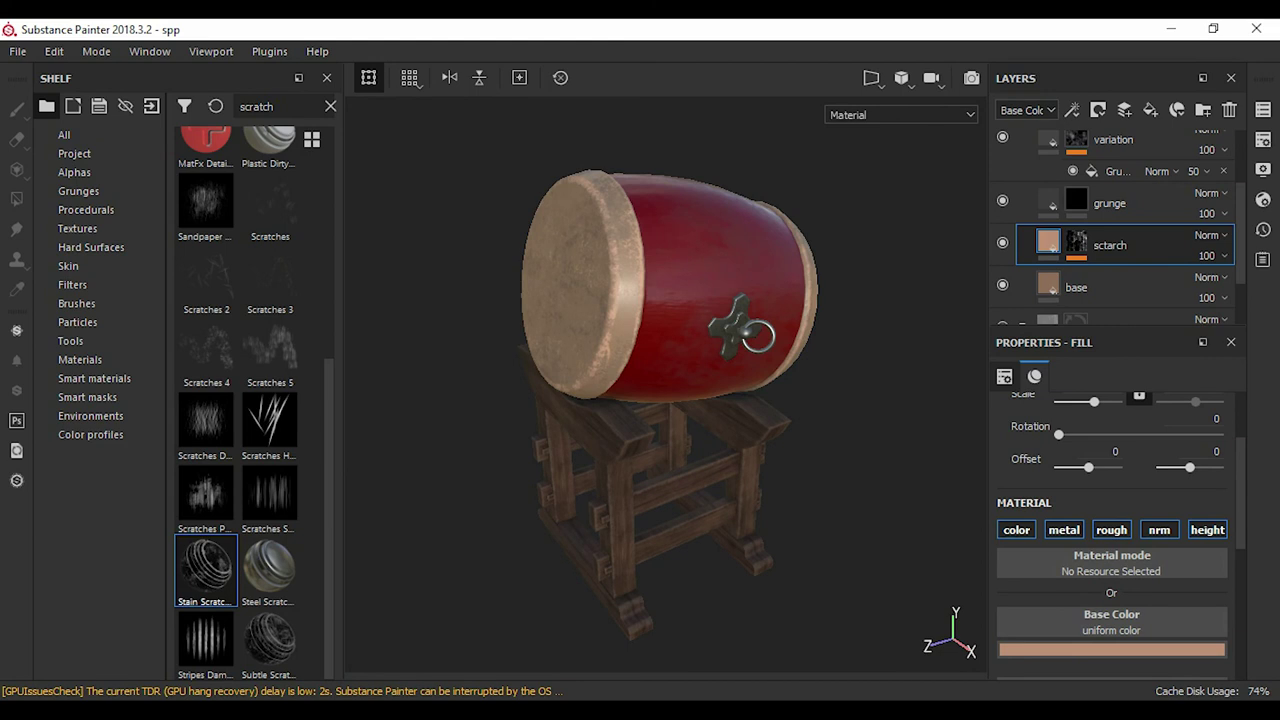
- Add a fill effect to the grunge mask using Grunge Dirt Splats as its grayscale
{"action": "left_click_drag", "start_coordinate": [630, 375], "coordinate": [645, 374], "text": "alt"}
{"action": "left_click", "coordinate": [1110, 203]}
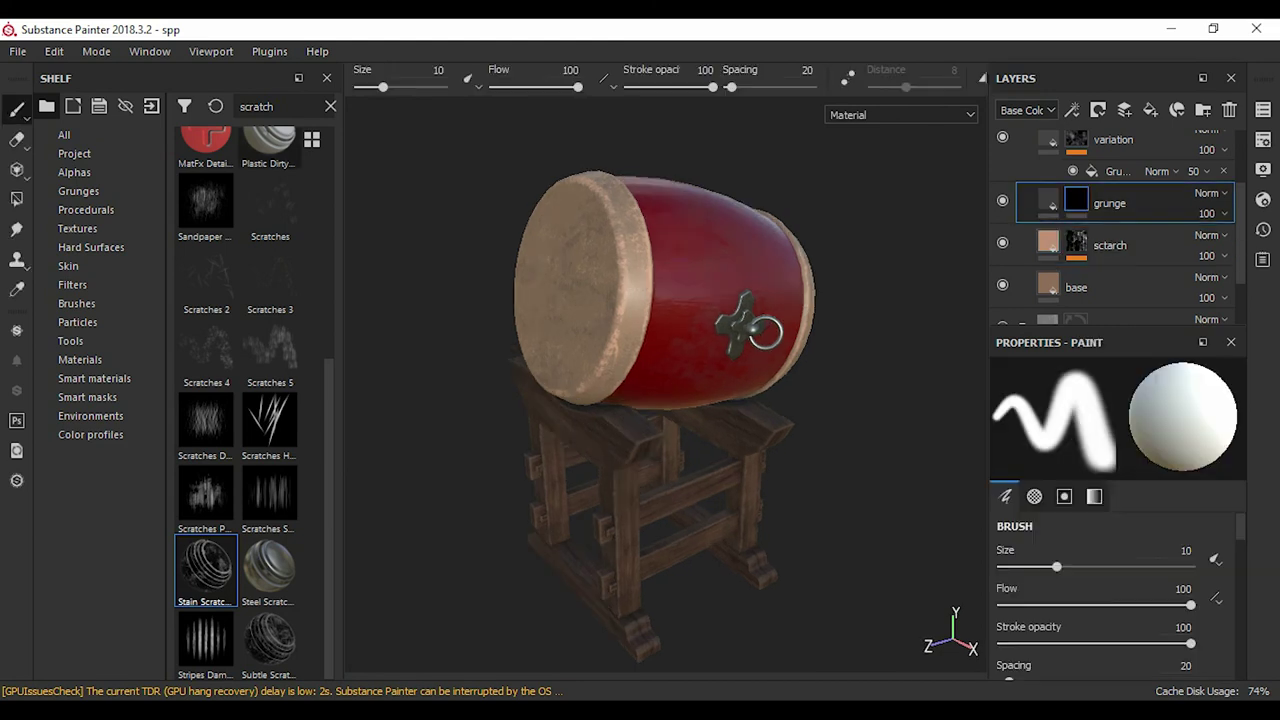
{"action": "type", "text": "grunge"}
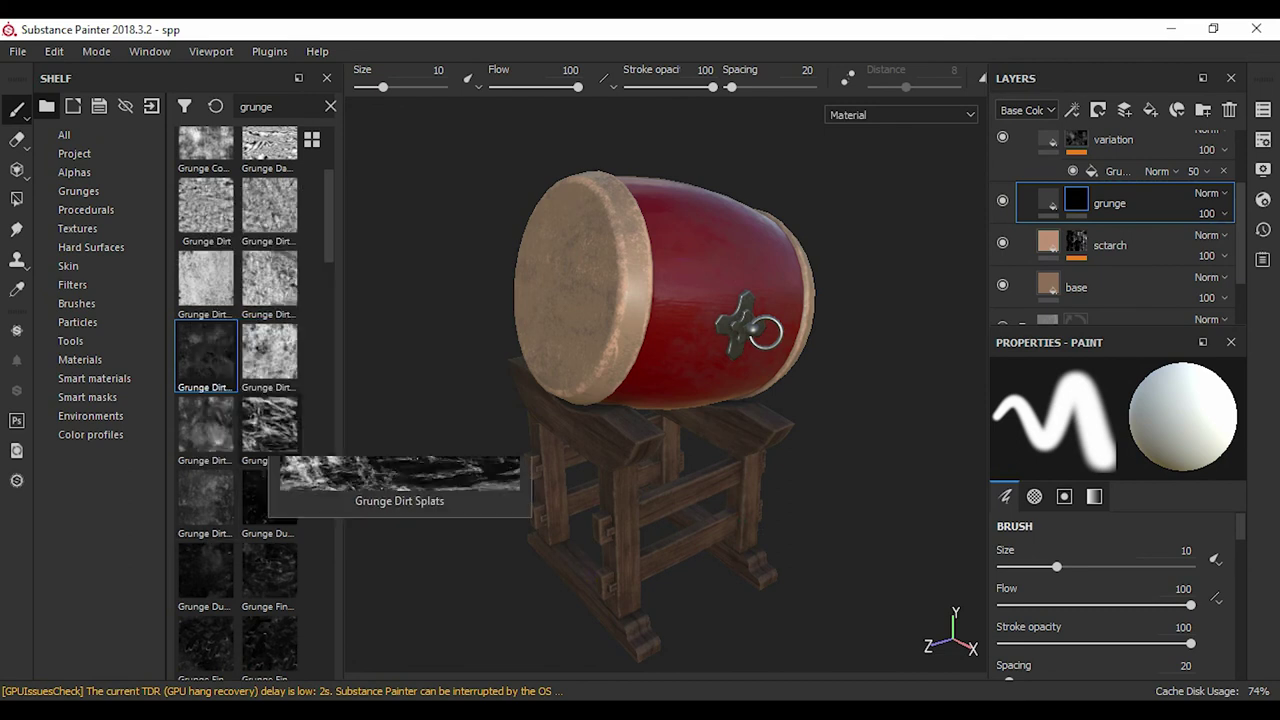
{"action": "scroll", "coordinate": [240, 350], "scroll_direction": "down", "scroll_amount": 1}
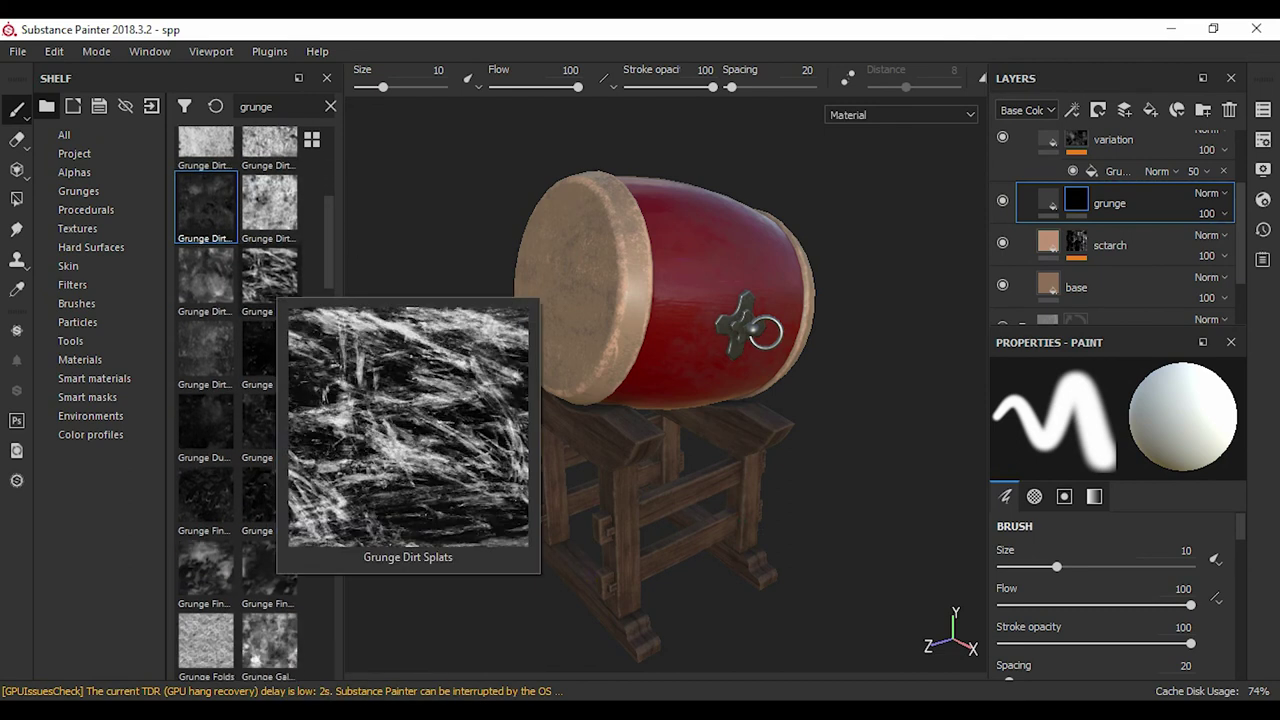
{"action": "left_click", "coordinate": [1072, 109]}
{"action": "left_click", "coordinate": [1095, 180]}
{"action": "left_click_drag", "start_coordinate": [270, 280], "coordinate": [1100, 615]}
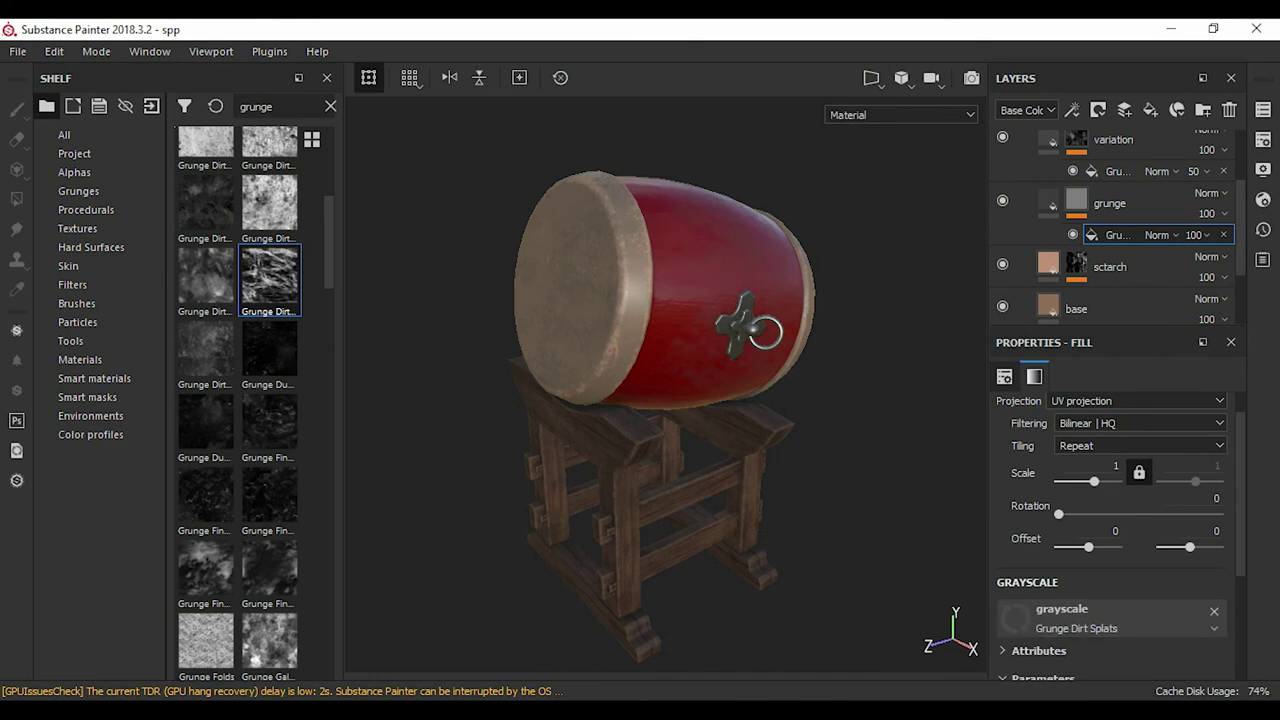
- Set the dirt splats Balance to 0.21 and Contrast 0.17, checking the other layers on the drum
{"action": "left_click_drag", "start_coordinate": [600, 400], "coordinate": [680, 400], "text": "alt"}
{"action": "scroll", "coordinate": [1115, 530], "scroll_direction": "down", "scroll_amount": 3}
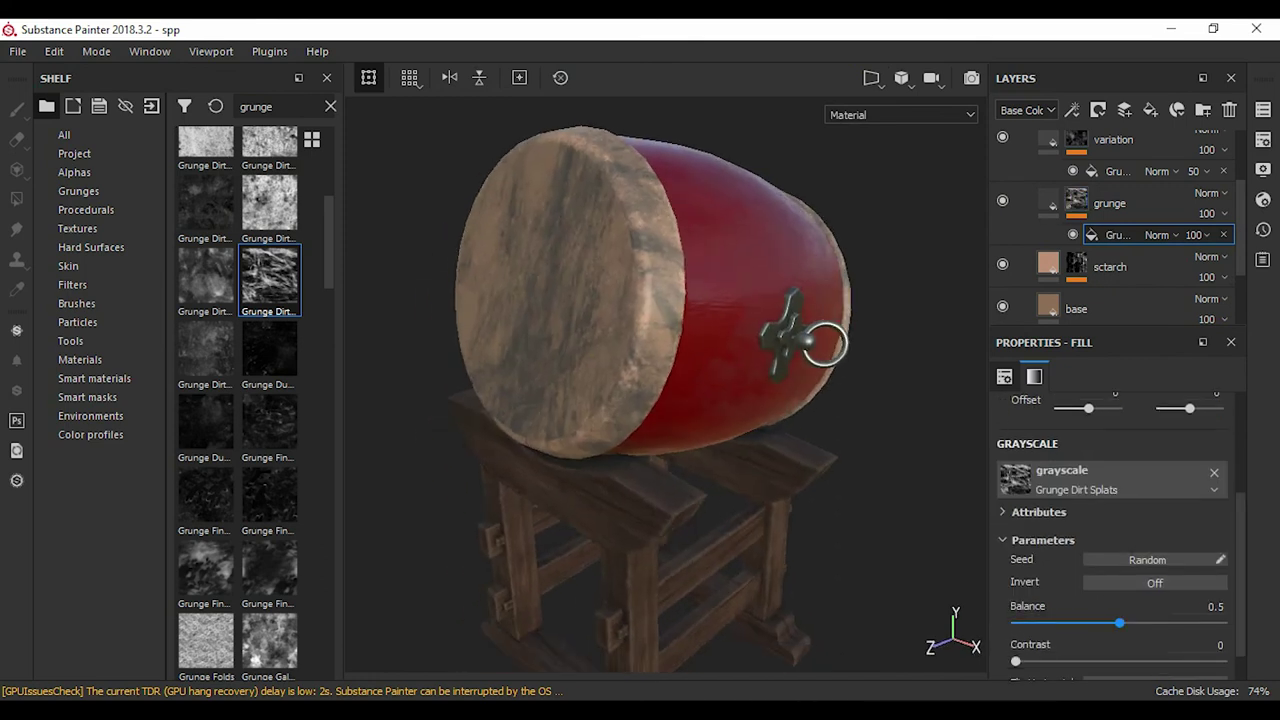
{"action": "left_click_drag", "start_coordinate": [1061, 622], "coordinate": [1057, 622]}
{"action": "left_click_drag", "start_coordinate": [660, 400], "coordinate": [680, 400], "text": "alt"}
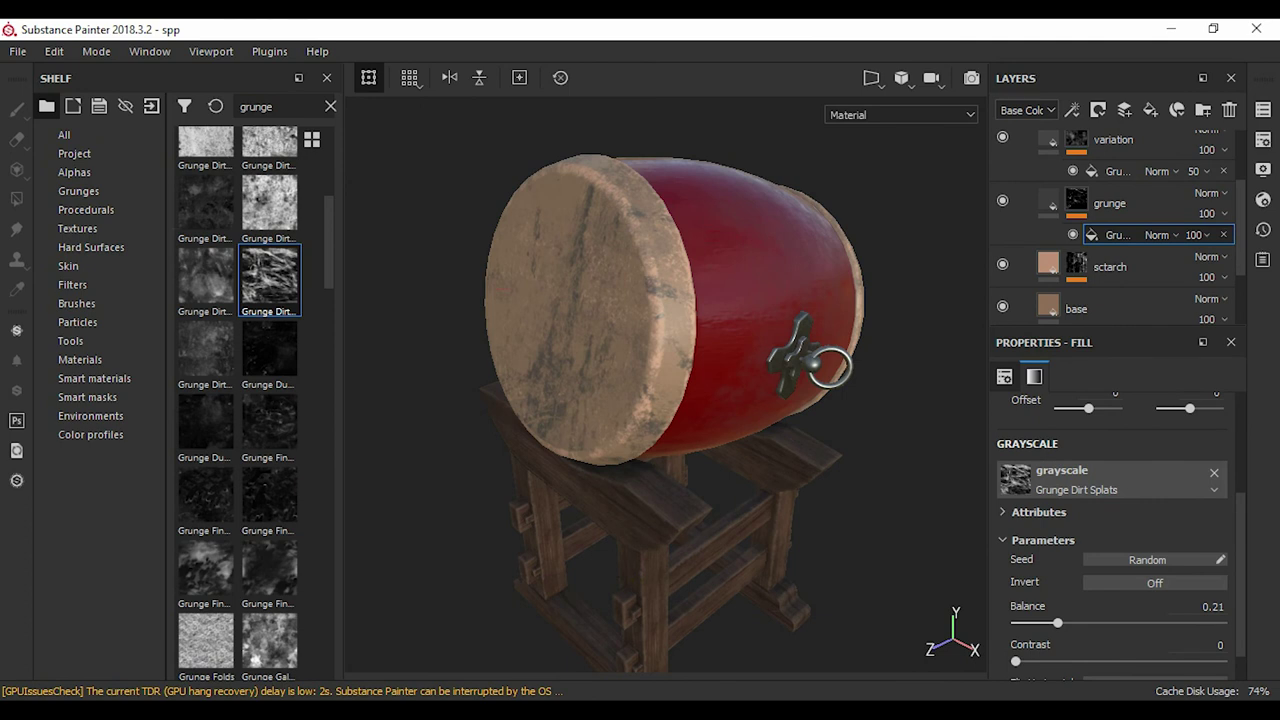
{"action": "scroll", "coordinate": [1016, 622], "scroll_direction": "down", "scroll_amount": 1}
{"action": "left_click", "coordinate": [1048, 200]}
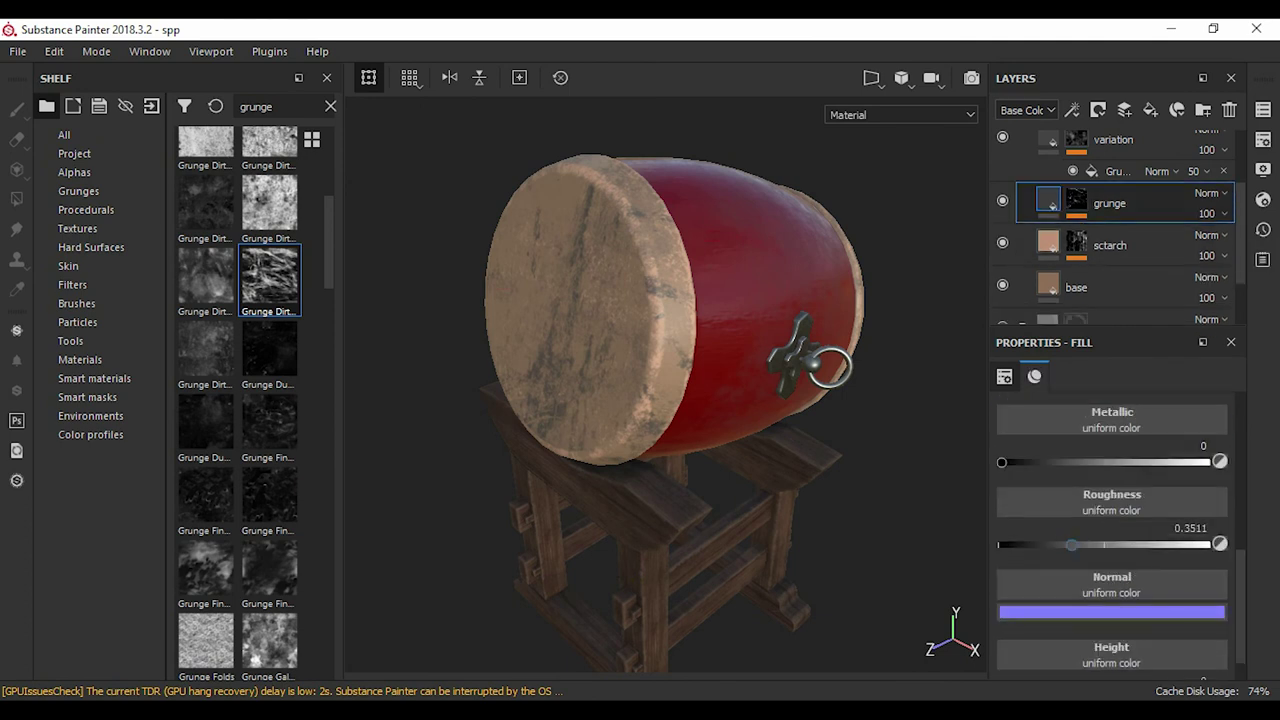
{"action": "left_click_drag", "start_coordinate": [660, 400], "coordinate": [700, 400], "text": "alt"}
{"action": "left_click", "coordinate": [1048, 139]}
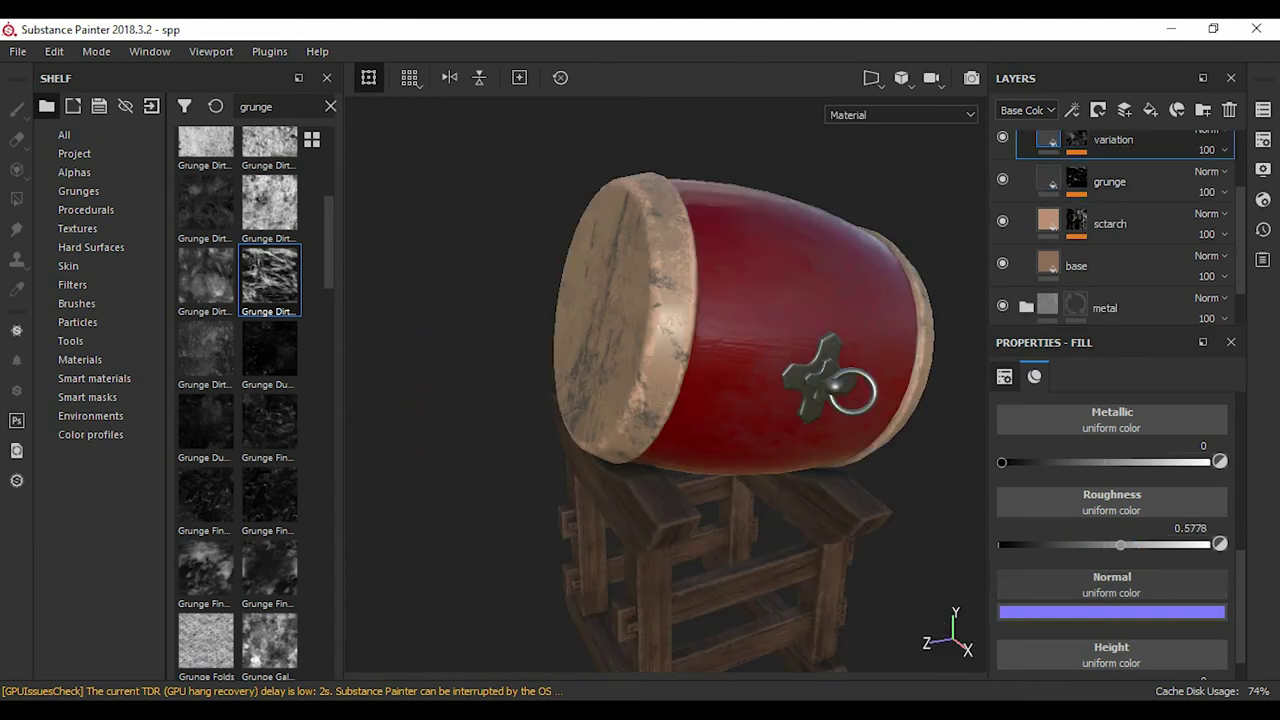
{"action": "left_click", "coordinate": [1048, 221]}
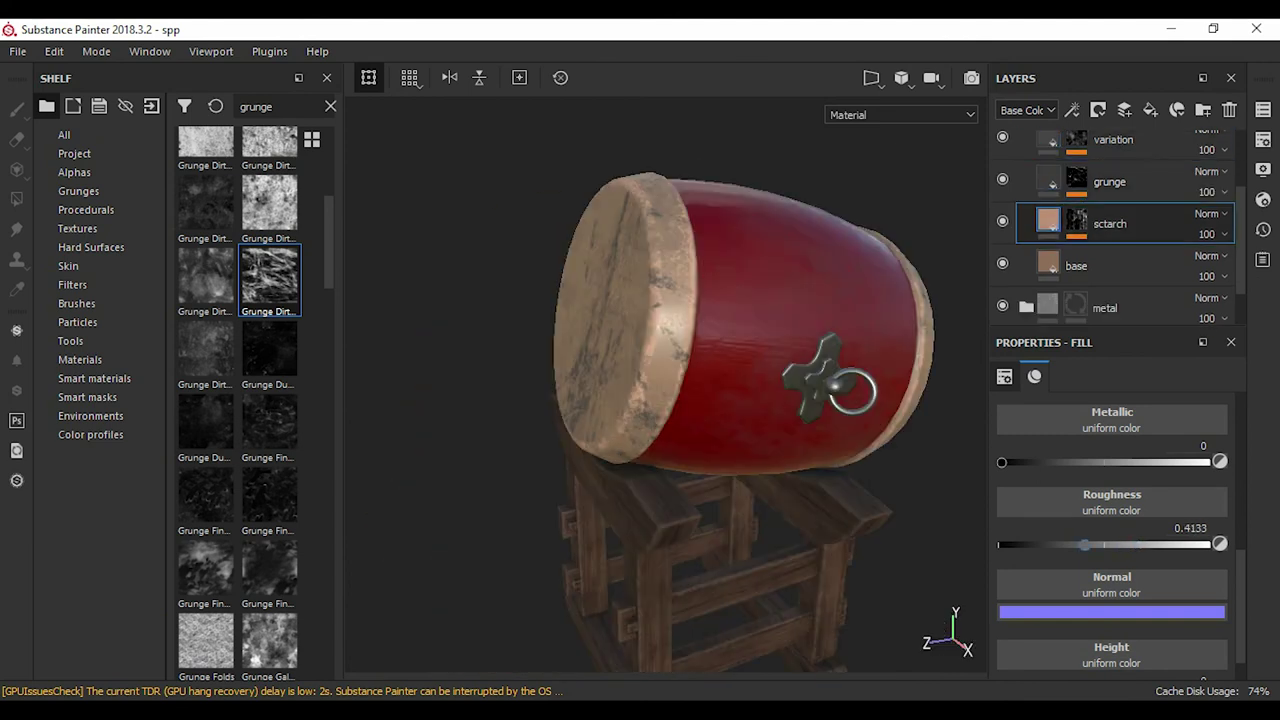
{"action": "left_click", "coordinate": [1048, 263]}
{"action": "left_click_drag", "start_coordinate": [660, 400], "coordinate": [700, 400], "text": "alt"}
- Reduce the Grunge Dirt Splats fill effect's opacity to 55
{"action": "left_click", "coordinate": [1117, 213]}
{"action": "left_click", "coordinate": [1196, 213]}
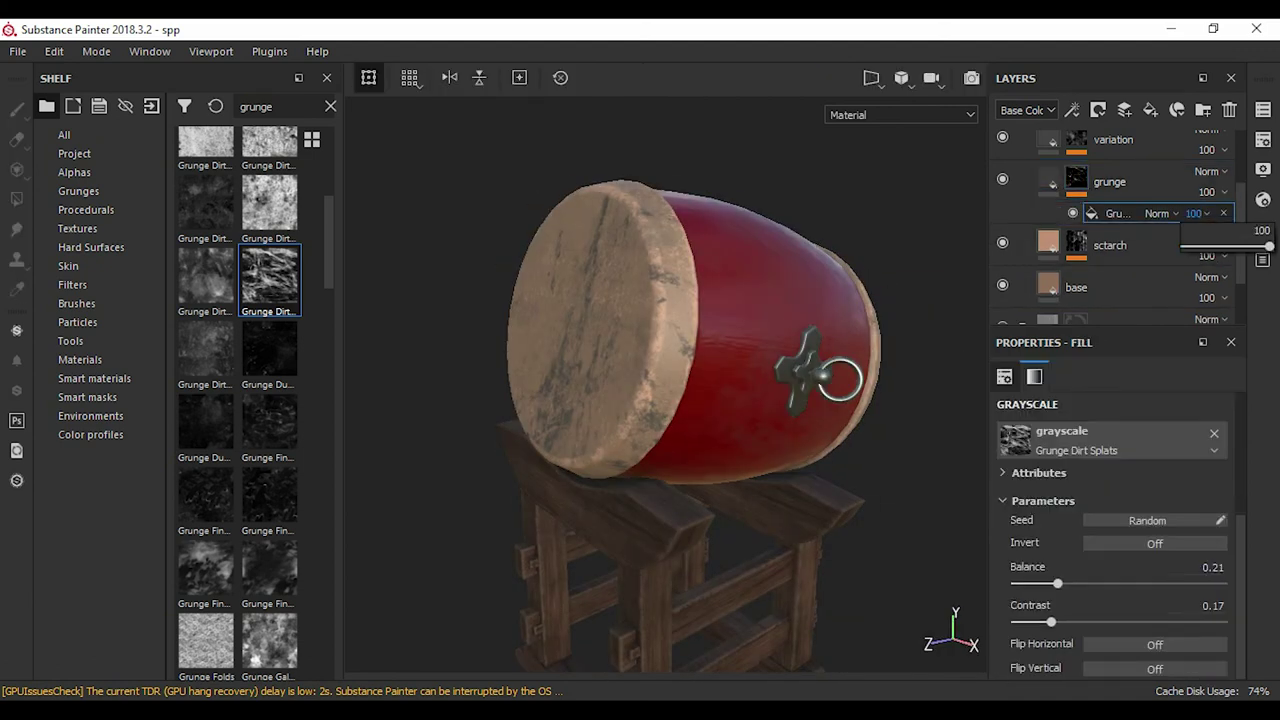
{"action": "left_click_drag", "start_coordinate": [660, 400], "coordinate": [700, 400], "text": "alt"}
{"action": "scroll", "coordinate": [660, 400], "scroll_direction": "down", "scroll_amount": 3}
{"action": "scroll", "coordinate": [660, 400], "scroll_direction": "up", "scroll_amount": 2}
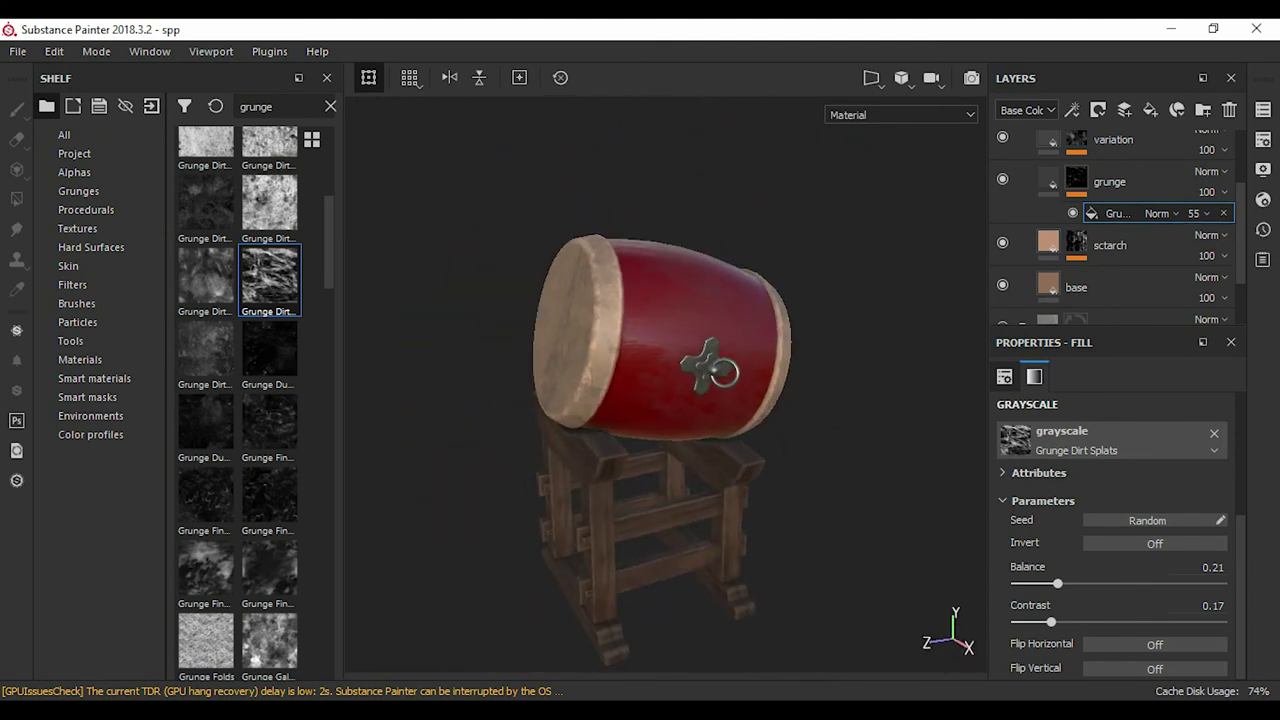
{"action": "scroll", "coordinate": [660, 400], "scroll_direction": "up", "scroll_amount": 2}
{"action": "left_click", "coordinate": [1110, 245]}
- Duplicate sctarch as sctarch2 and add a Grunge Paint Scratched fill to its mask
{"action": "left_click", "coordinate": [1118, 277]}
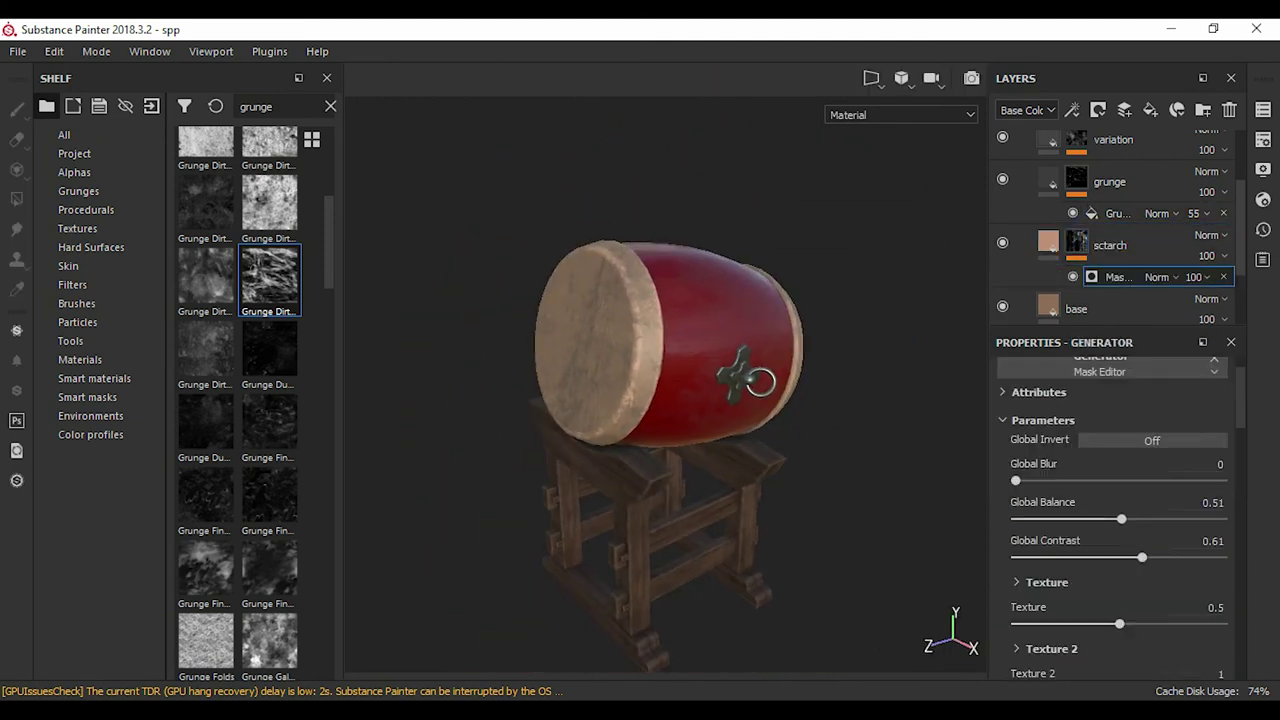
{"action": "key", "text": "1"}
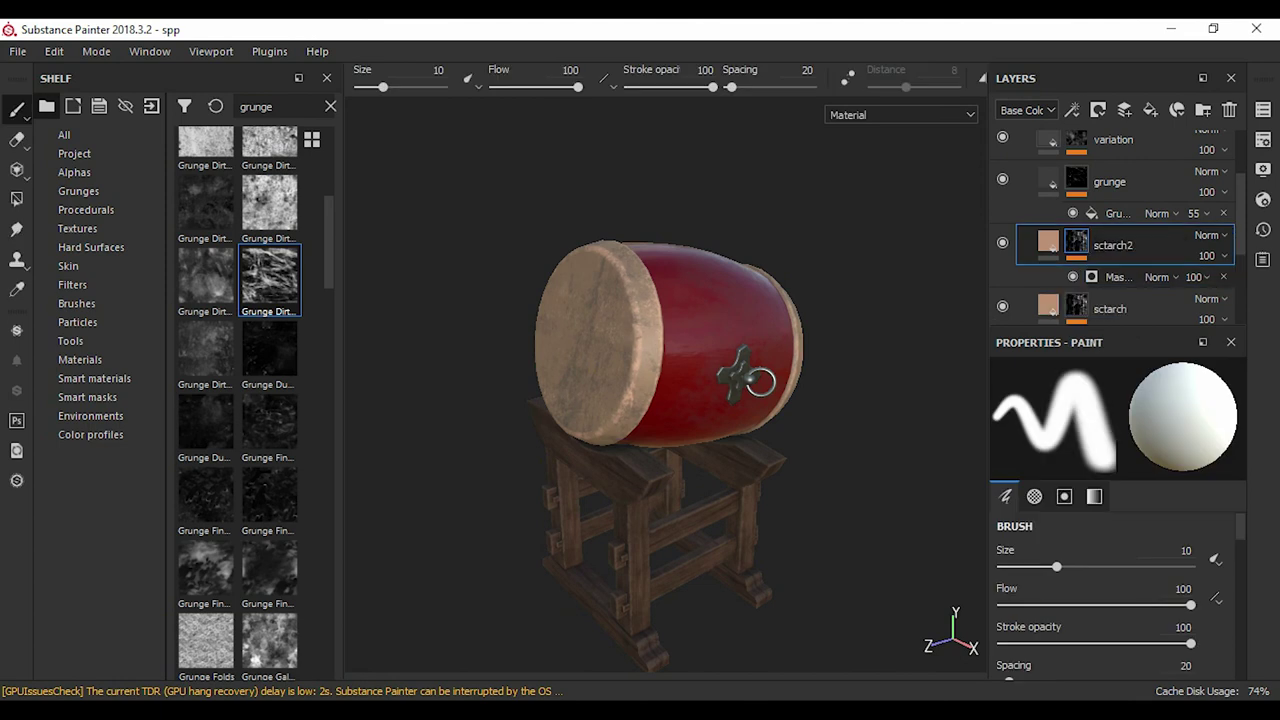
{"action": "key", "text": "BackSpace"}
{"action": "key", "text": "BackSpace"}
{"action": "key", "text": "BackSpace"}
{"action": "type", "text": "scra"}
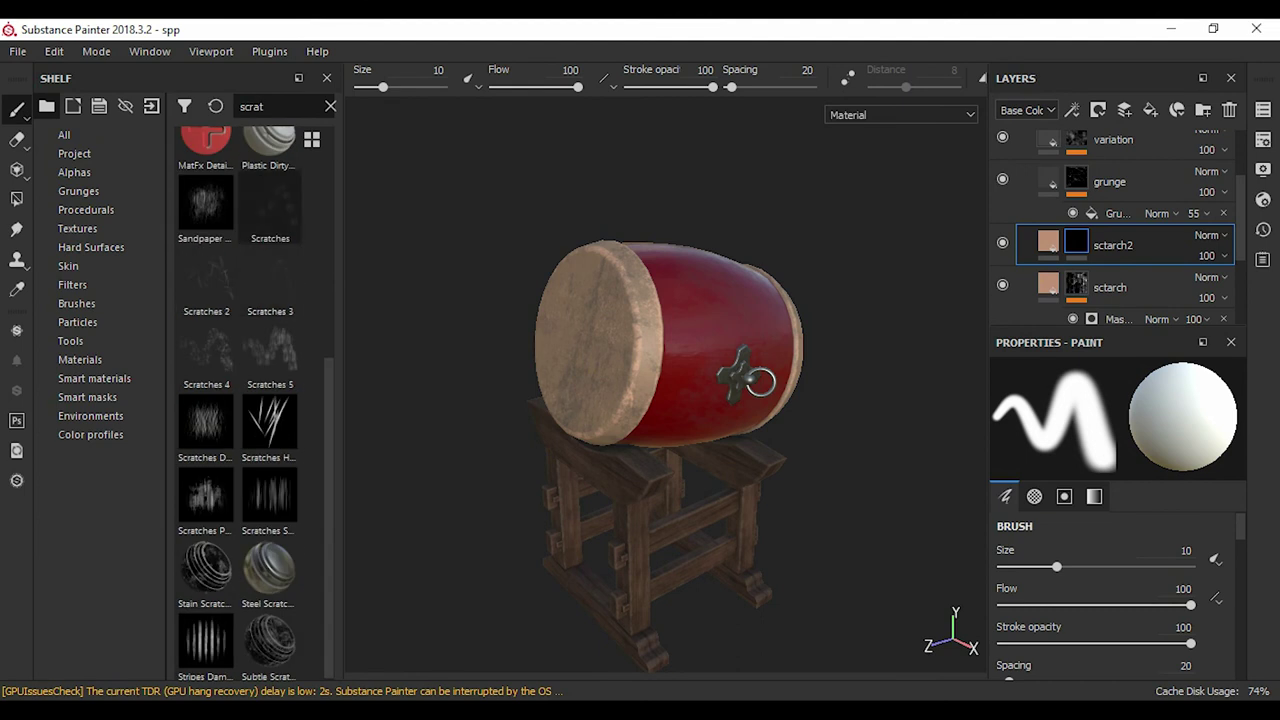
{"action": "type", "text": "t"}
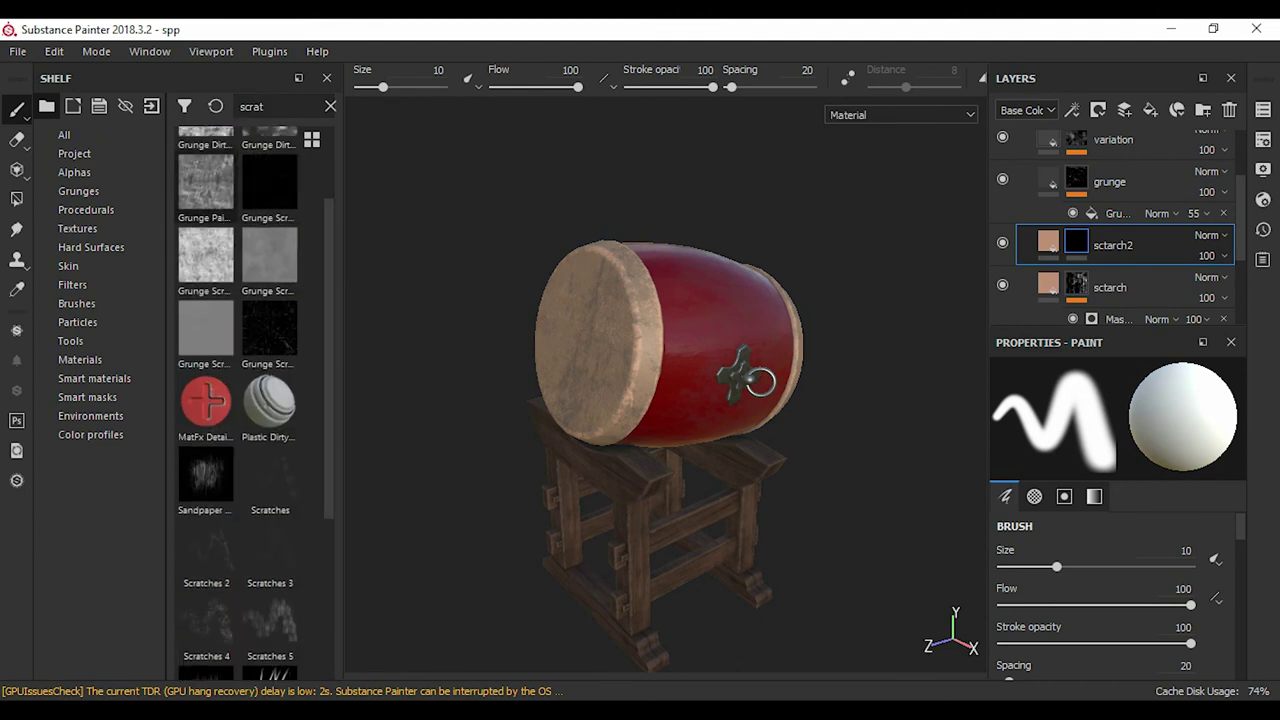
{"action": "left_click", "coordinate": [1072, 110]}
{"action": "left_click", "coordinate": [1112, 180]}
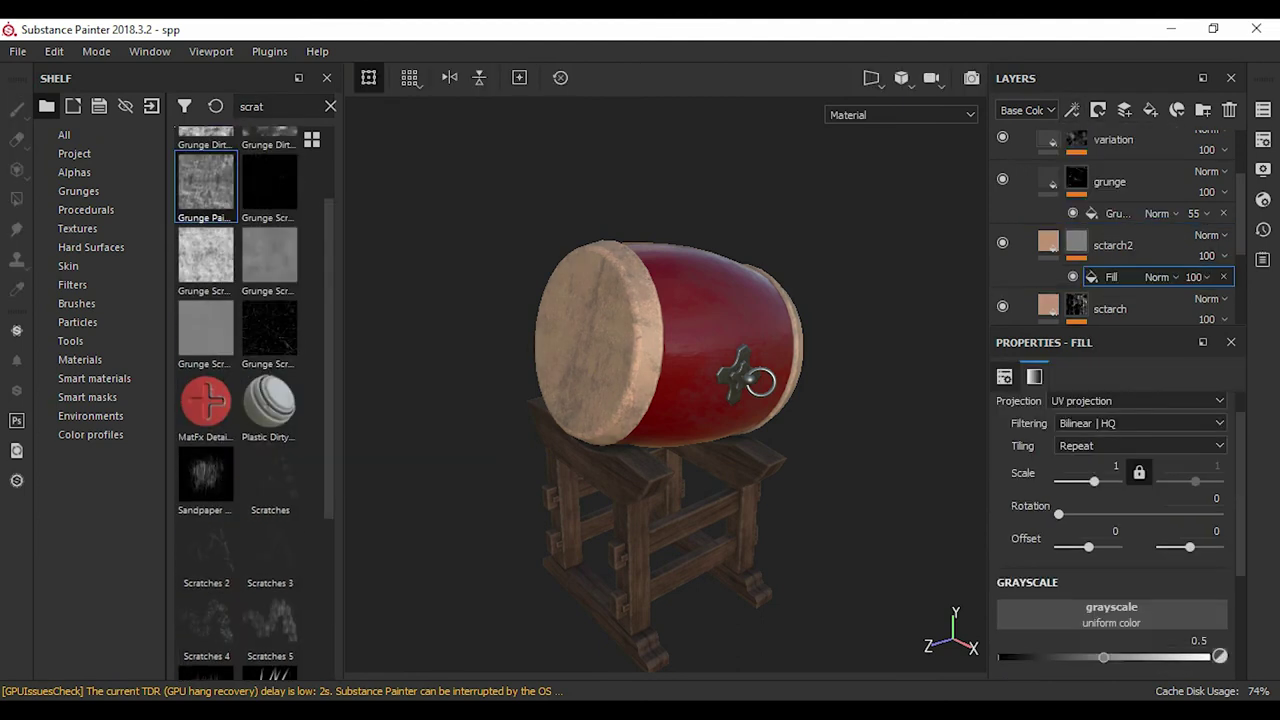
- Set the Grunge Paint Scratched fill to Balance 0.3 and Contrast 0.42
{"action": "scroll", "coordinate": [660, 390], "scroll_direction": "up", "scroll_amount": 2}
{"action": "scroll", "coordinate": [660, 390], "scroll_direction": "up", "scroll_amount": 2}
{"action": "scroll", "coordinate": [1110, 500], "scroll_direction": "down", "scroll_amount": 3}
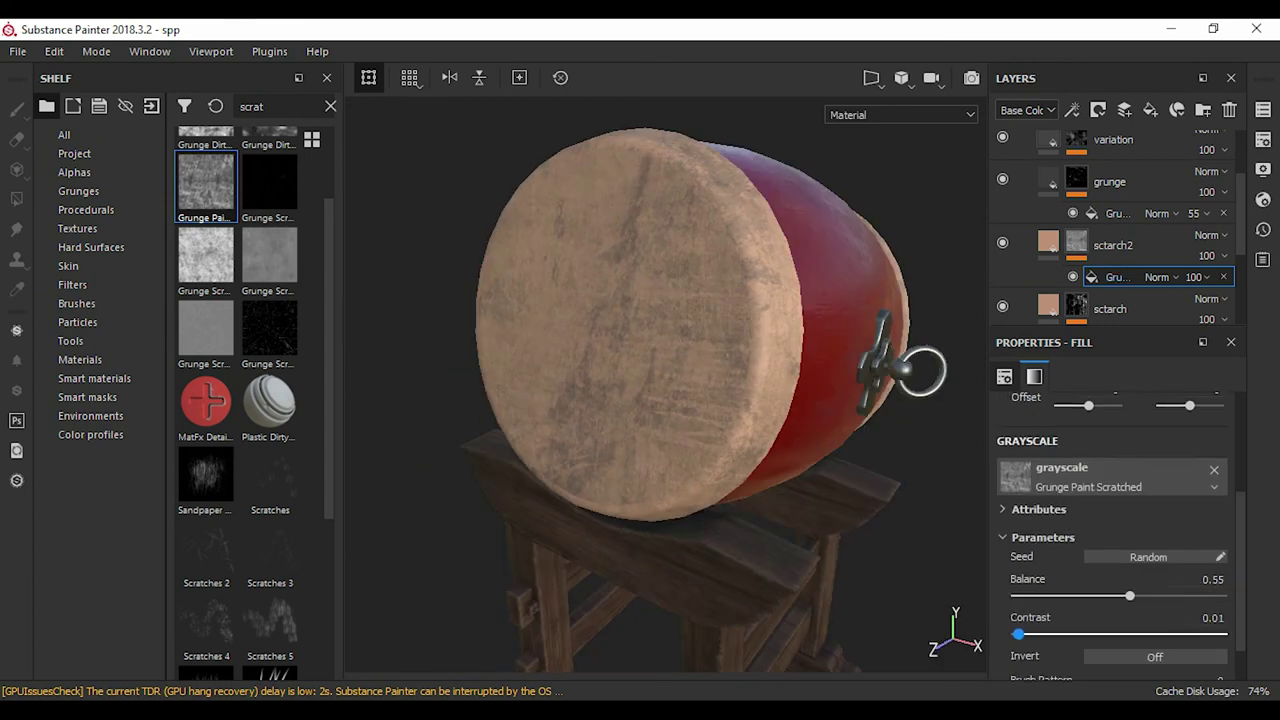
{"action": "key", "text": "1"}
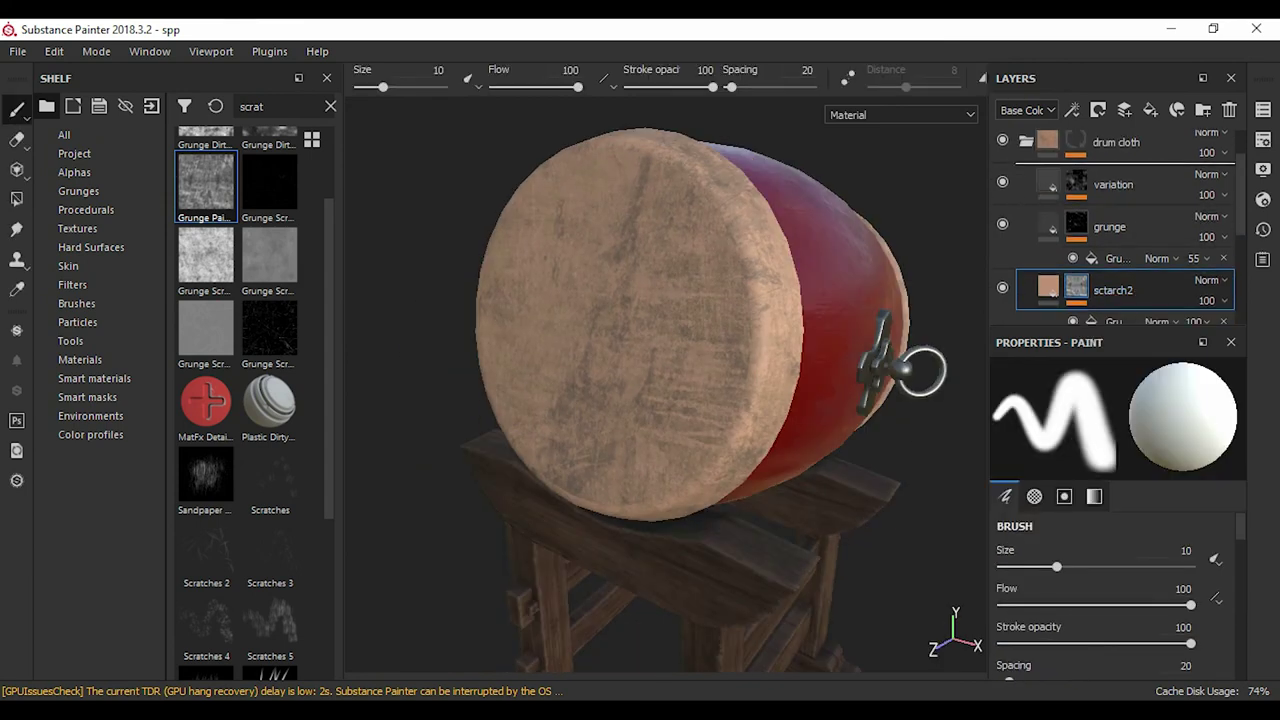
{"action": "left_click_drag", "start_coordinate": [930, 300], "coordinate": [978, 289], "text": "alt"}
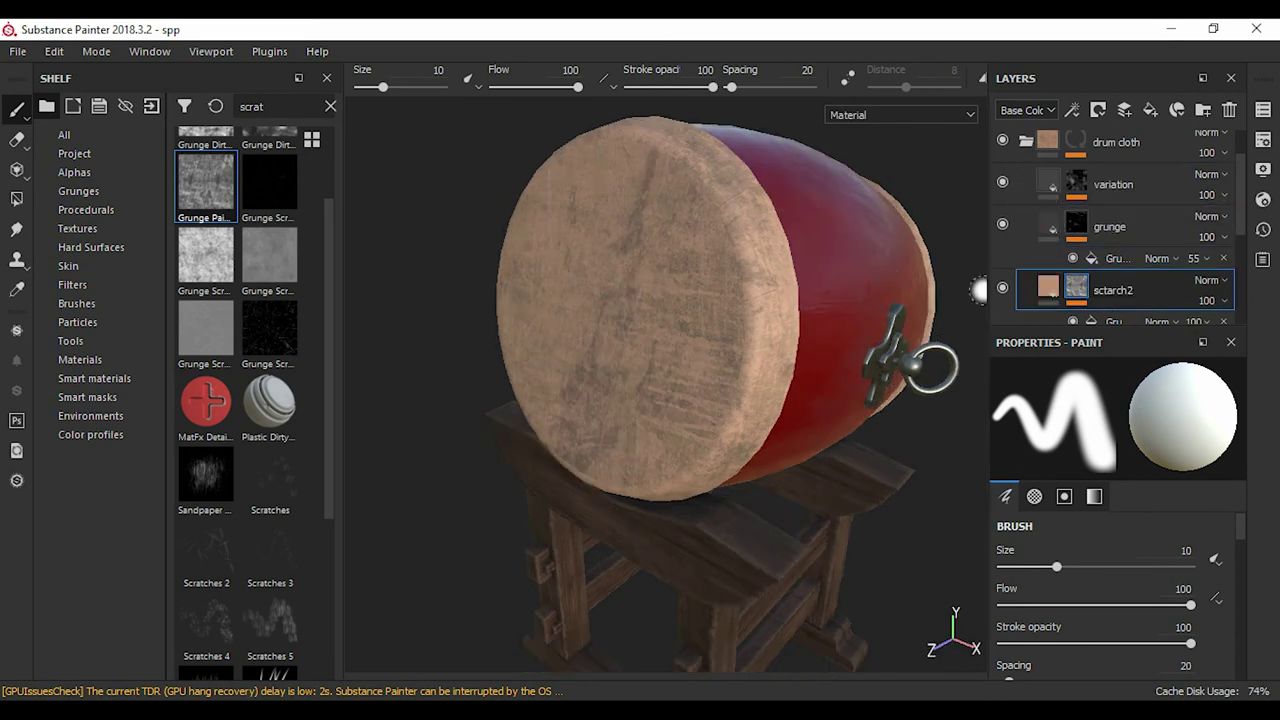
{"action": "left_click", "coordinate": [1076, 289], "text": "alt"}
{"action": "left_click", "coordinate": [1115, 321]}
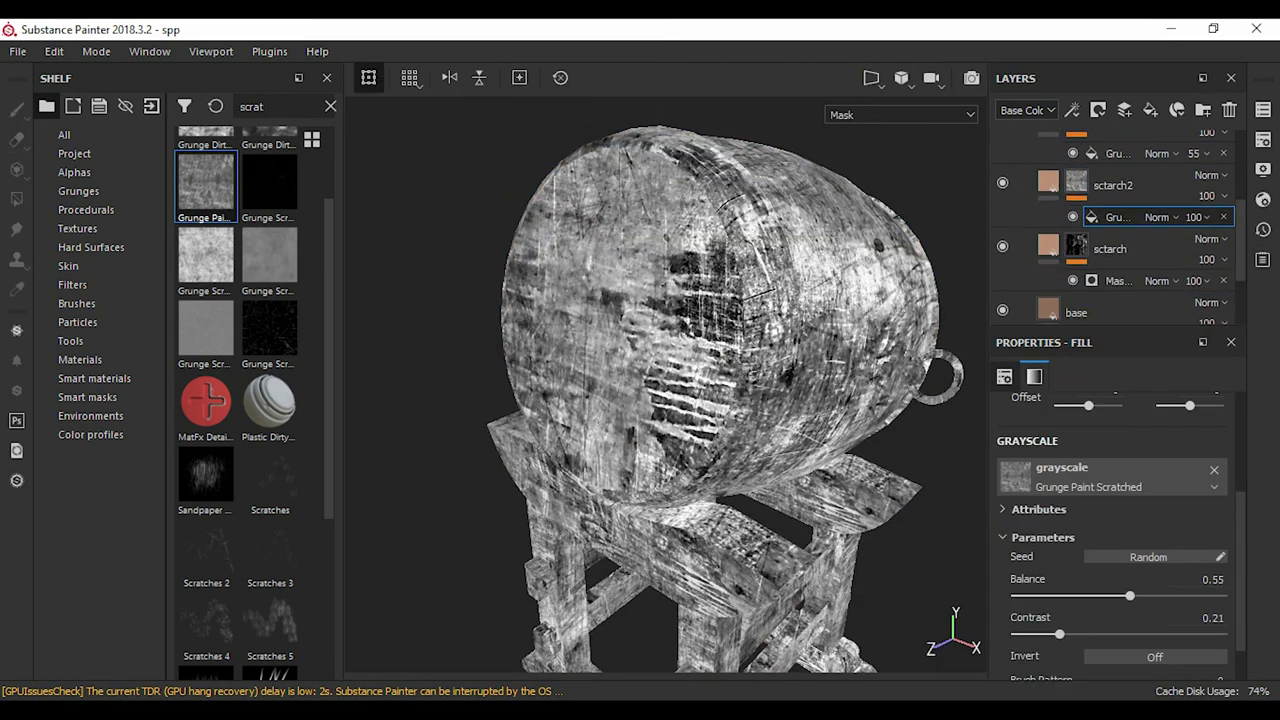
{"action": "mouse_move", "coordinate": [1081, 595]}
{"action": "left_mouse_down"}
{"action": "mouse_move", "coordinate": [1068, 595]}
{"action": "mouse_move", "coordinate": [1075, 634]}
{"action": "left_mouse_up"}
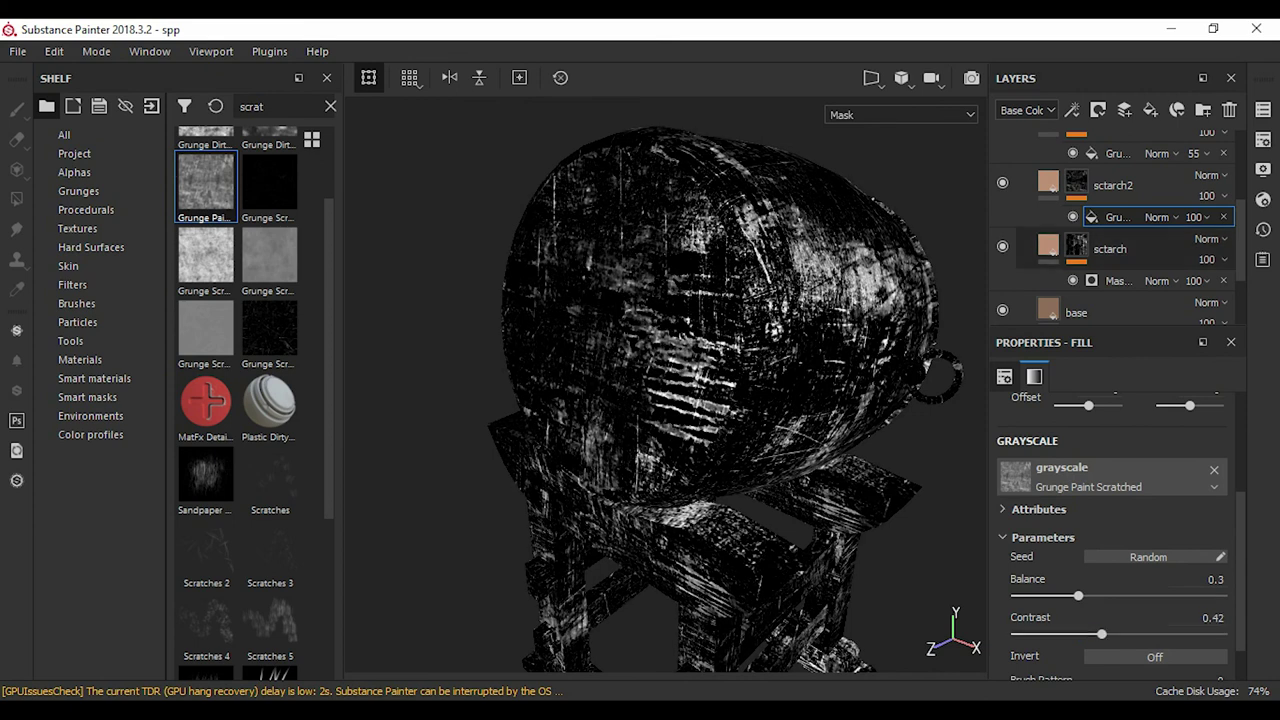
{"action": "left_click", "coordinate": [1113, 185]}
{"action": "mouse_move", "coordinate": [660, 380]}
{"action": "left_mouse_down", "text": "alt"}
{"action": "mouse_move", "coordinate": [720, 380]}
{"action": "mouse_move", "coordinate": [610, 380]}
{"action": "left_mouse_up", "text": "alt"}
{"action": "key", "text": "1"}
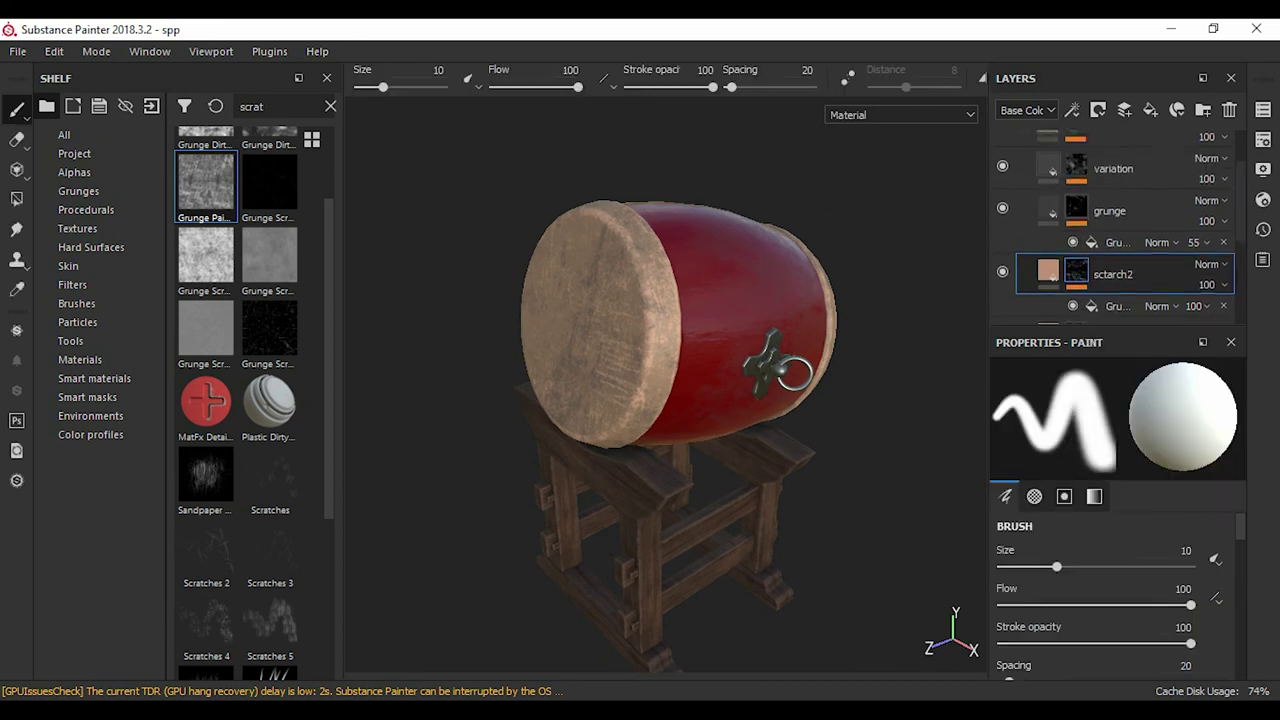
{"action": "scroll", "coordinate": [1120, 230], "scroll_direction": "up", "scroll_amount": 2}
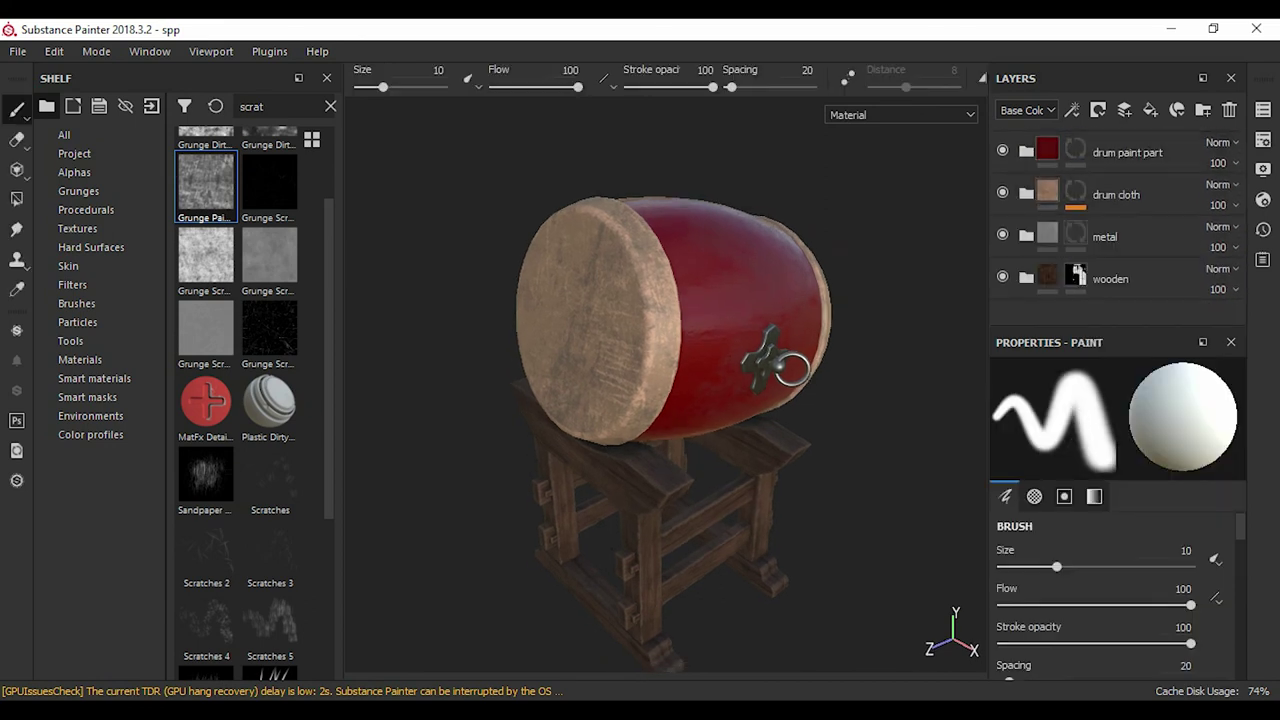
- Add a top-level fill layer named occlusion with black Base Color and choose the Dust Occlusion smart mask
{"action": "left_click_drag", "start_coordinate": [600, 380], "coordinate": [680, 370], "text": "alt"}
{"action": "left_click", "coordinate": [1026, 152]}
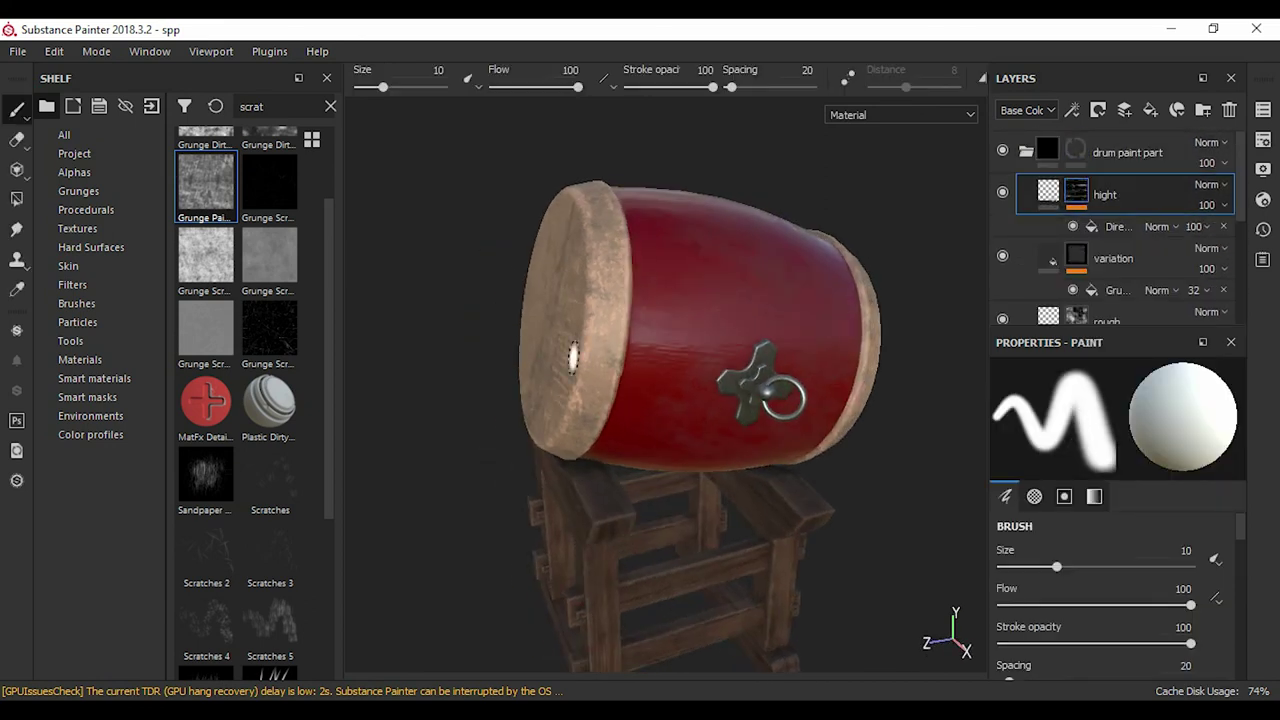
{"action": "left_click", "coordinate": [1113, 258]}
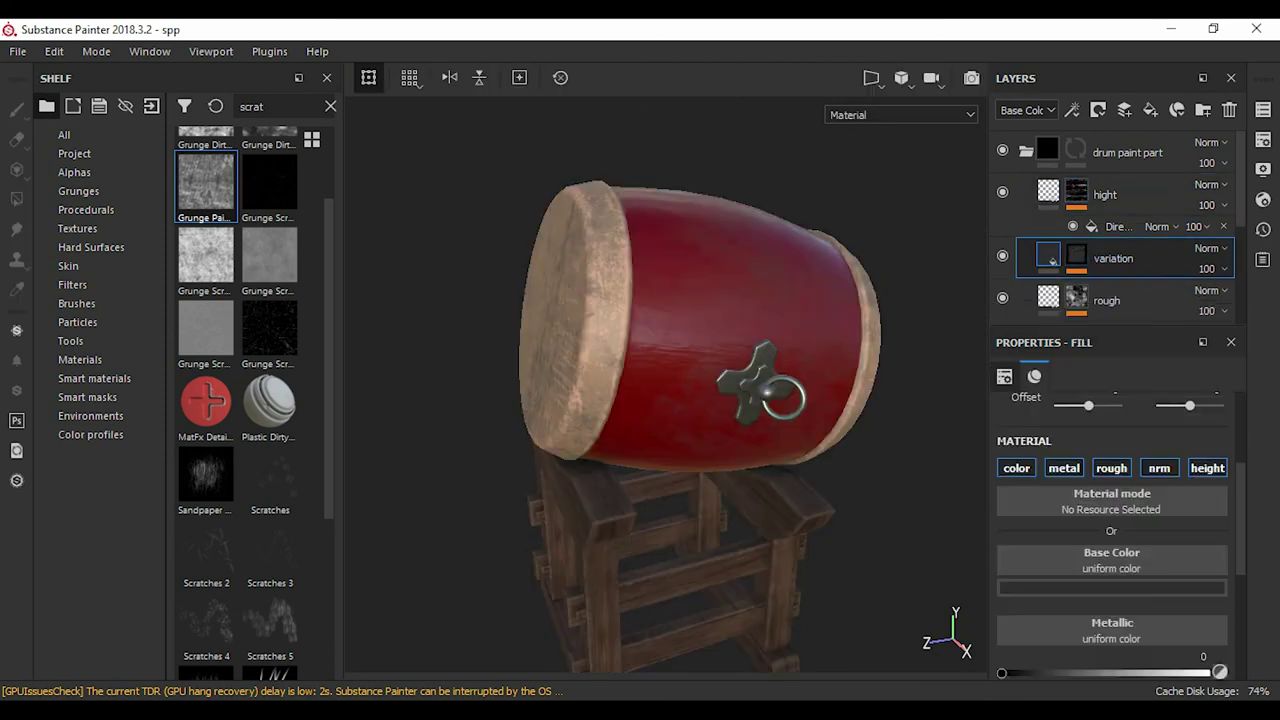
{"action": "left_click", "coordinate": [1026, 152]}
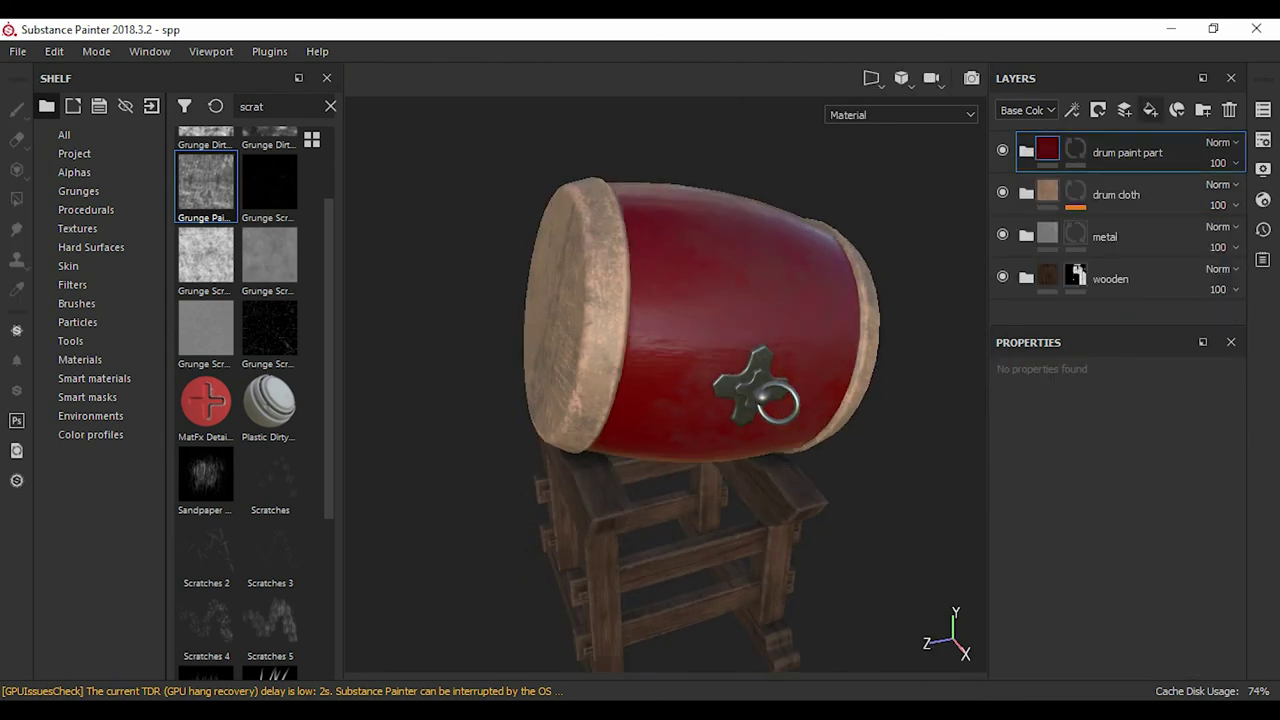
{"action": "right_click", "coordinate": [1100, 152]}
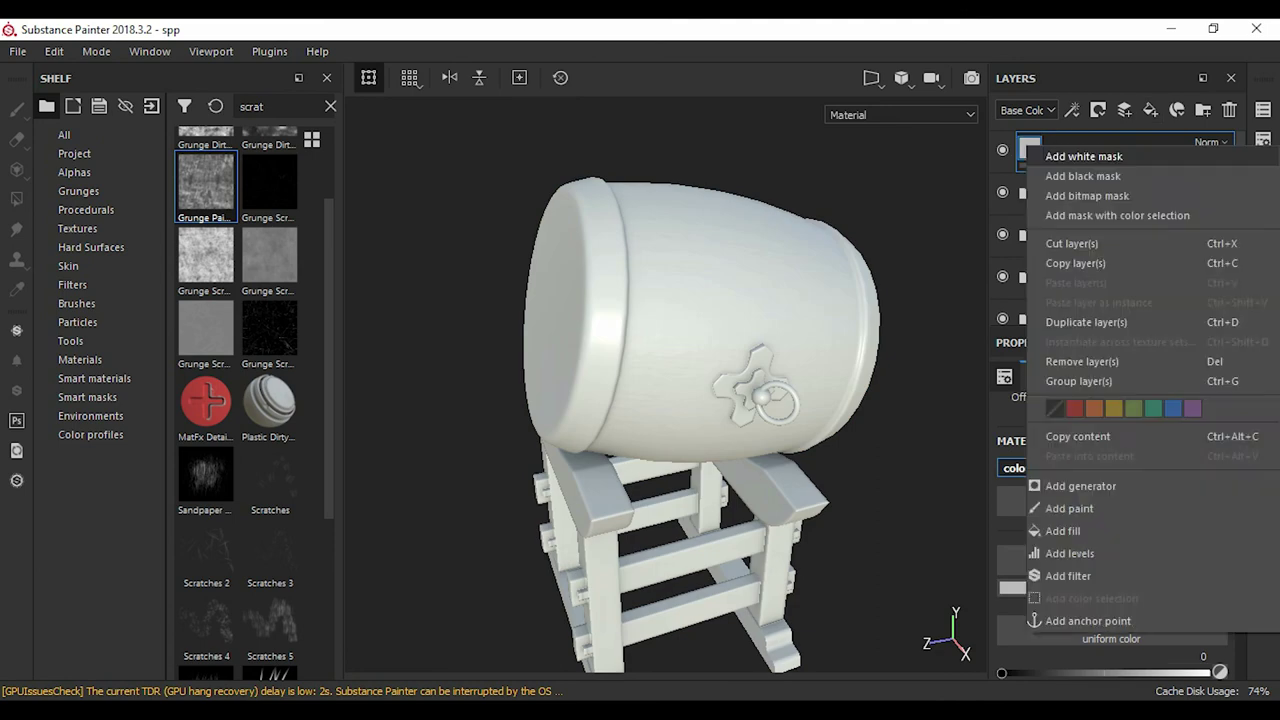
{"action": "left_click", "coordinate": [1086, 174]}
{"action": "type", "text": "occlusion"}
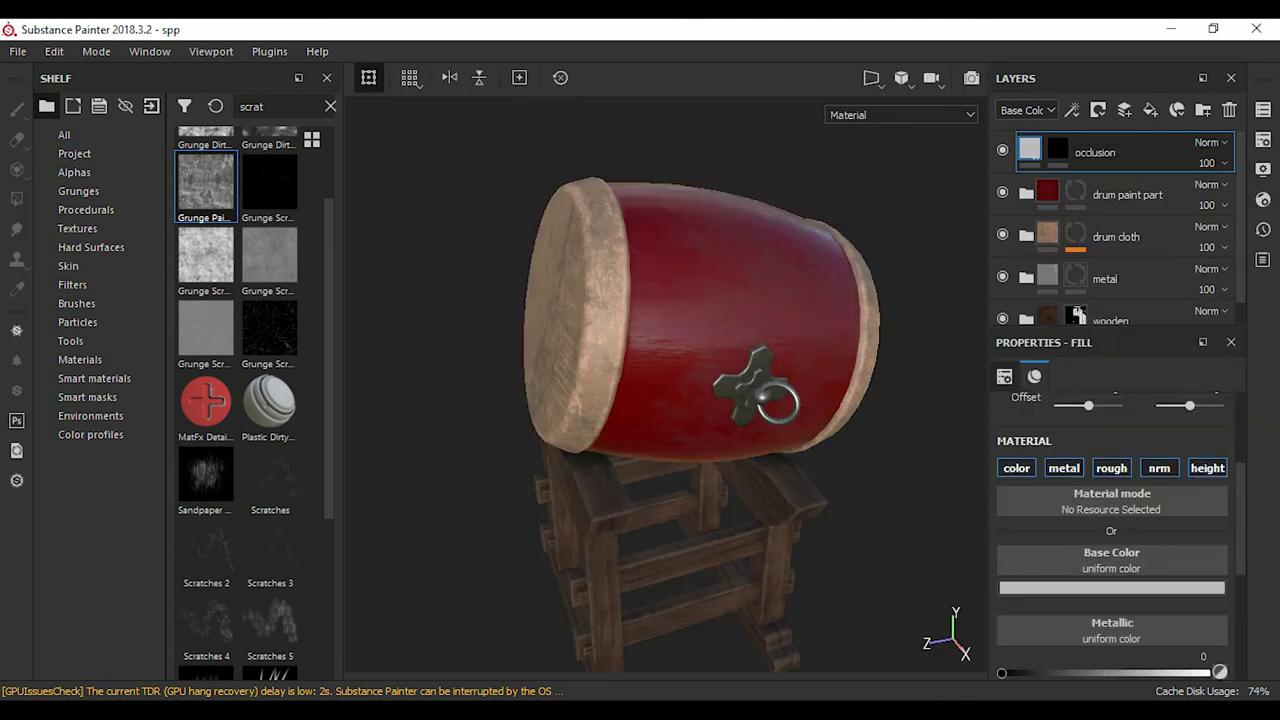
{"action": "left_click", "coordinate": [1112, 587]}
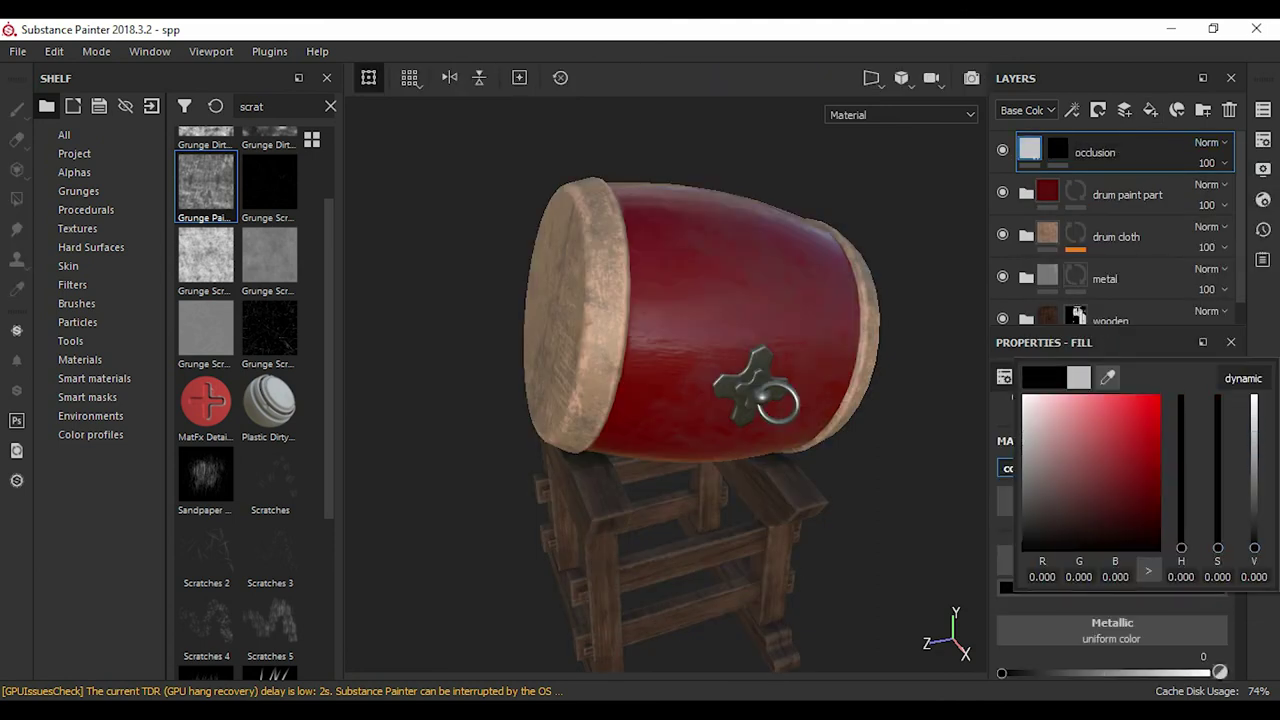
{"action": "type", "text": "1"}
{"action": "type", "text": "occ"}
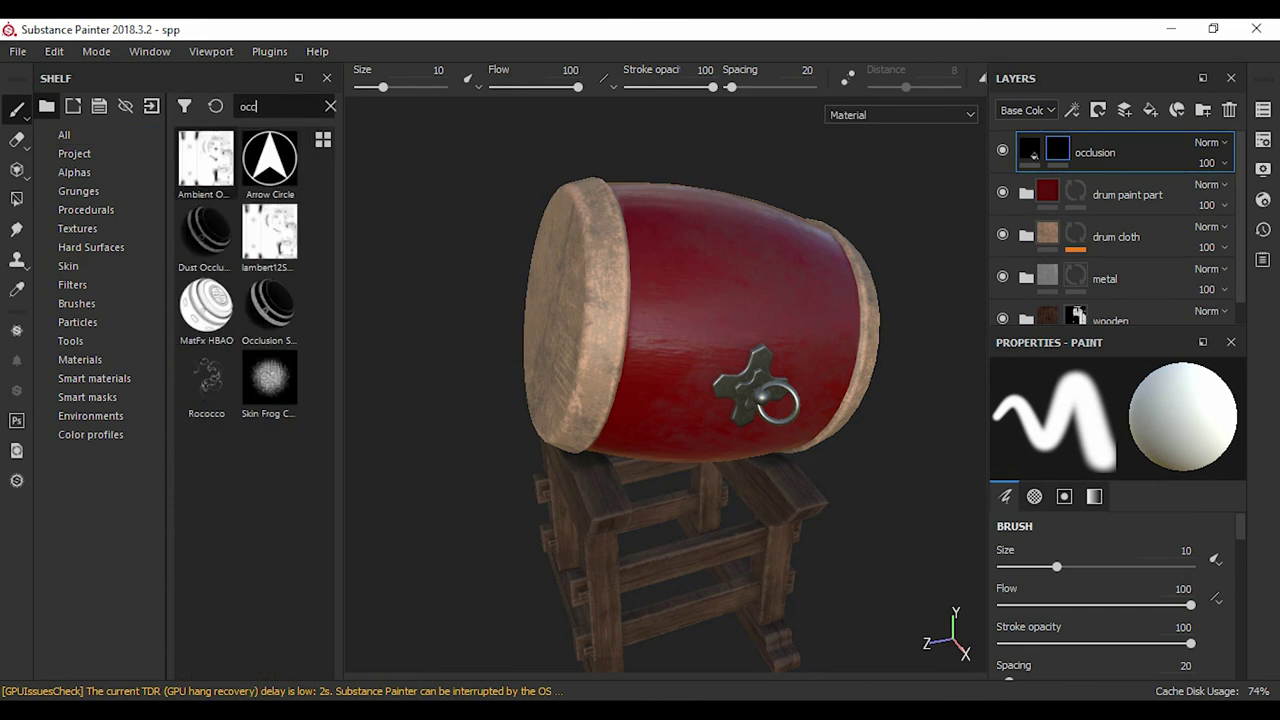
{"action": "left_click", "coordinate": [206, 235]}
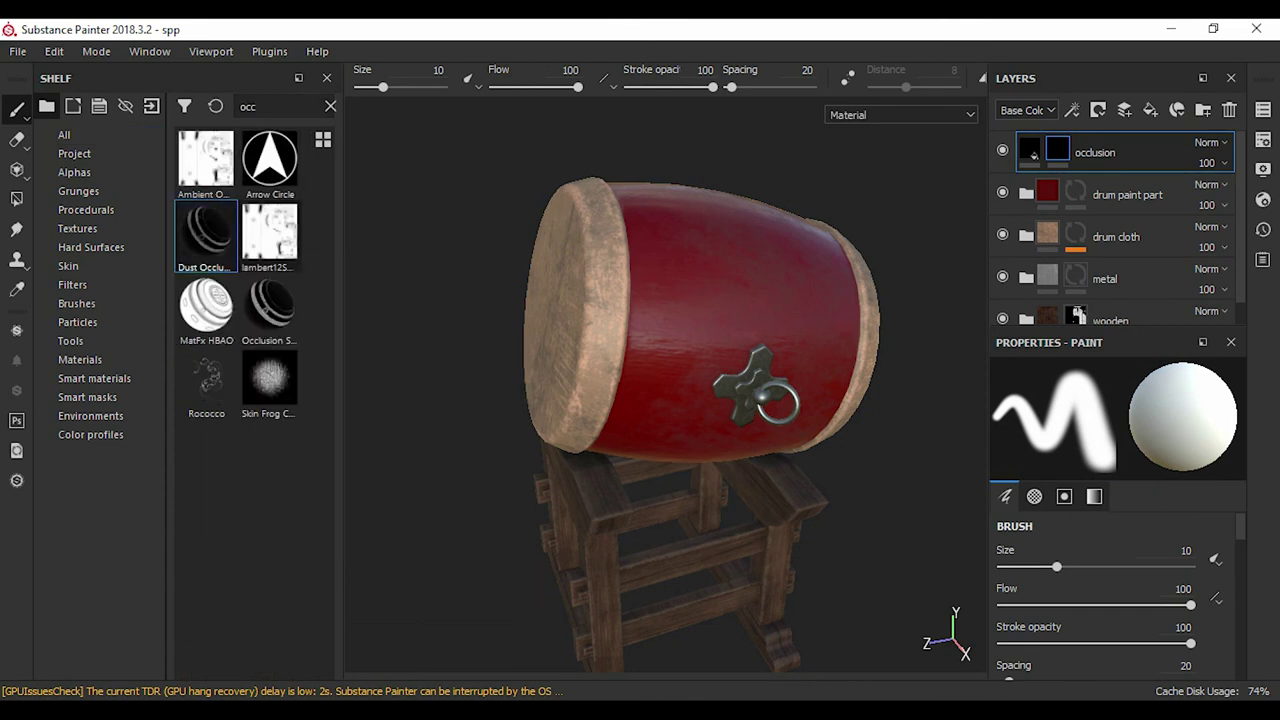
- Apply Dust Occlusion to the occlusion mask and raise its Dirt Level to 0.63
{"action": "left_click_drag", "start_coordinate": [880, 240], "coordinate": [928, 232], "text": "alt"}
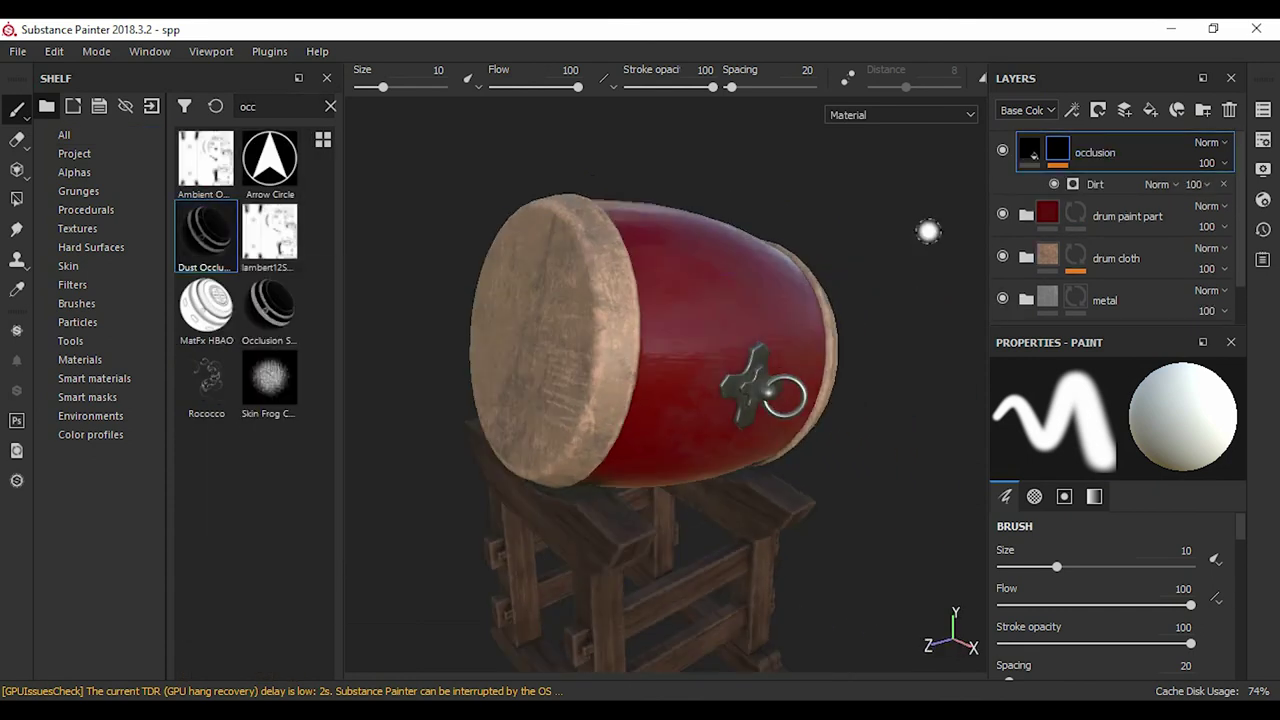
{"action": "key", "text": "m"}
{"action": "left_click", "coordinate": [1095, 184]}
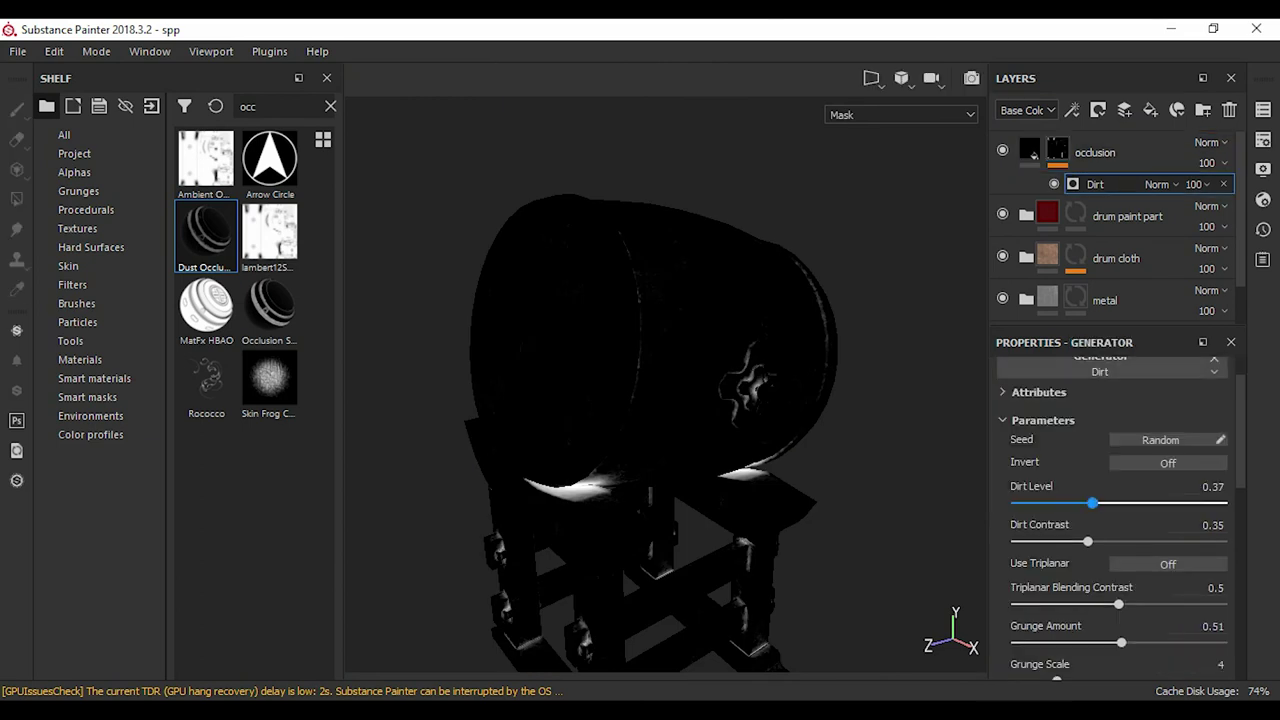
{"action": "left_click_drag", "start_coordinate": [1092, 503], "coordinate": [1107, 503]}
{"action": "key", "text": "m"}
{"action": "mouse_move", "coordinate": [660, 400]}
{"action": "left_mouse_down", "text": "alt"}
{"action": "mouse_move", "coordinate": [720, 400]}
{"action": "mouse_move", "coordinate": [650, 400]}
{"action": "left_mouse_up", "text": "alt"}
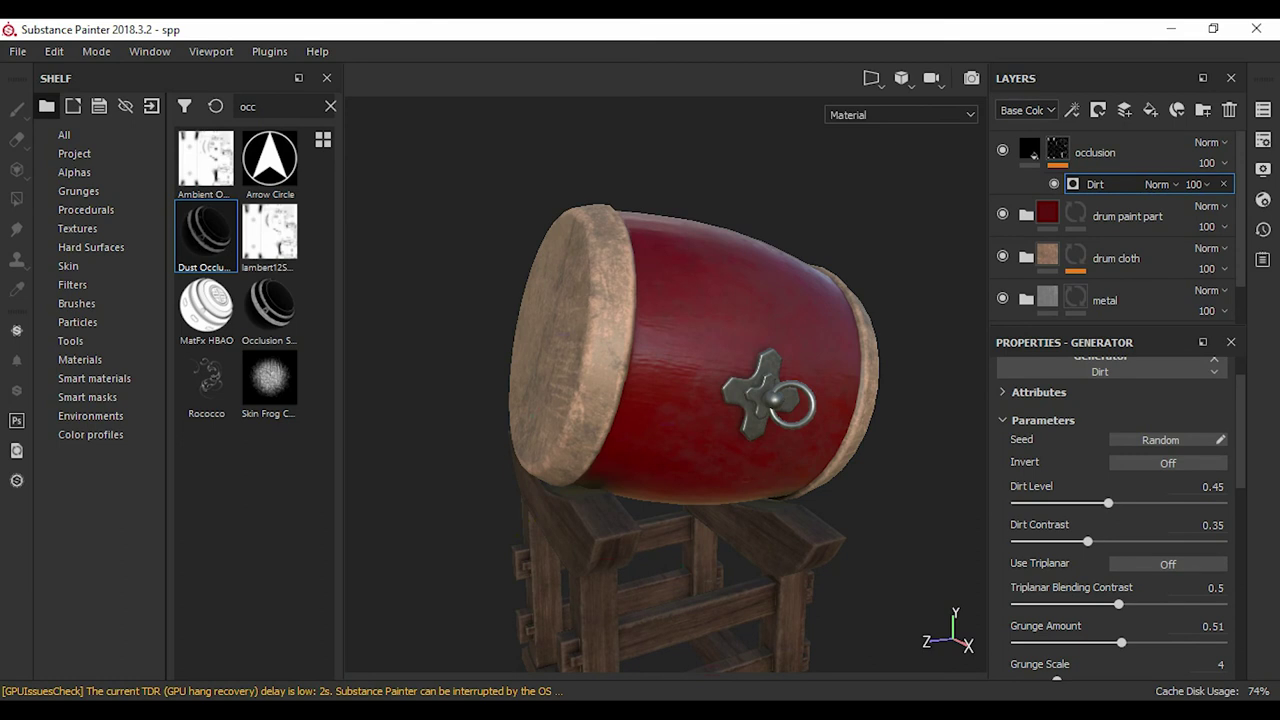
{"action": "left_click_drag", "start_coordinate": [1160, 503], "coordinate": [1147, 503]}
{"action": "left_click_drag", "start_coordinate": [700, 400], "coordinate": [680, 400], "text": "alt"}
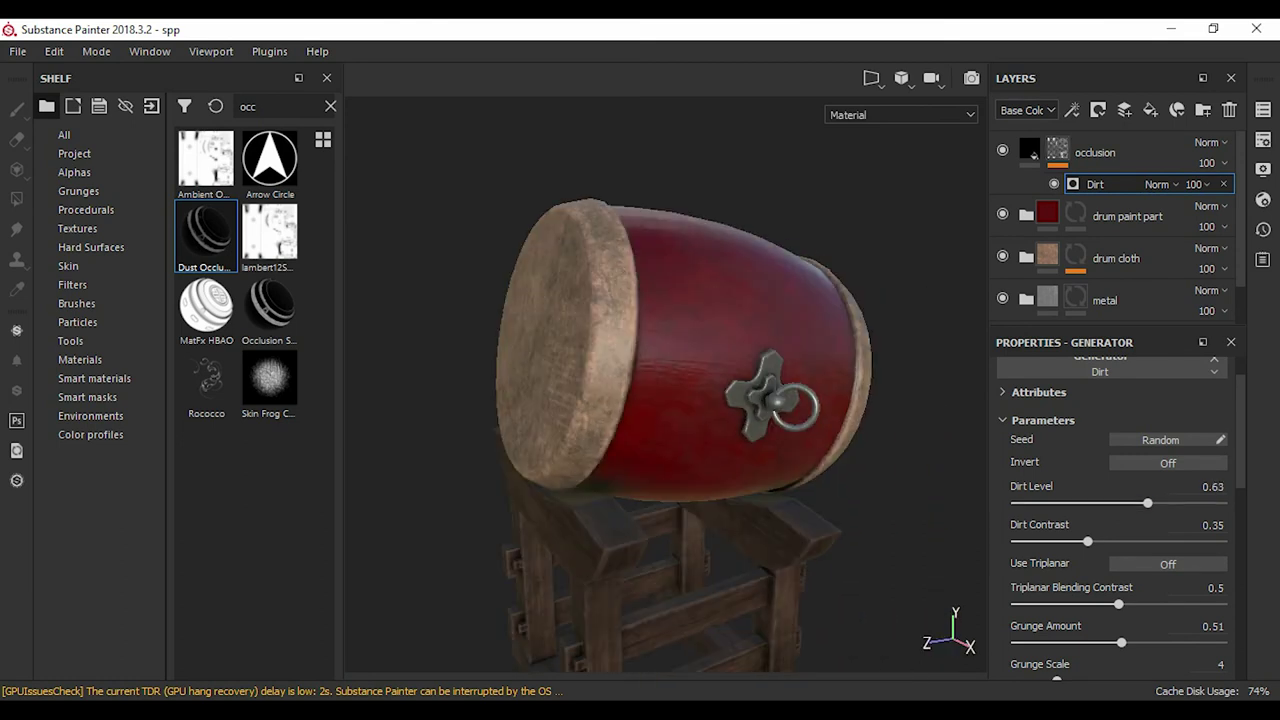
- Move the occlusion layer into the drum paint part folder and set Grunge Amount to 0.4
{"action": "key", "text": "Delete"}
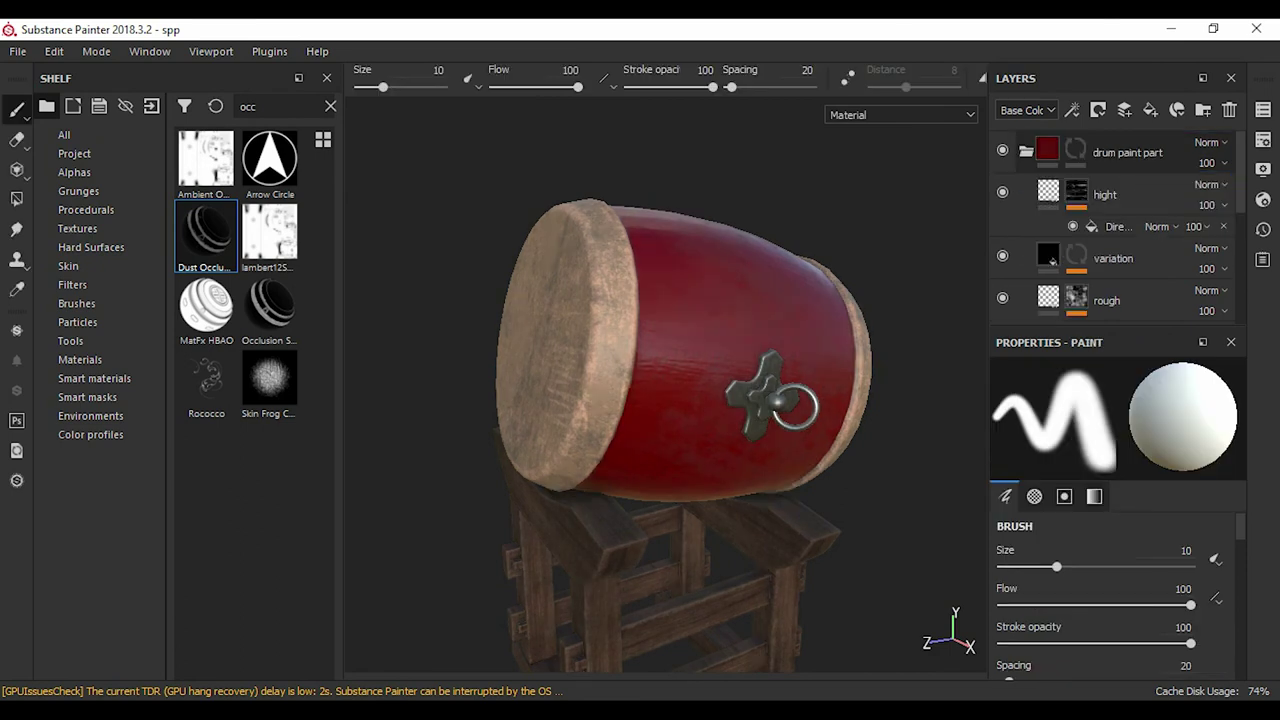
{"action": "scroll", "coordinate": [1110, 230], "scroll_direction": "up", "scroll_amount": 2}
{"action": "scroll", "coordinate": [1110, 230], "scroll_direction": "up", "scroll_amount": 2}
{"action": "scroll", "coordinate": [1110, 230], "scroll_direction": "up", "scroll_amount": 2}
{"action": "left_click_drag", "start_coordinate": [938, 220], "coordinate": [757, 320], "text": "alt"}
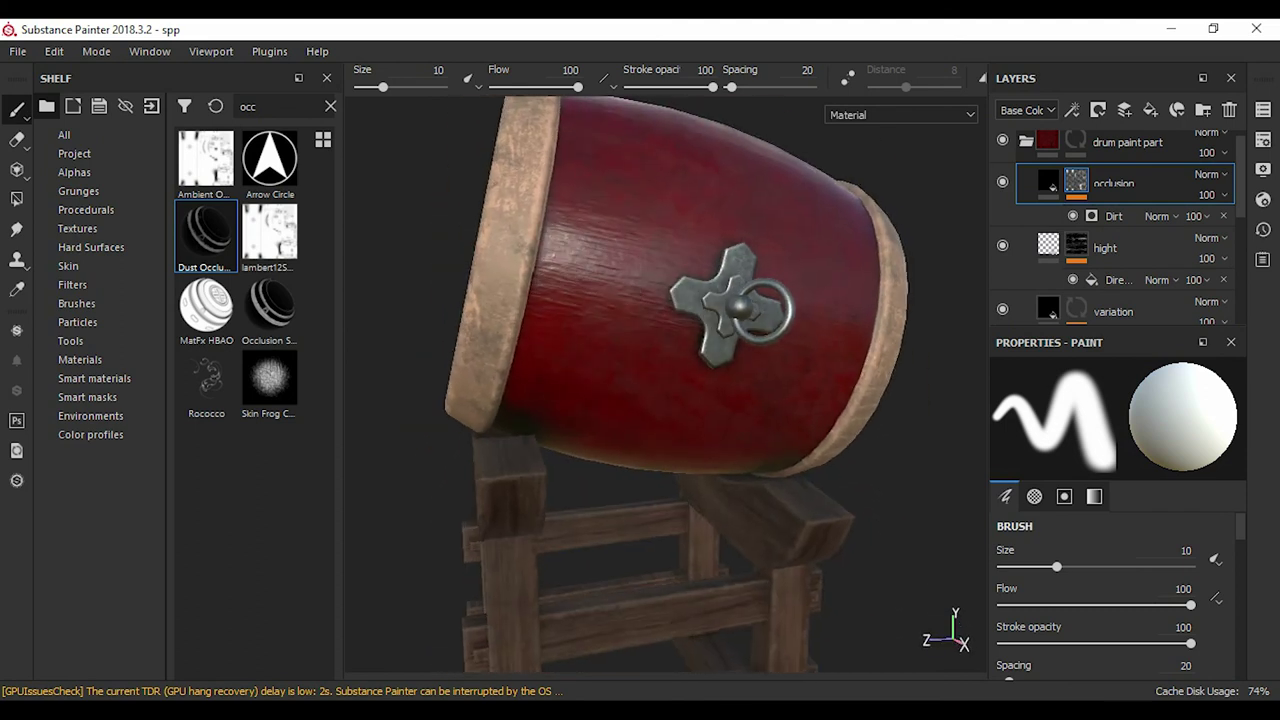
{"action": "left_click", "coordinate": [1113, 216]}
{"action": "scroll", "coordinate": [1118, 520], "scroll_direction": "down", "scroll_amount": 3}
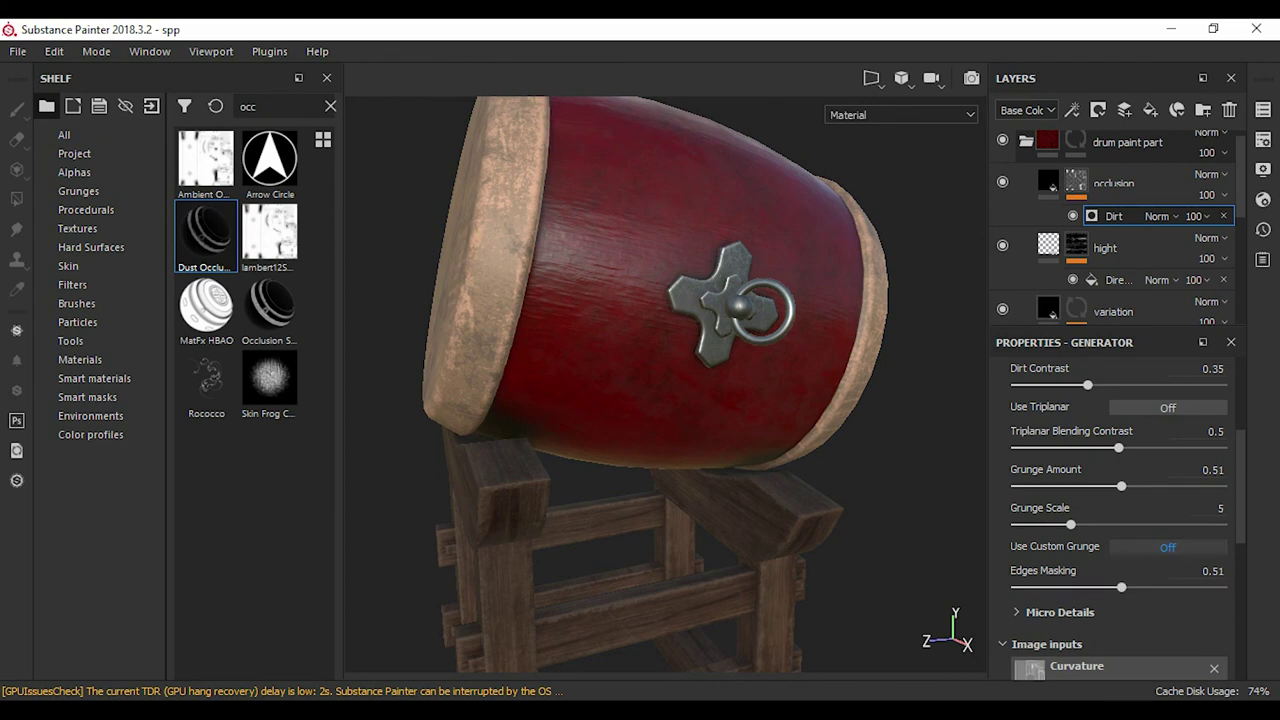
{"action": "scroll", "coordinate": [1118, 520], "scroll_direction": "down", "scroll_amount": 1}
{"action": "scroll", "coordinate": [1118, 520], "scroll_direction": "down", "scroll_amount": 4}
{"action": "scroll", "coordinate": [1118, 520], "scroll_direction": "up", "scroll_amount": 5}
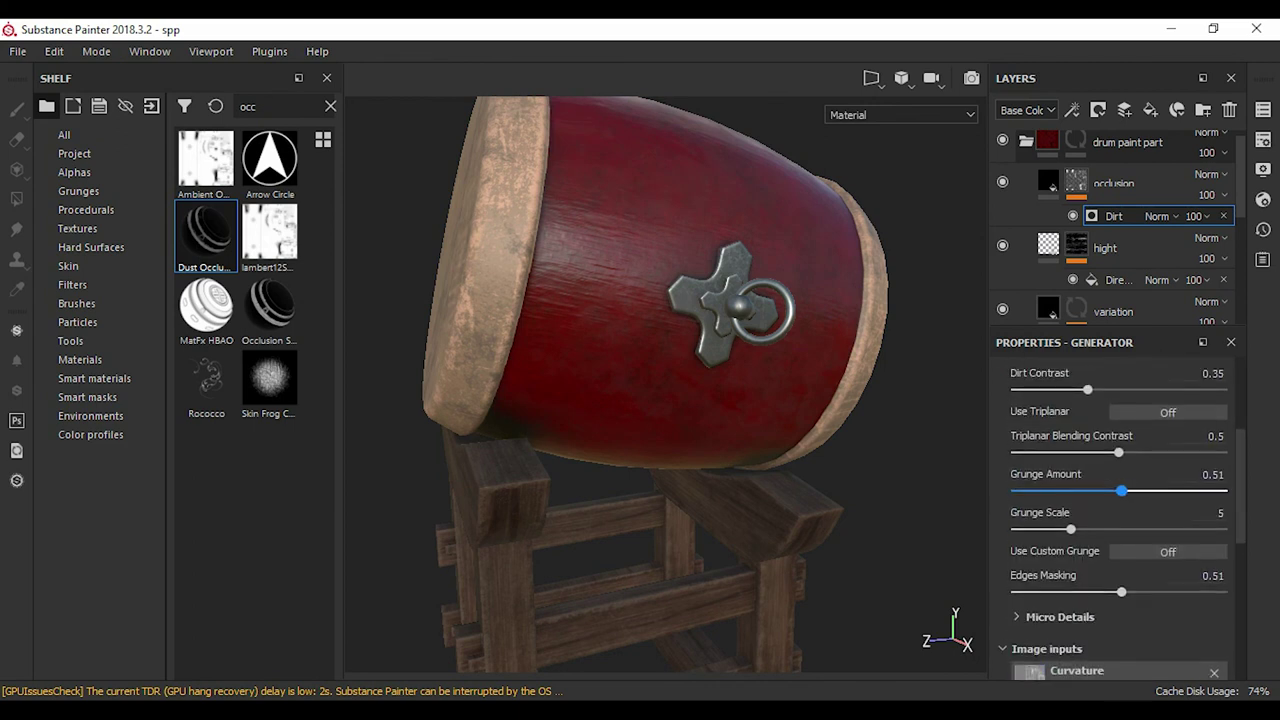
{"action": "left_click_drag", "start_coordinate": [700, 400], "coordinate": [620, 380], "text": "alt"}
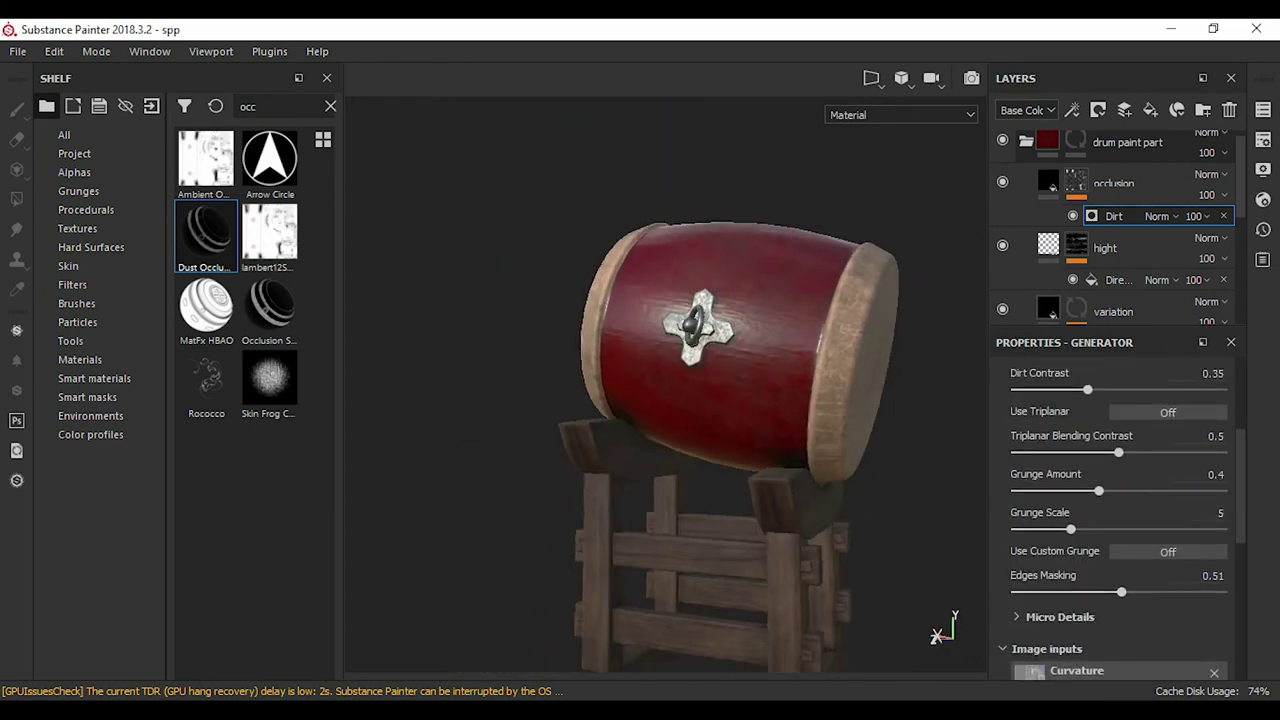
- Add a Paint effect above Dirt in the occlusion mask with brush Flow 87 and Stroke opacity 80
{"action": "left_click", "coordinate": [1072, 109]}
{"action": "left_click", "coordinate": [1105, 157]}
{"action": "left_click", "coordinate": [330, 106]}
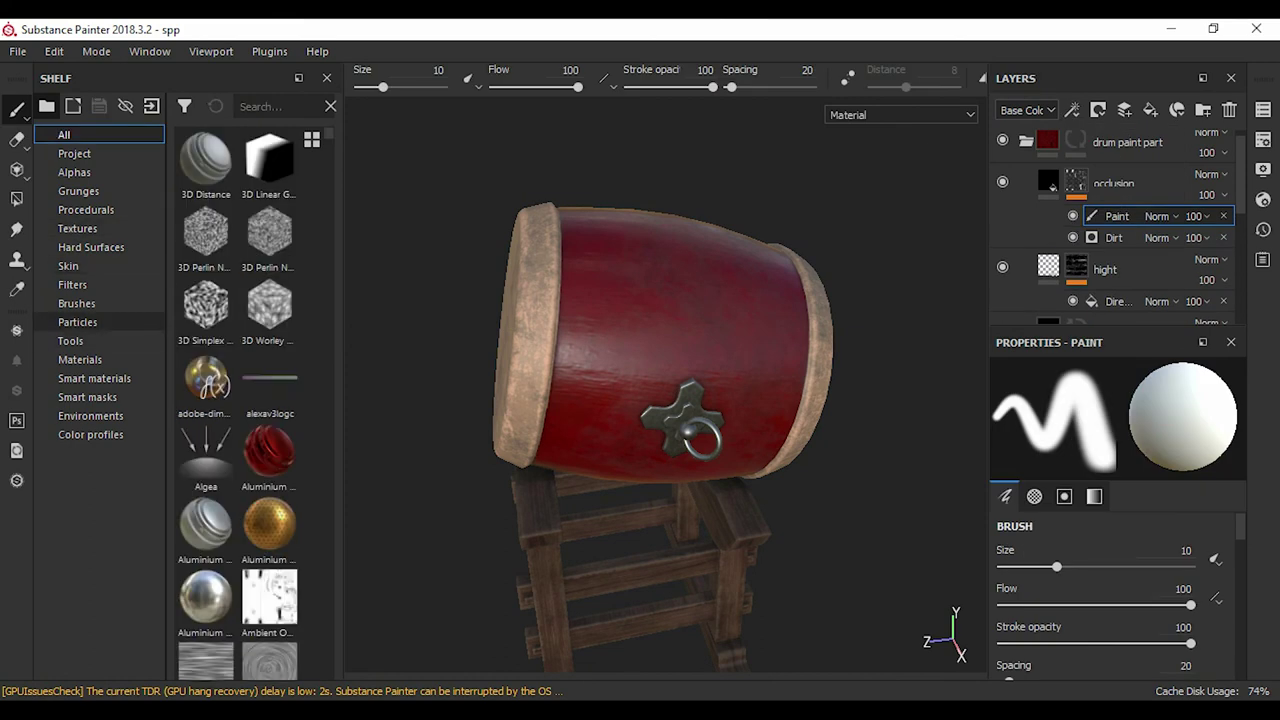
{"action": "left_click", "coordinate": [76, 303]}
{"action": "scroll", "coordinate": [240, 400], "scroll_direction": "down", "scroll_amount": 5}
{"action": "scroll", "coordinate": [240, 400], "scroll_direction": "down", "scroll_amount": 2}
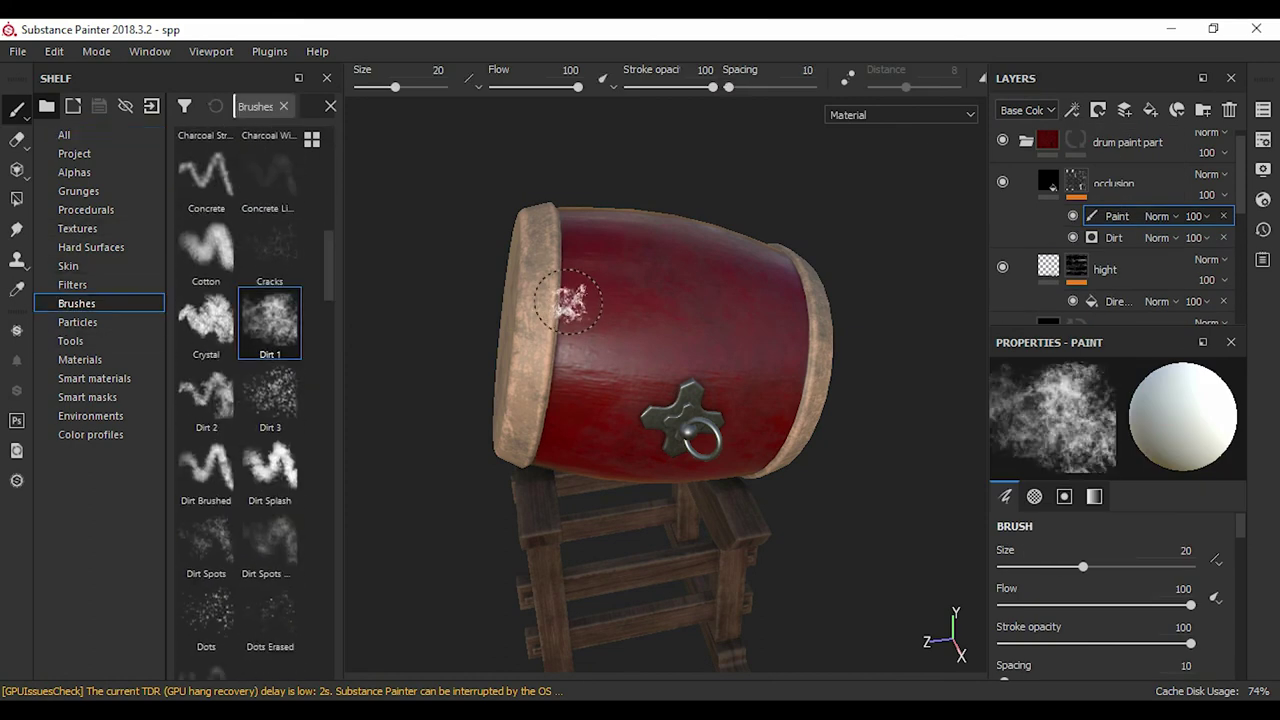
{"action": "left_click_drag", "start_coordinate": [1190, 643], "coordinate": [1091, 643]}
{"action": "left_click_drag", "start_coordinate": [1190, 605], "coordinate": [1104, 605]}
{"action": "left_click_drag", "start_coordinate": [567, 163], "coordinate": [570, 248], "text": "alt"}
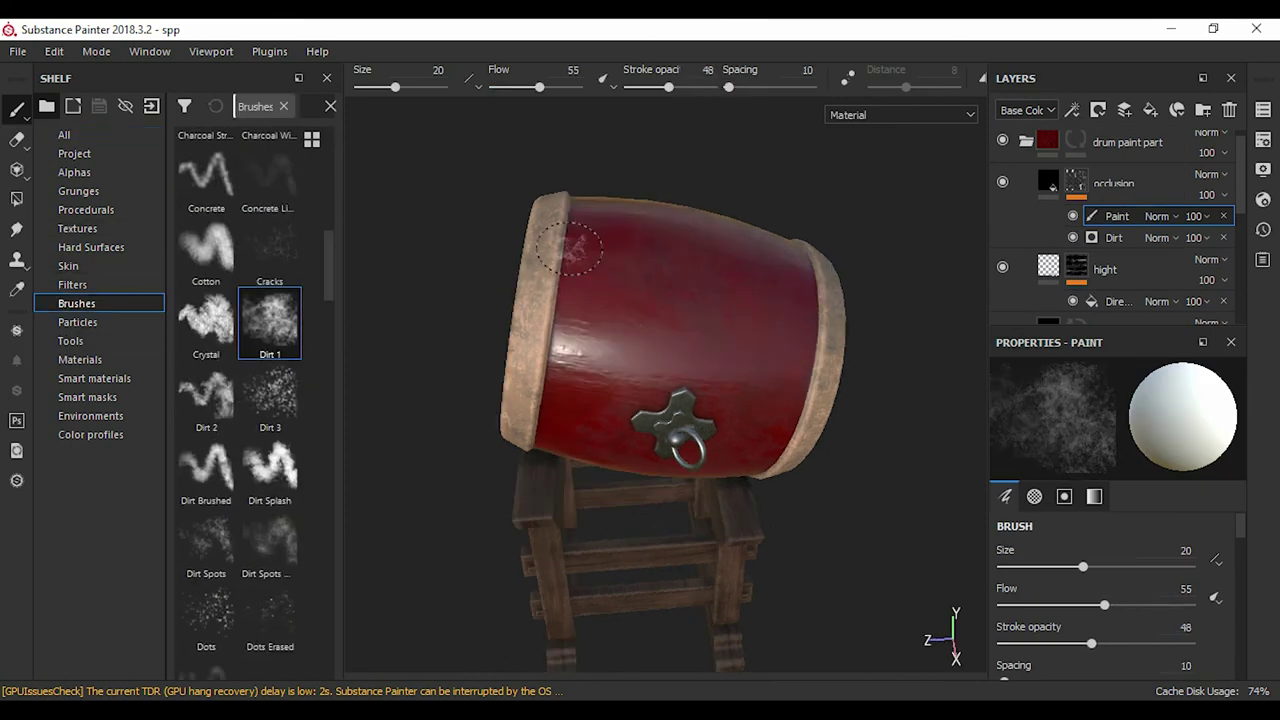
{"action": "left_click_drag", "start_coordinate": [549, 87], "coordinate": [567, 87]}
{"action": "left_click_drag", "start_coordinate": [669, 87], "coordinate": [696, 87]}
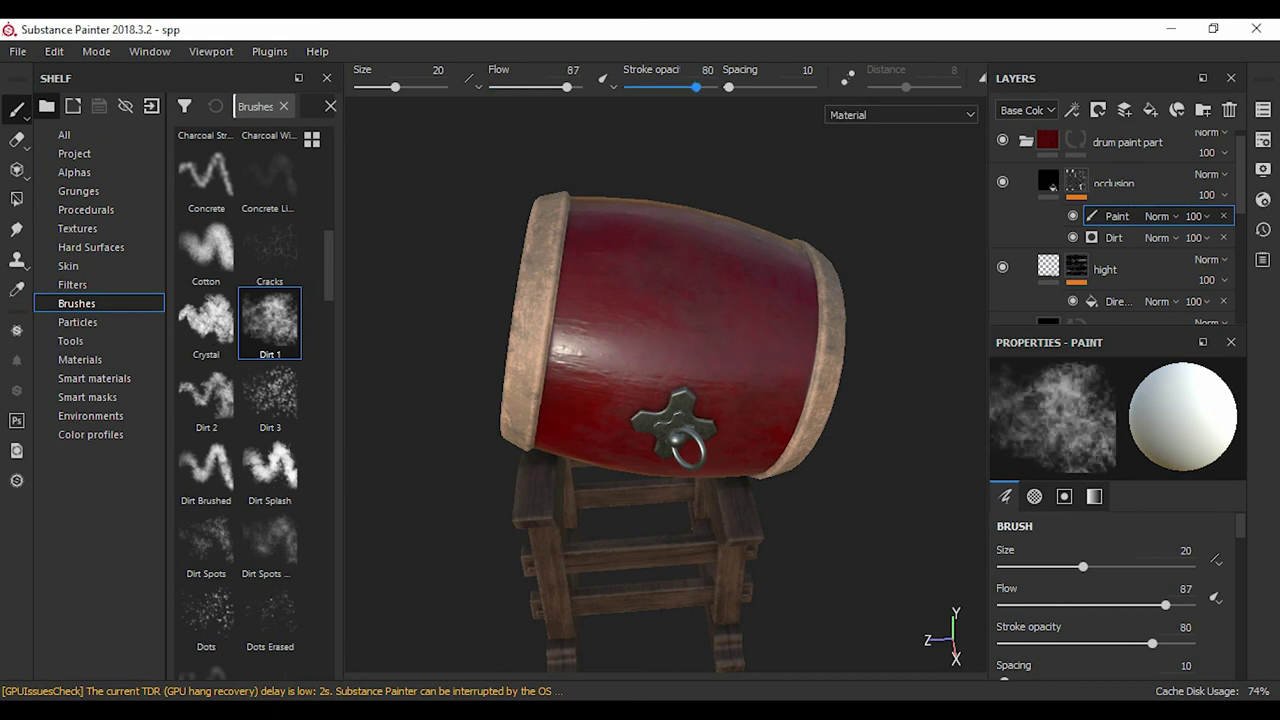
{"action": "left_click_drag", "start_coordinate": [553, 410], "coordinate": [610, 380], "text": "alt"}
- Move the hight layer above the occlusion layer
{"action": "left_click", "coordinate": [1048, 182]}
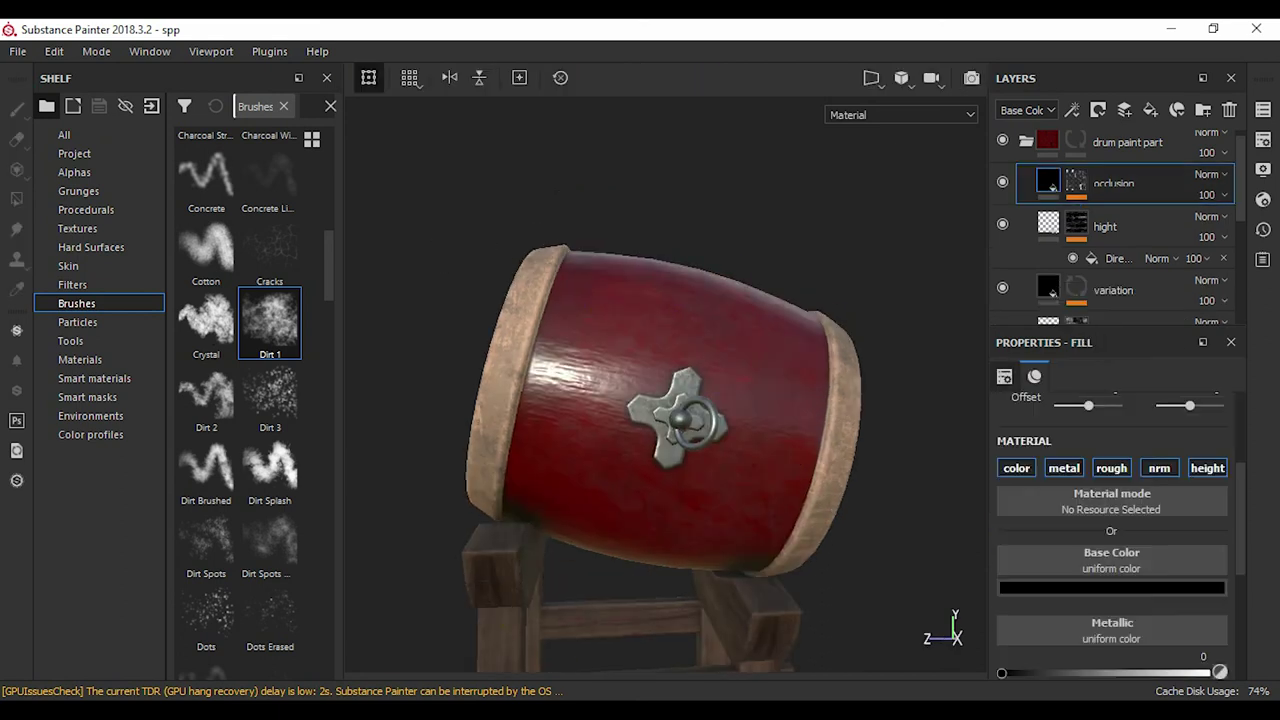
{"action": "scroll", "coordinate": [1110, 520], "scroll_direction": "down", "scroll_amount": 2}
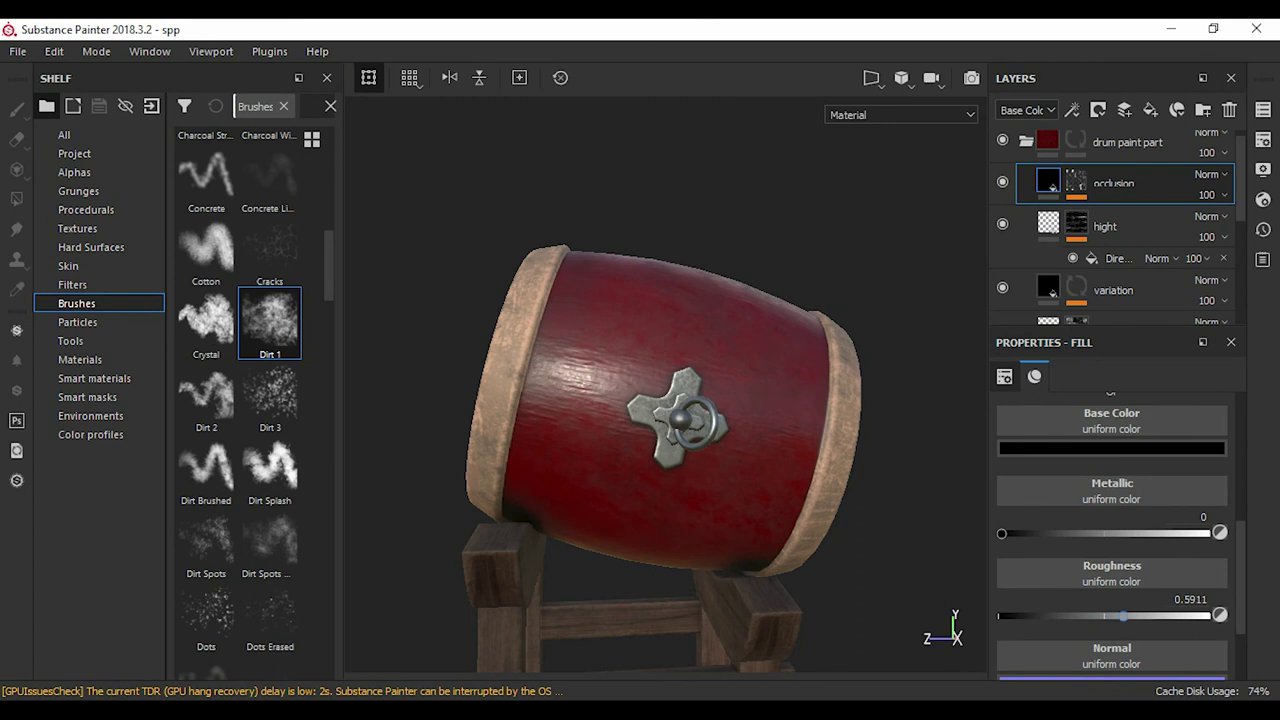
{"action": "key", "text": "1"}
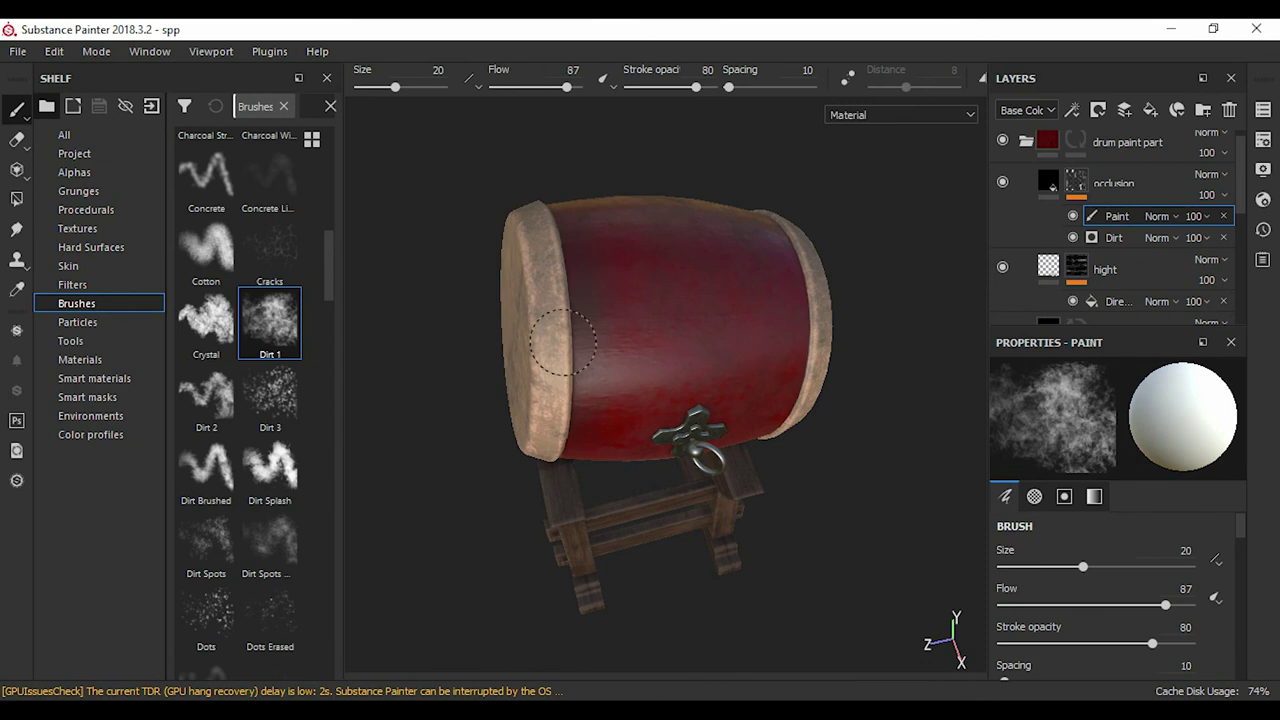
{"action": "left_click_drag", "start_coordinate": [563, 341], "coordinate": [592, 413], "text": "alt"}
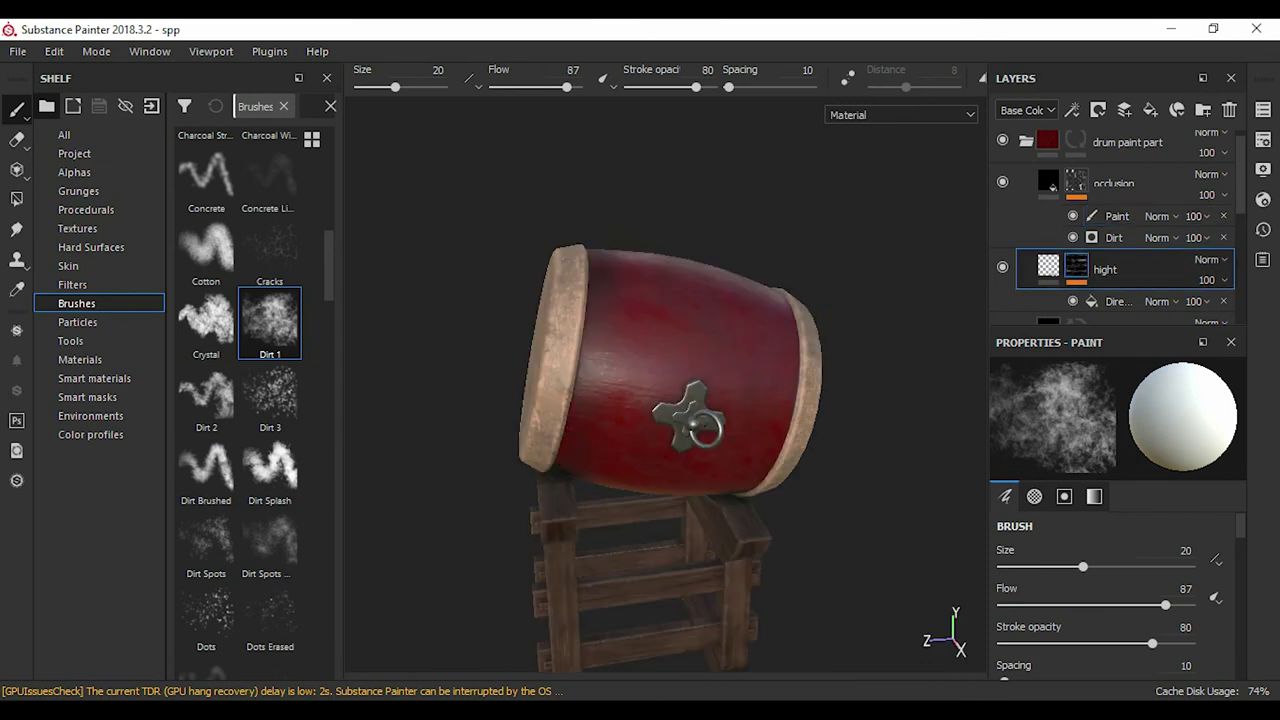
{"action": "left_click_drag", "start_coordinate": [1105, 269], "coordinate": [1105, 163]}
{"action": "scroll", "coordinate": [777, 263], "scroll_direction": "up", "scroll_amount": 3}
{"action": "left_click", "coordinate": [680, 318]}
{"action": "left_click_drag", "start_coordinate": [680, 318], "coordinate": [740, 318], "text": "alt"}
- Paint dirt with the Dirt 1 brush near the metal handle and along the wooden rim
{"action": "left_click", "coordinate": [1113, 247]}
{"action": "left_click", "coordinate": [1117, 280]}
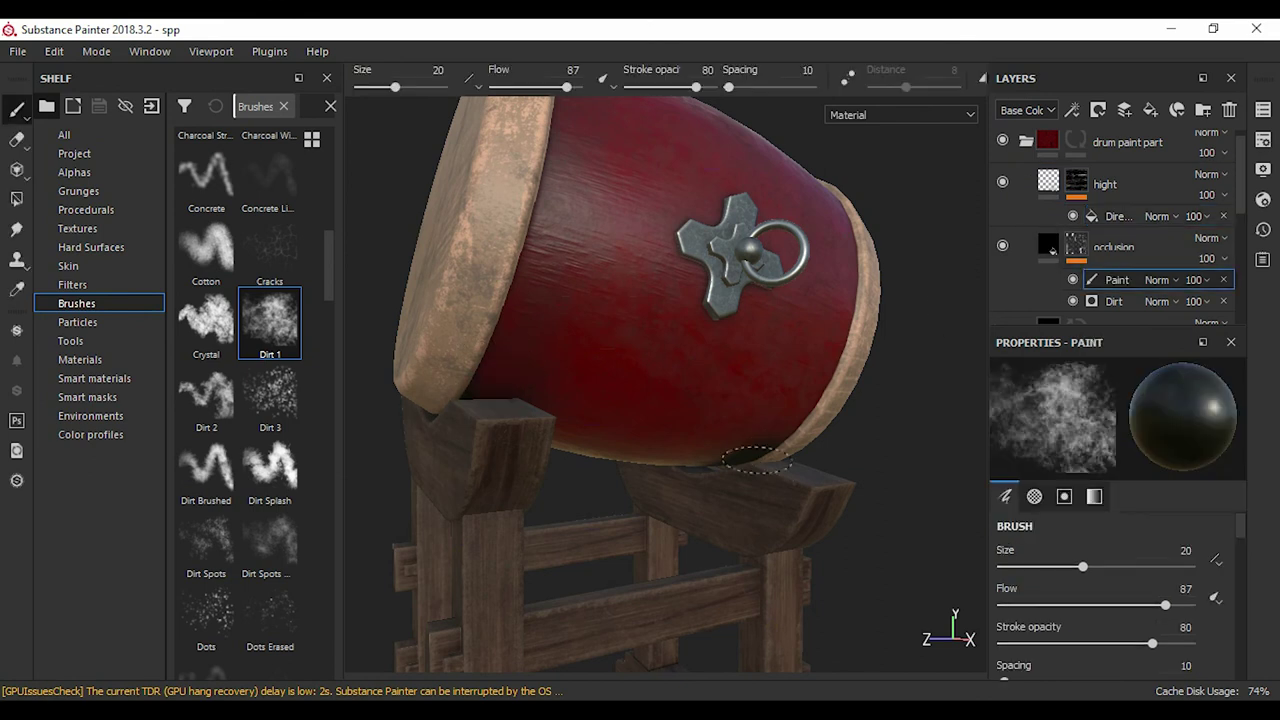
{"action": "left_click", "coordinate": [707, 280]}
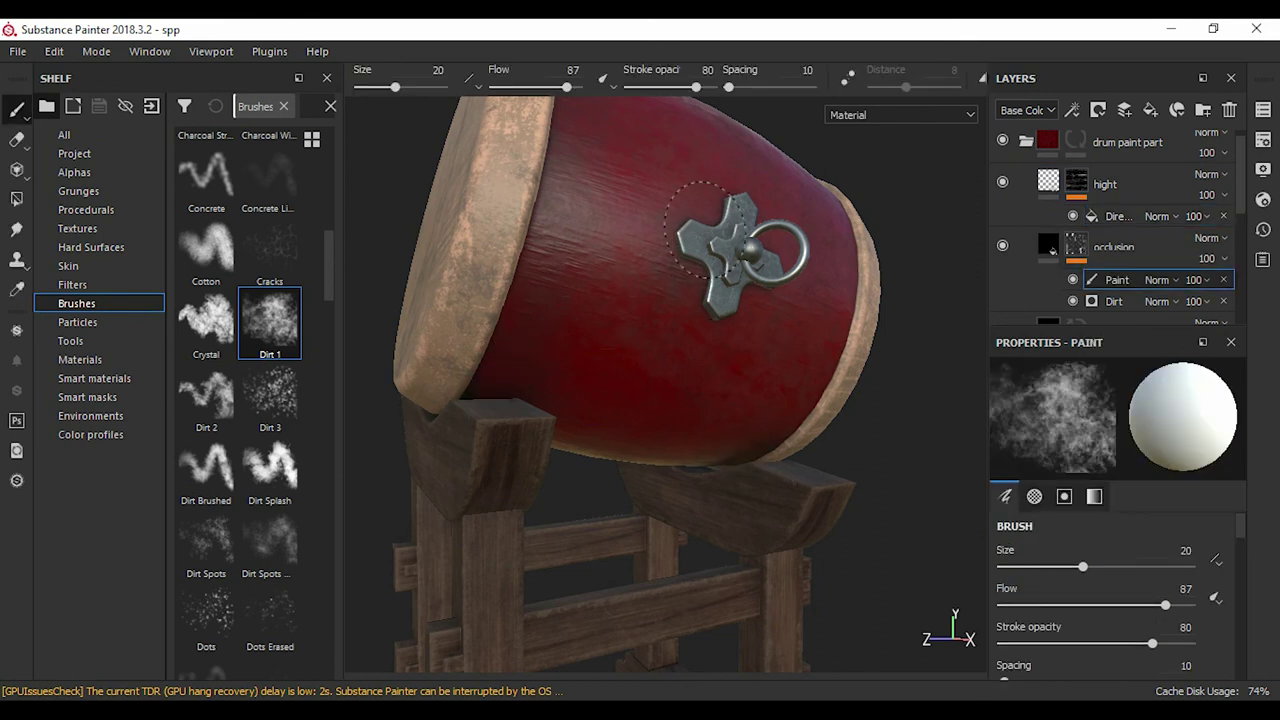
{"action": "left_click_drag", "start_coordinate": [703, 228], "coordinate": [727, 211], "text": "alt"}
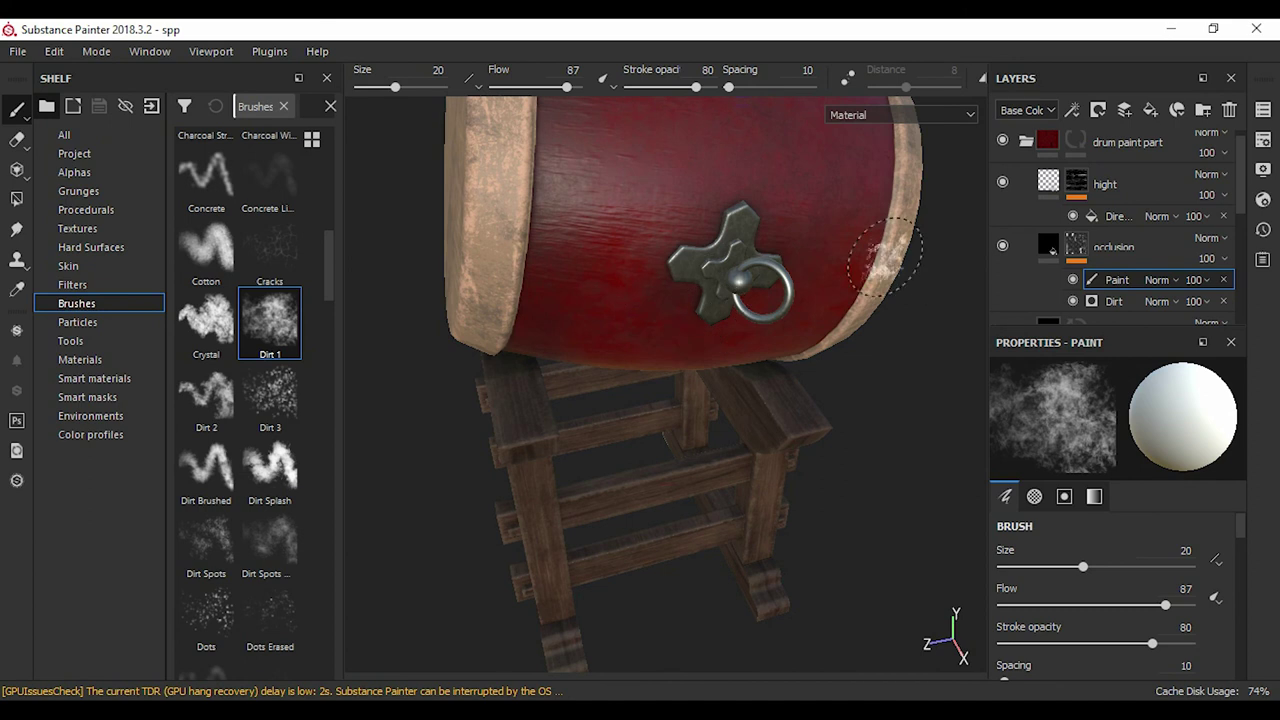
{"action": "left_click_drag", "start_coordinate": [884, 256], "coordinate": [800, 262], "text": "alt"}
{"action": "left_click", "coordinate": [206, 465]}
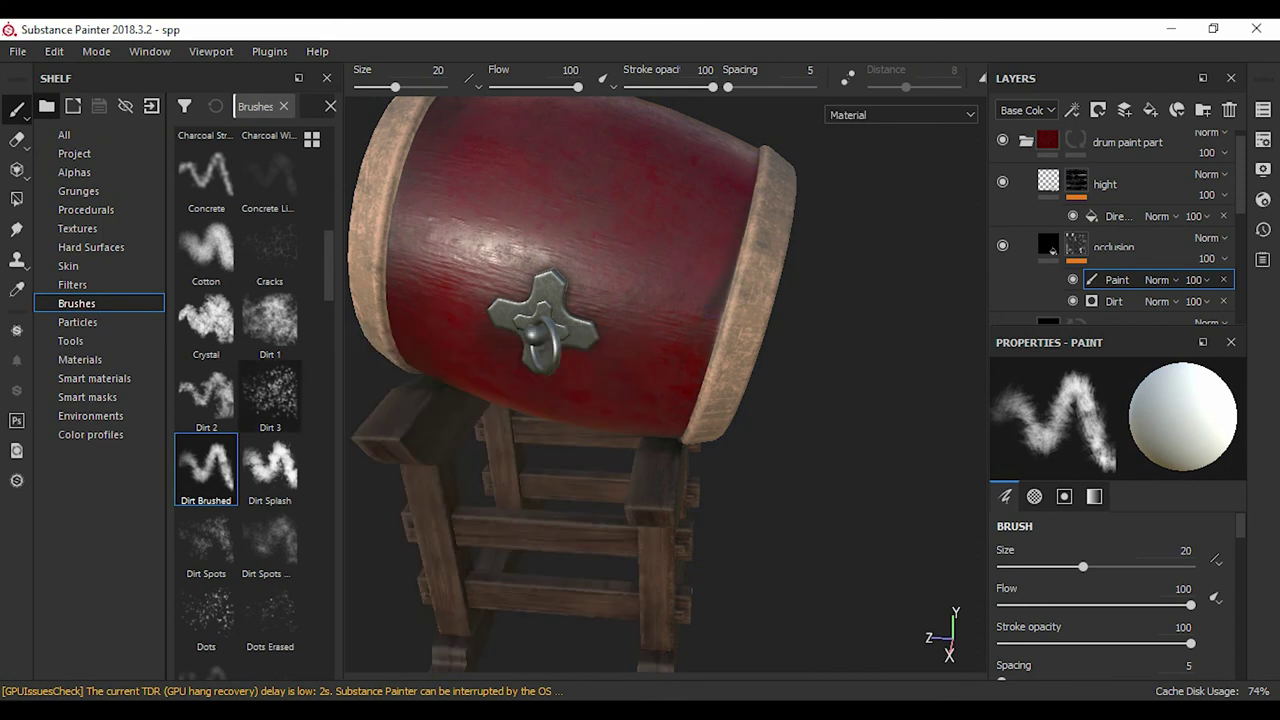
{"action": "left_click", "coordinate": [270, 320]}
{"action": "left_click_drag", "start_coordinate": [741, 277], "coordinate": [728, 273]}
{"action": "mouse_move", "coordinate": [757, 207]}
{"action": "left_mouse_down", "text": "alt"}
{"action": "mouse_move", "coordinate": [707, 385]}
{"action": "mouse_move", "coordinate": [700, 520]}
{"action": "mouse_move", "coordinate": [652, 400]}
{"action": "left_mouse_up", "text": "alt"}
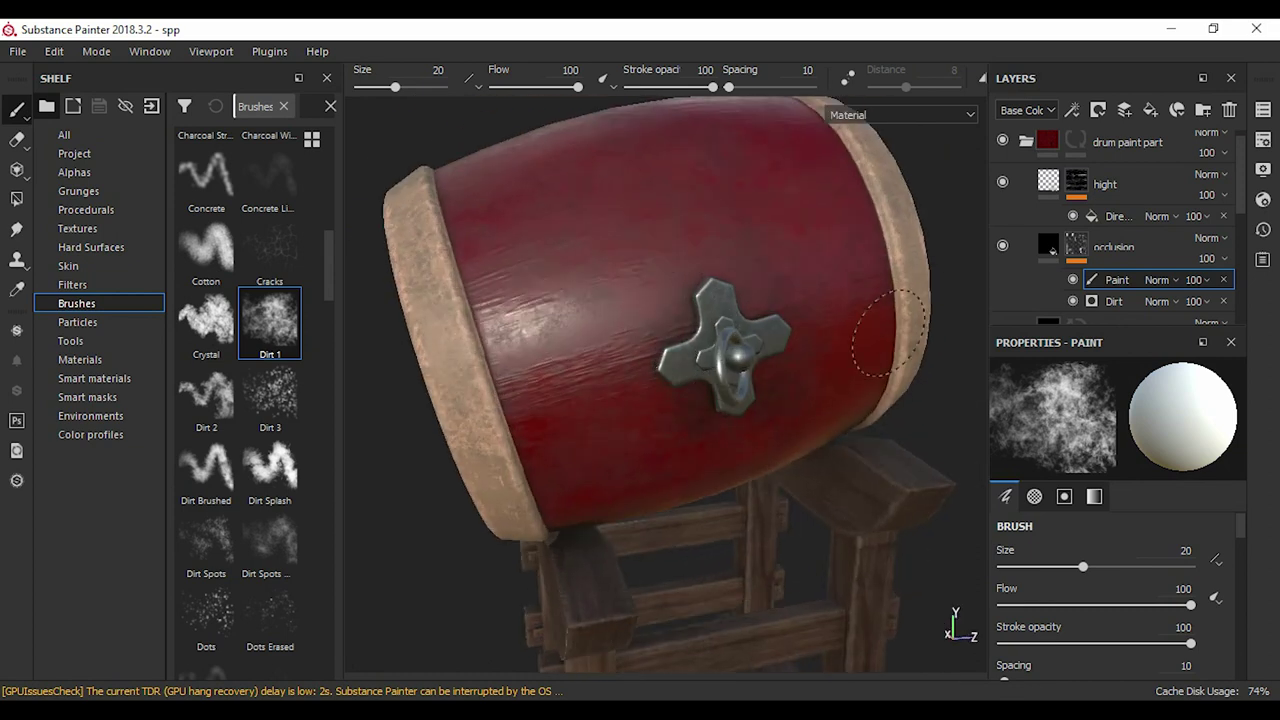
{"action": "left_click_drag", "start_coordinate": [857, 442], "coordinate": [840, 430], "text": "alt"}
- Move the variation layer above the occlusion group
{"action": "scroll", "coordinate": [1110, 230], "scroll_direction": "down", "scroll_amount": 2}
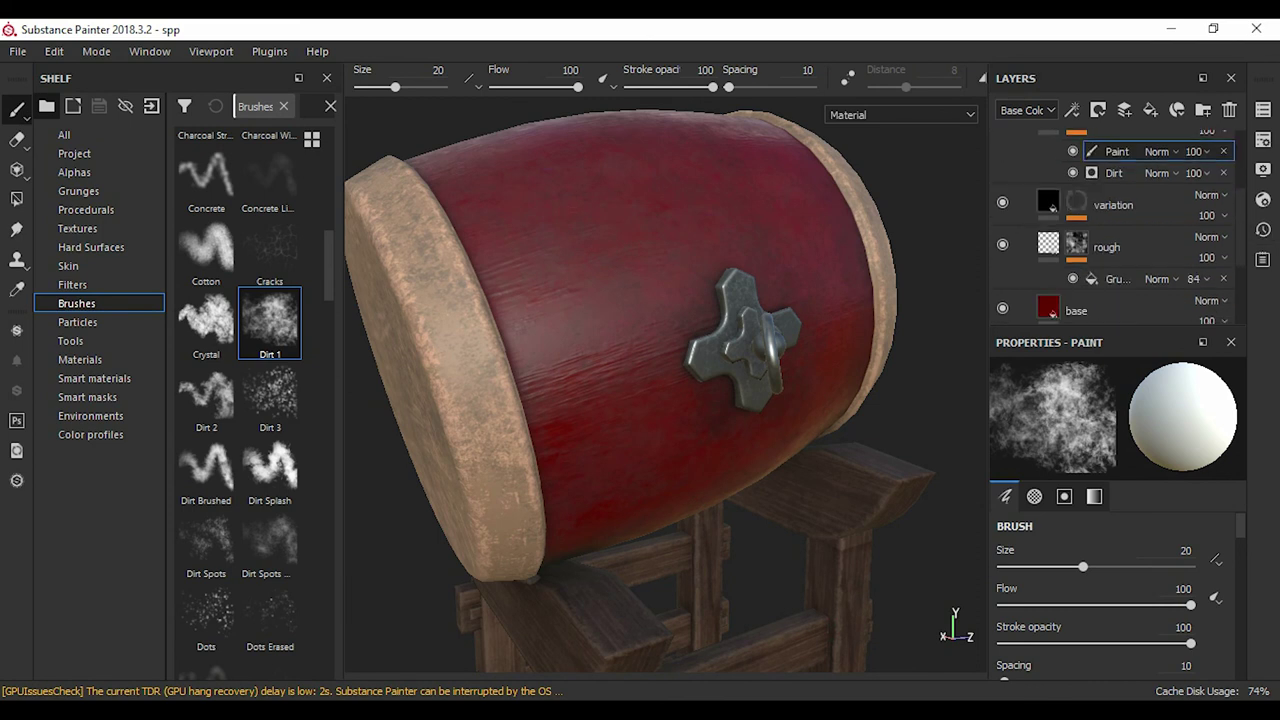
{"action": "left_click", "coordinate": [1113, 204]}
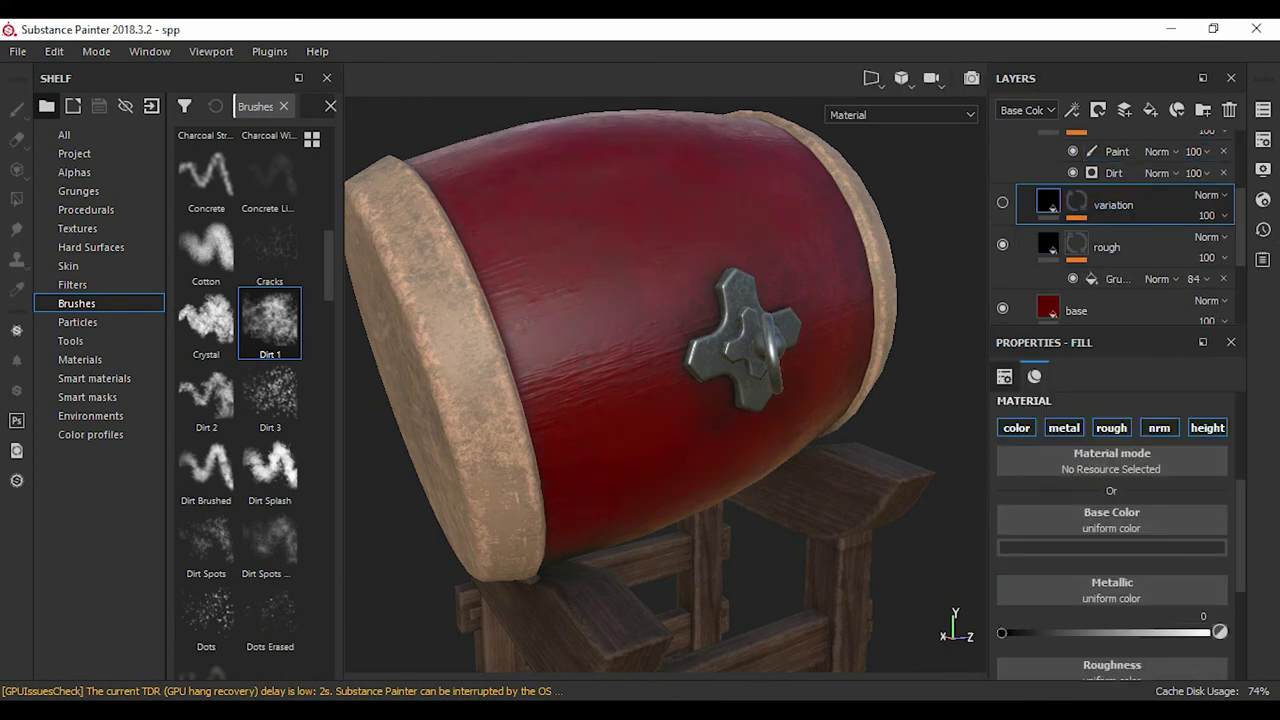
{"action": "left_click_drag", "start_coordinate": [1113, 204], "coordinate": [1113, 135]}
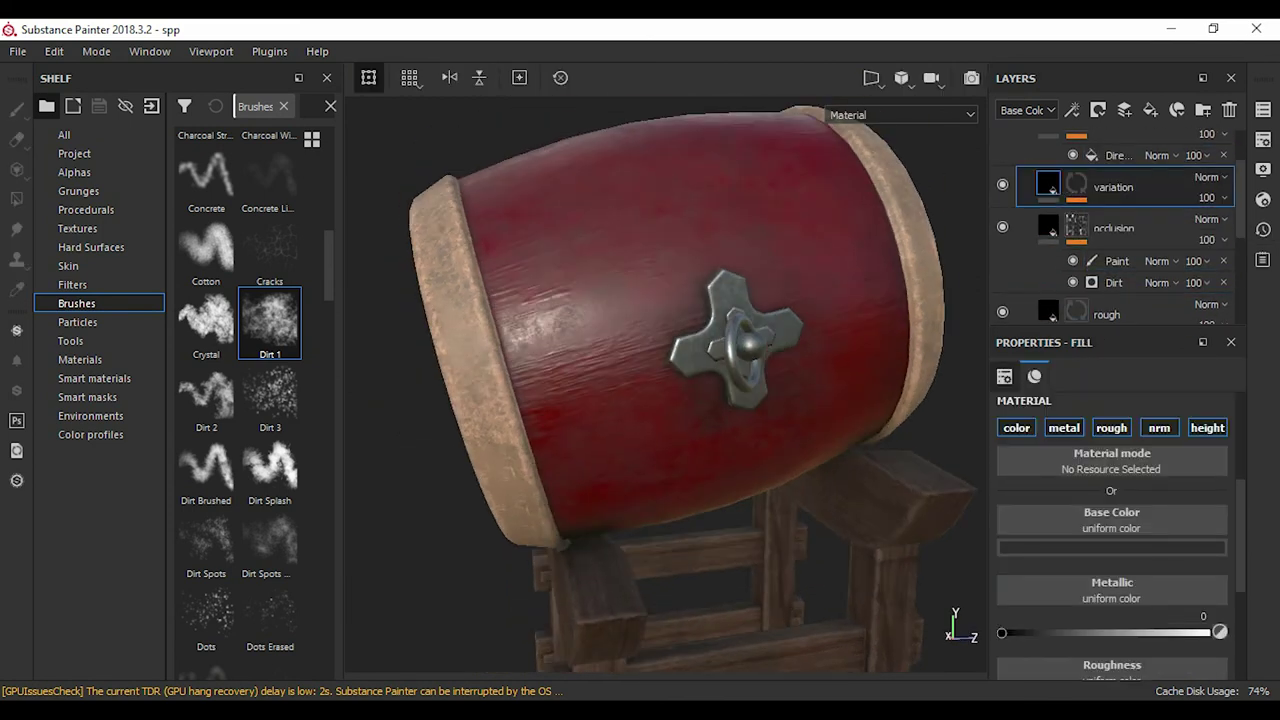
{"action": "left_click_drag", "start_coordinate": [650, 400], "coordinate": [560, 400], "text": "alt"}
- Lower the hight layer's Height from 0.0311 to -0.0578
{"action": "scroll", "coordinate": [1110, 230], "scroll_direction": "up", "scroll_amount": 2}
{"action": "left_click", "coordinate": [1105, 183]}
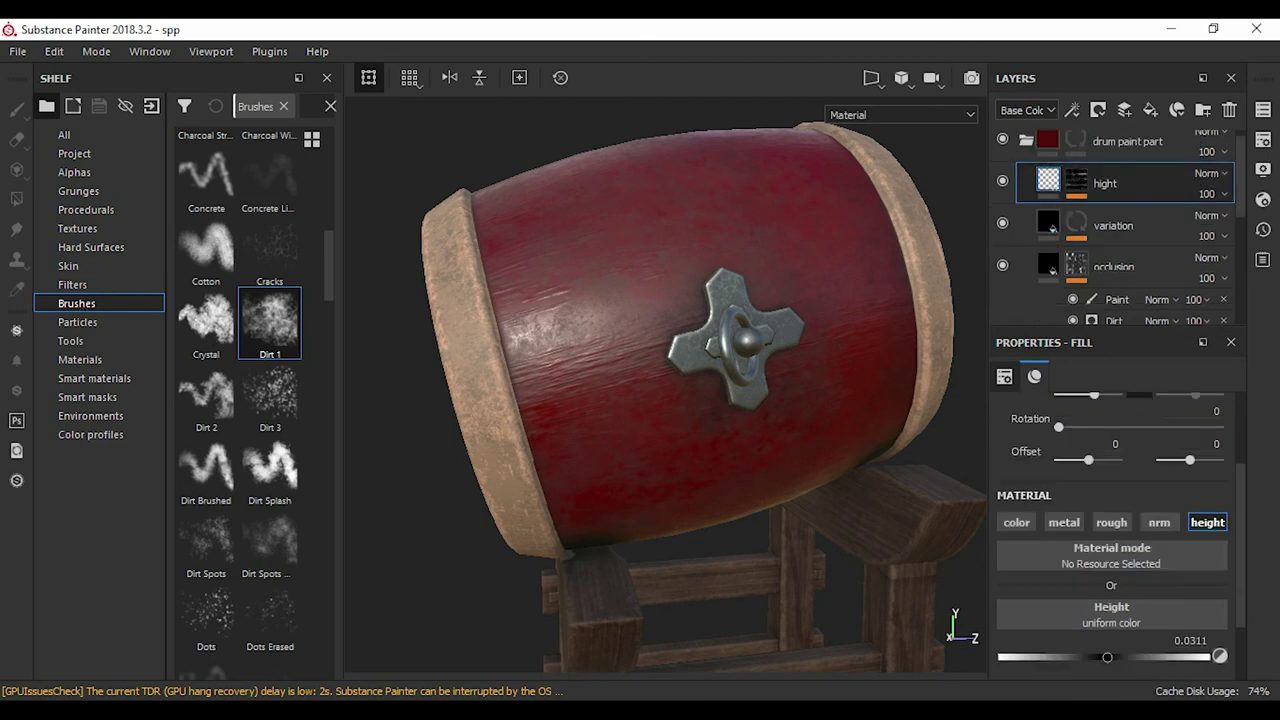
{"action": "left_click_drag", "start_coordinate": [660, 400], "coordinate": [620, 380], "text": "alt"}
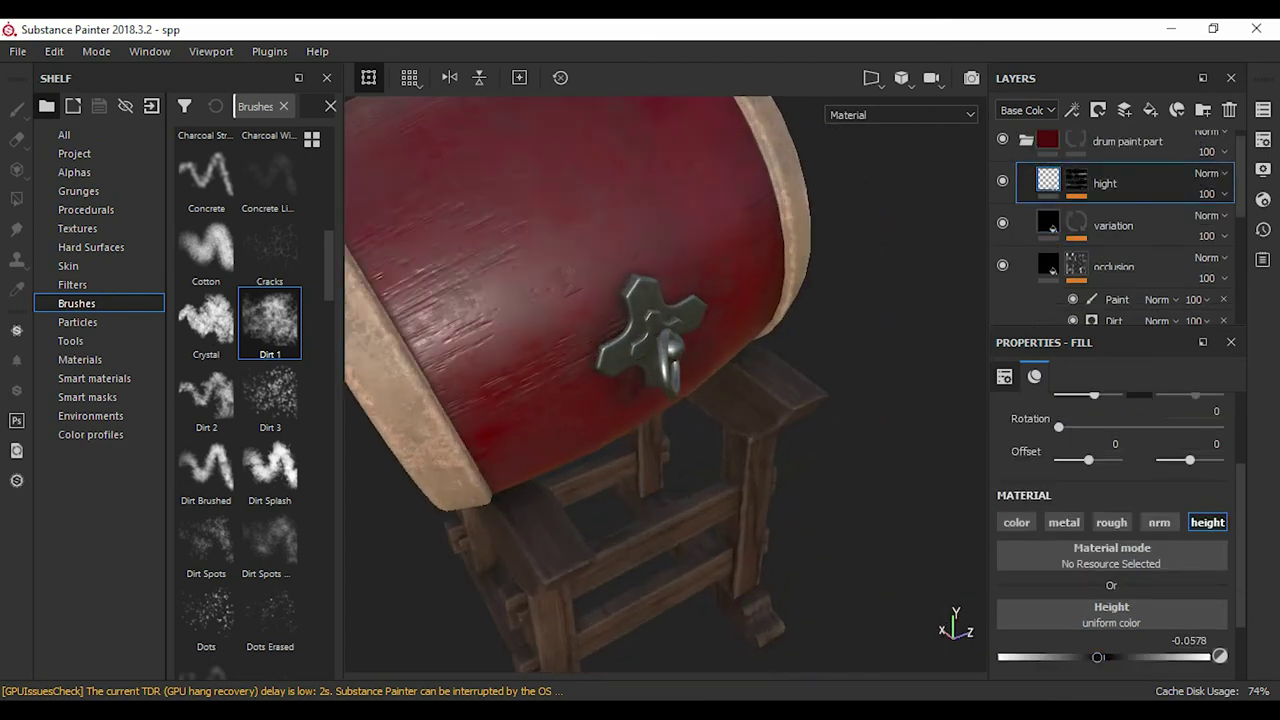
{"action": "left_click", "coordinate": [1117, 299]}
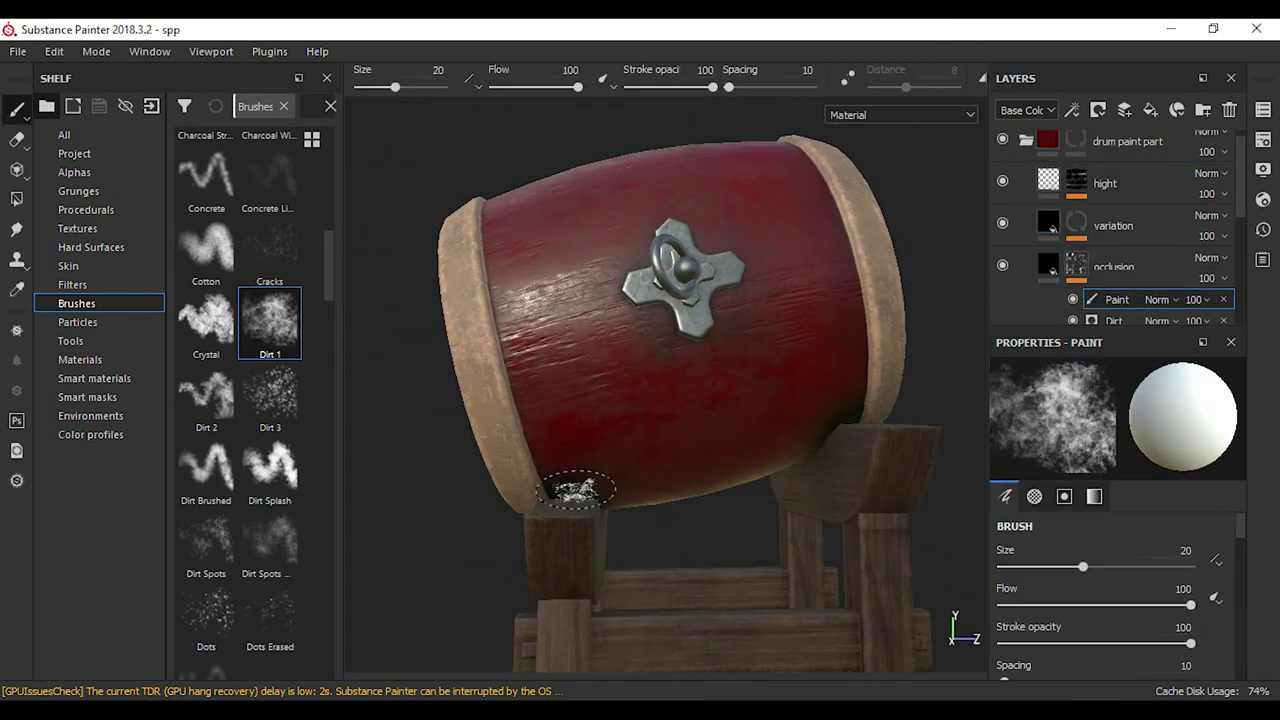
- Dab dirt near the drum's right rim, then orbit to view the drum head and stand
{"action": "left_click", "coordinate": [866, 376]}
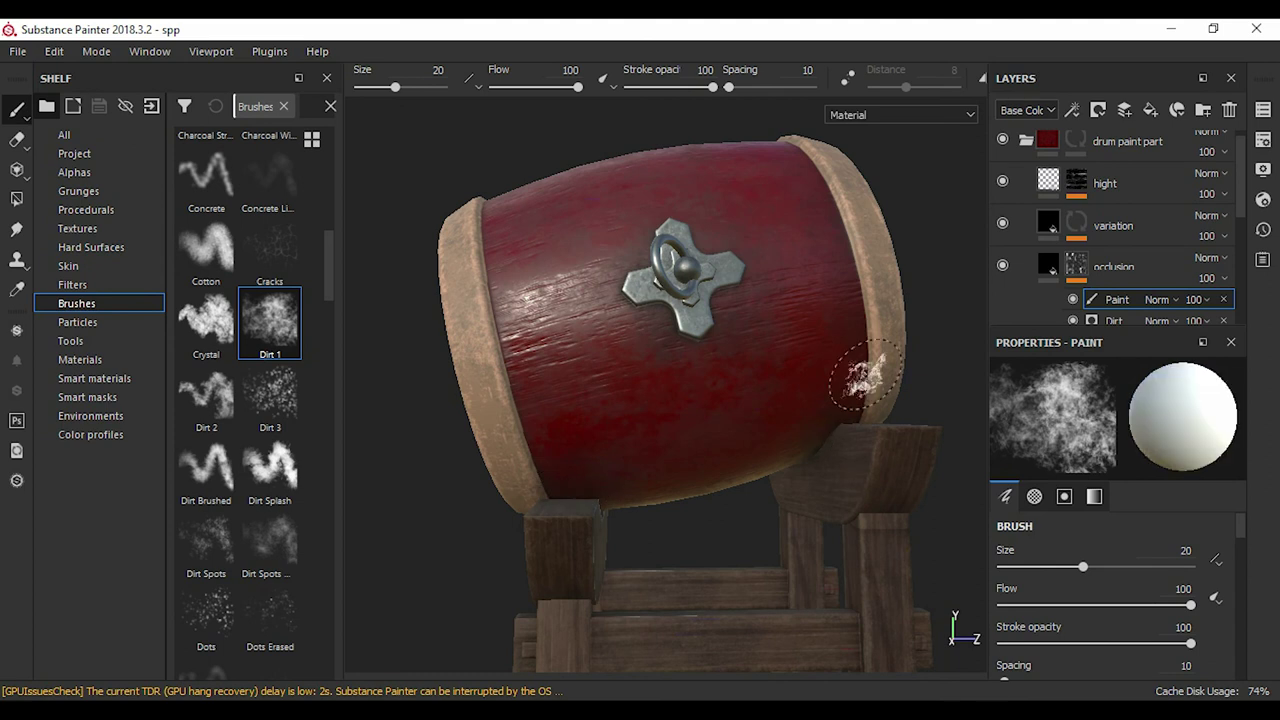
{"action": "mouse_move", "coordinate": [613, 315]}
{"action": "left_mouse_down", "text": "alt"}
{"action": "mouse_move", "coordinate": [643, 249]}
{"action": "mouse_move", "coordinate": [729, 186]}
{"action": "mouse_move", "coordinate": [759, 222]}
{"action": "mouse_move", "coordinate": [750, 354]}
{"action": "mouse_move", "coordinate": [510, 310]}
{"action": "left_mouse_up", "text": "alt"}
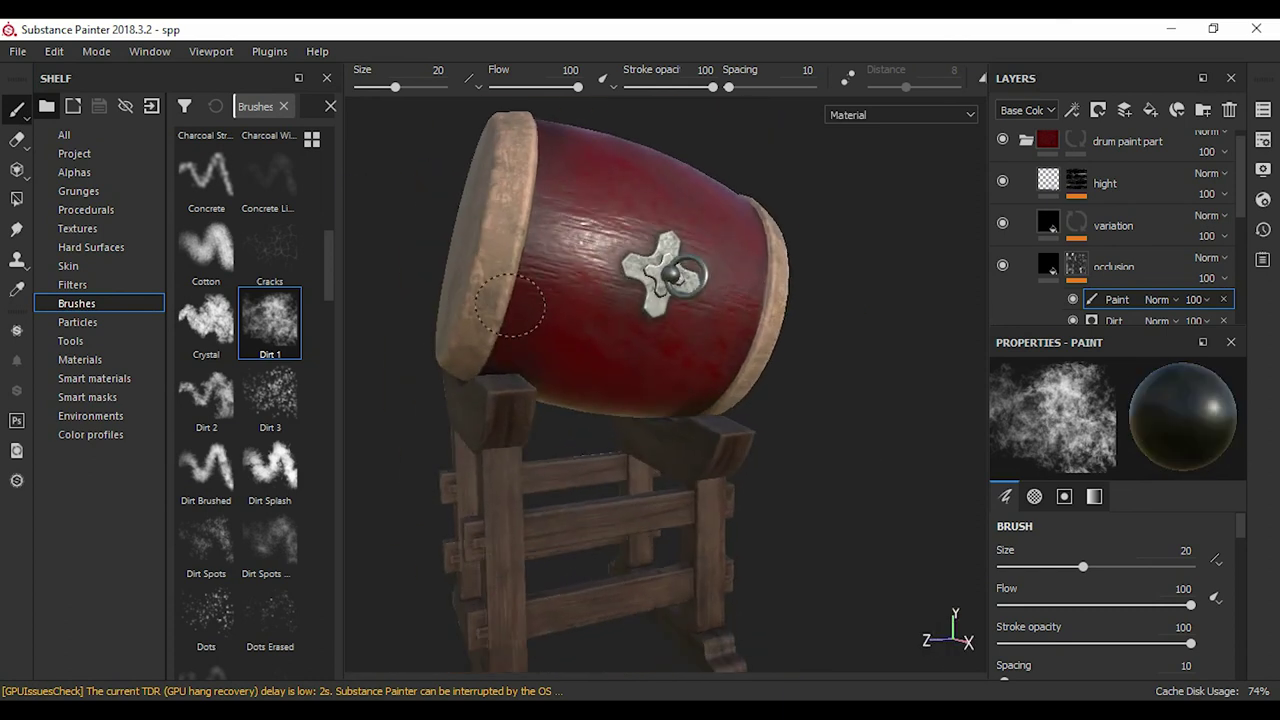
{"action": "left_click_drag", "start_coordinate": [590, 295], "coordinate": [560, 300], "text": "alt"}
{"action": "right_click_drag", "start_coordinate": [560, 300], "coordinate": [560, 330], "text": "alt"}
{"action": "mouse_move", "coordinate": [669, 303]}
{"action": "left_mouse_down", "text": "alt"}
{"action": "mouse_move", "coordinate": [935, 632]}
{"action": "mouse_move", "coordinate": [628, 367]}
{"action": "left_mouse_up", "text": "alt"}
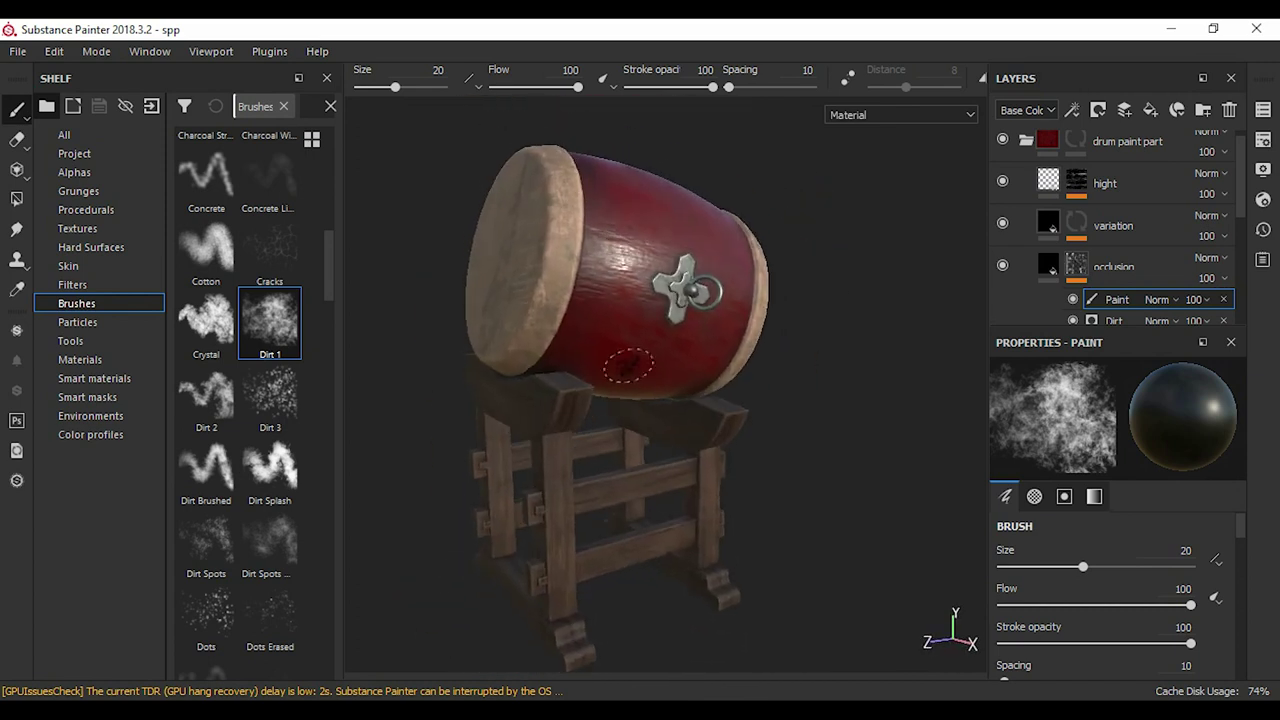
{"action": "mouse_move", "coordinate": [611, 388]}
{"action": "left_mouse_down", "text": "alt"}
{"action": "mouse_move", "coordinate": [650, 380]}
{"action": "mouse_move", "coordinate": [612, 265]}
{"action": "left_mouse_up", "text": "alt"}
- Inspect both drum faces, then select the base fill layer and open its base colour
{"action": "left_click_drag", "start_coordinate": [731, 297], "coordinate": [690, 316], "text": "alt"}
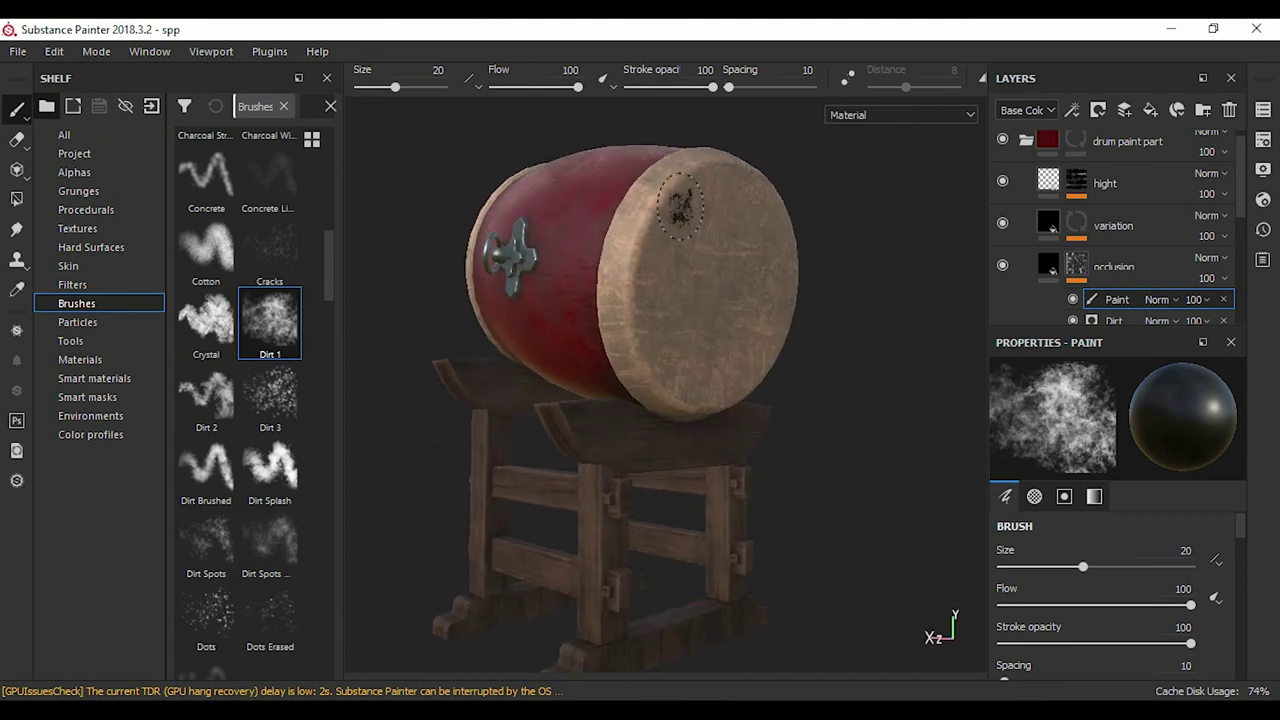
{"action": "left_click_drag", "start_coordinate": [680, 205], "coordinate": [711, 354], "text": "alt"}
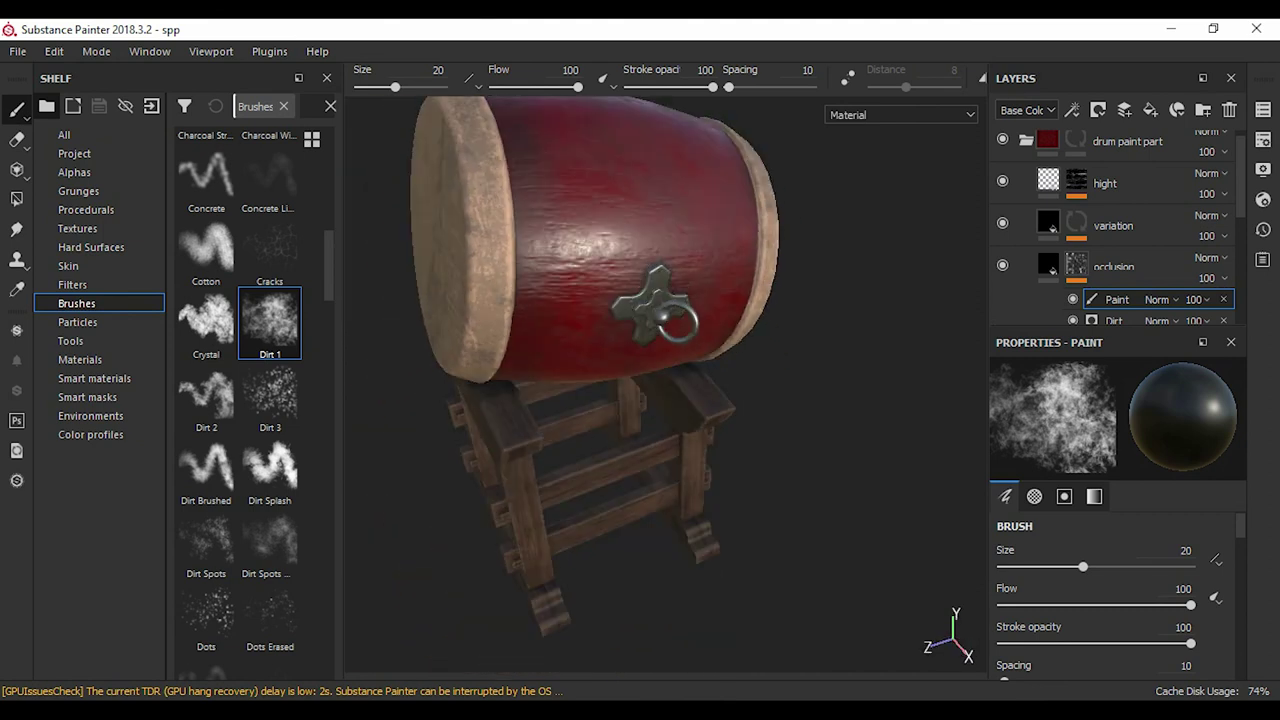
{"action": "scroll", "coordinate": [1100, 230], "scroll_direction": "down", "scroll_amount": 3}
{"action": "left_click", "coordinate": [1019, 229]}
{"action": "left_click", "coordinate": [1111, 641]}
- Close the colour picker and orbit the drum slightly
{"action": "key", "text": "Escape"}
{"action": "mouse_move", "coordinate": [700, 350]}
{"action": "left_mouse_down", "text": "alt"}
{"action": "mouse_move", "coordinate": [620, 320]}
{"action": "mouse_move", "coordinate": [600, 360]}
{"action": "mouse_move", "coordinate": [545, 364]}
{"action": "left_mouse_up", "text": "alt"}
{"action": "scroll", "coordinate": [1110, 500], "scroll_direction": "down", "scroll_amount": 3}
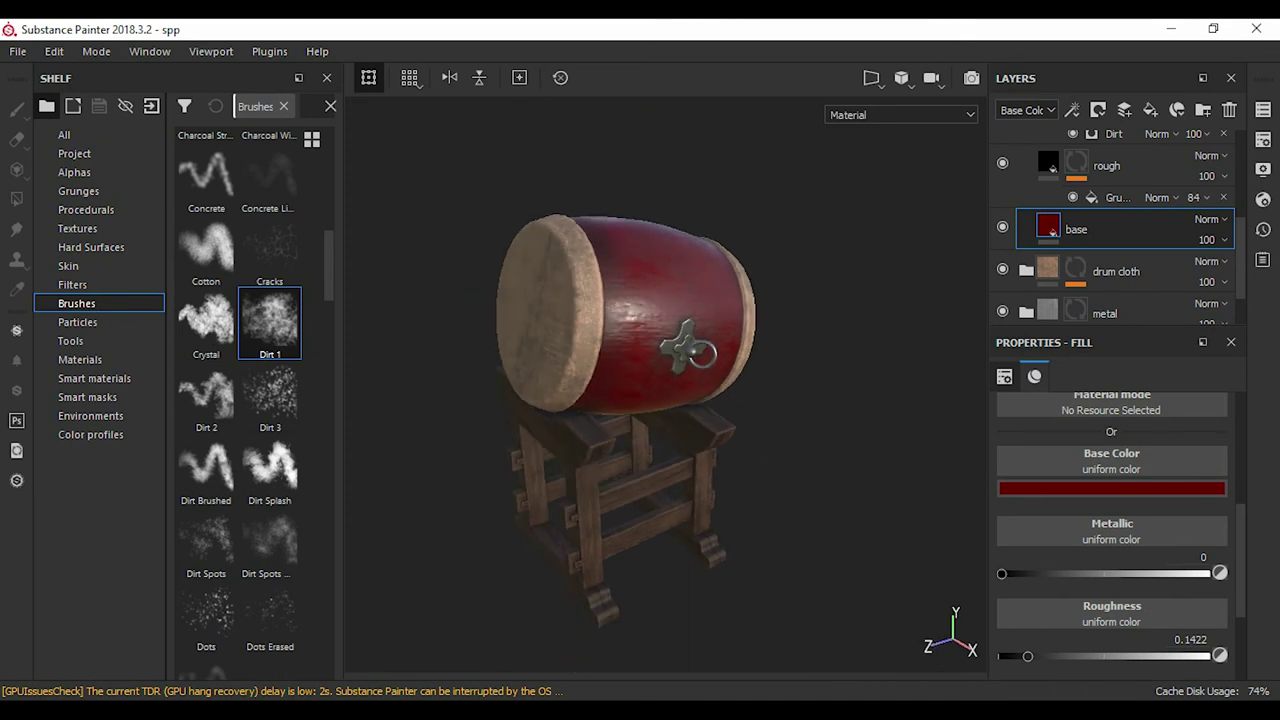
{"action": "left_click_drag", "start_coordinate": [545, 364], "coordinate": [530, 365], "text": "alt"}
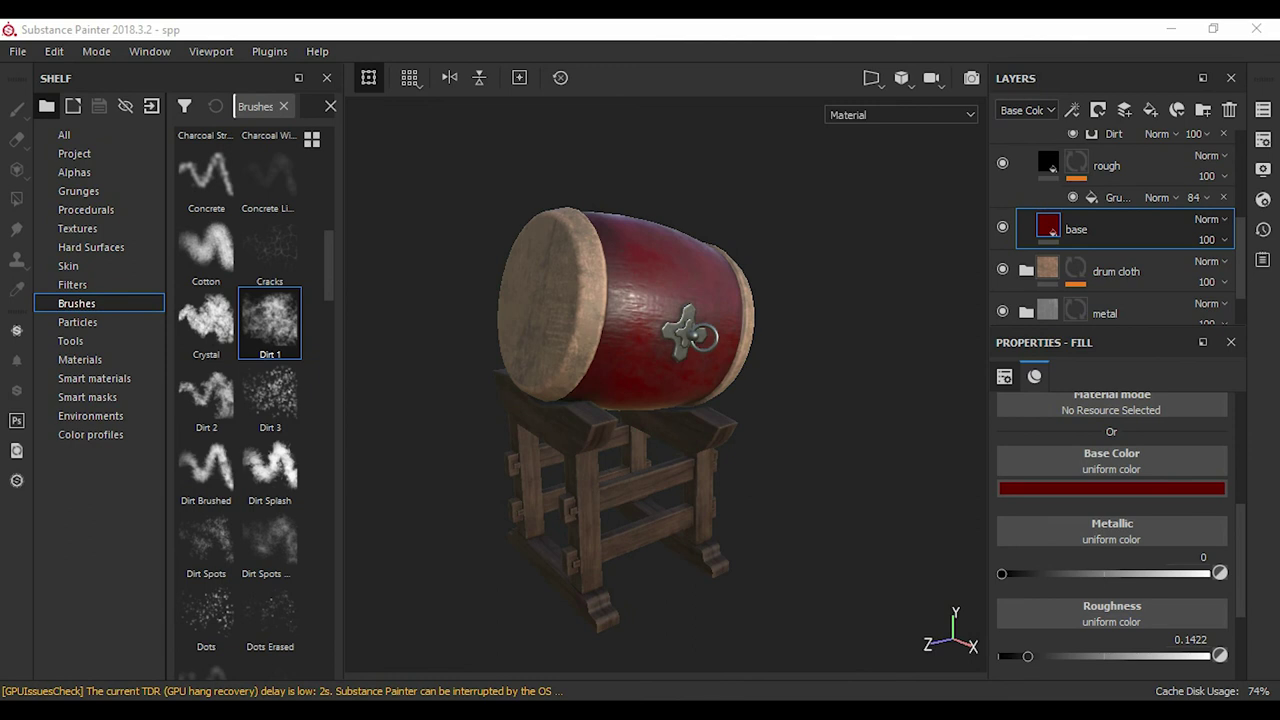
{"action": "scroll", "coordinate": [650, 380], "scroll_direction": "up", "scroll_amount": 3}
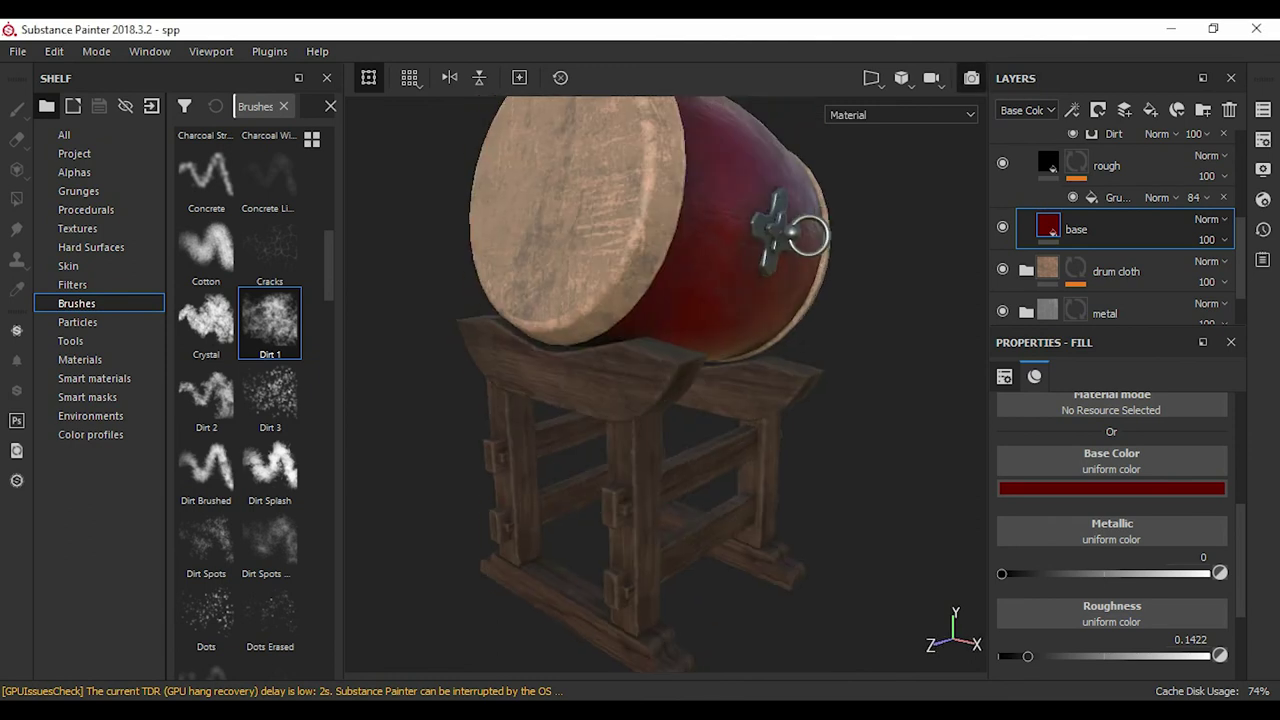
- Preview the drum in Iray with Clear color on for a plain grey backdrop, then return to painting
{"action": "key", "text": "F10"}
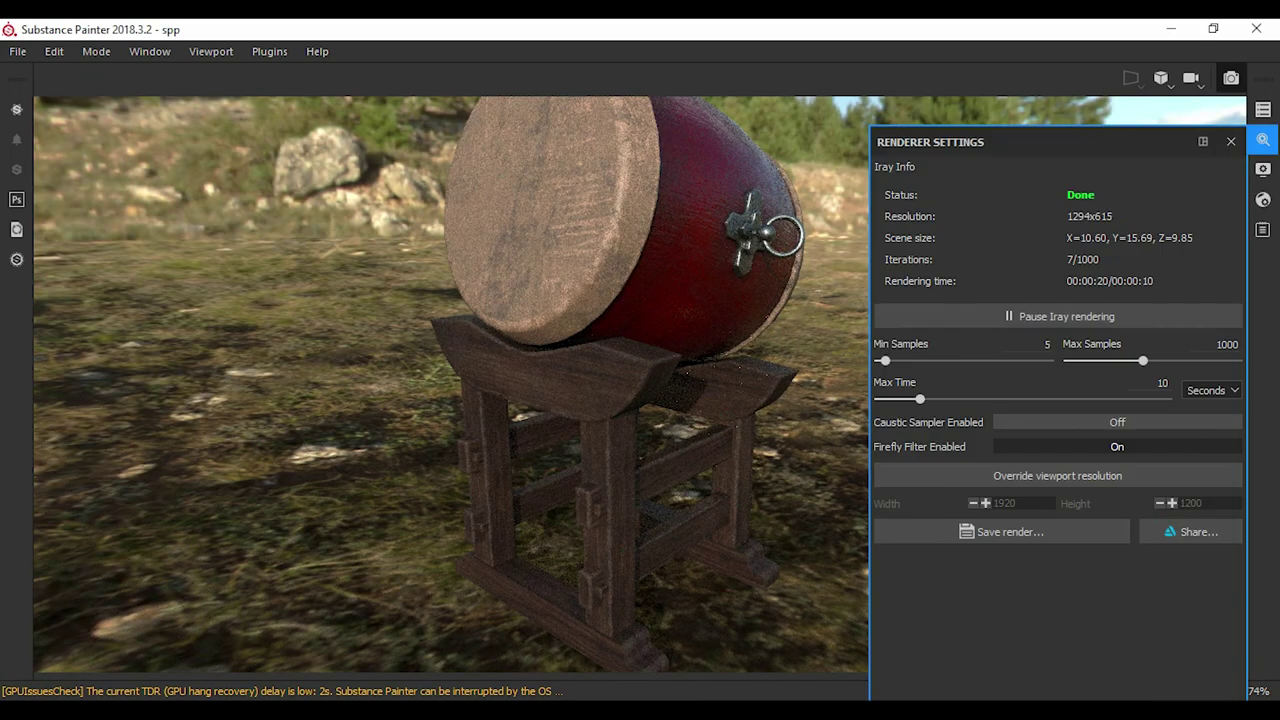
{"action": "left_click", "coordinate": [1263, 169]}
{"action": "scroll", "coordinate": [1065, 450], "scroll_direction": "down", "scroll_amount": 2}
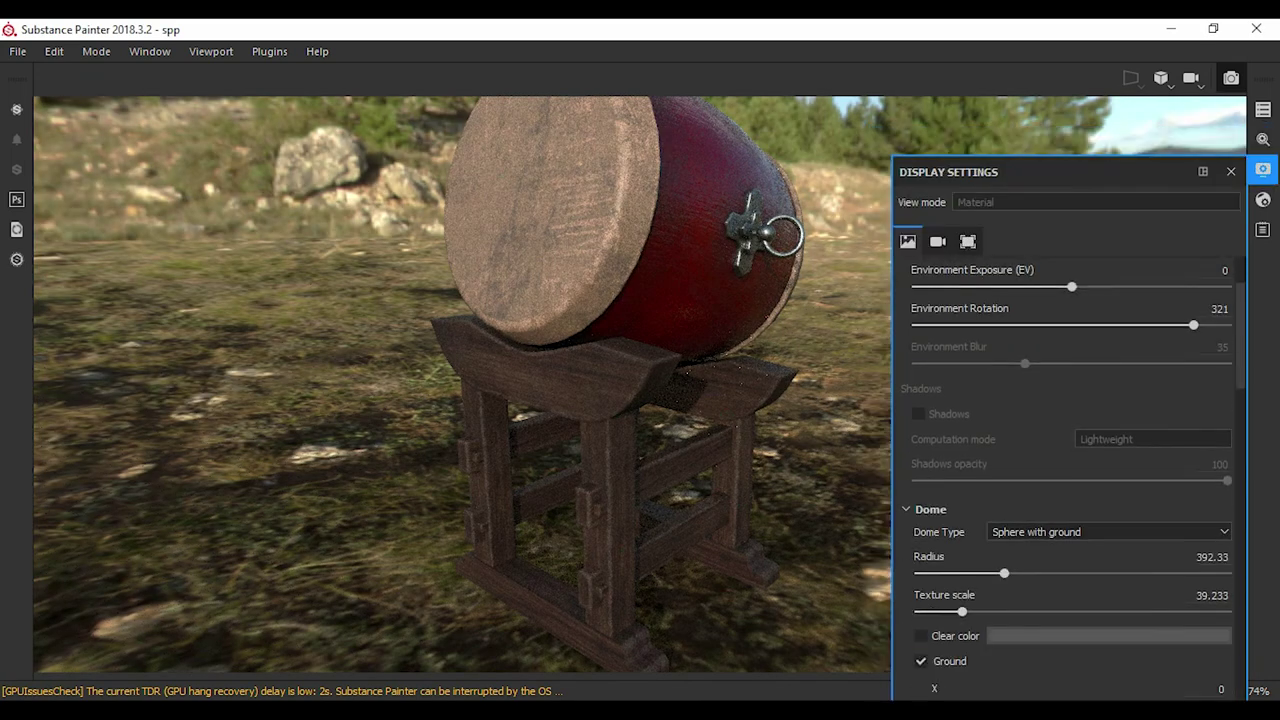
{"action": "scroll", "coordinate": [1065, 580], "scroll_direction": "down", "scroll_amount": 1}
{"action": "left_click", "coordinate": [921, 580]}
{"action": "left_click", "coordinate": [1263, 169]}
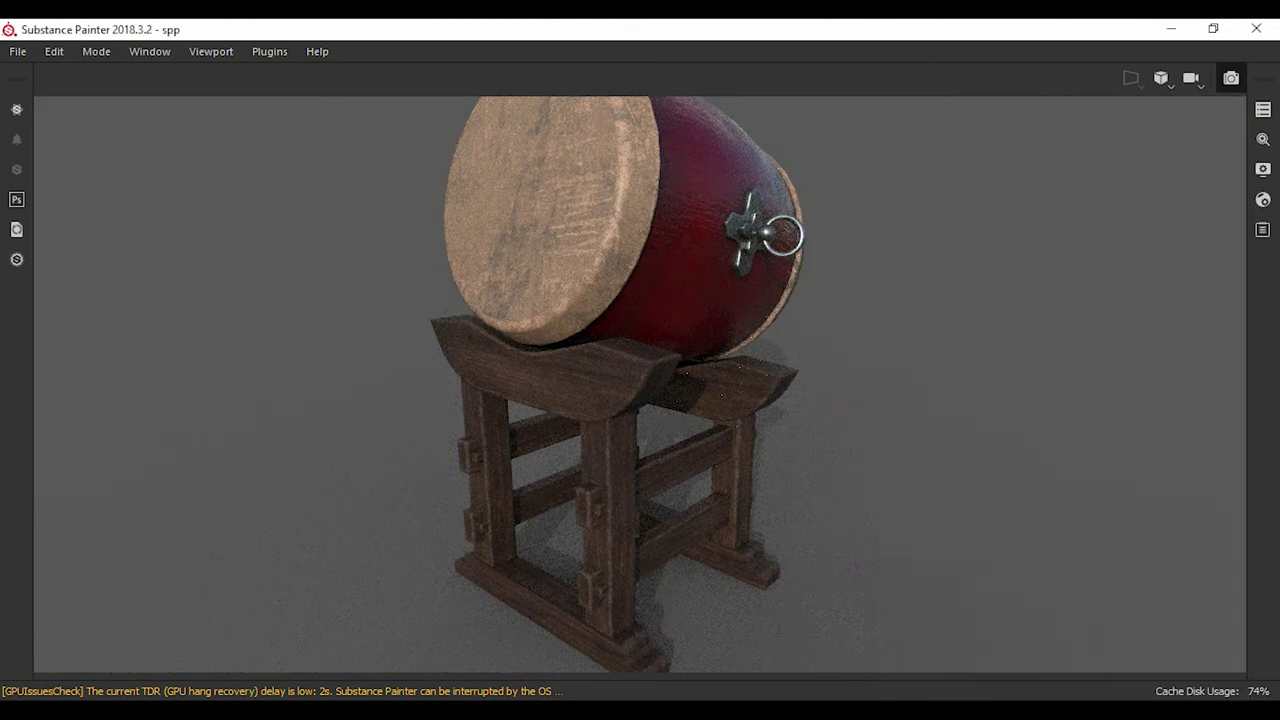
{"action": "key", "text": "F9"}
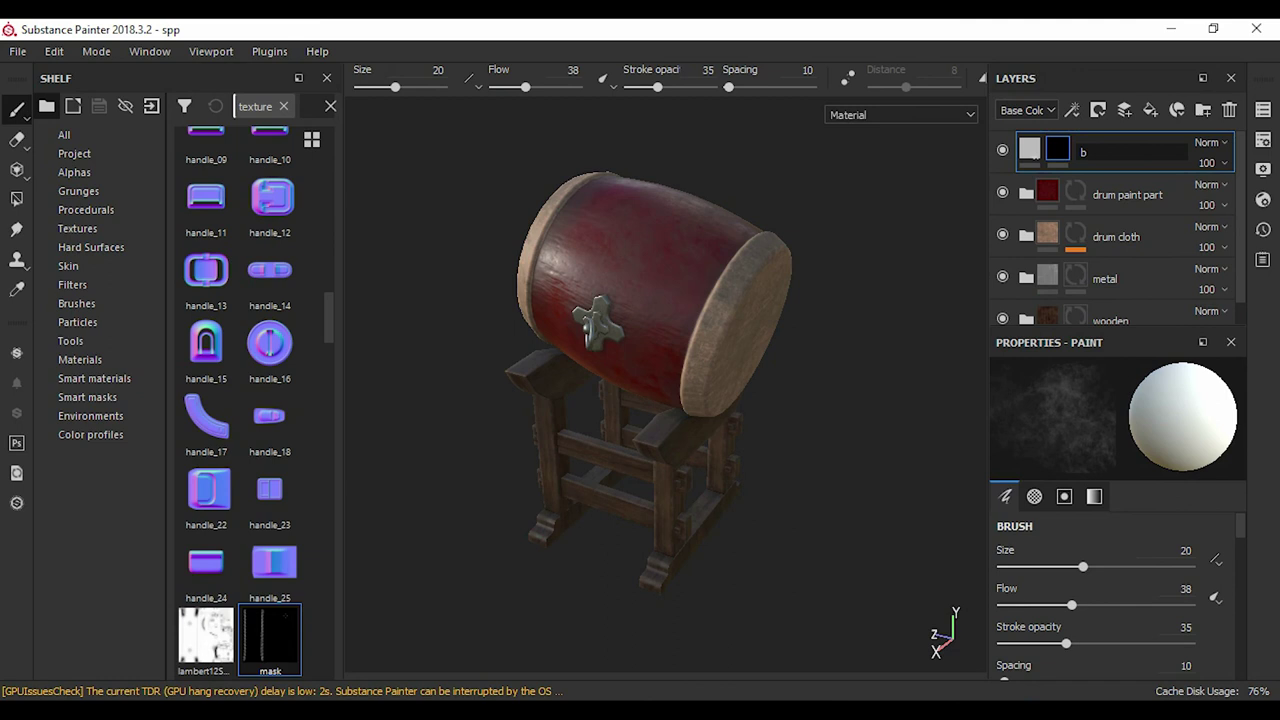
- Name the new layer 'bullets' and give it a black mask
{"action": "type", "text": "ullet"}
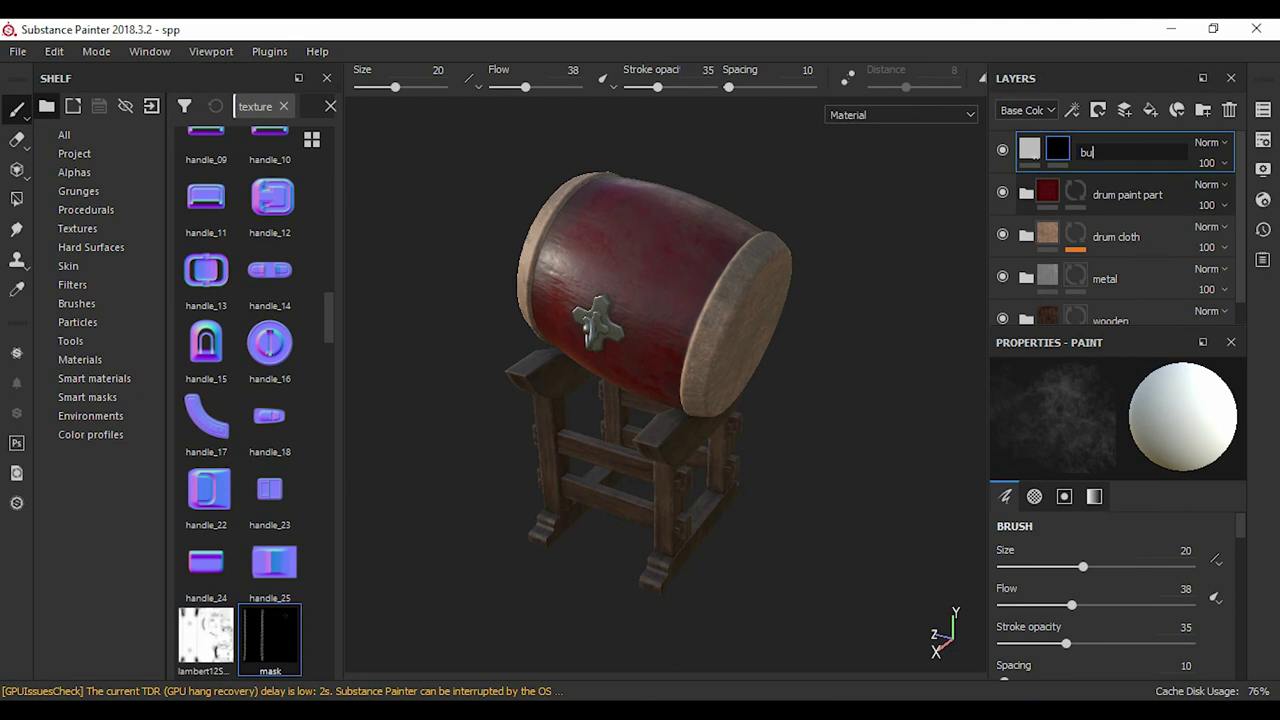
{"action": "type", "text": "s"}
{"action": "key", "text": "Return"}
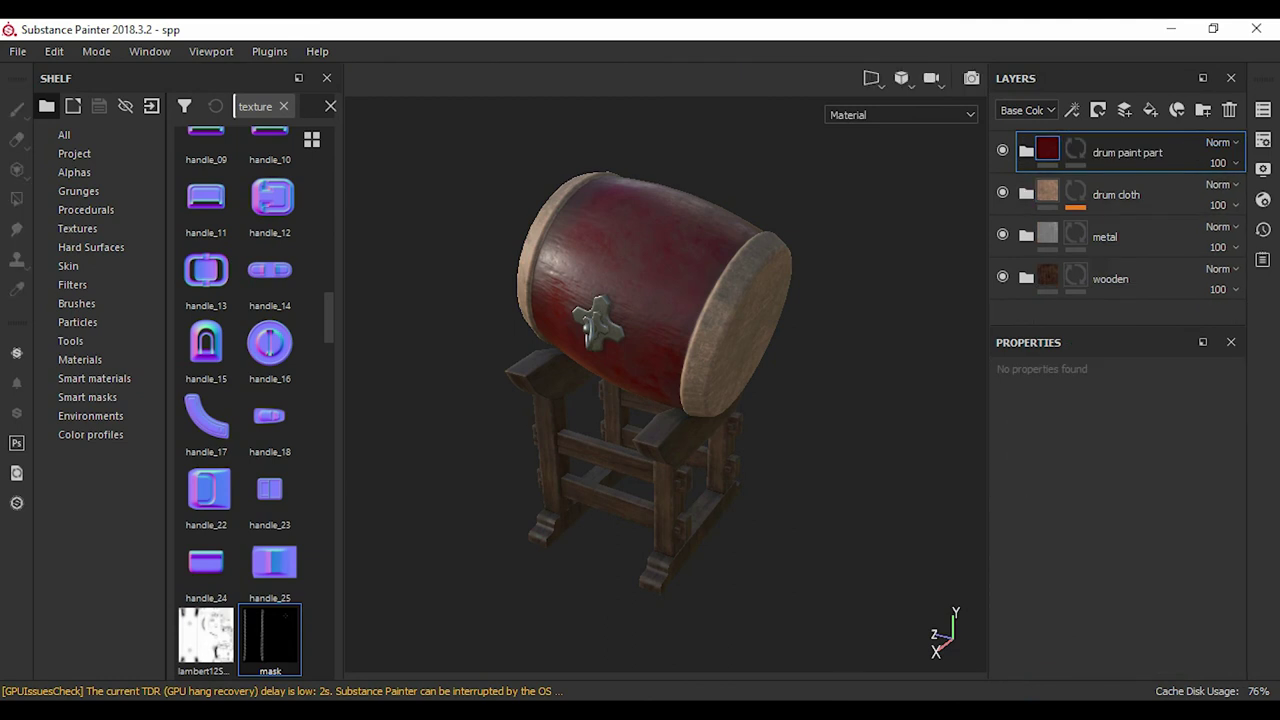
{"action": "right_click", "coordinate": [1040, 148]}
{"action": "right_click", "coordinate": [1057, 148]}
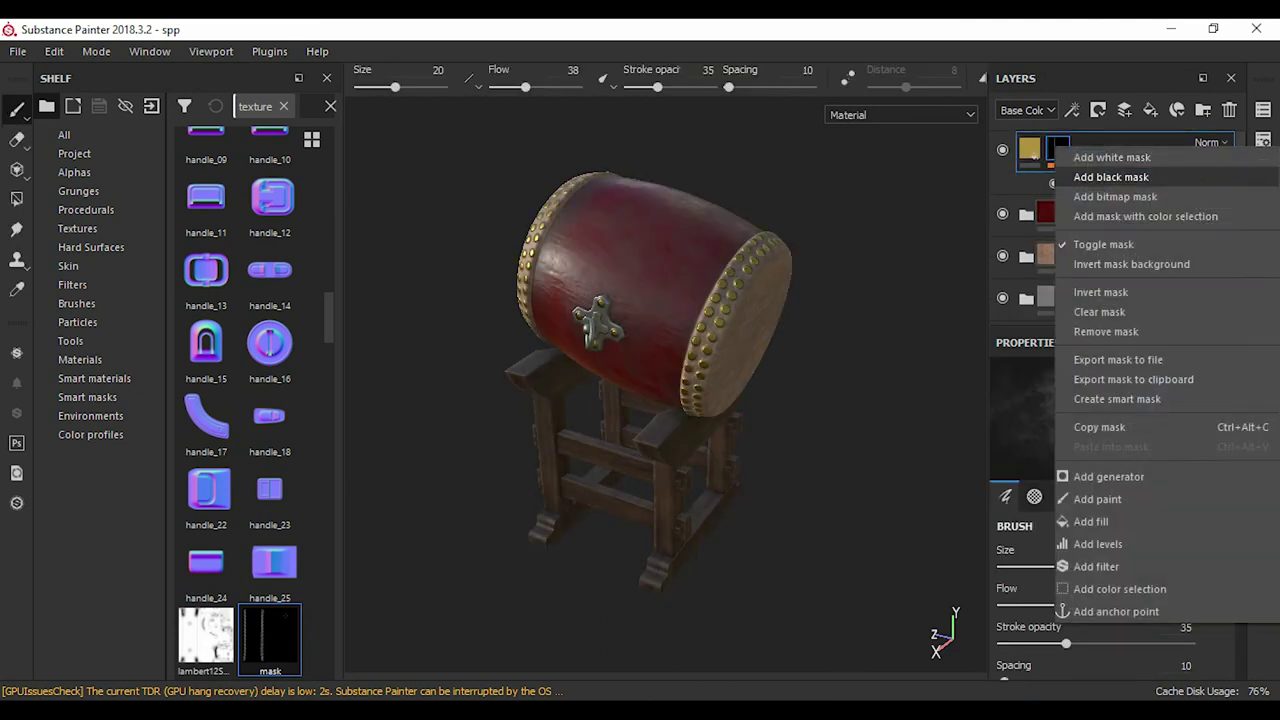
{"action": "left_click", "coordinate": [1100, 174]}
- Add a stud-texture fill effect to the bullets mask and check the rim studs in Iray
{"action": "right_click", "coordinate": [1031, 155]}
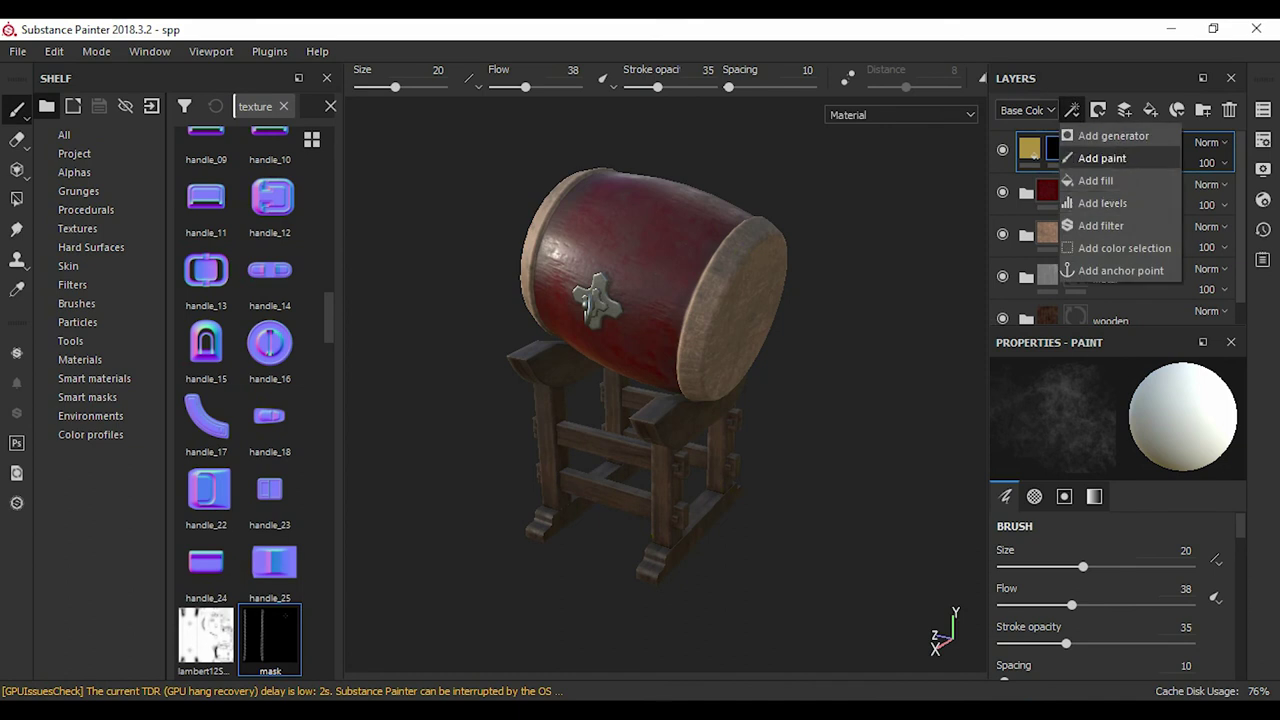
{"action": "left_click", "coordinate": [1031, 155]}
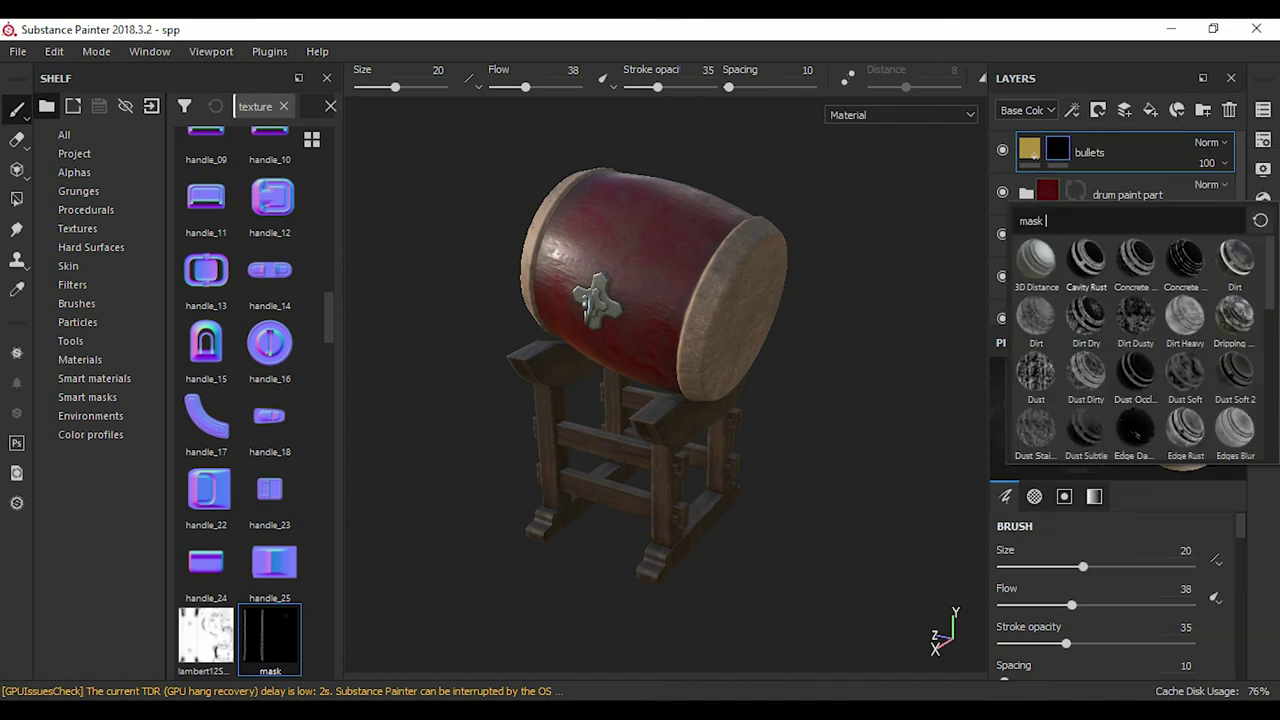
{"action": "scroll", "coordinate": [1144, 348], "scroll_direction": "down", "scroll_amount": 2}
{"action": "mouse_move", "coordinate": [600, 330]}
{"action": "left_mouse_down", "text": "alt"}
{"action": "mouse_move", "coordinate": [674, 322]}
{"action": "mouse_move", "coordinate": [580, 330]}
{"action": "left_mouse_up", "text": "alt"}
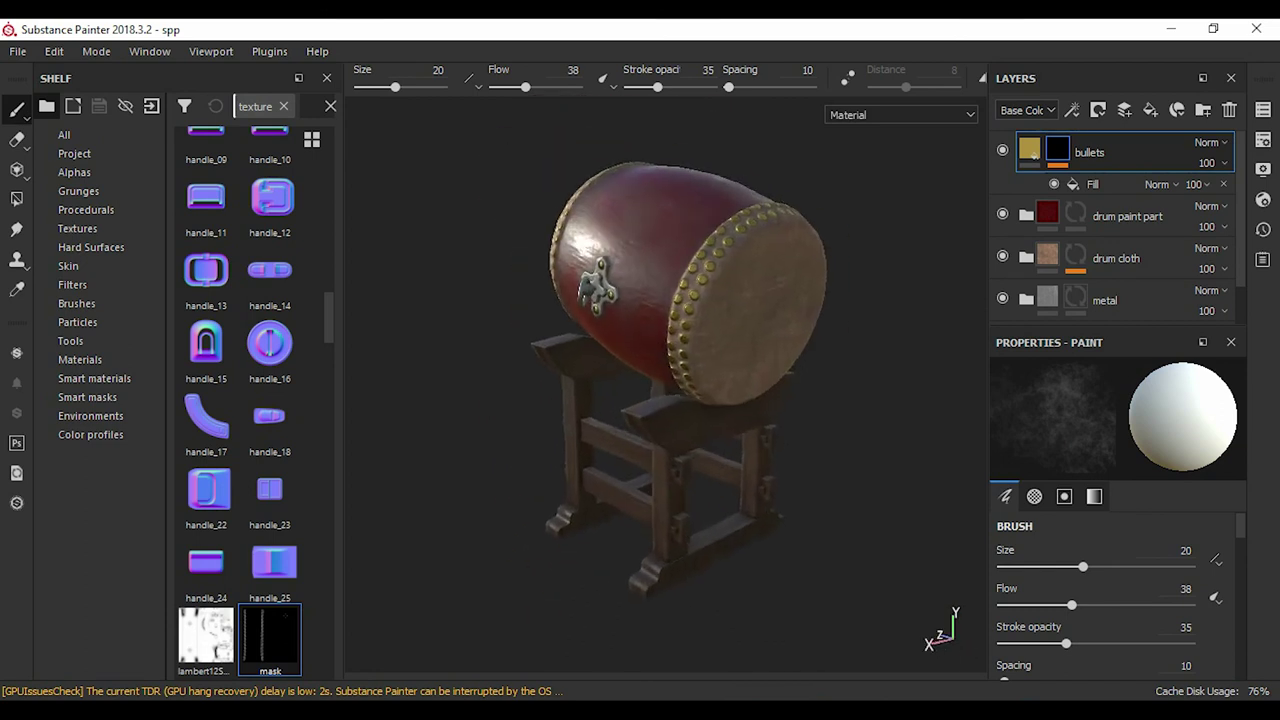
{"action": "key", "text": "F10"}
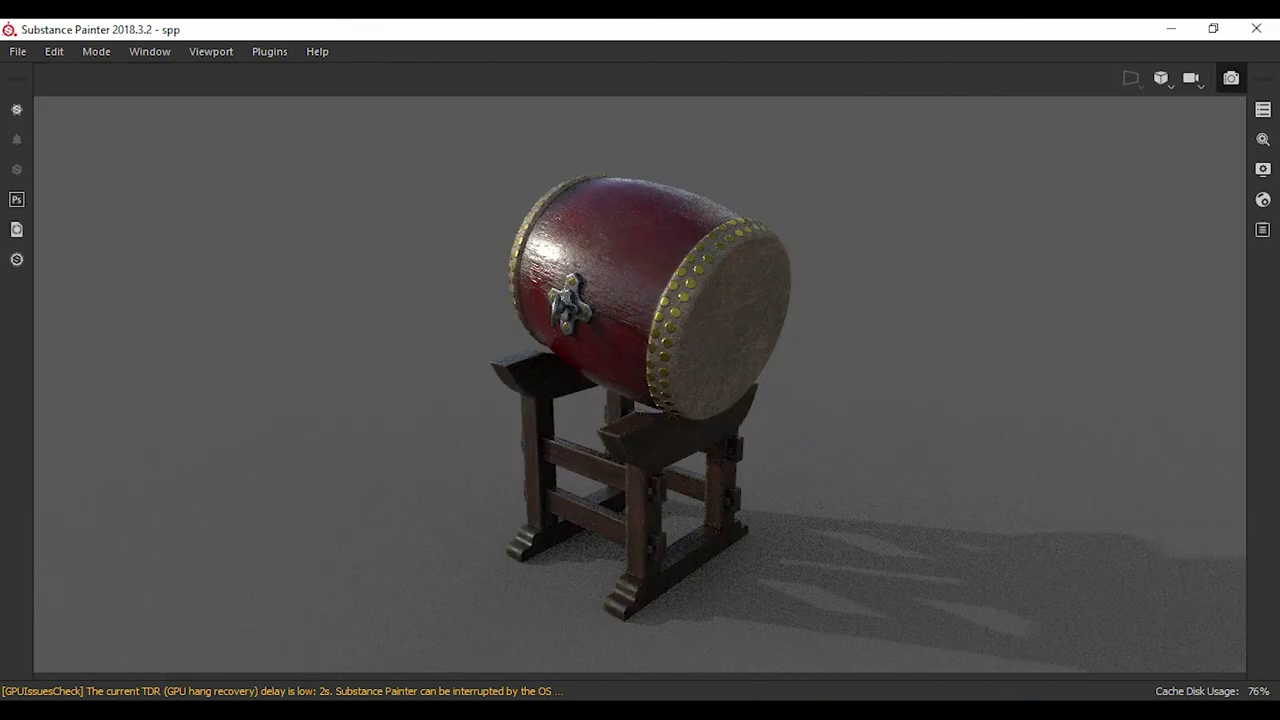
{"action": "key", "text": "F9"}
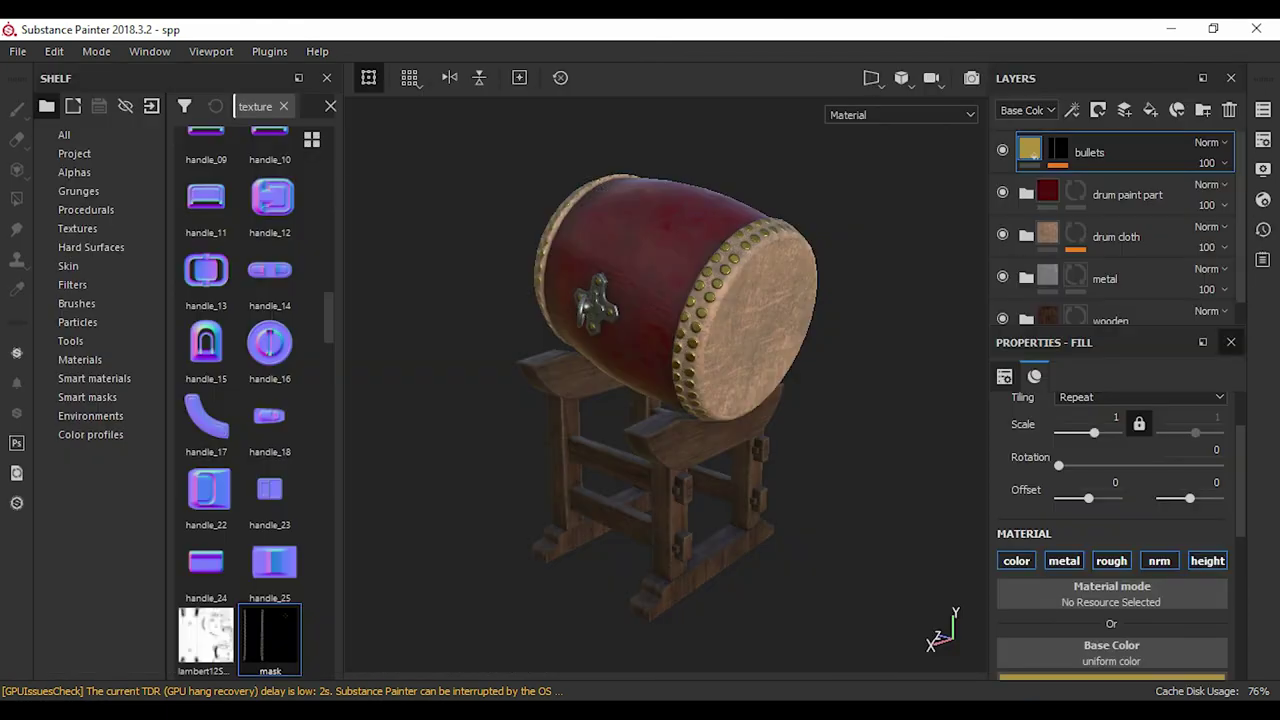
- Raise the Wood Walnut layer's roughness slightly and preview the stand
{"action": "scroll", "coordinate": [1120, 226], "scroll_direction": "down", "scroll_amount": 5}
{"action": "left_click", "coordinate": [1096, 298]}
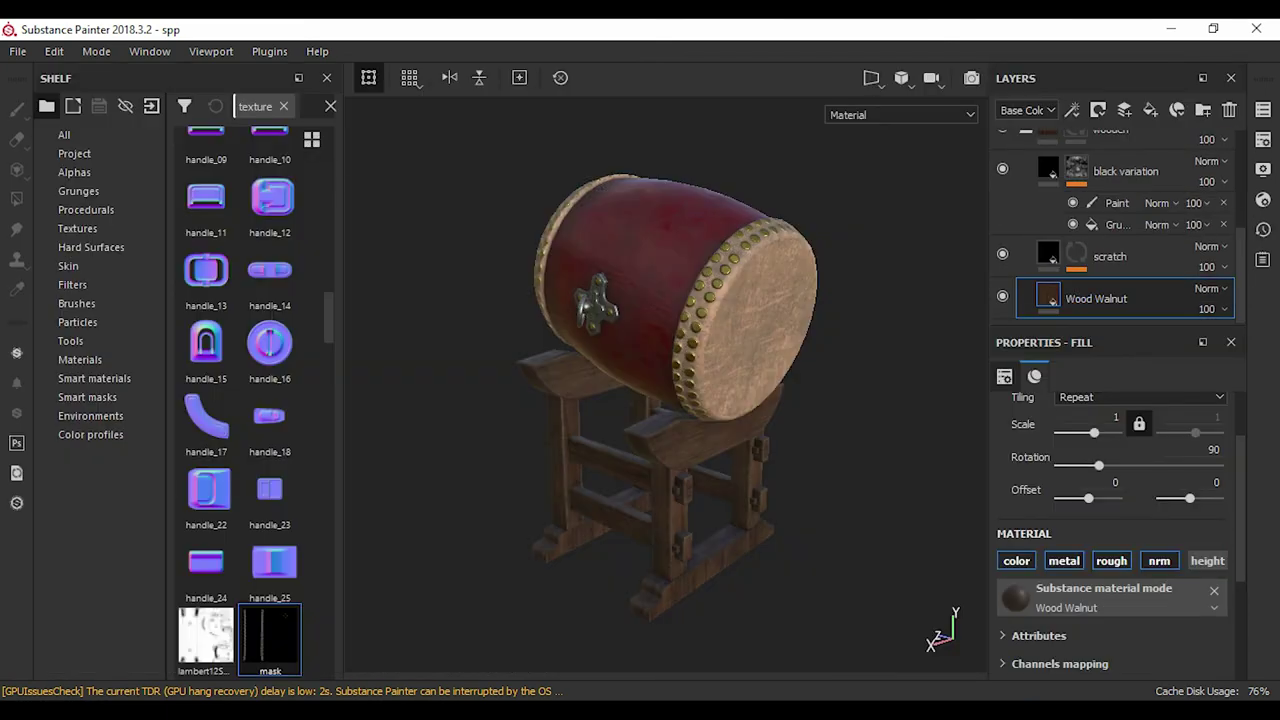
{"action": "scroll", "coordinate": [1110, 500], "scroll_direction": "down", "scroll_amount": 2}
{"action": "left_click_drag", "start_coordinate": [1082, 596], "coordinate": [1097, 596]}
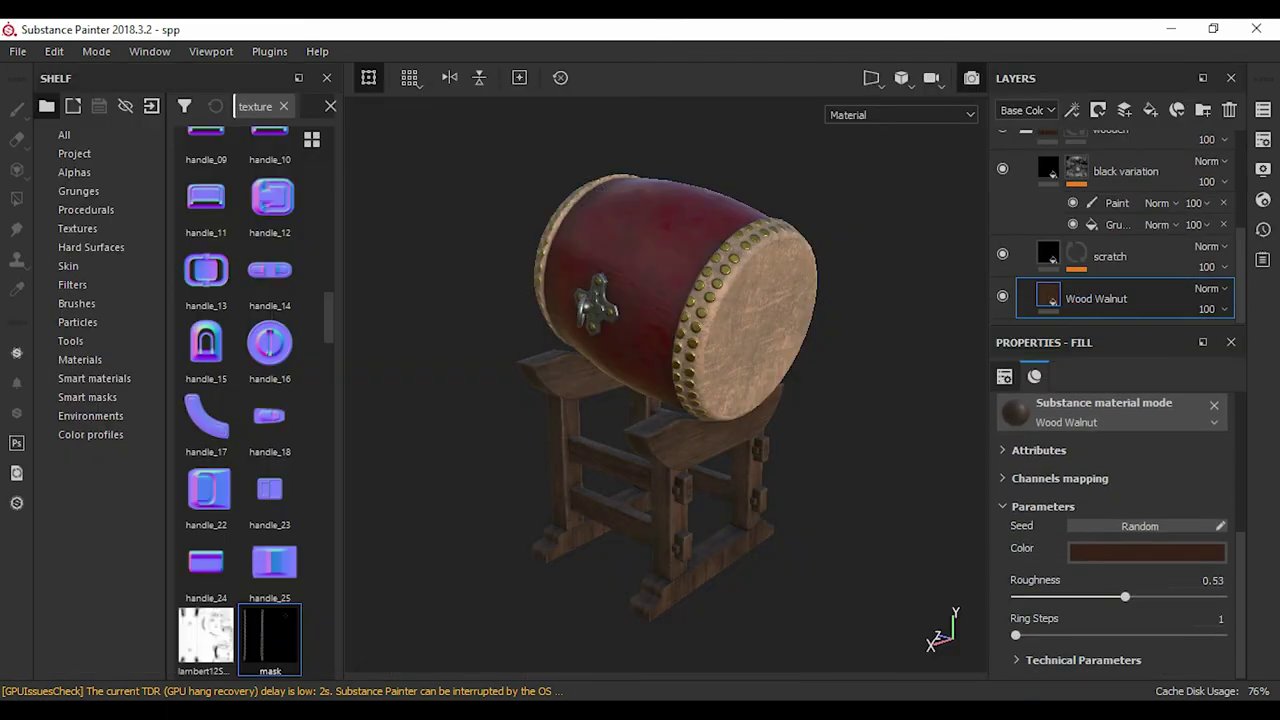
{"action": "key", "text": "F9"}
{"action": "key", "text": "F9"}
{"action": "left_click_drag", "start_coordinate": [640, 400], "coordinate": [560, 400], "text": "alt"}
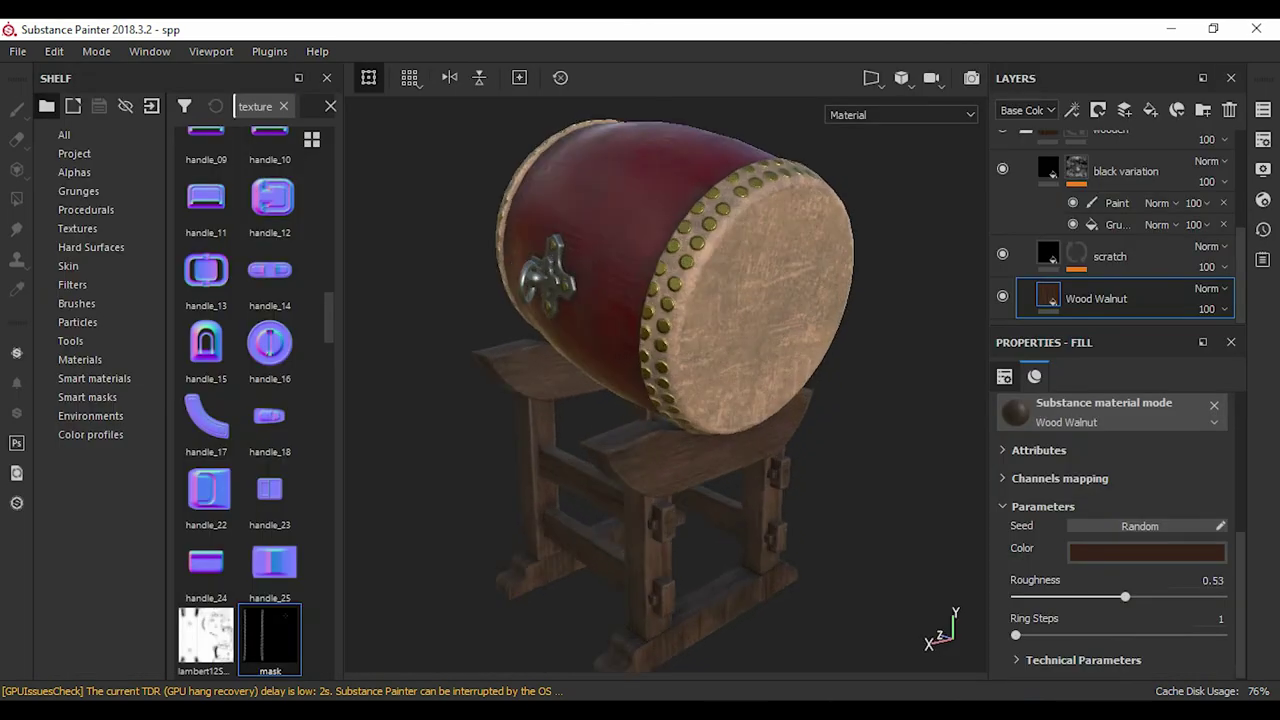
- Raise the scratch layer's mask generator Global Balance to 0.72
{"action": "left_click", "coordinate": [1110, 256]}
{"action": "left_click", "coordinate": [1110, 288]}
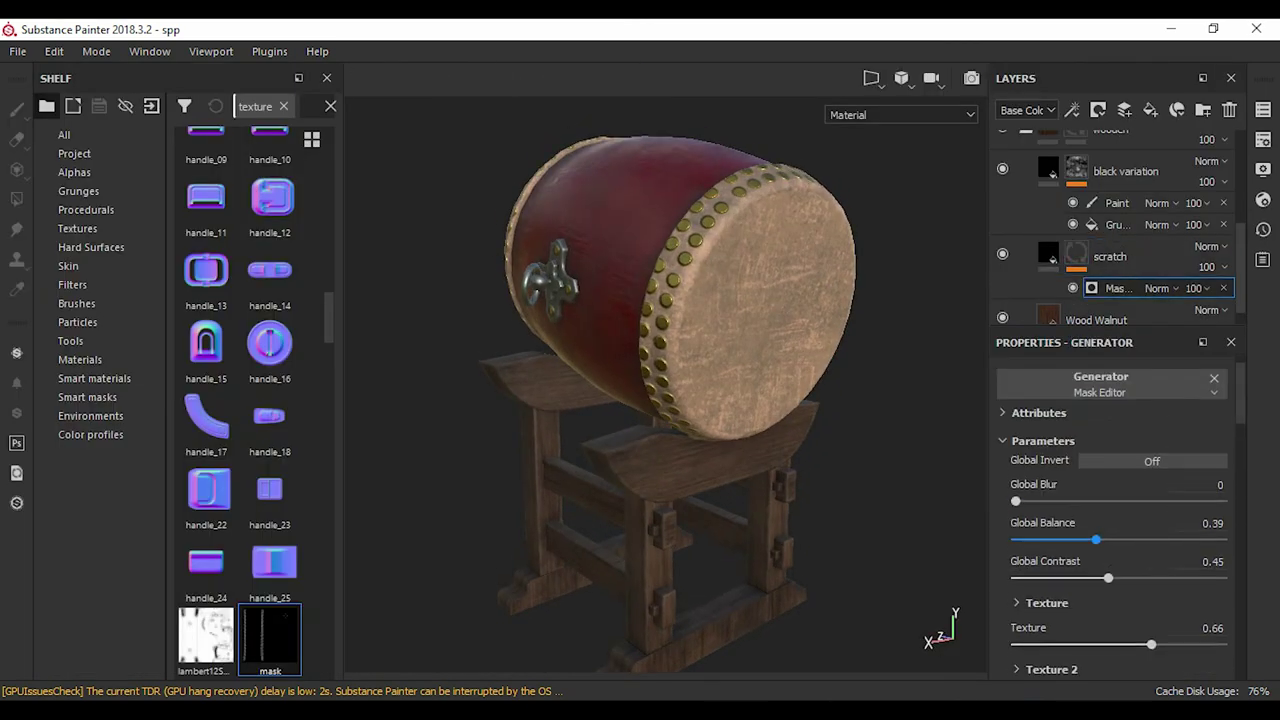
{"action": "left_click_drag", "start_coordinate": [1103, 539], "coordinate": [1133, 539]}
{"action": "mouse_move", "coordinate": [640, 400]}
{"action": "left_mouse_down", "text": "alt"}
{"action": "mouse_move", "coordinate": [600, 400]}
{"action": "mouse_move", "coordinate": [700, 400]}
{"action": "left_mouse_up", "text": "alt"}
{"action": "scroll", "coordinate": [640, 400], "scroll_direction": "up", "scroll_amount": 5}
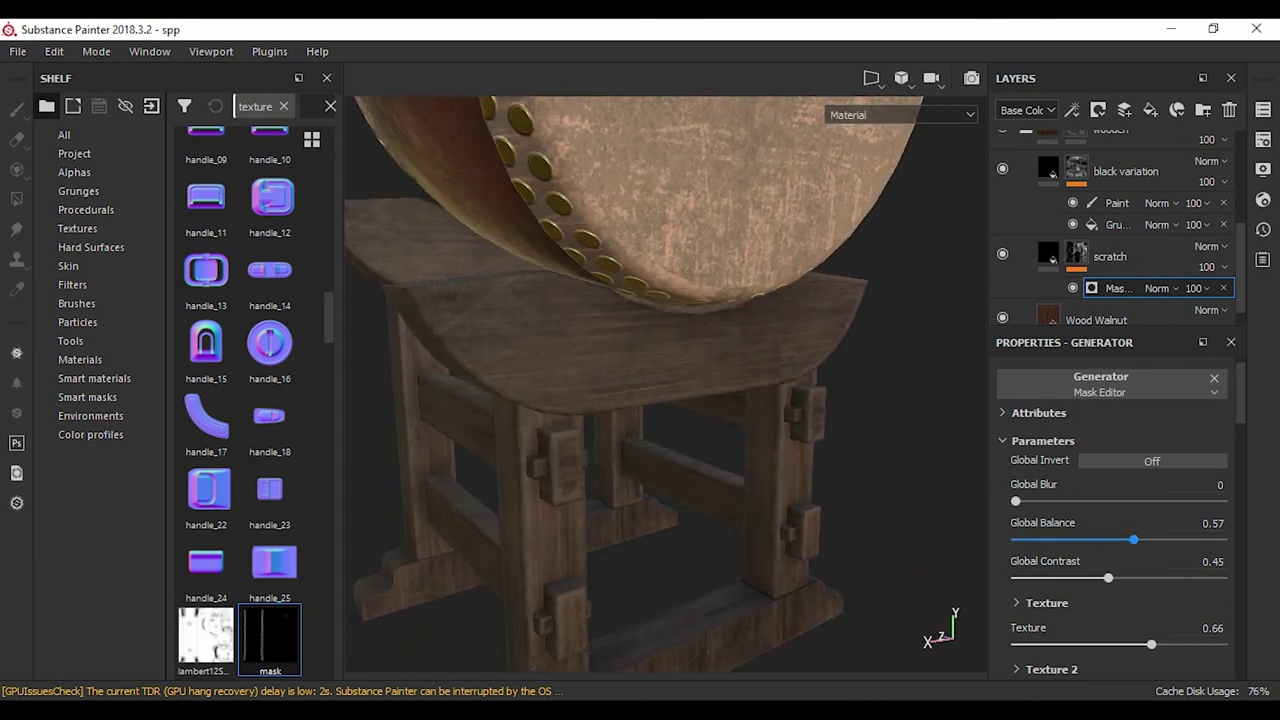
{"action": "left_click_drag", "start_coordinate": [1150, 539], "coordinate": [1165, 539]}
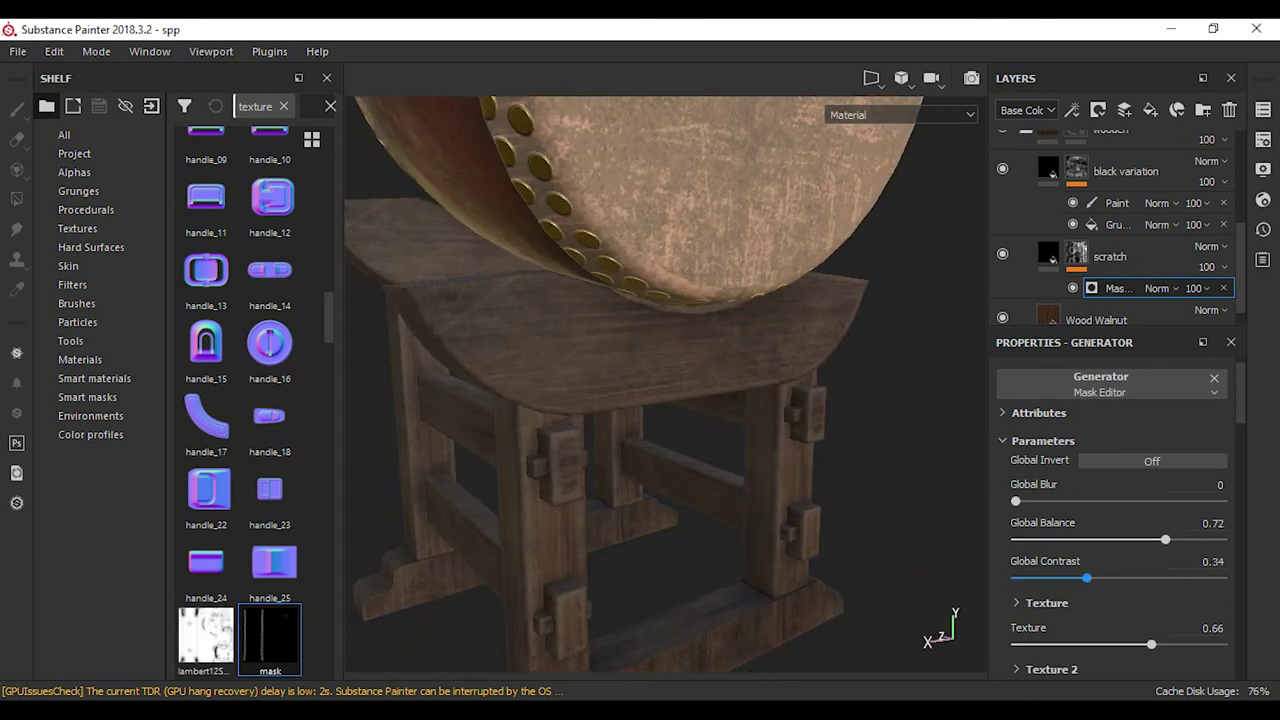
{"action": "left_click_drag", "start_coordinate": [640, 400], "coordinate": [780, 400], "text": "alt"}
- Preview the stronger wear in the Iray render and return to the painting view
{"action": "key", "text": "F10"}
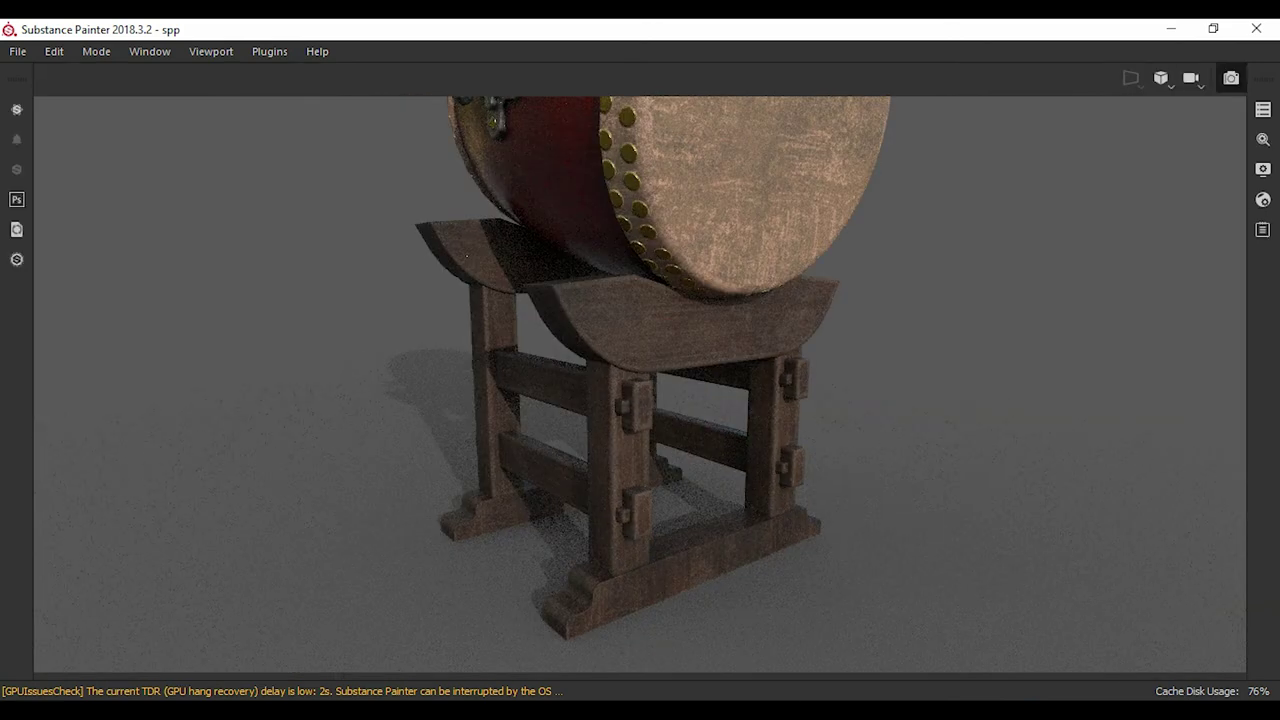
{"action": "key", "text": "F10"}
{"action": "scroll", "coordinate": [1115, 500], "scroll_direction": "down", "scroll_amount": 3}
{"action": "scroll", "coordinate": [1115, 500], "scroll_direction": "up", "scroll_amount": 5}
{"action": "scroll", "coordinate": [1115, 500], "scroll_direction": "down", "scroll_amount": 5}
- Lower the Wood Walnut roughness to 0.29 and preview the glossier stand in Iray
{"action": "left_click", "coordinate": [1100, 317]}
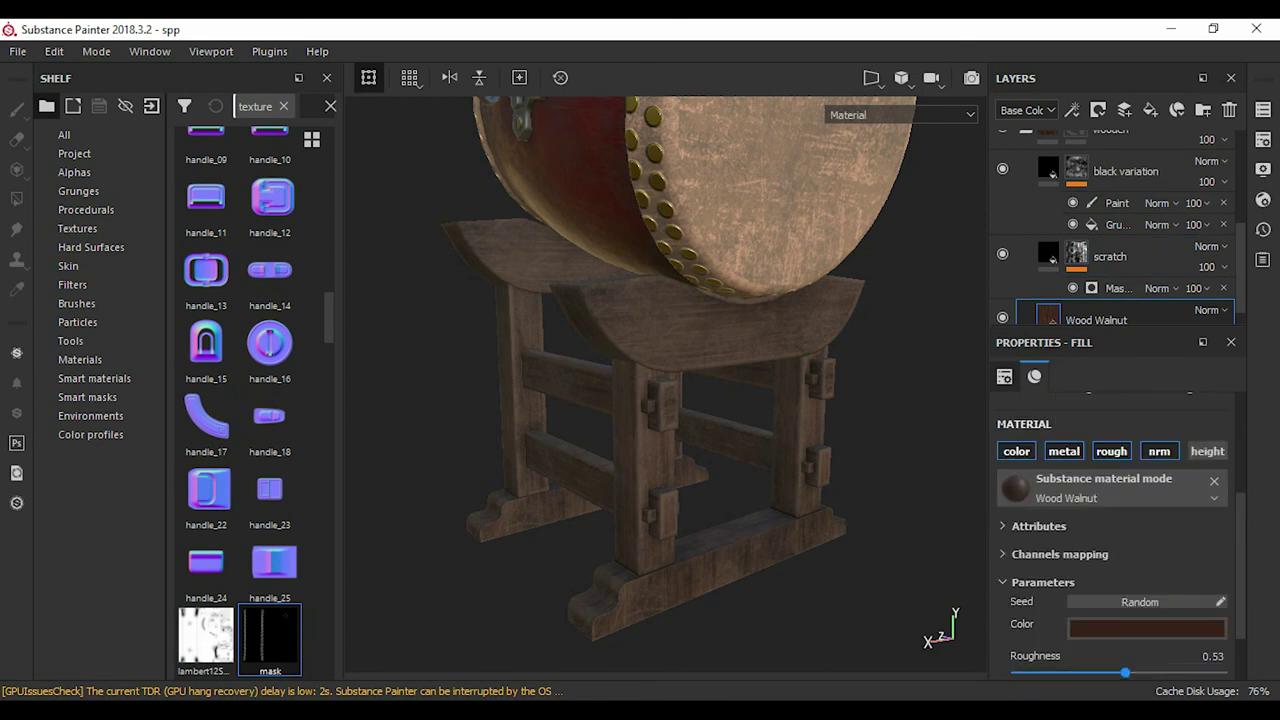
{"action": "left_click_drag", "start_coordinate": [1104, 672], "coordinate": [1063, 672]}
{"action": "key", "text": "F10"}
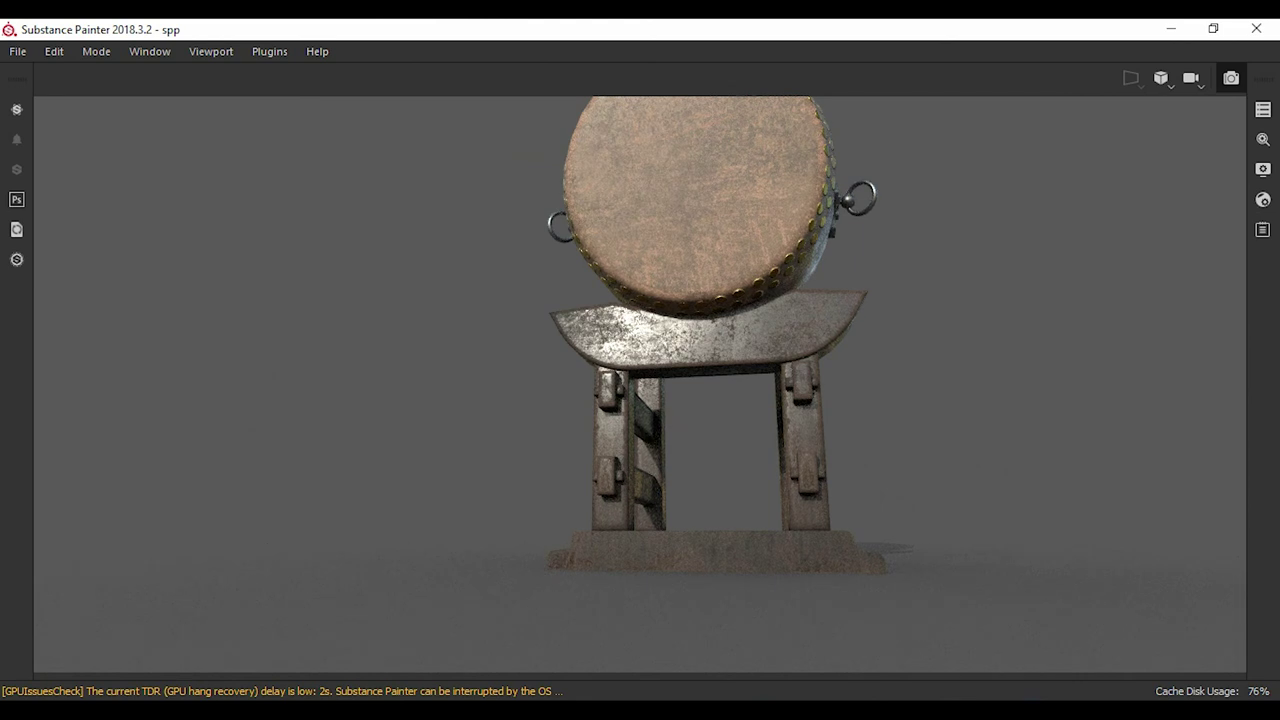
{"action": "key", "text": "F10"}
{"action": "left_click_drag", "start_coordinate": [1074, 672], "coordinate": [1075, 672]}
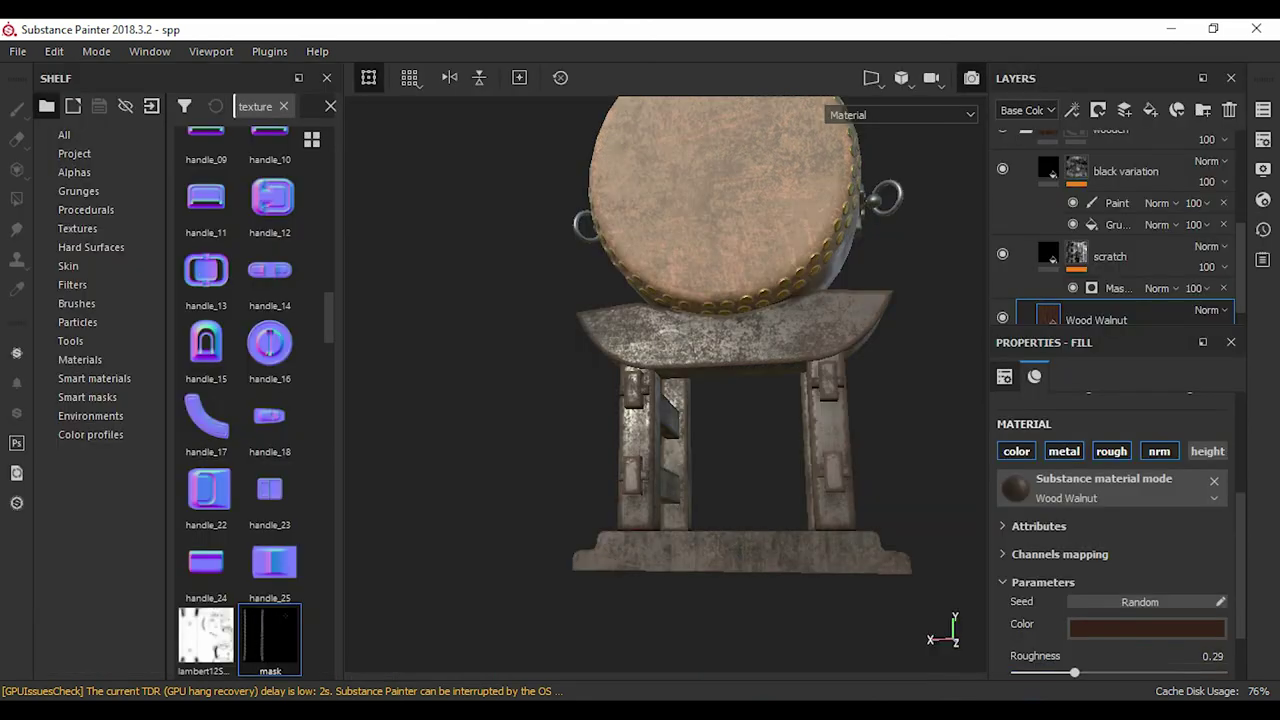
{"action": "key", "text": "F10"}
{"action": "key", "text": "F10"}
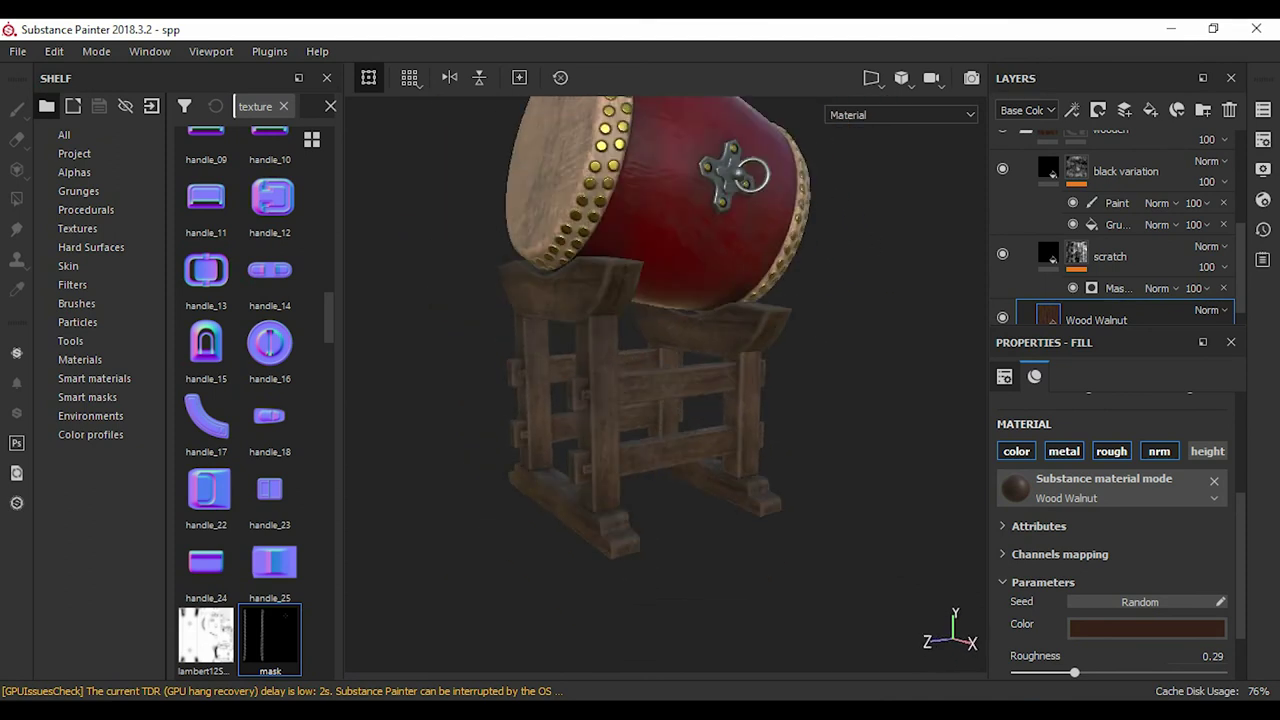
- Select the scratch layer's mask generator and review the wear in the Iray render
{"action": "left_click", "coordinate": [1105, 288]}
{"action": "scroll", "coordinate": [1115, 500], "scroll_direction": "up", "scroll_amount": 3}
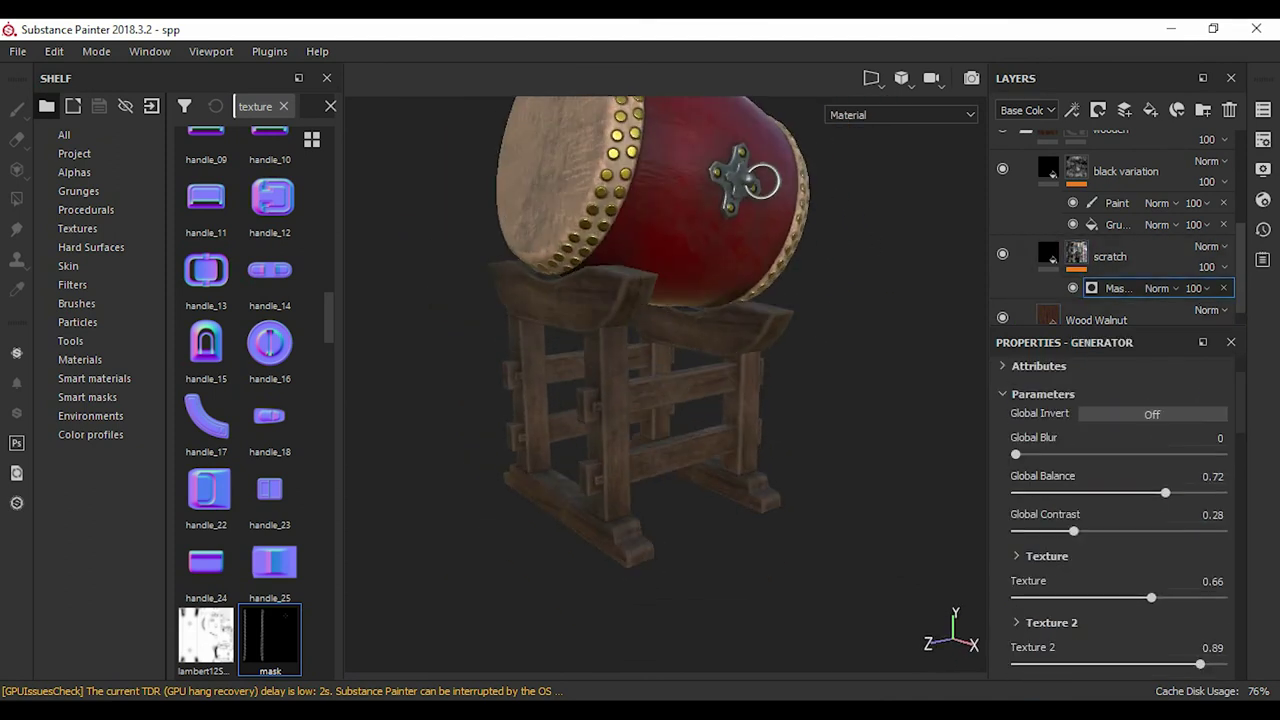
{"action": "scroll", "coordinate": [1115, 500], "scroll_direction": "down", "scroll_amount": 5}
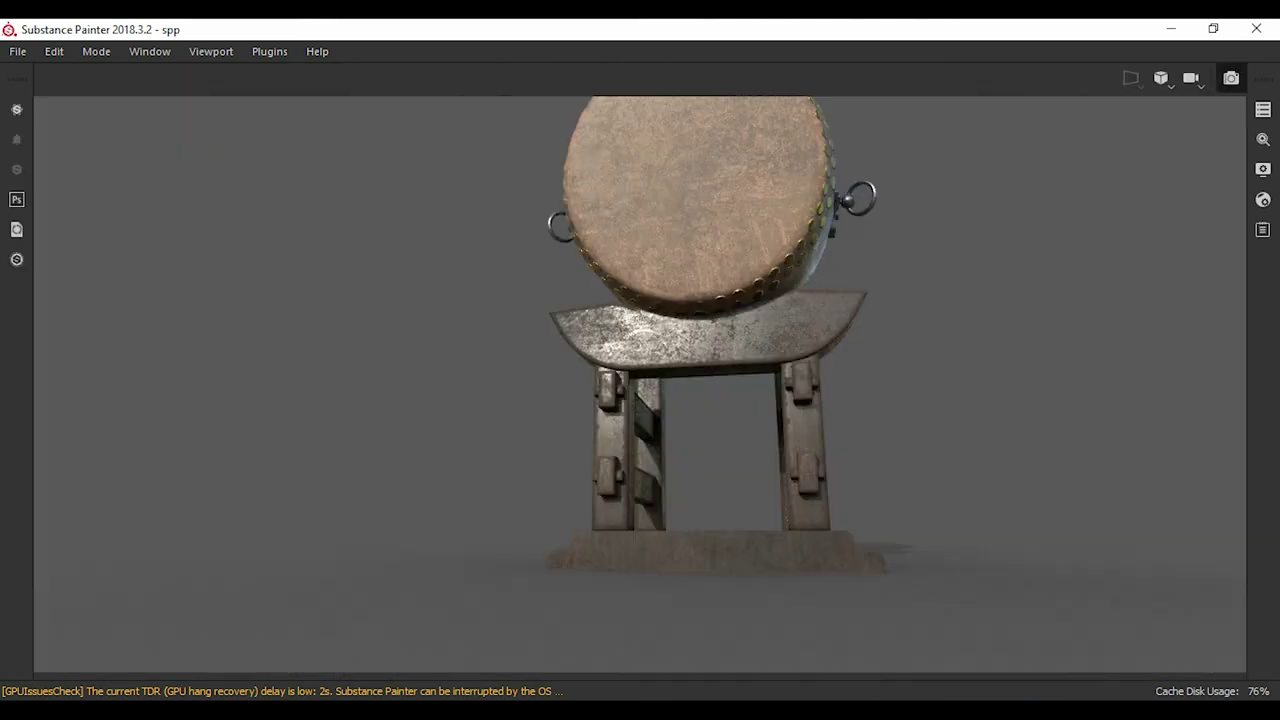
{"action": "key", "text": "F10"}
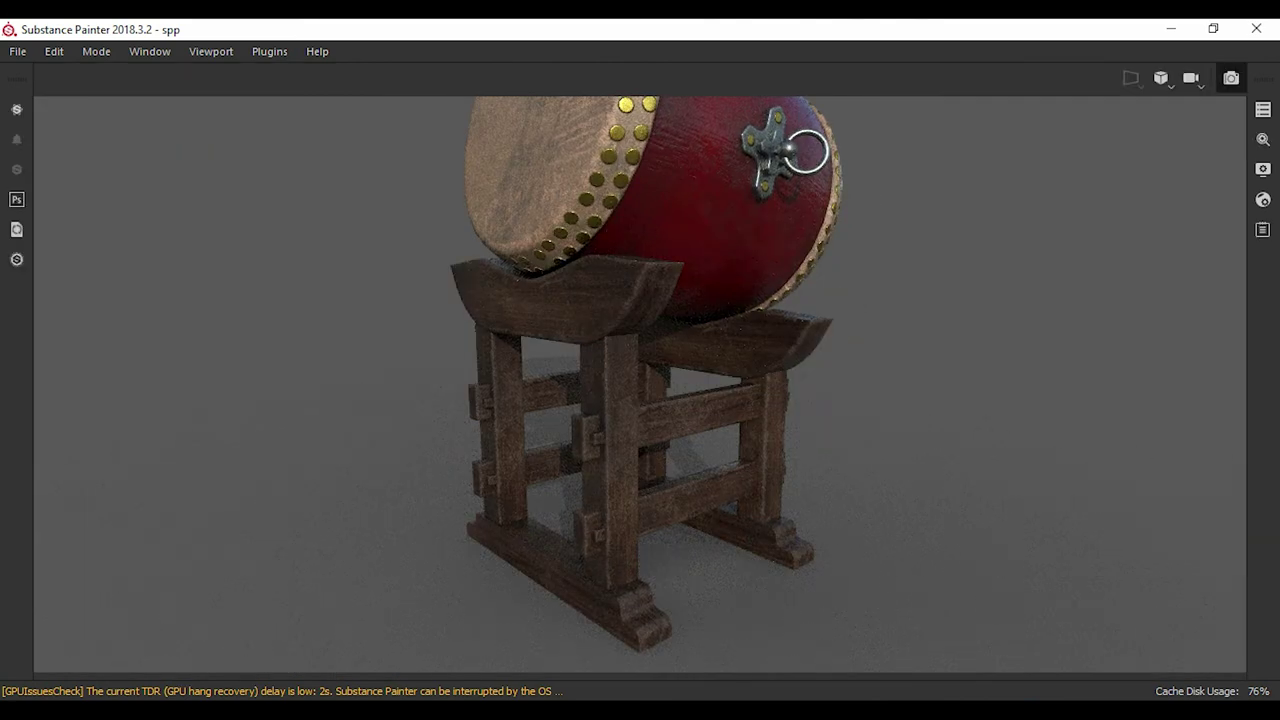
- Set the Iray display Clear color to near-black, then return to painting
{"action": "left_click", "coordinate": [1263, 169]}
{"action": "left_click", "coordinate": [1108, 579]}
{"action": "left_click", "coordinate": [1040, 540]}
{"action": "left_click", "coordinate": [1263, 169]}
{"action": "key", "text": "F10"}
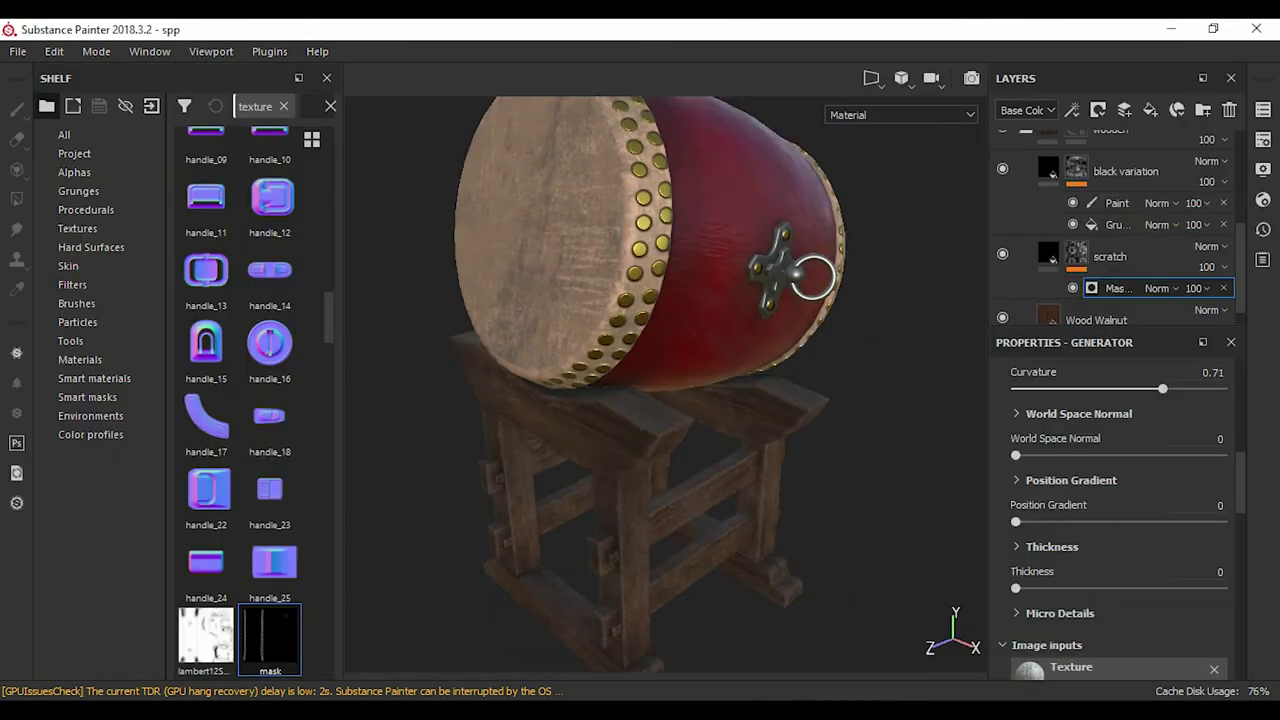